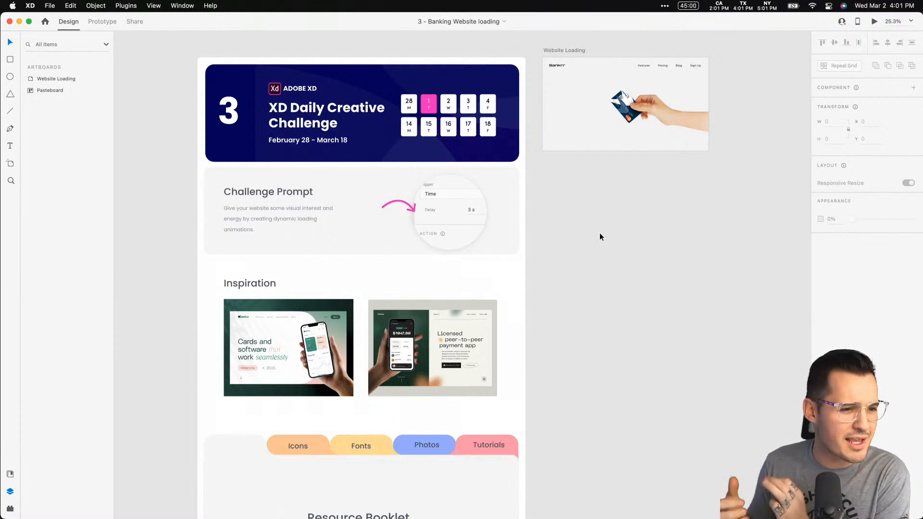
# - Look through the Resource Booklet component's Icons, Fonts, Photos and Tutorials page states, ending on the Icons page
pyautogui.scroll(-5, 605, 278)
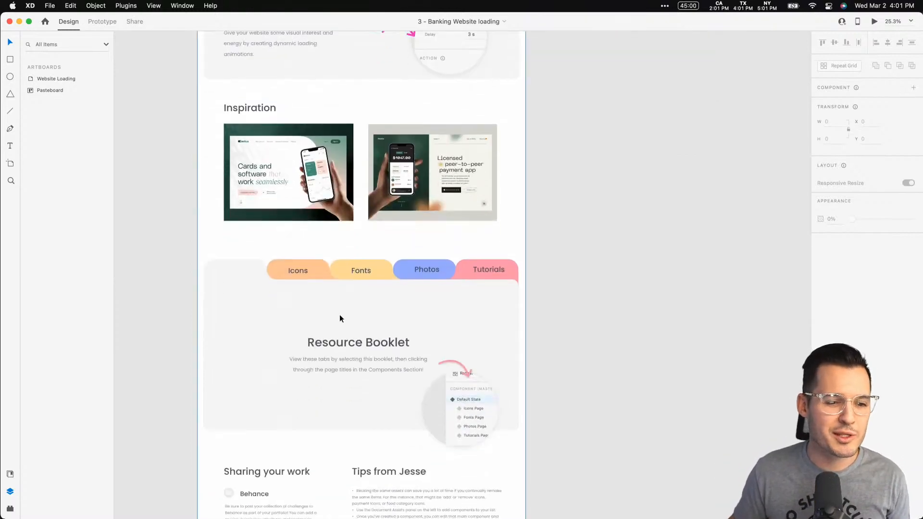
pyautogui.click(339, 318)
pyautogui.doubleClick(337, 331)
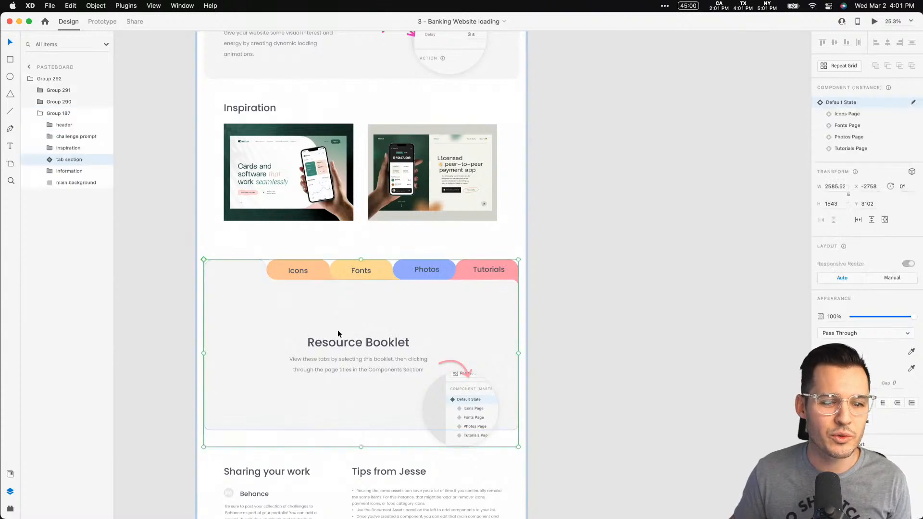
pyautogui.click(851, 115)
pyautogui.click(851, 124)
pyautogui.click(851, 137)
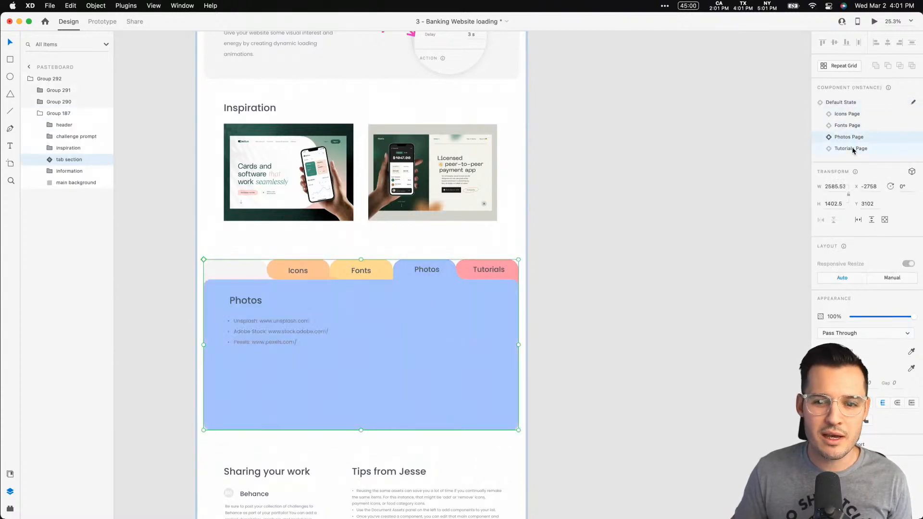
pyautogui.click(851, 149)
pyautogui.click(851, 138)
pyautogui.click(849, 126)
pyautogui.click(849, 114)
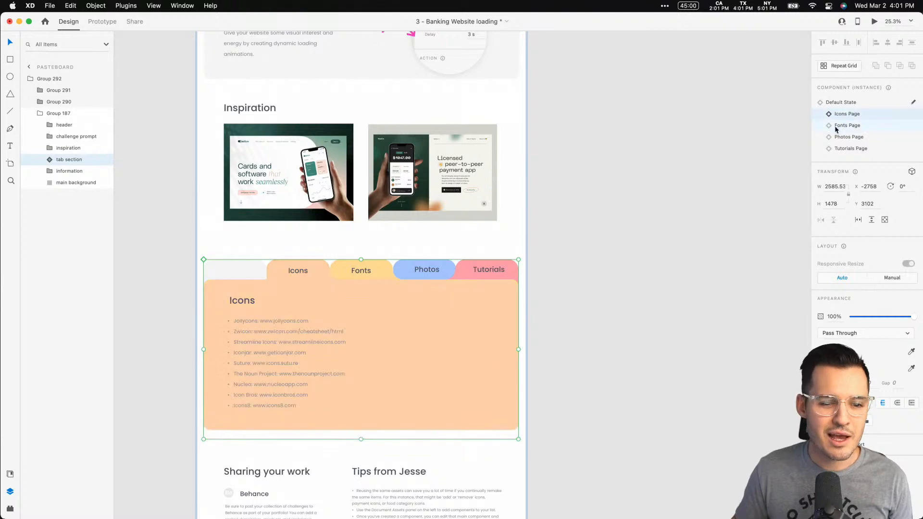
pyautogui.click(624, 276)
# - Examine the Website Loading artboard and the text settings of its Bankrr logo and Features link
pyautogui.moveTo(586, 350); pyautogui.dragTo(540, 374)
pyautogui.scroll(5, 540, 374)
pyautogui.hscroll(2, 540, 374)
pyautogui.press('z')
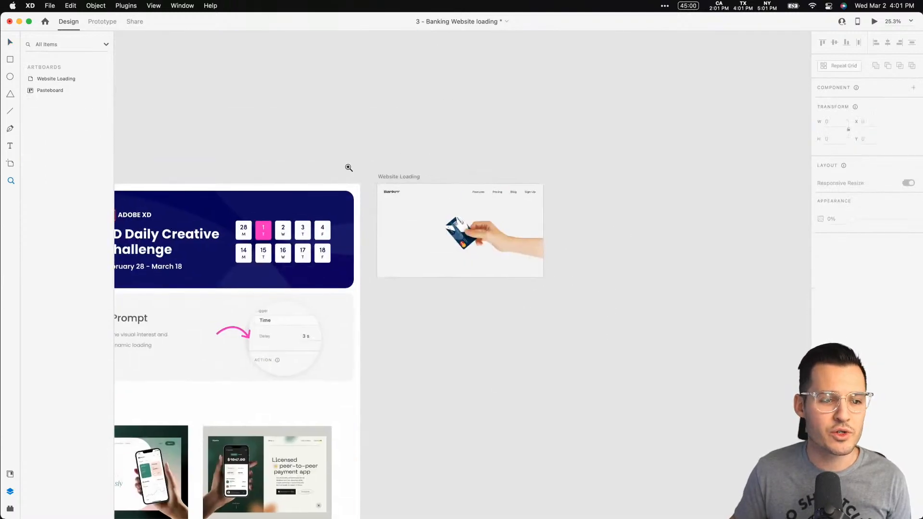
pyautogui.moveTo(378, 171); pyautogui.dragTo(558, 267)
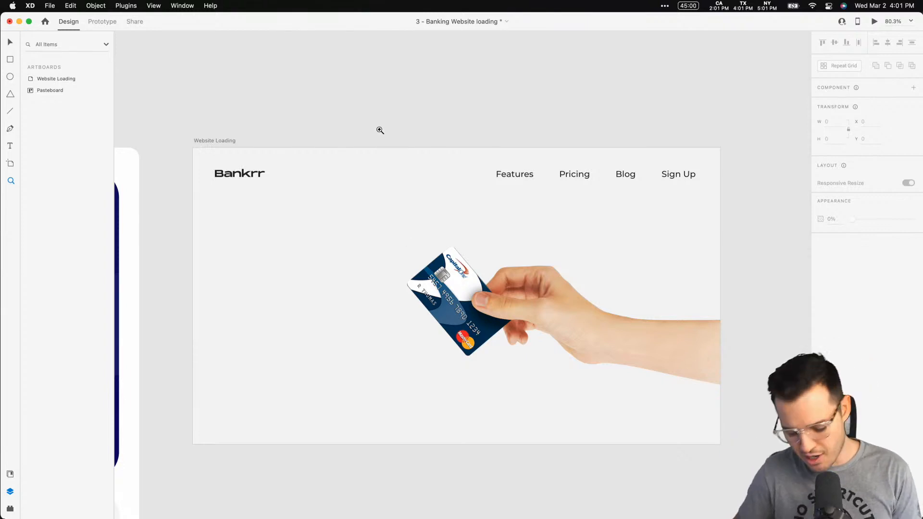
pyautogui.moveTo(379, 133); pyautogui.dragTo(390, 106)
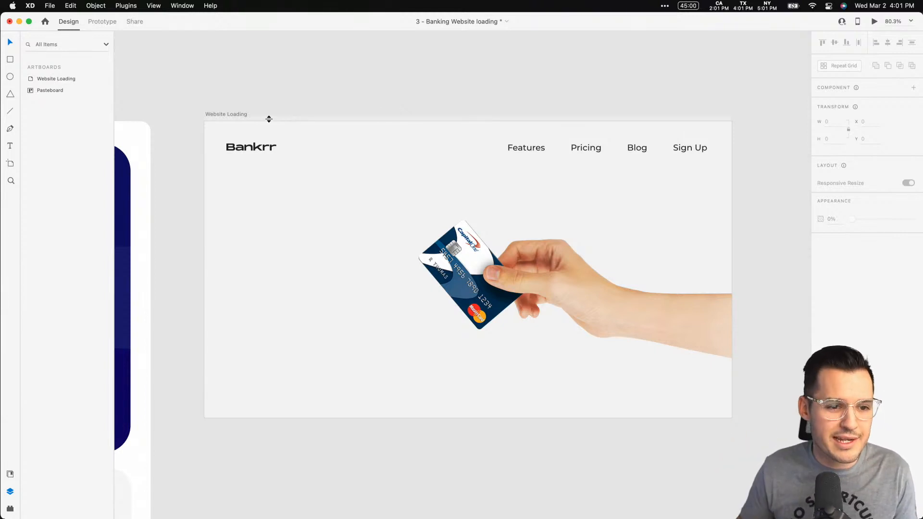
pyautogui.click(235, 114)
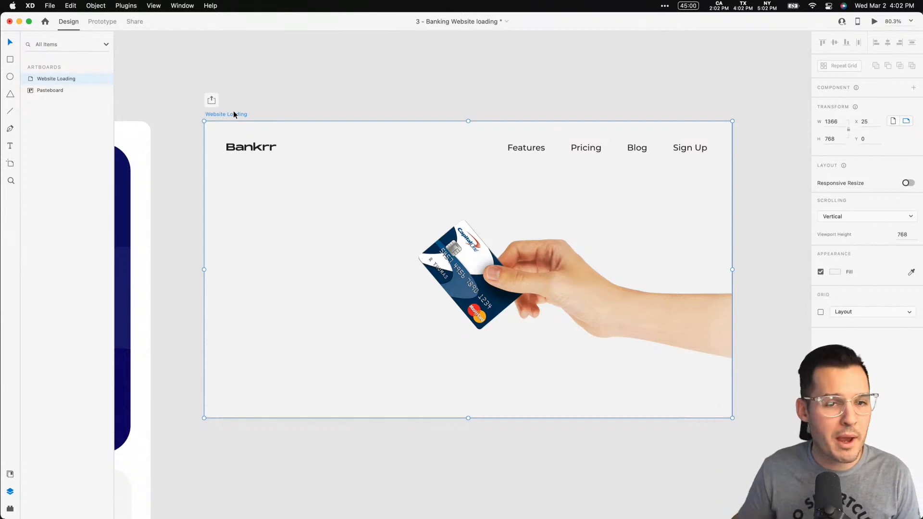
pyautogui.click(257, 160)
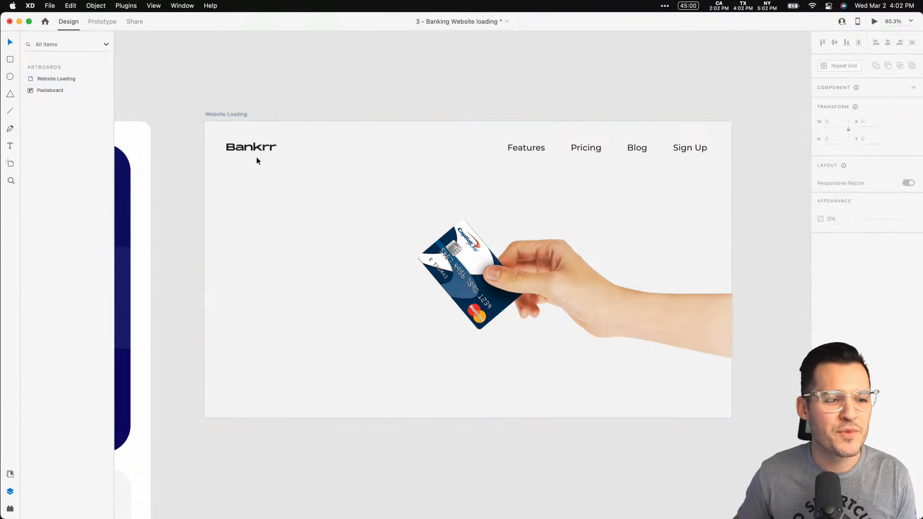
pyautogui.click(260, 153)
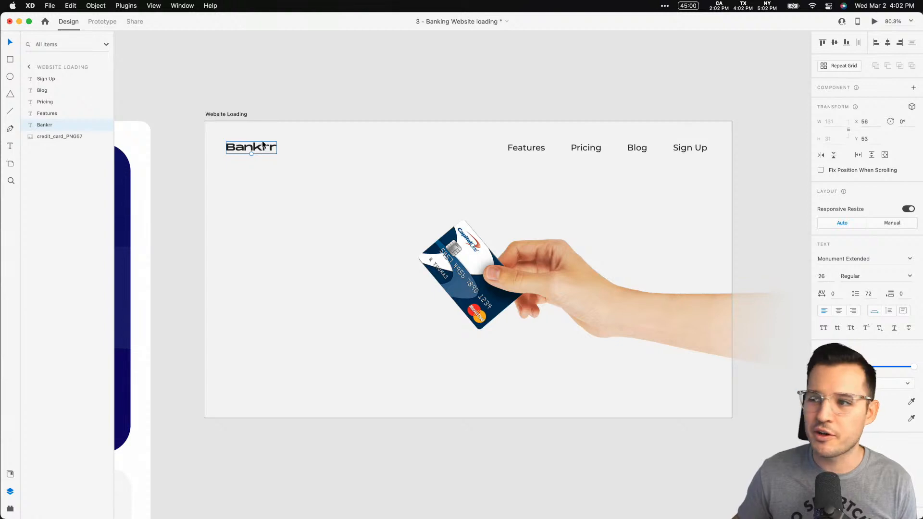
pyautogui.click(539, 150)
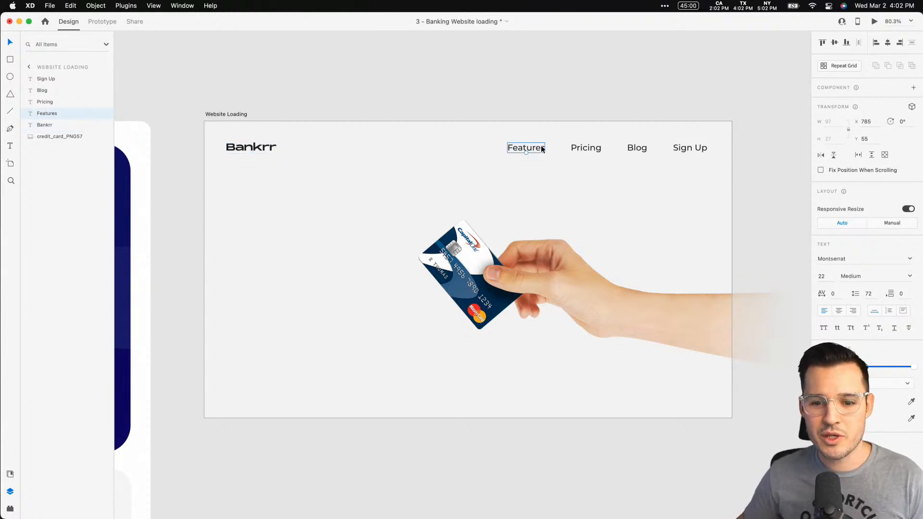
pyautogui.click(371, 97)
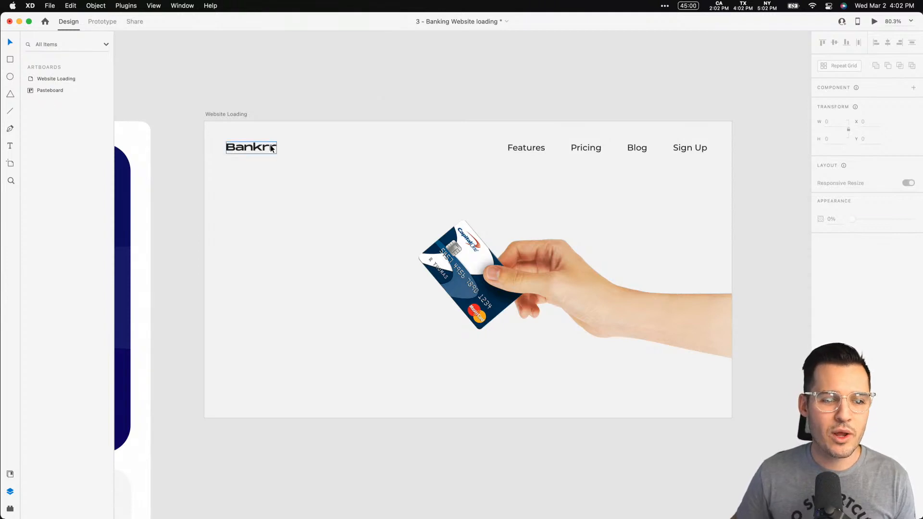
# - Duplicate the Bankrr logo beneath the original at font size 60, and scale the hand-and-card image down to about 885 × 353
pyautogui.moveTo(264, 149); pyautogui.dragTo(264, 190)
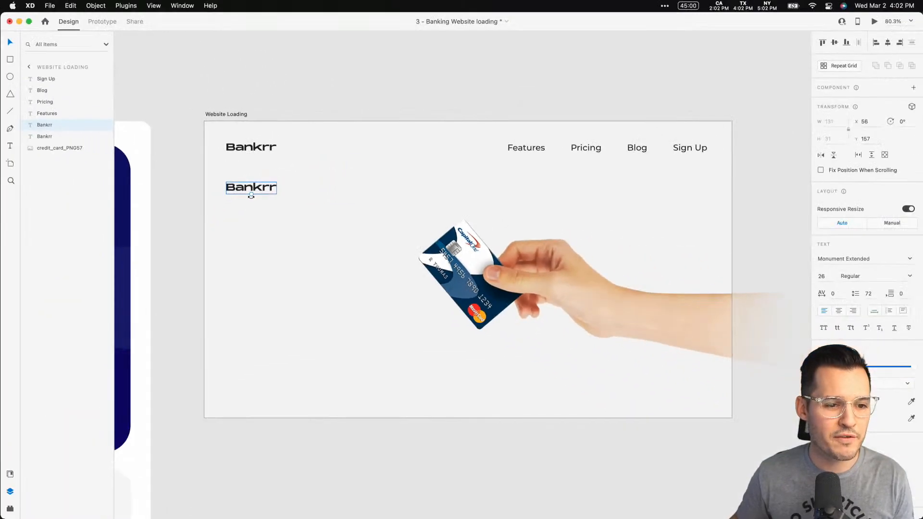
pyautogui.moveTo(252, 195); pyautogui.dragTo(282, 204)
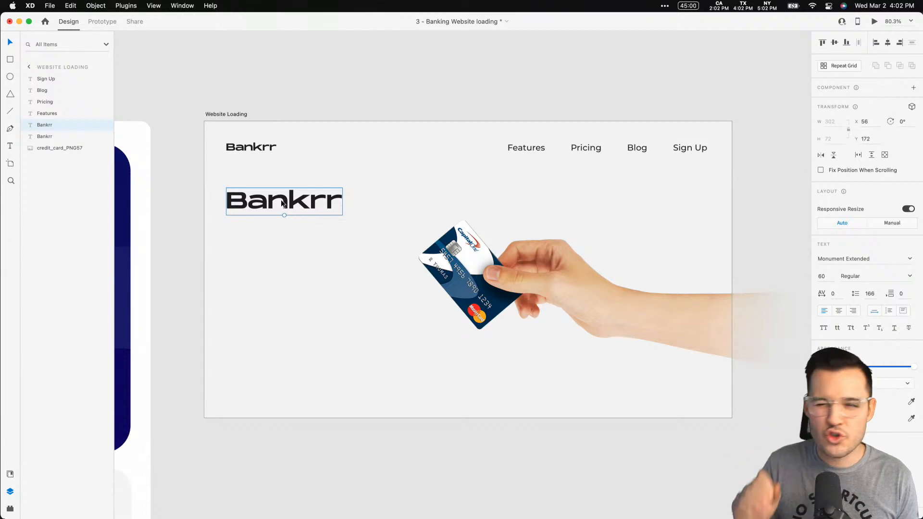
pyautogui.click(500, 236)
pyautogui.moveTo(417, 220); pyautogui.dragTo(456, 230)
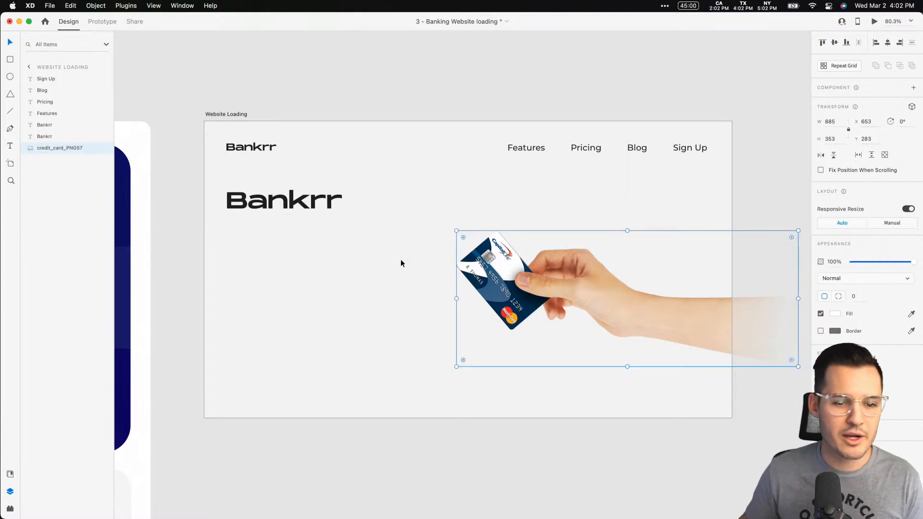
# - Replace the large duplicated Bankrr text with the headline "The worlds first Crypto bank for freelancers"
pyautogui.click(252, 208)
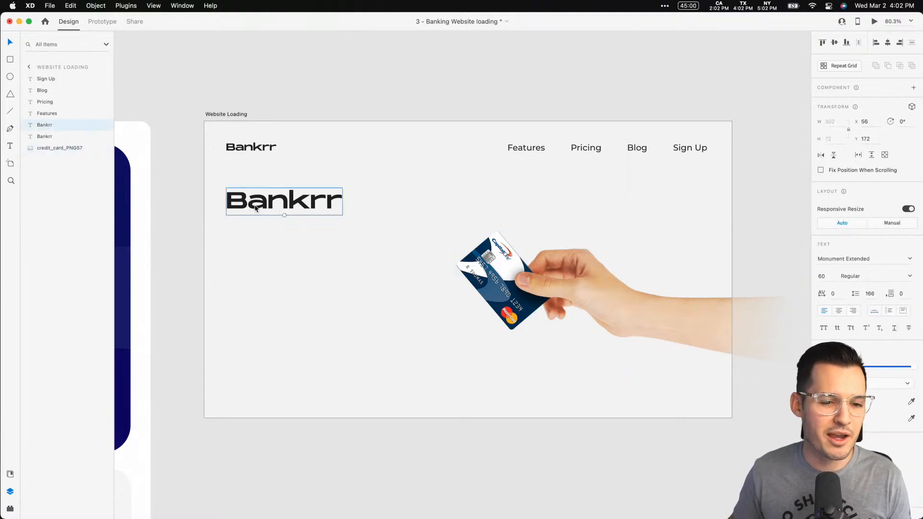
pyautogui.doubleClick(285, 201)
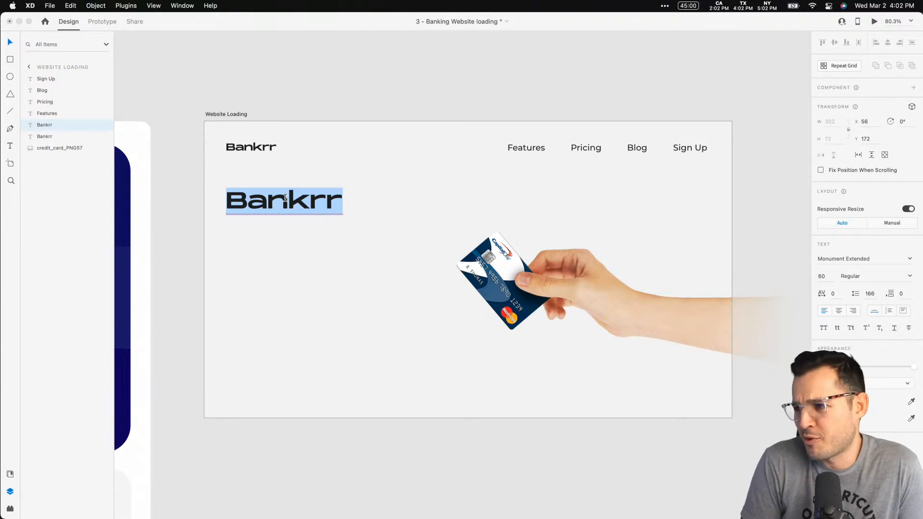
pyautogui.write('The workld')
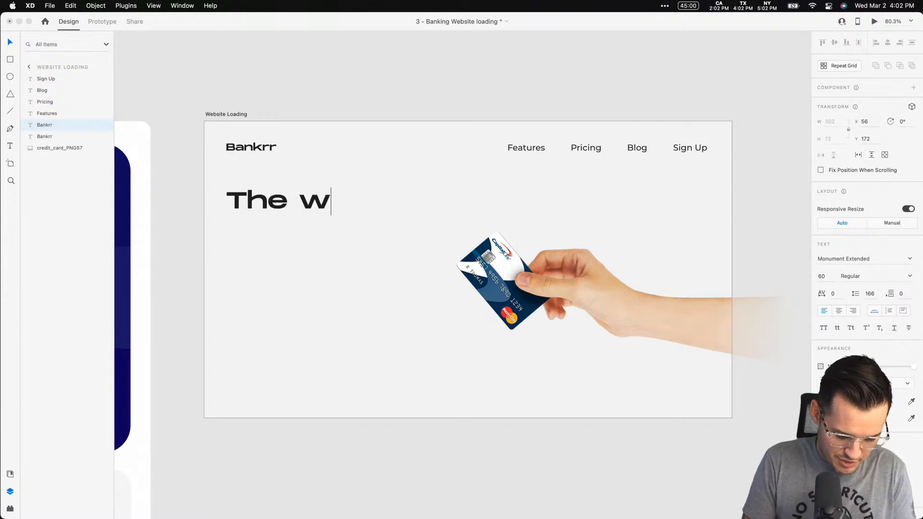
pyautogui.press('BackSpace')
pyautogui.press('BackSpace')
pyautogui.press('BackSpace')
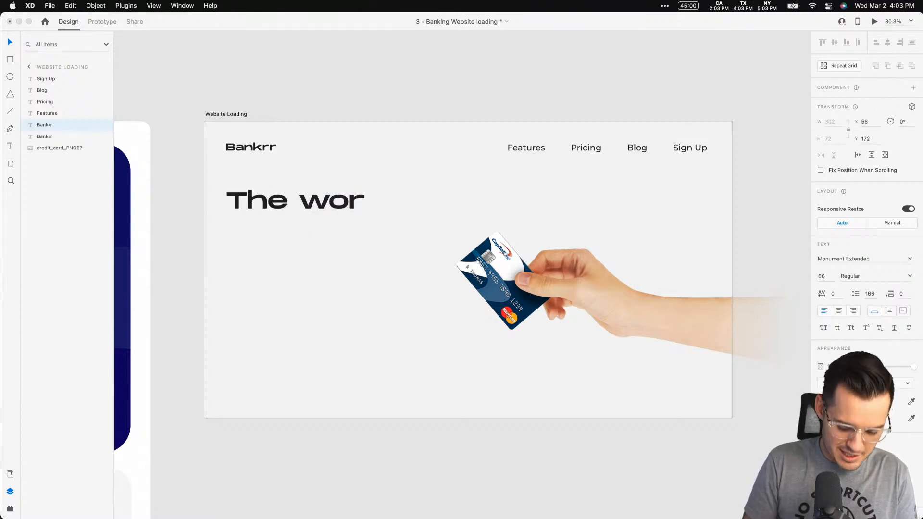
pyautogui.write('lds forst')
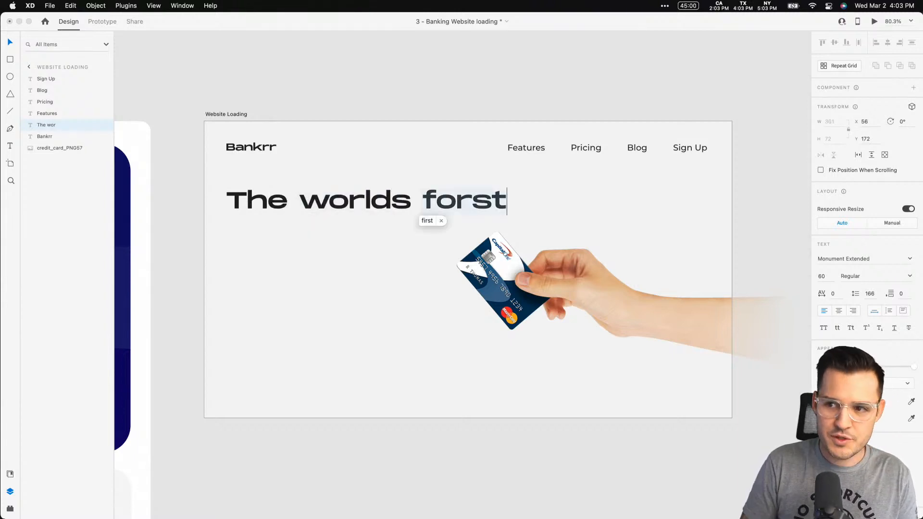
pyautogui.press('BackSpace')
pyautogui.press('BackSpace')
pyautogui.press('BackSpace')
pyautogui.press('BackSpace')
pyautogui.write('irst Cry')
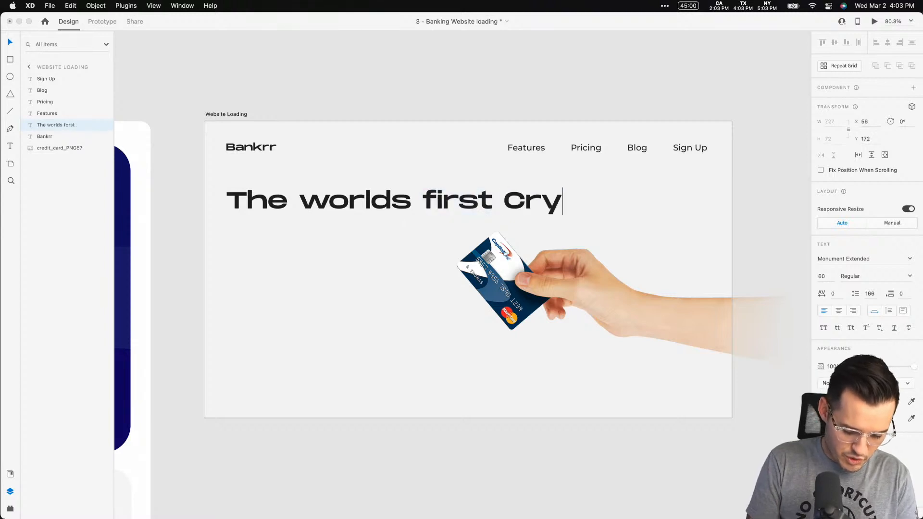
pyautogui.write('pto bank for fr')
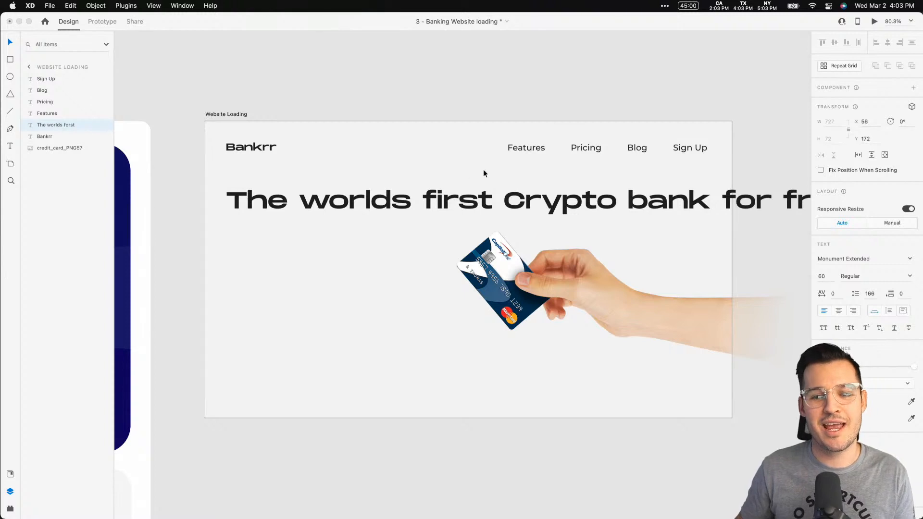
pyautogui.press('Escape')
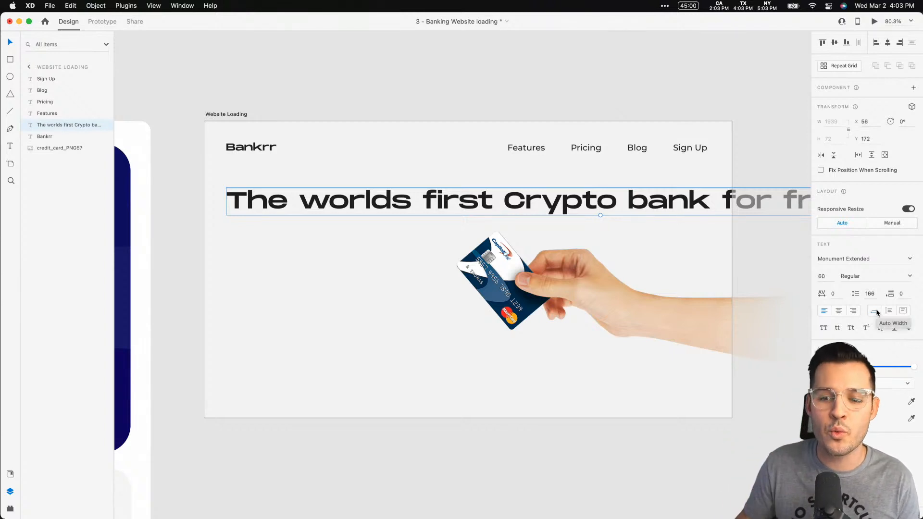
# - Make the headline an auto-height text box and narrow it to about 572 wide so it wraps inside the artboard
pyautogui.click(892, 312)
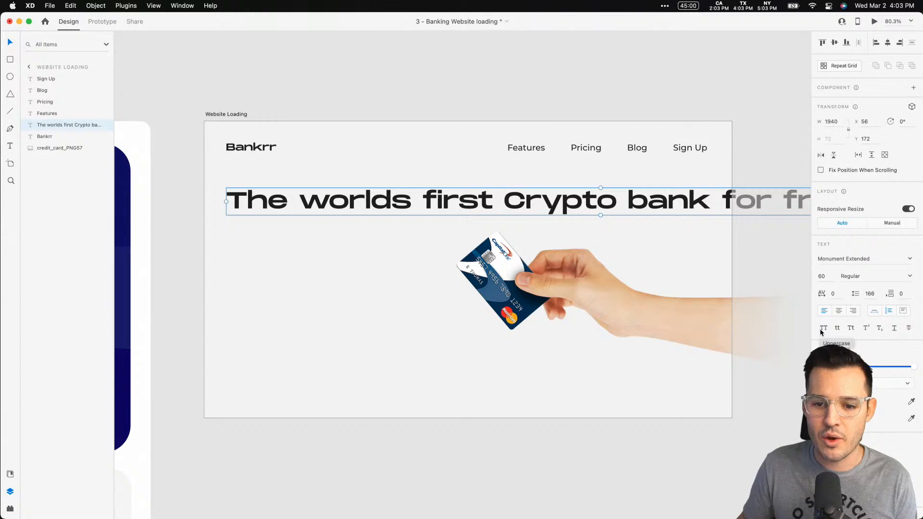
pyautogui.press('super+plus')
pyautogui.press('super+minus')
pyautogui.press('super+minus')
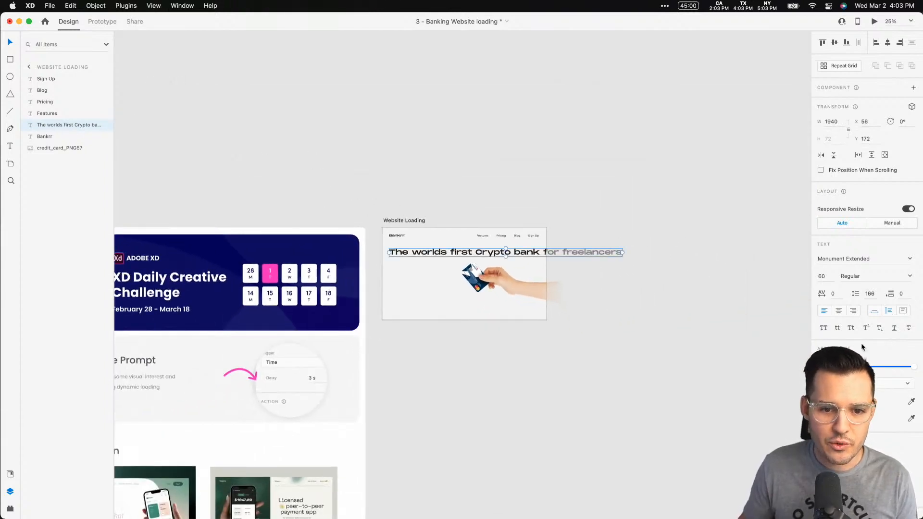
pyautogui.moveTo(623, 252); pyautogui.dragTo(458, 260)
pyautogui.press('z')
pyautogui.moveTo(338, 210); pyautogui.dragTo(571, 327)
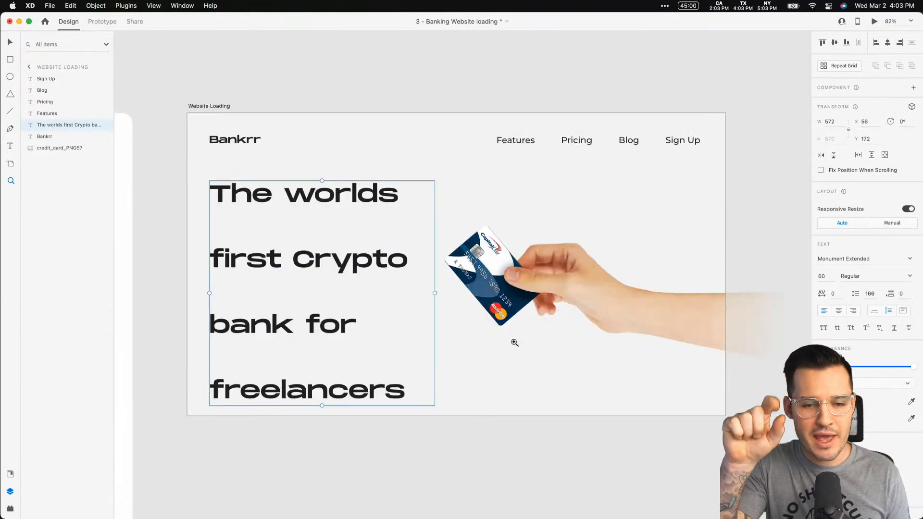
pyautogui.press('v')
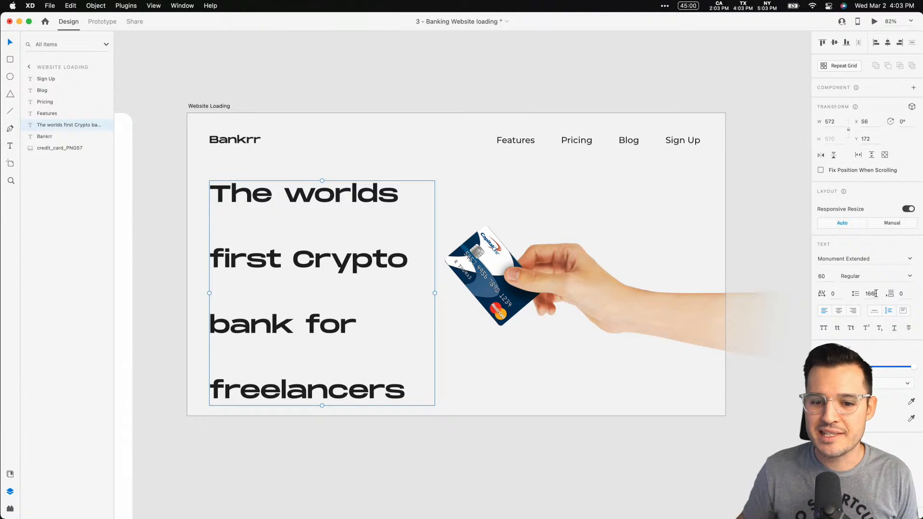
# - Reduce the headline's line spacing to 76
pyautogui.hotkey('shift', 'Down')
pyautogui.hotkey('shift', 'Down')
pyautogui.hotkey('shift', 'Down')
pyautogui.hotkey('shift', 'Down')
pyautogui.hotkey('shift', 'Down')
pyautogui.hotkey('shift', 'Down')
pyautogui.hotkey('shift', 'Down')
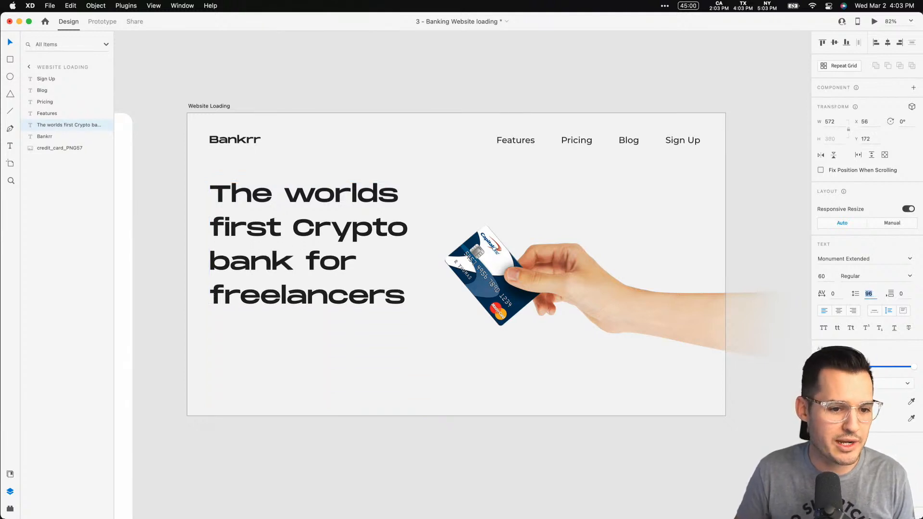
pyautogui.hotkey('shift', 'Down')
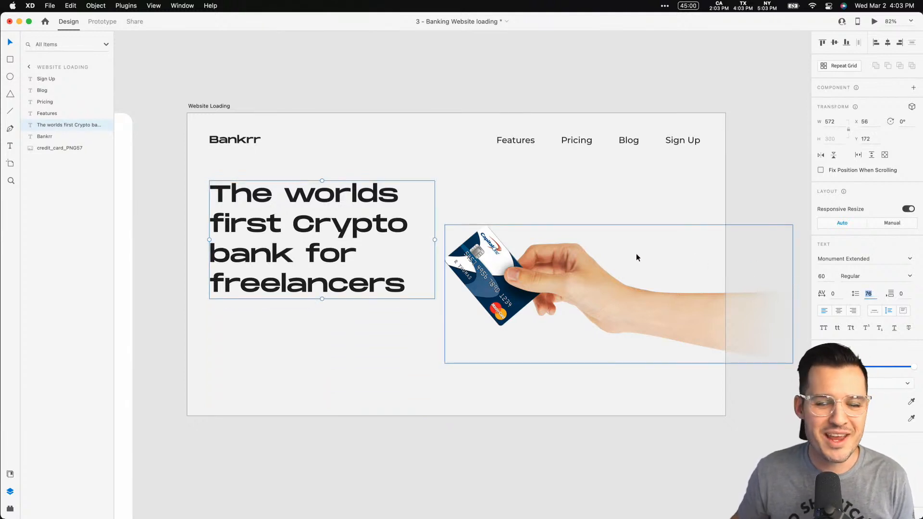
# - Move the hand-and-card image further down and right, and widen the headline's text box to about 729
pyautogui.click(567, 275)
pyautogui.moveTo(567, 276); pyautogui.dragTo(602, 297)
pyautogui.click(368, 230)
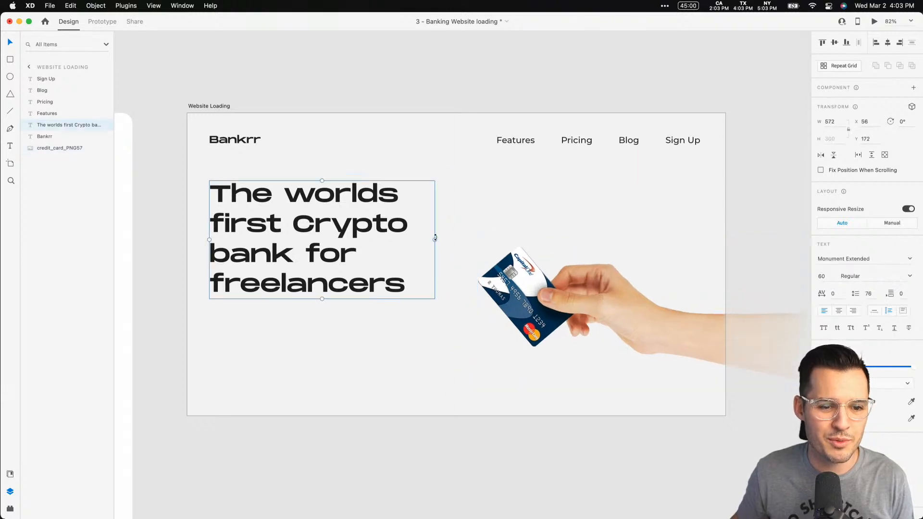
pyautogui.moveTo(435, 238); pyautogui.dragTo(495, 236)
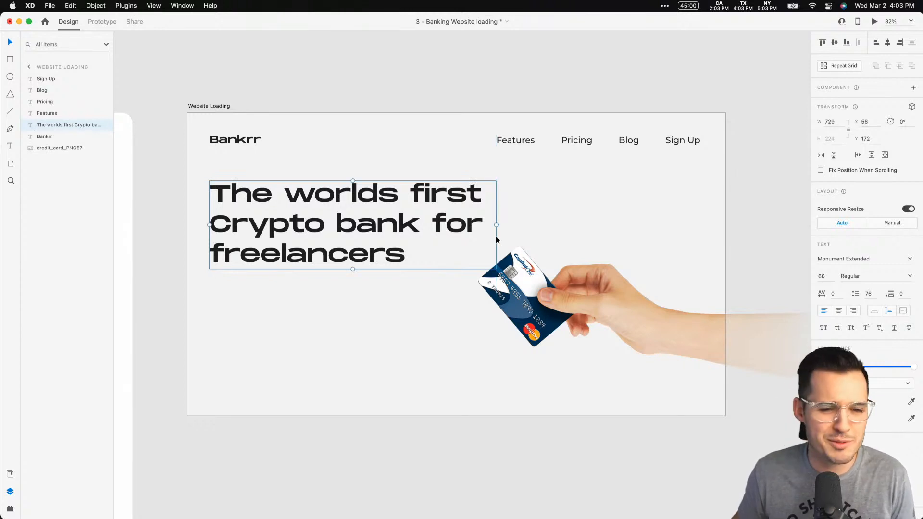
pyautogui.click(372, 103)
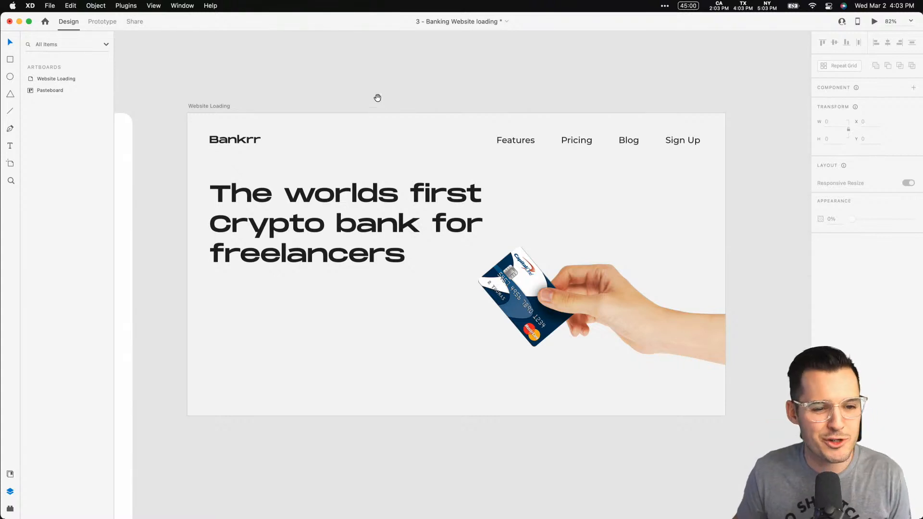
# - Lower the headline to about Y 177 and shift the hand-and-card image to about X 744, Y 339
pyautogui.moveTo(376, 95); pyautogui.dragTo(350, 101)
pyautogui.click(423, 207)
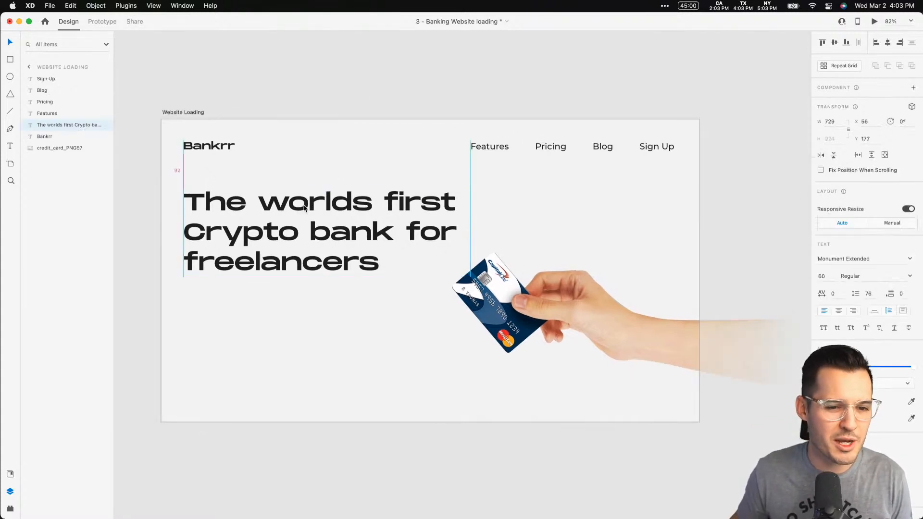
pyautogui.click(520, 316)
pyautogui.moveTo(520, 316); pyautogui.dragTo(529, 315)
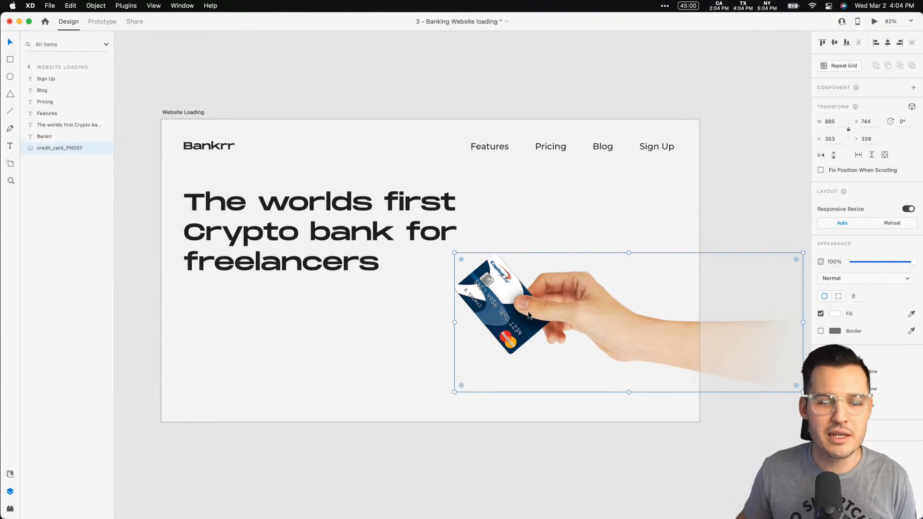
# - Set the font size of the four navigation links, Features, Pricing, Blog and Sign Up, to 18
pyautogui.moveTo(473, 167); pyautogui.dragTo(696, 140)
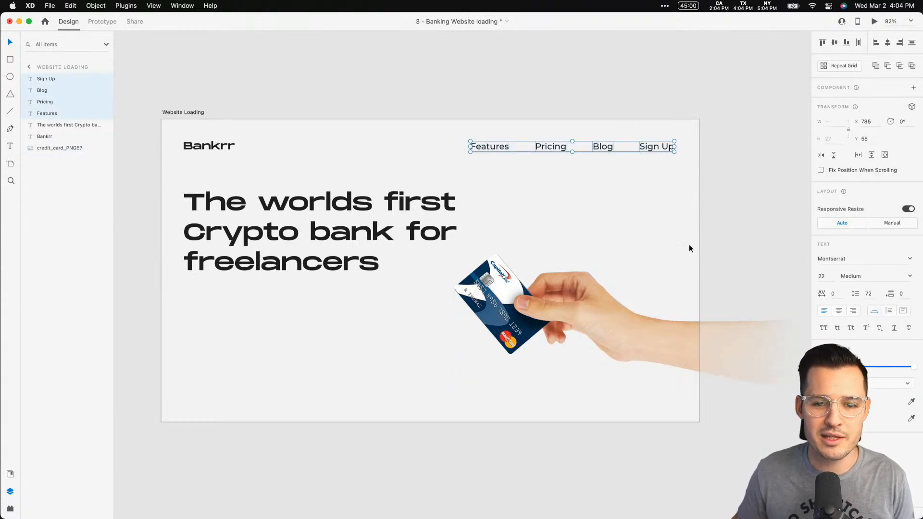
pyautogui.click(827, 276)
pyautogui.write('20')
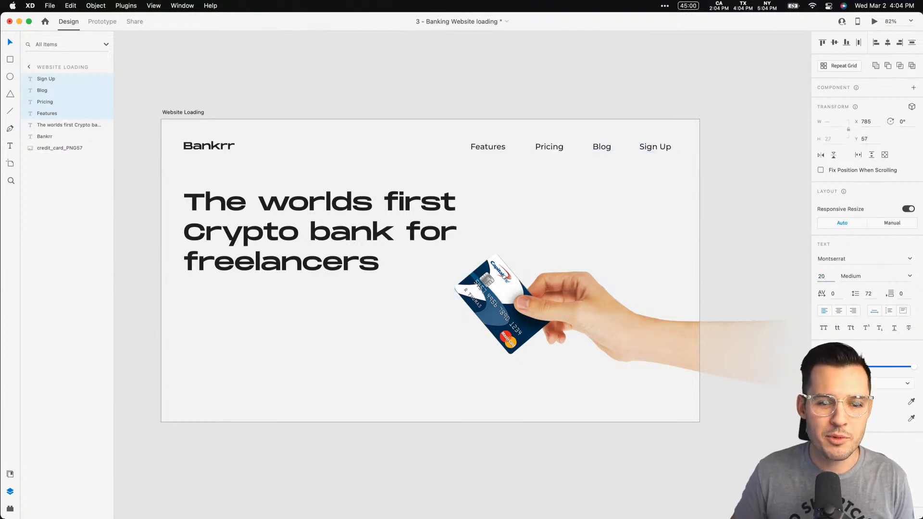
pyautogui.press('Down')
pyautogui.press('Down')
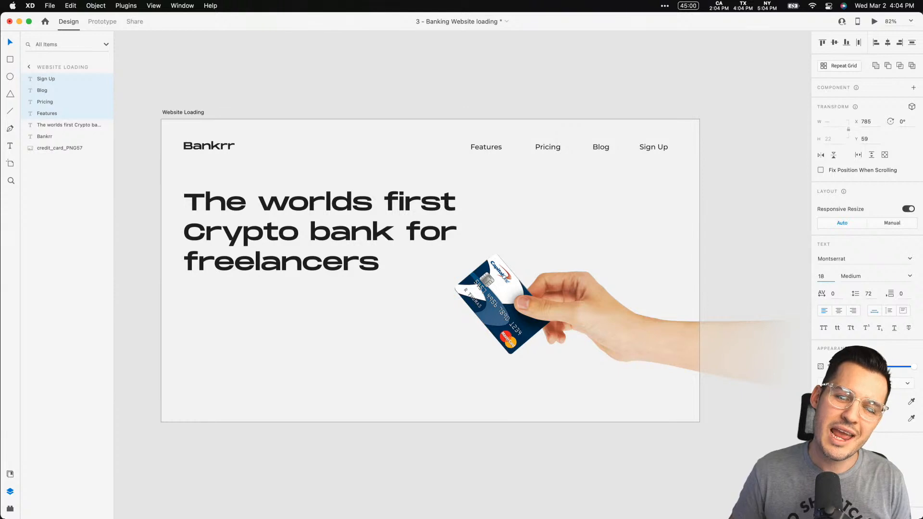
pyautogui.click(531, 184)
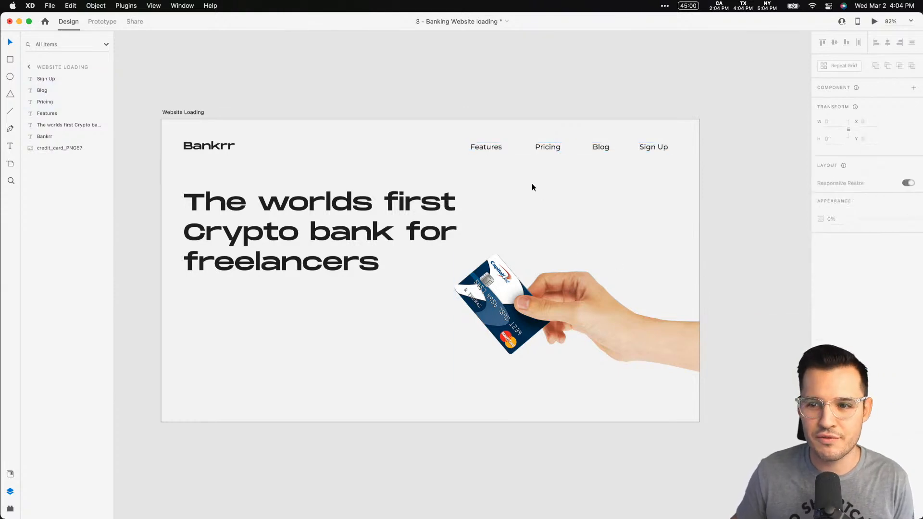
# - Move the Bankrr logo and the headline down together so the logo sits at Y 56
pyautogui.click(498, 149)
pyautogui.keyDown('shift'); pyautogui.click(552, 149); pyautogui.keyUp('shift')
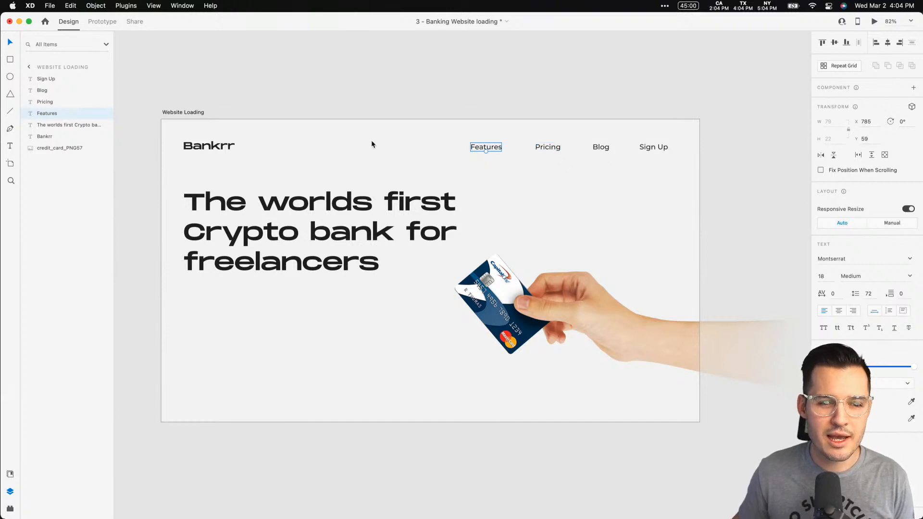
pyautogui.click(206, 151)
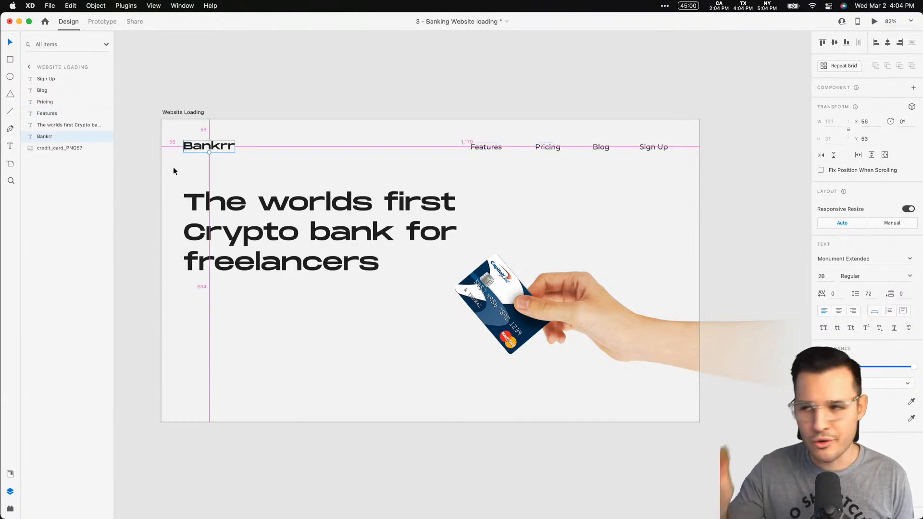
pyautogui.keyDown('shift'); pyautogui.click(279, 239); pyautogui.keyUp('shift')
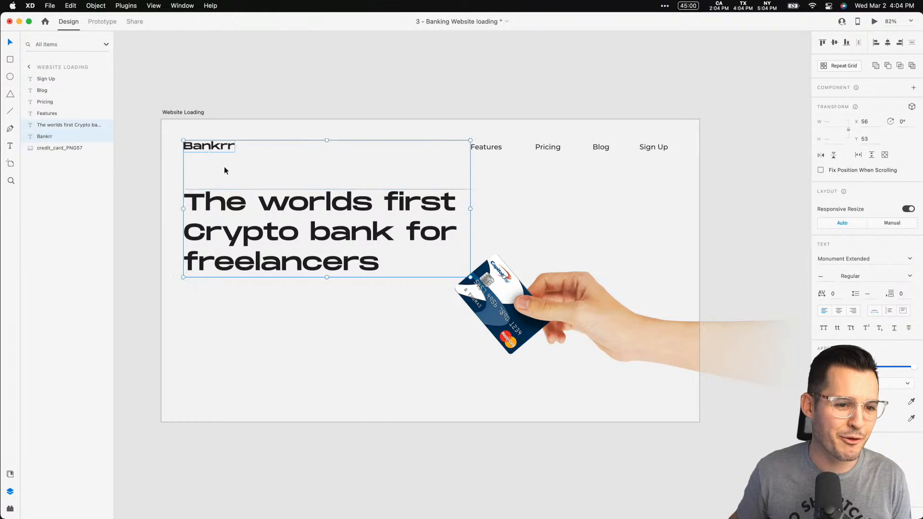
pyautogui.press('Down')
pyautogui.press('Down')
pyautogui.press('Down')
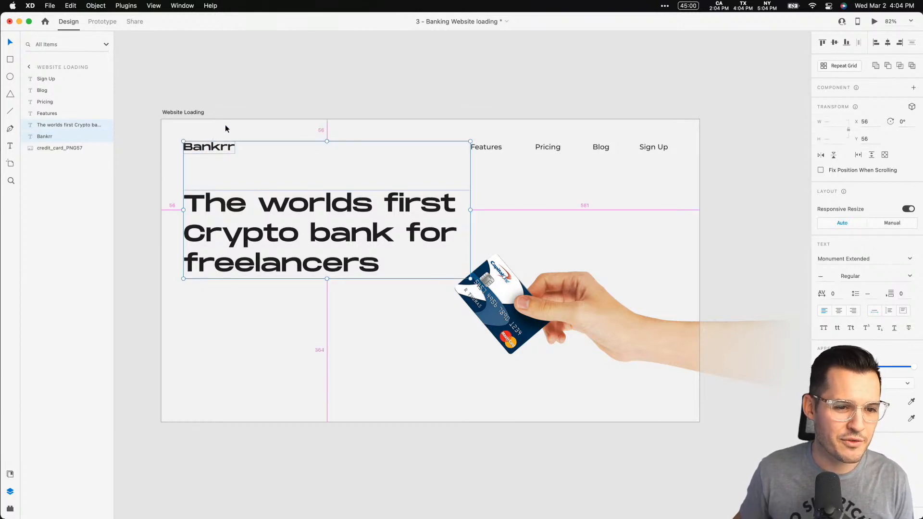
# - Raise the four navigation links to Y 56
pyautogui.moveTo(669, 136); pyautogui.dragTo(461, 164)
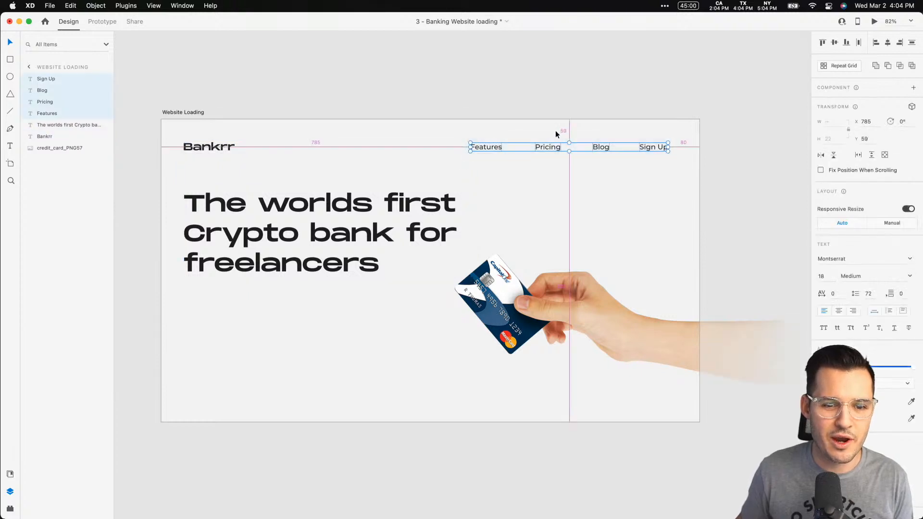
pyautogui.press('Up')
pyautogui.press('Up')
pyautogui.press('Up')
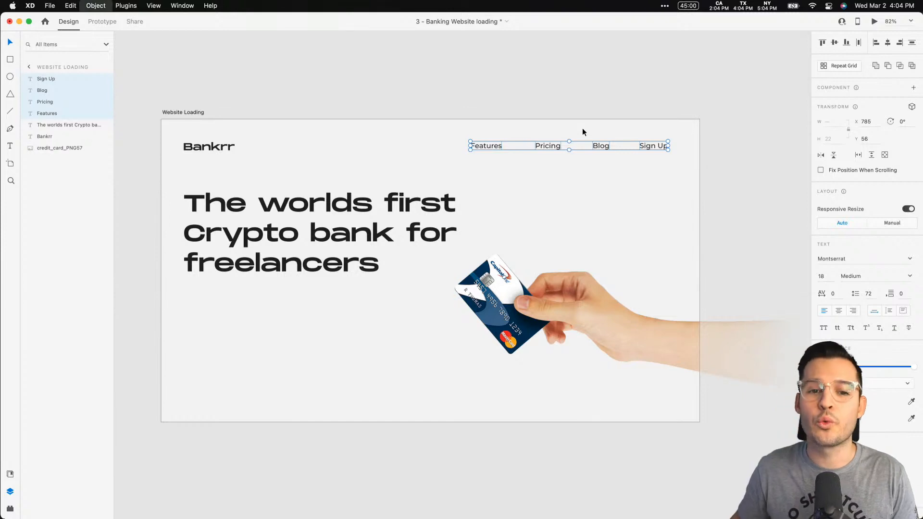
# - Group the four navigation links and make the group a horizontal stack
pyautogui.press('super+g')
pyautogui.click(819, 252)
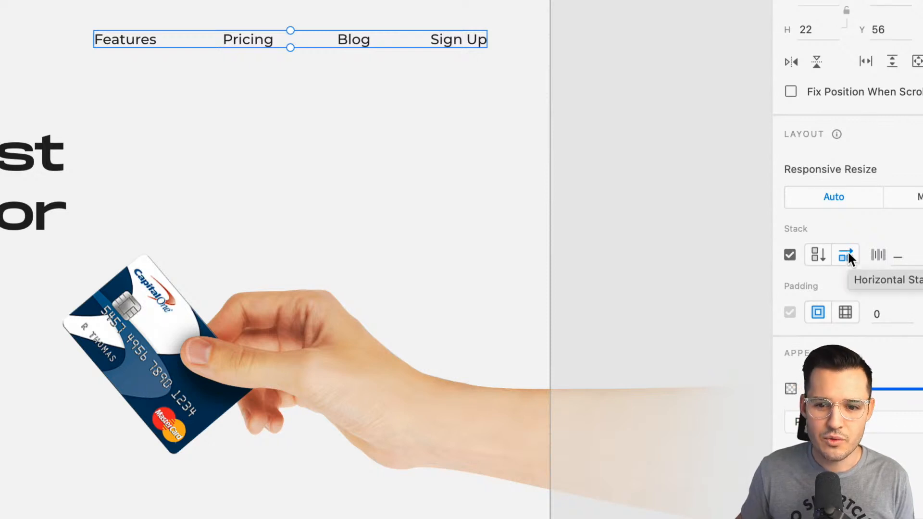
pyautogui.click(442, 117)
pyautogui.doubleClick(446, 39)
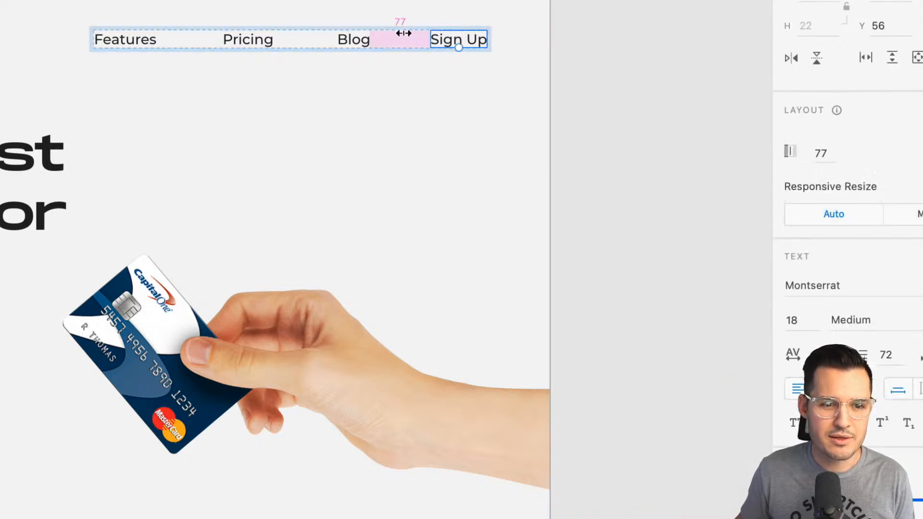
pyautogui.click(391, 73)
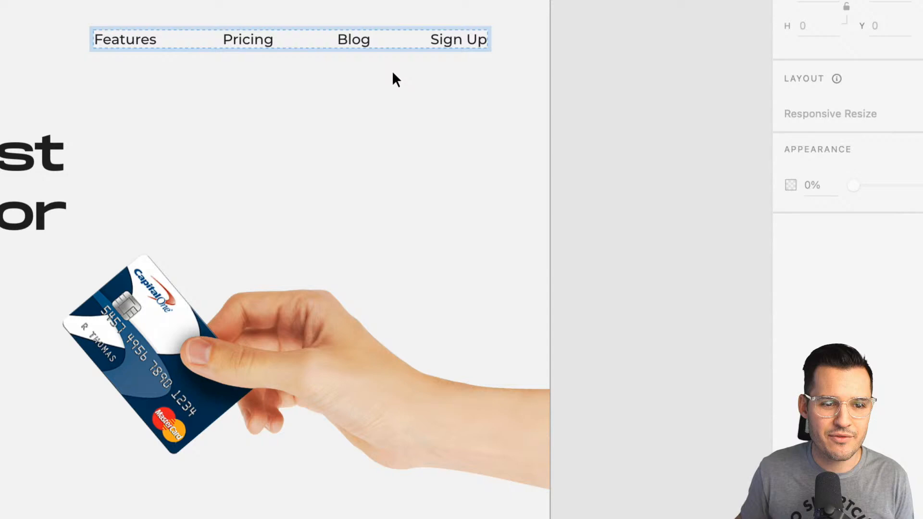
# - Set the spacing between all items of the navigation stack to 68
pyautogui.click(437, 36)
pyautogui.click(901, 258)
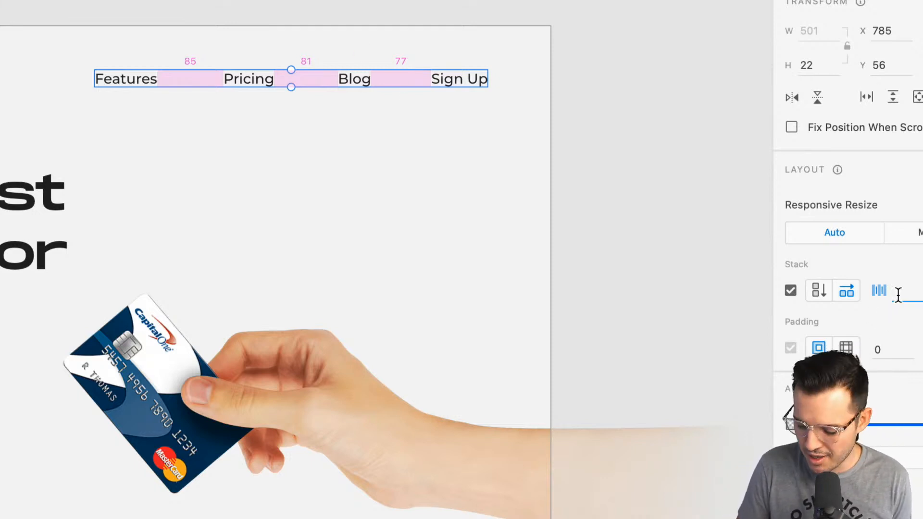
pyautogui.write('68')
pyautogui.press('Tab')
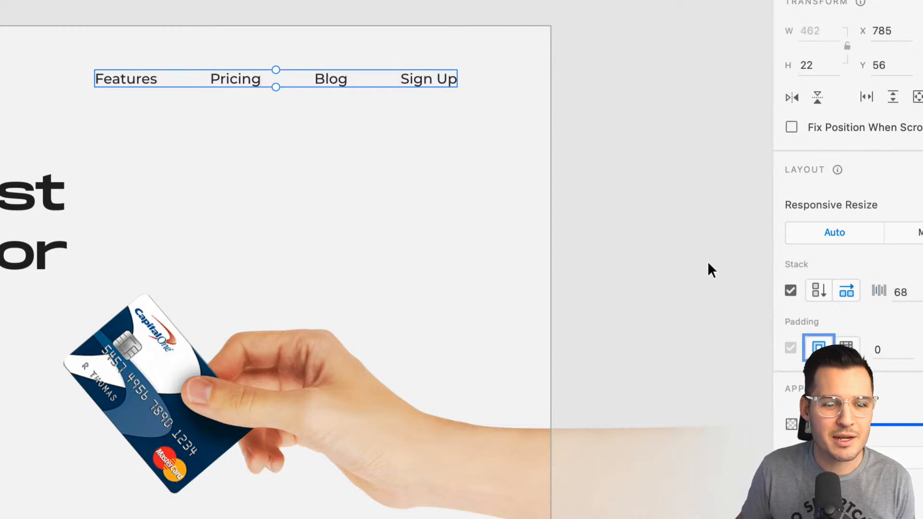
# - Shift the navigation stack right to about X 831, keeping it at Y 56
pyautogui.click(594, 153)
pyautogui.click(428, 83)
pyautogui.moveTo(428, 83); pyautogui.dragTo(461, 91)
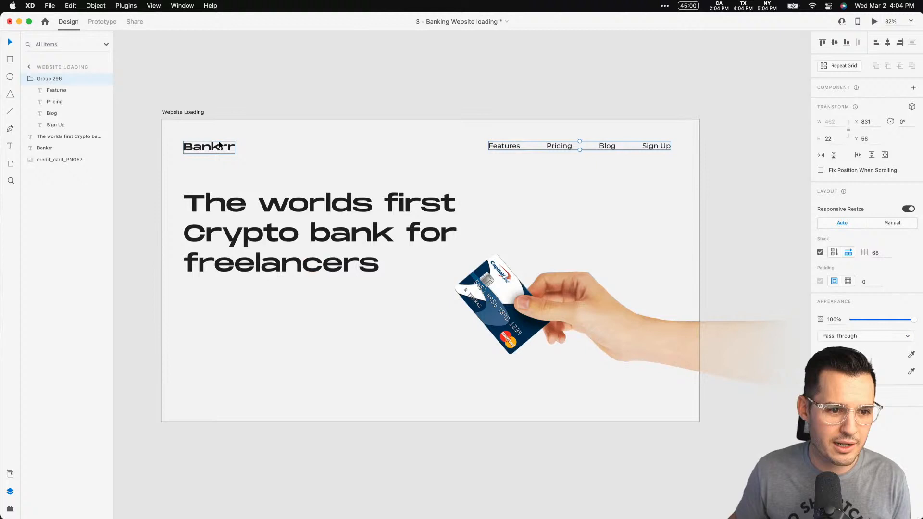
# - Compare the logo's left margin with the navigation stack's right margin and nudge the stack right to X 848
pyautogui.click(220, 145)
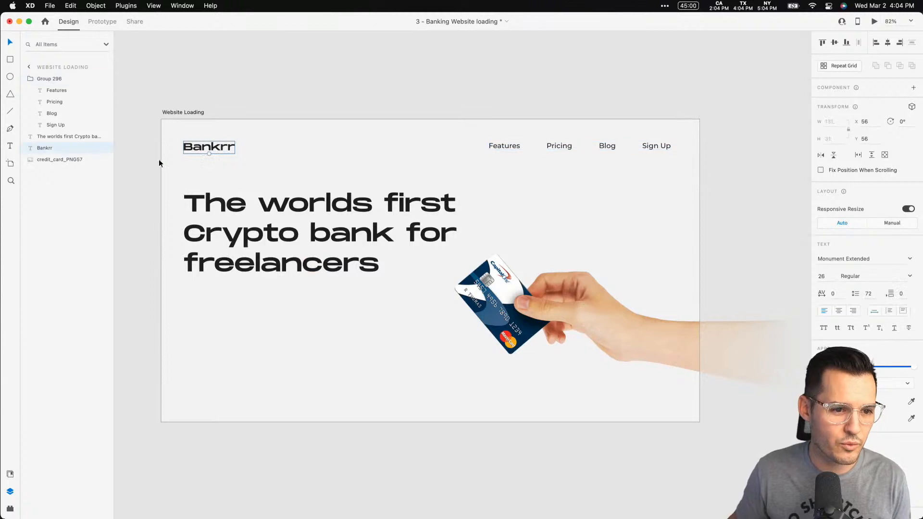
pyautogui.press('alt')
pyautogui.click(650, 147)
pyautogui.press('alt')
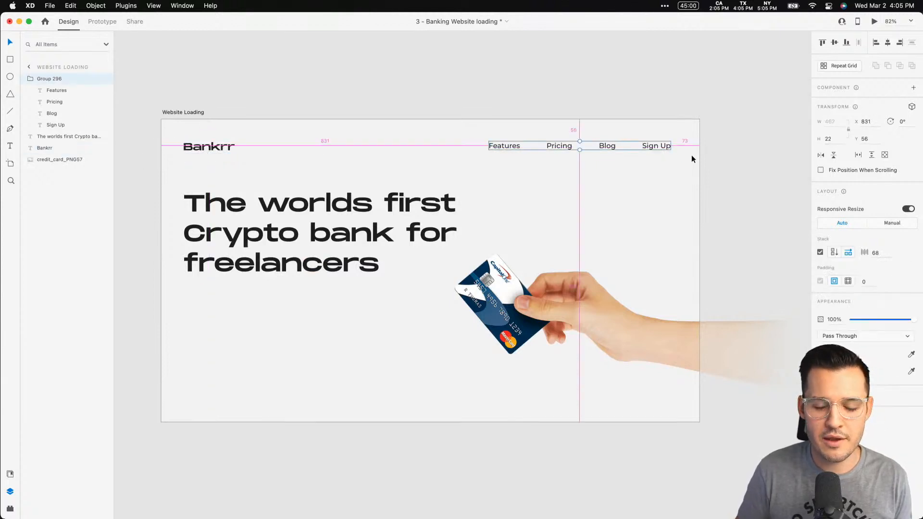
pyautogui.hotkey('shift', 'Right')
pyautogui.hotkey('shift', 'Right')
pyautogui.hotkey('shift', 'Right')
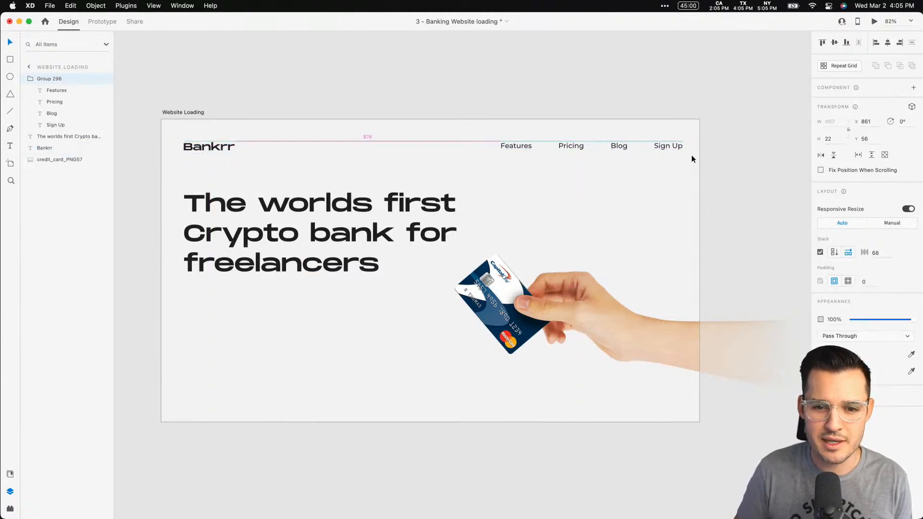
pyautogui.hotkey('shift', 'Left')
pyautogui.hotkey('shift', 'Left')
pyautogui.hotkey('shift', 'Right')
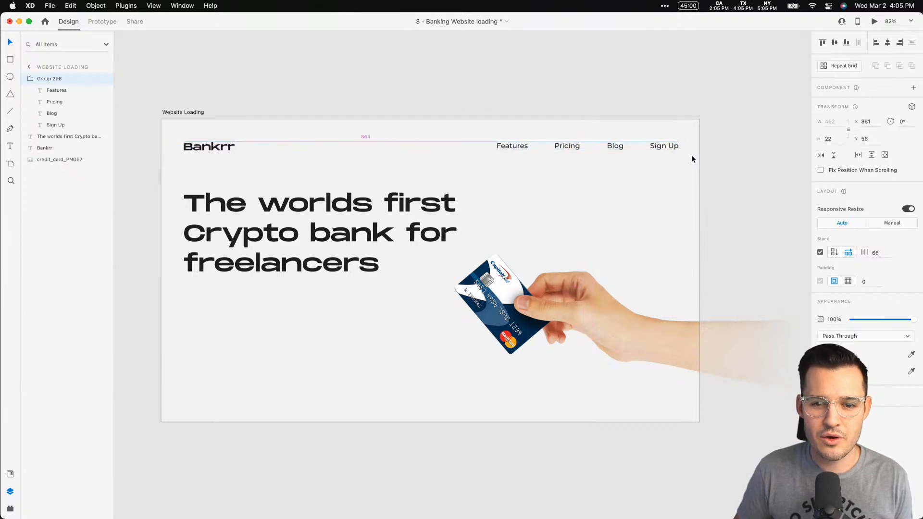
pyautogui.press('Left')
pyautogui.press('Left')
pyautogui.press('Left')
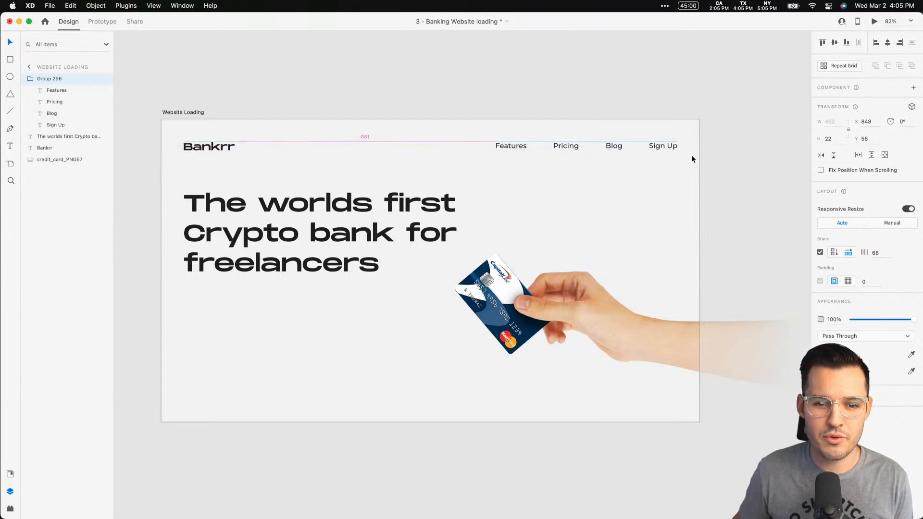
# - Align the logo and the navigation stack on their vertical middles and group them as one header
pyautogui.keyDown('shift'); pyautogui.click(213, 151); pyautogui.keyUp('shift')
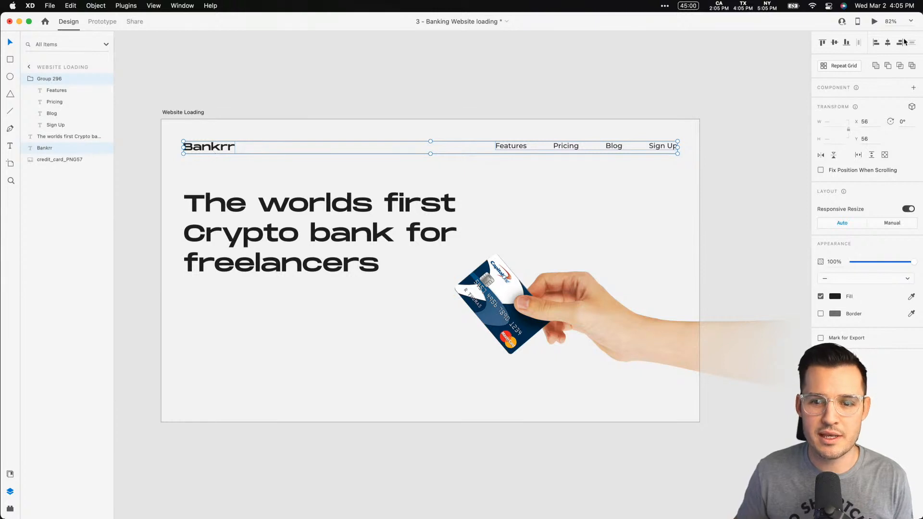
pyautogui.click(834, 45)
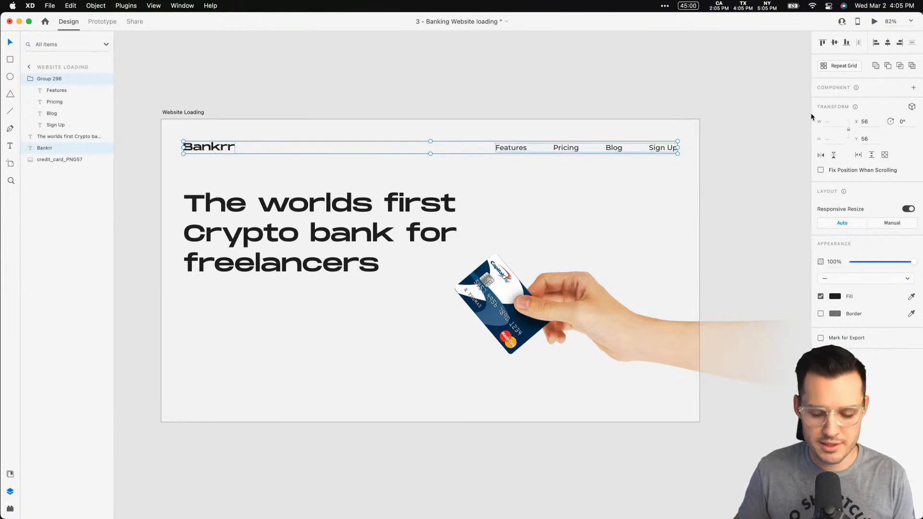
pyautogui.press('super+g')
pyautogui.click(786, 118)
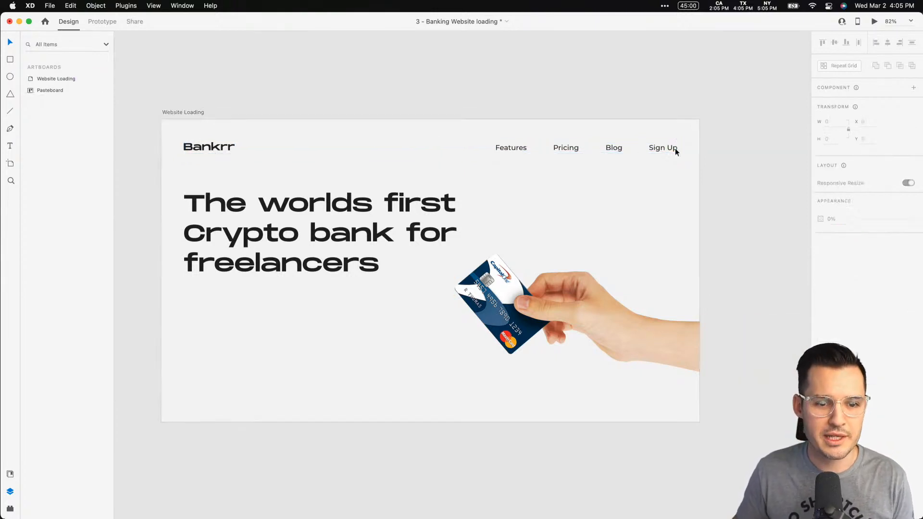
# - Move the grouped header up to Y 36
pyautogui.click(617, 148)
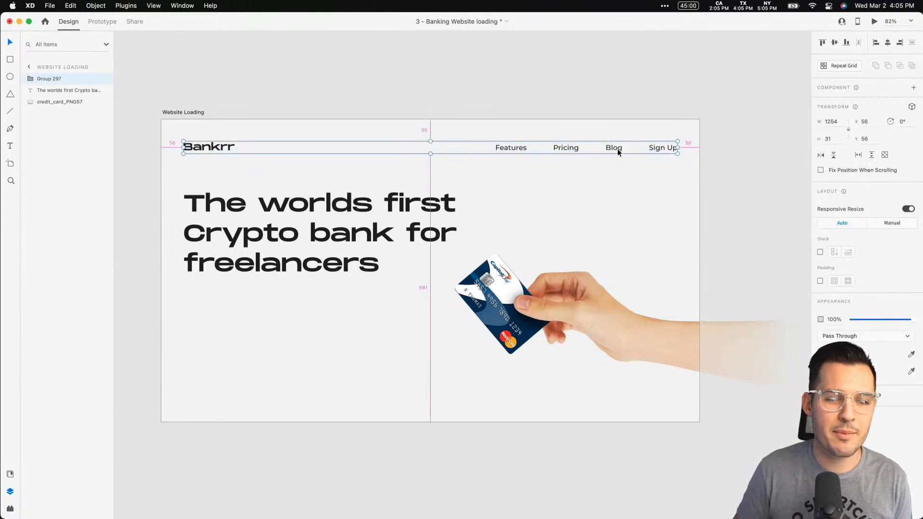
pyautogui.hotkey('shift', 'Up')
pyautogui.hotkey('shift', 'Up')
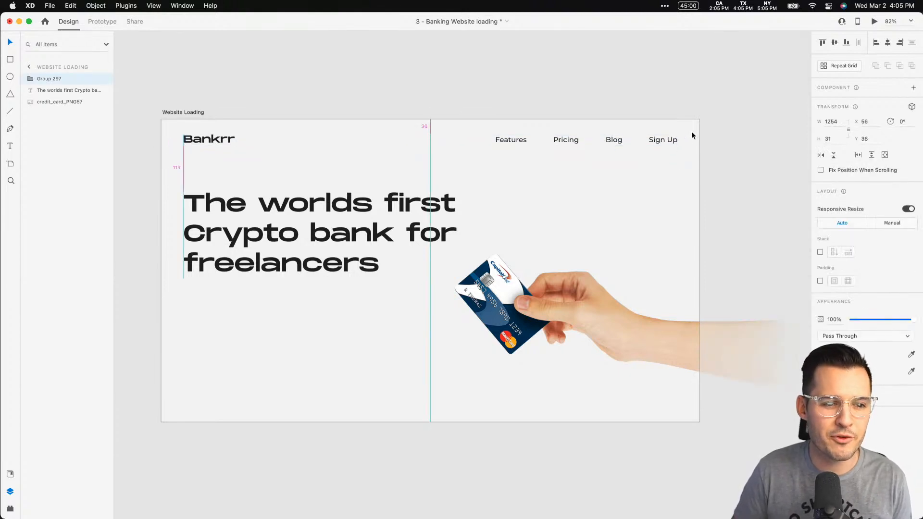
pyautogui.click(735, 111)
# - Select the Sign Up link inside the navigation stack and draw a rectangle about 129 by 48 around it
pyautogui.press('z')
pyautogui.moveTo(726, 106); pyautogui.dragTo(498, 194)
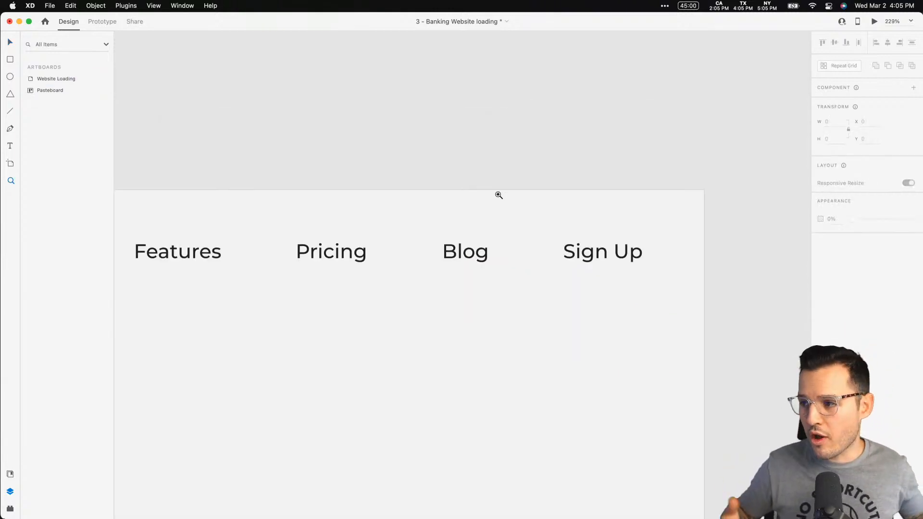
pyautogui.press('v')
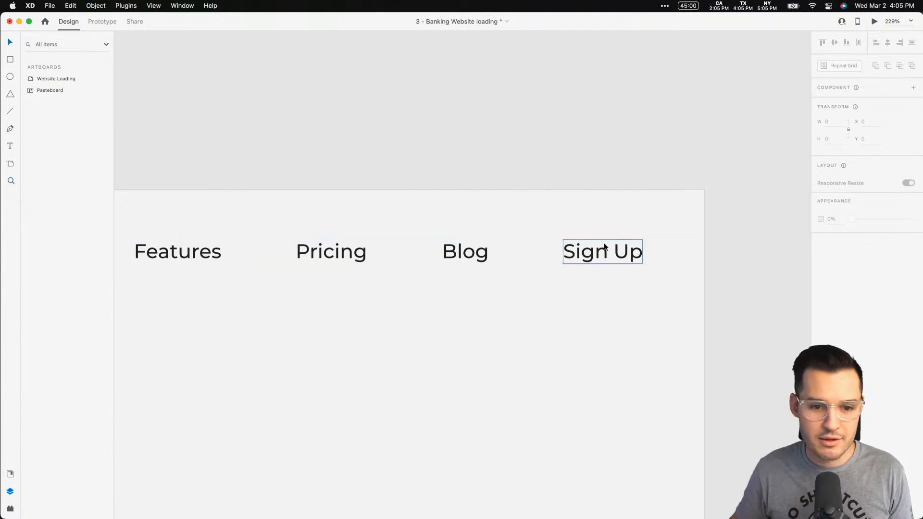
pyautogui.keyDown('super'); pyautogui.click(606, 246); pyautogui.keyUp('super')
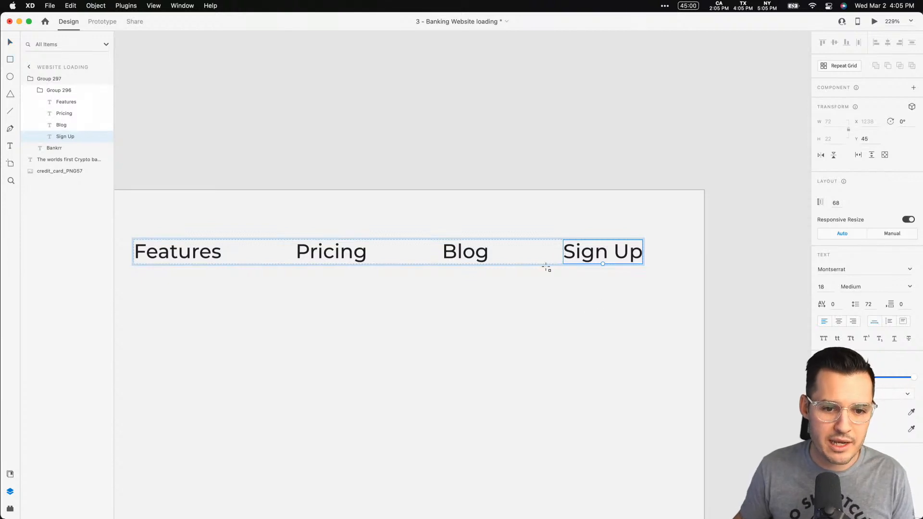
pyautogui.moveTo(548, 277)
pyautogui.mouseDown()
pyautogui.moveTo(608, 224)
pyautogui.moveTo(689, 225)
pyautogui.mouseUp()
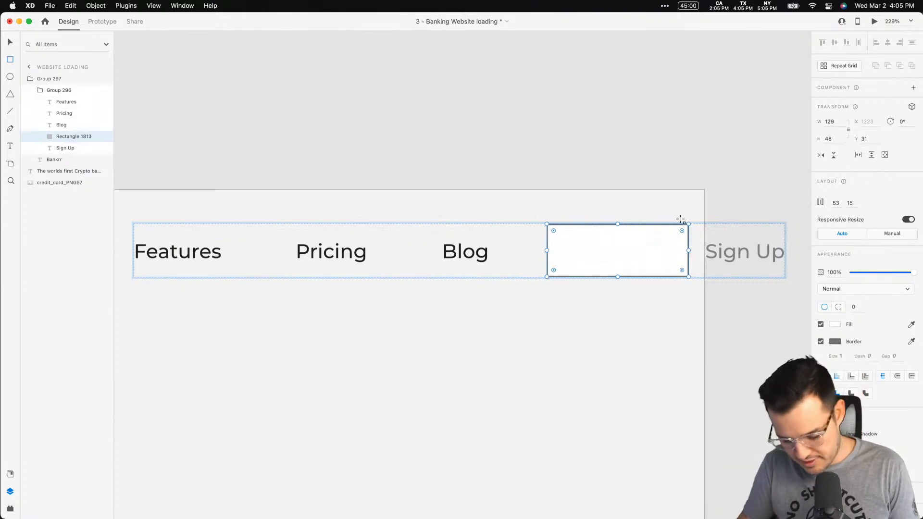
# - Group the rectangle with the Sign Up text, then center the text over the rectangle and bring it to the front
pyautogui.keyDown('shift'); pyautogui.click(719, 253); pyautogui.keyUp('shift')
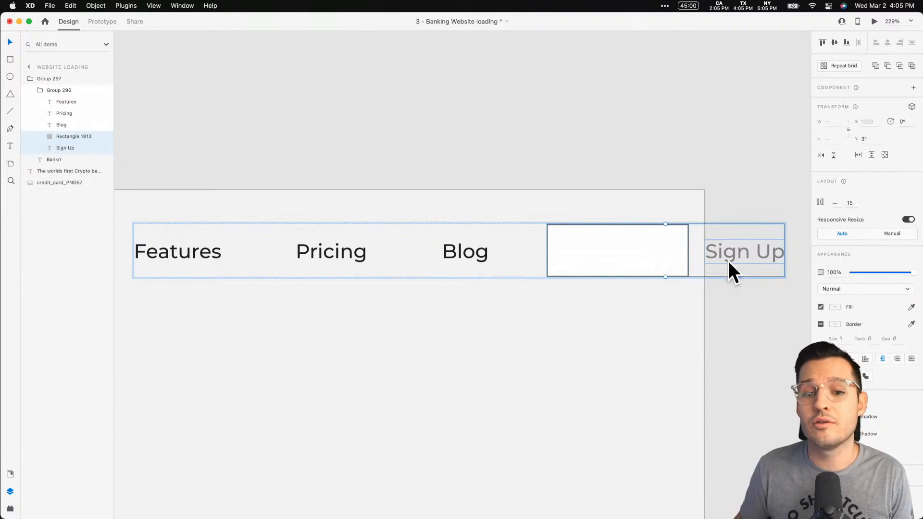
pyautogui.press('super+g')
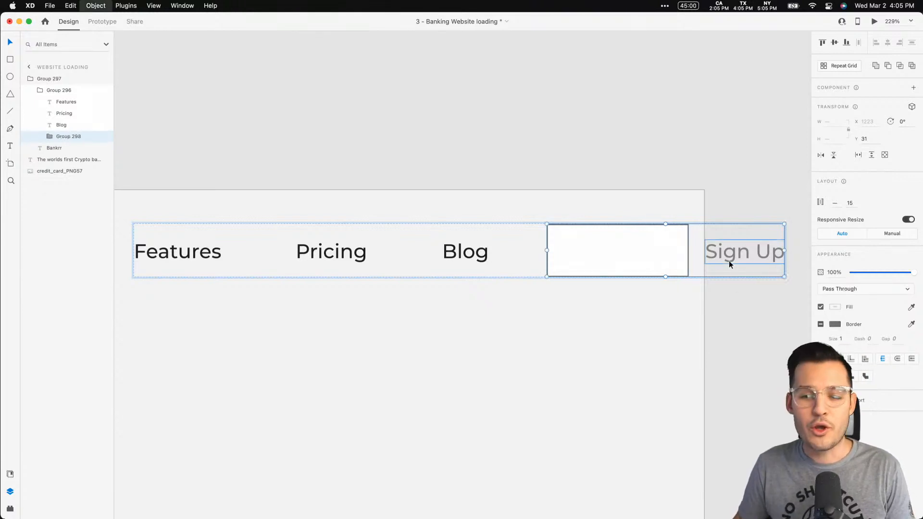
pyautogui.doubleClick(758, 256)
pyautogui.moveTo(758, 256); pyautogui.dragTo(624, 254)
pyautogui.press('shift+super+]')
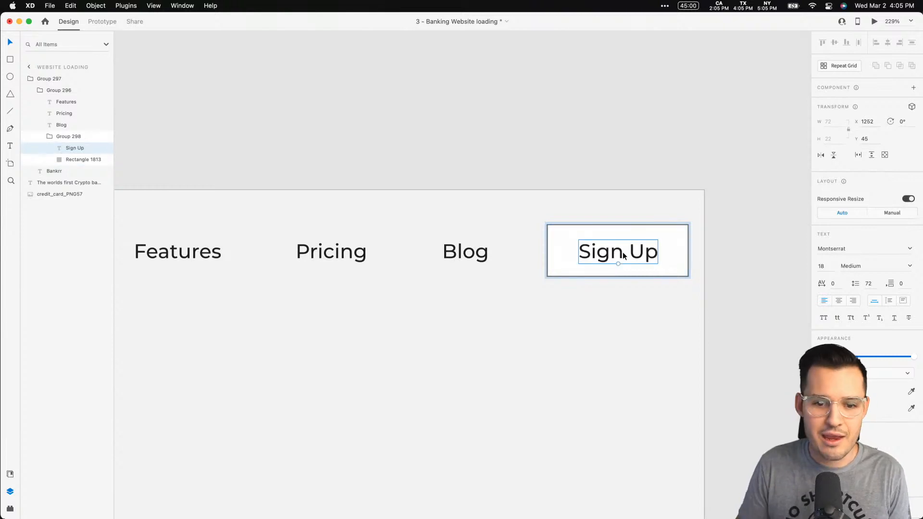
# - Compare the gaps between the navigation links and set the navigation stack's spacing to 68
pyautogui.click(547, 356)
pyautogui.click(583, 252)
pyautogui.click(472, 260)
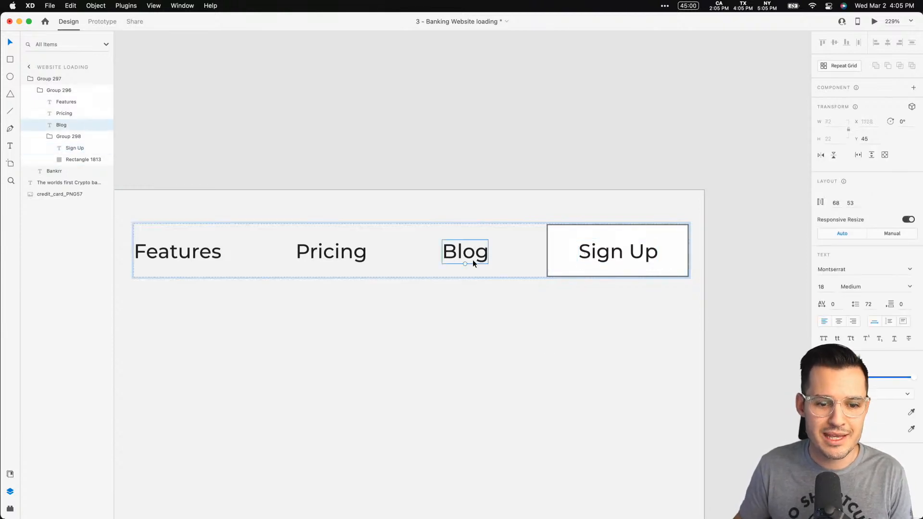
pyautogui.click(566, 251)
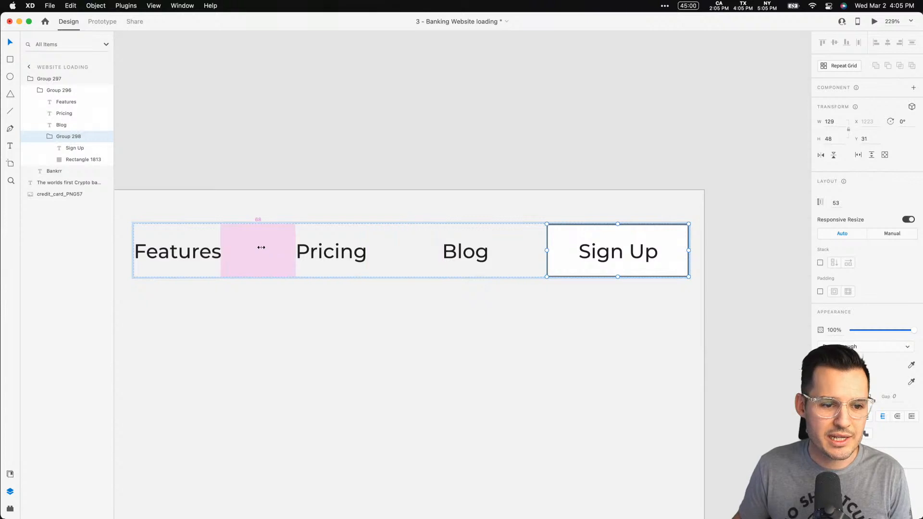
pyautogui.click(538, 310)
pyautogui.click(552, 255)
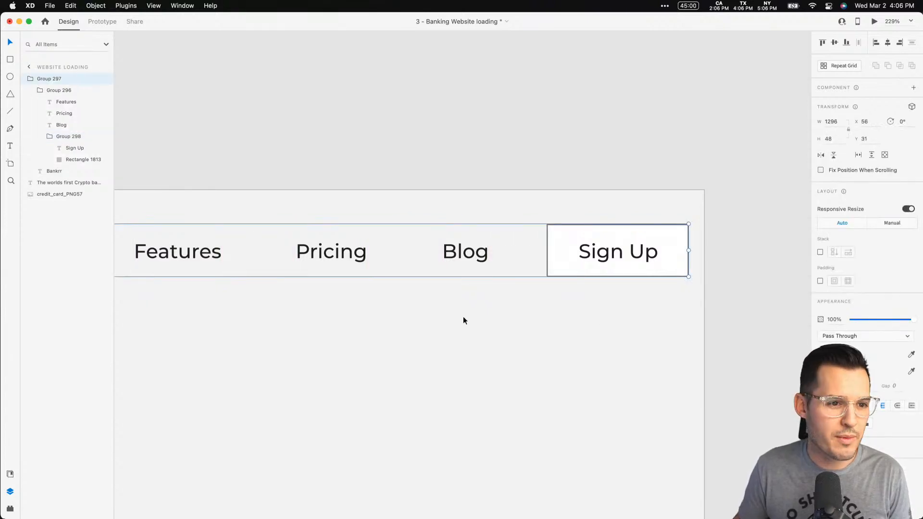
pyautogui.click(50, 91)
pyautogui.click(45, 92)
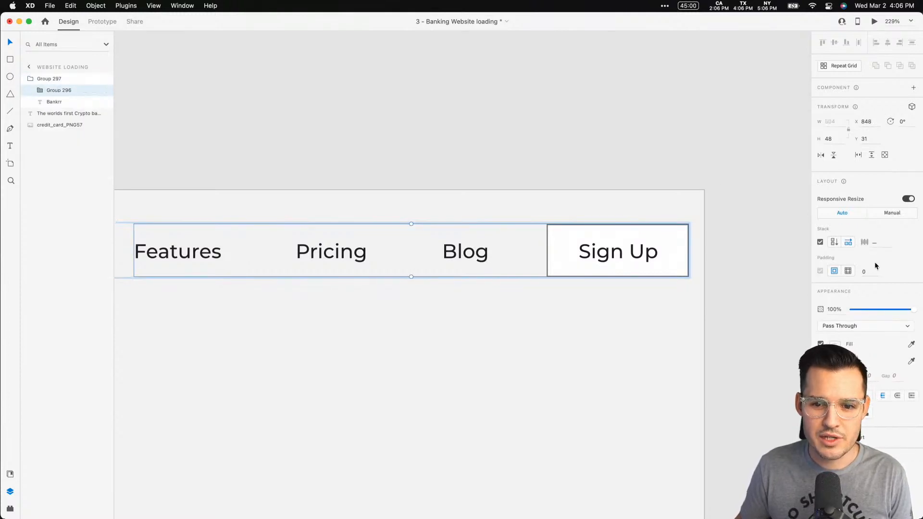
pyautogui.click(879, 243)
pyautogui.write('68')
pyautogui.press('Tab')
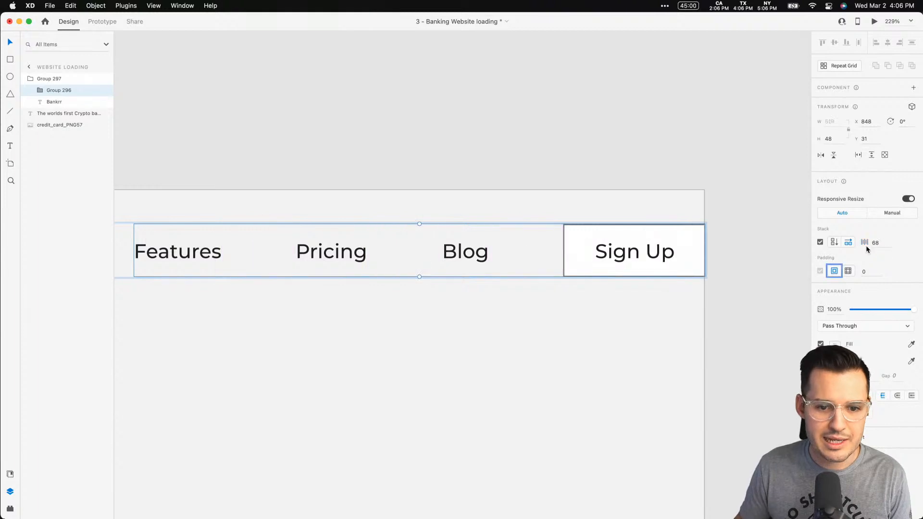
# - Move the whole grouped header left to X -1
pyautogui.click(584, 296)
pyautogui.keyDown('super'); pyautogui.click(581, 268); pyautogui.keyUp('super')
pyautogui.click(572, 139)
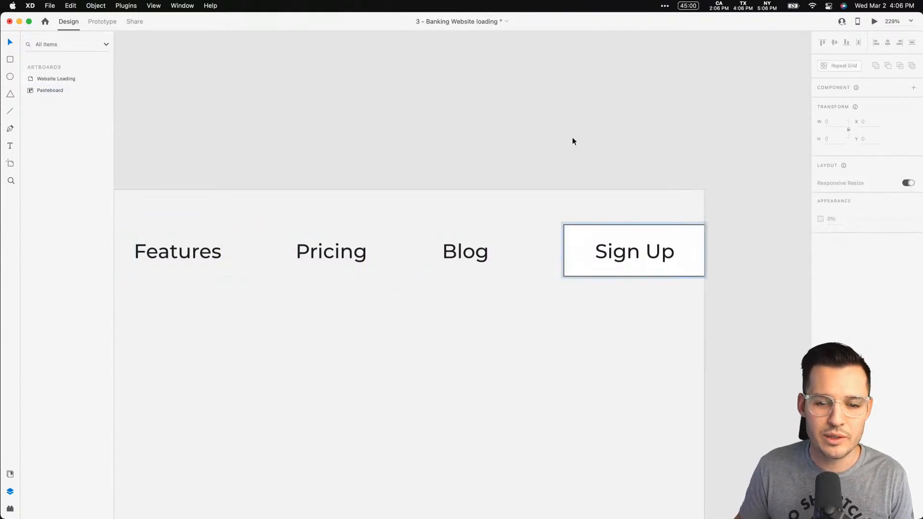
pyautogui.moveTo(586, 229); pyautogui.dragTo(527, 232)
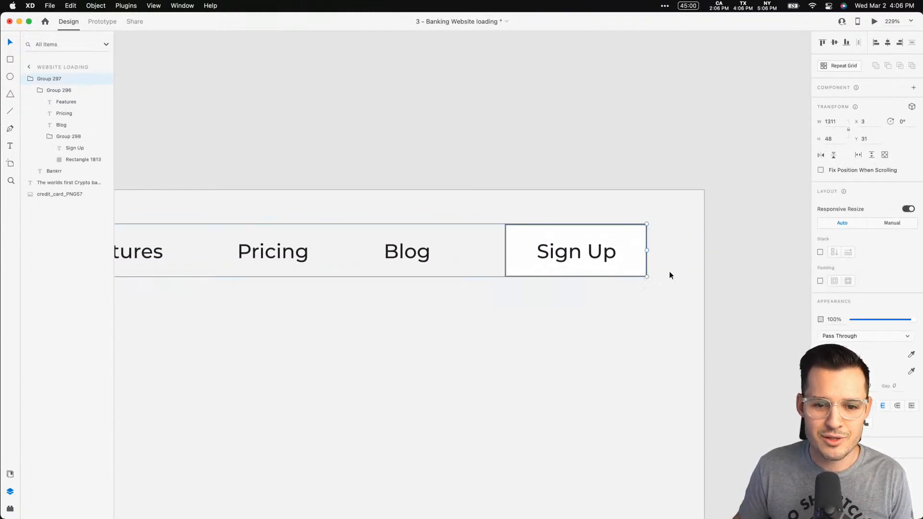
pyautogui.press('Left')
pyautogui.press('Left')
pyautogui.press('Left')
pyautogui.press('Left')
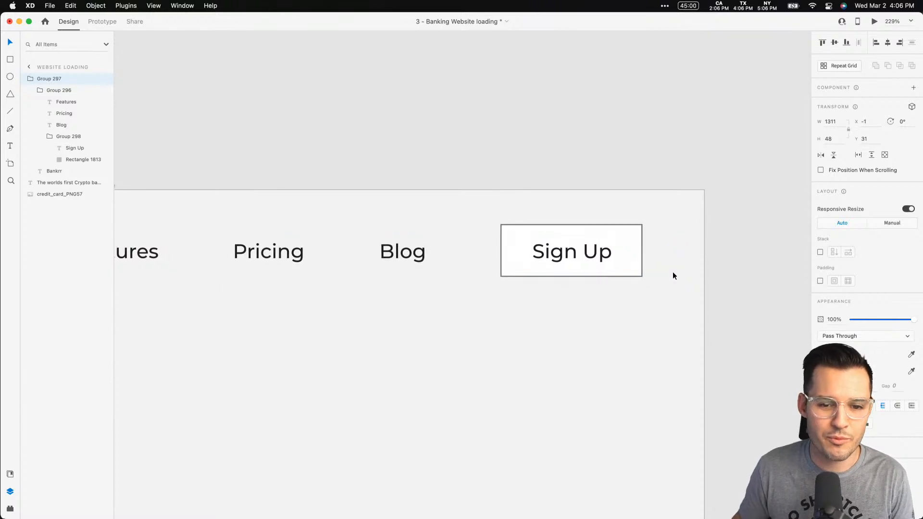
# - Remove the fill from the rectangle behind the Sign Up text
pyautogui.click(685, 317)
pyautogui.keyDown('super'); pyautogui.click(625, 263); pyautogui.keyUp('super')
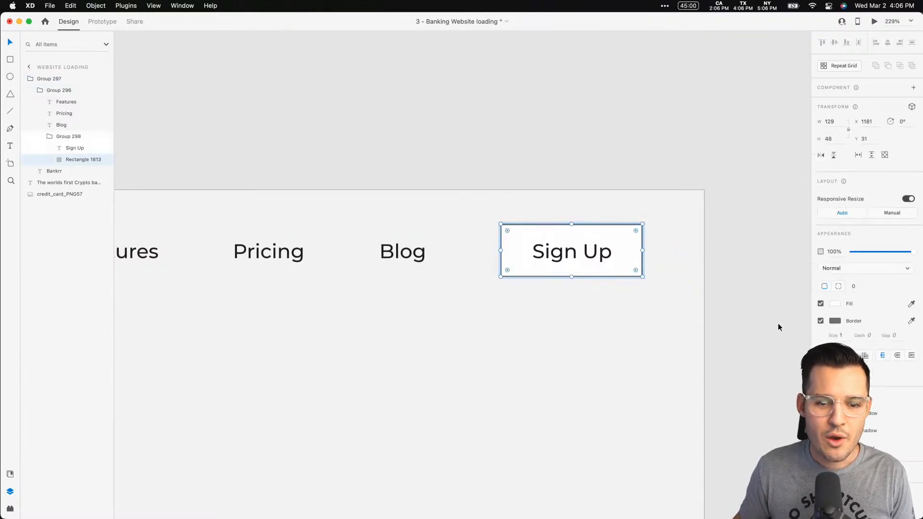
pyautogui.click(821, 304)
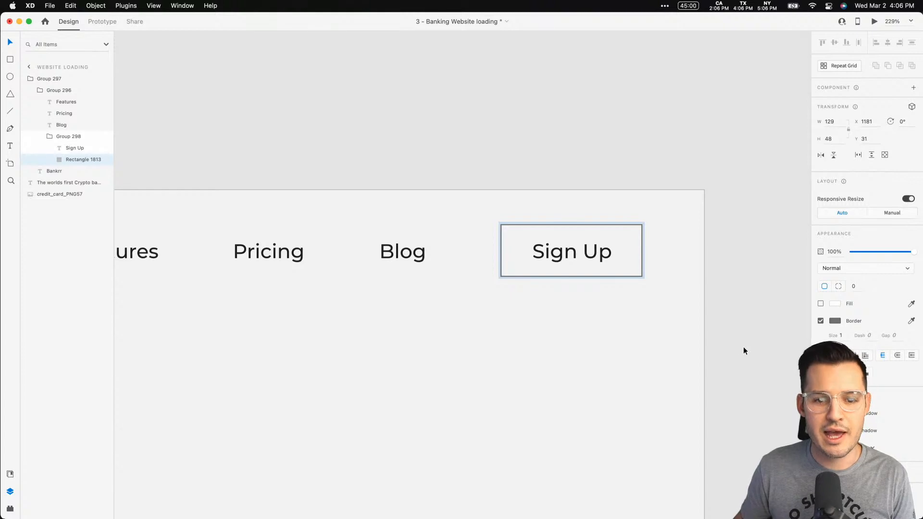
pyautogui.click(744, 348)
pyautogui.press('cmd+1')
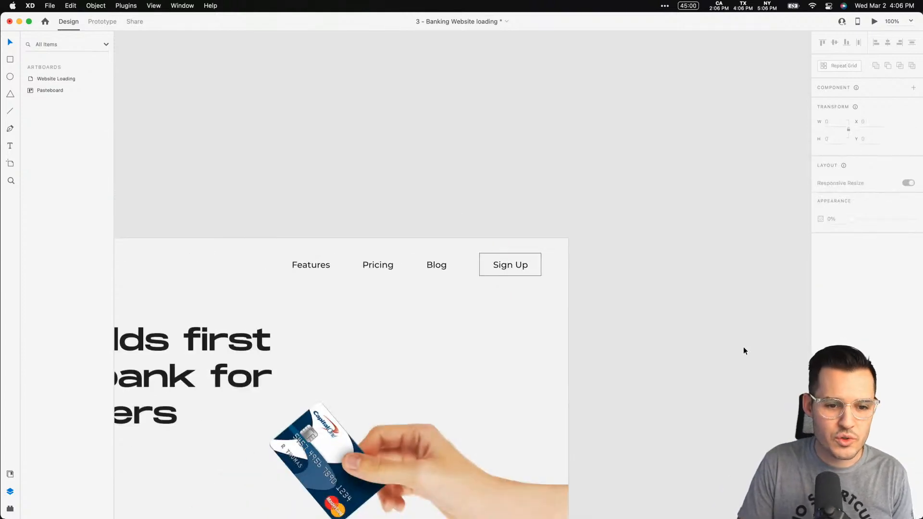
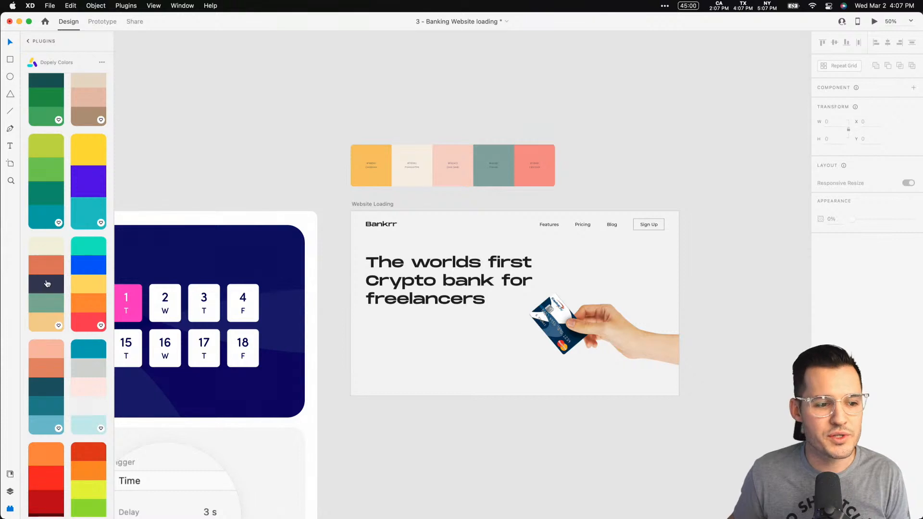
# - Move the Casablanca-to-Light Coral palette away to X 1110 and insert the Bianca, Terra Cotta and Blue Zodiac palette from Dopely Colors
pyautogui.click(47, 284)
pyautogui.press('super+z')
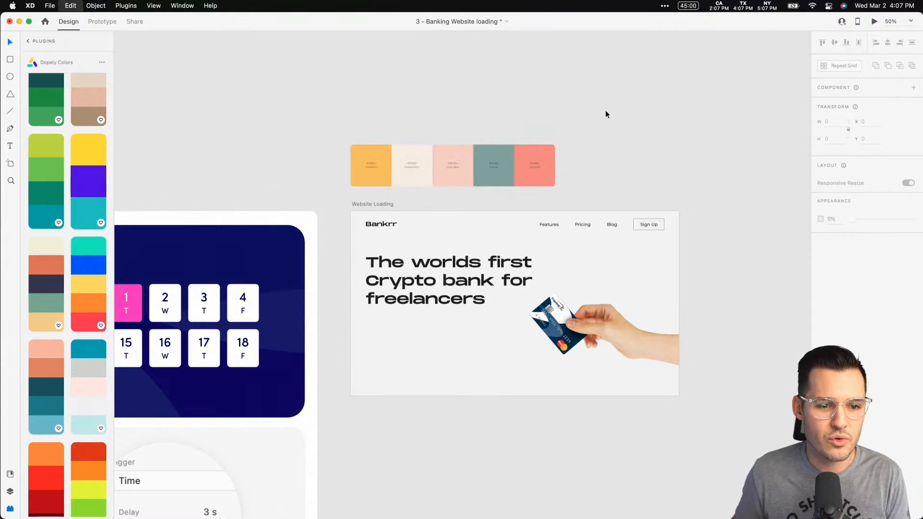
pyautogui.moveTo(607, 114); pyautogui.dragTo(633, 183)
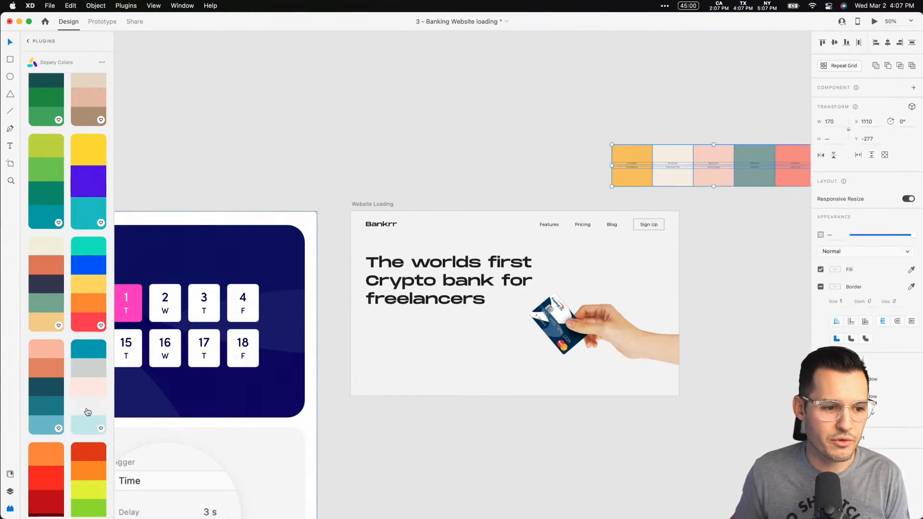
pyautogui.click(52, 397)
pyautogui.press('super+z')
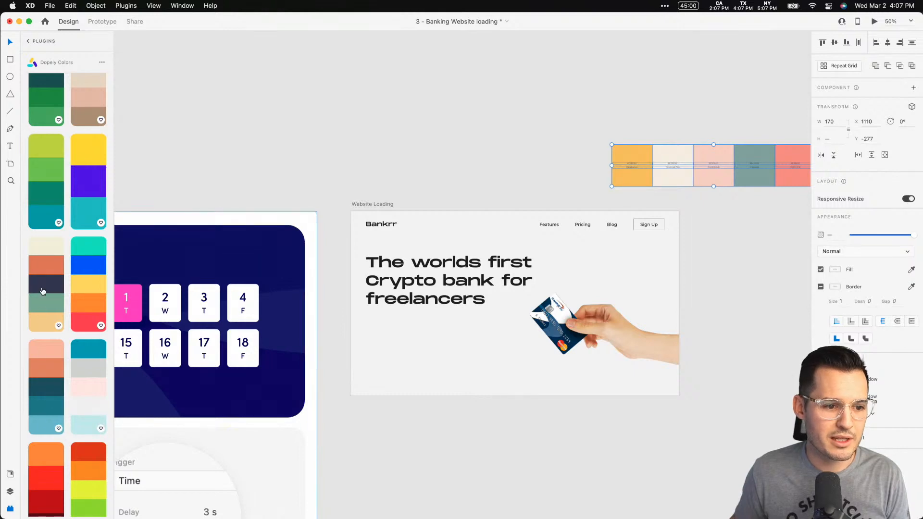
pyautogui.click(32, 302)
pyautogui.moveTo(206, 128); pyautogui.dragTo(510, 196)
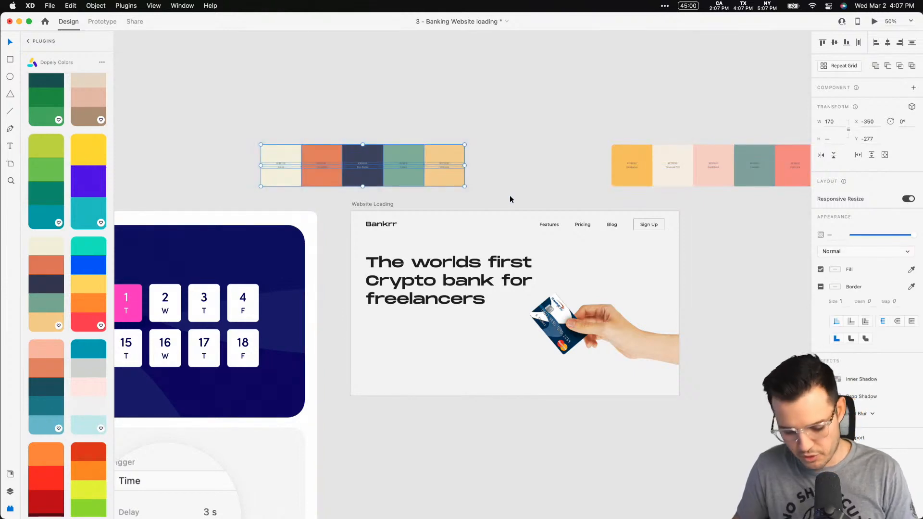
# - Stack the two palettes above the artboard, lined up with its left edge, with the Bianca palette over the Casablanca one
pyautogui.hscroll(5, 596, 111)
pyautogui.moveTo(528, 114); pyautogui.dragTo(725, 185)
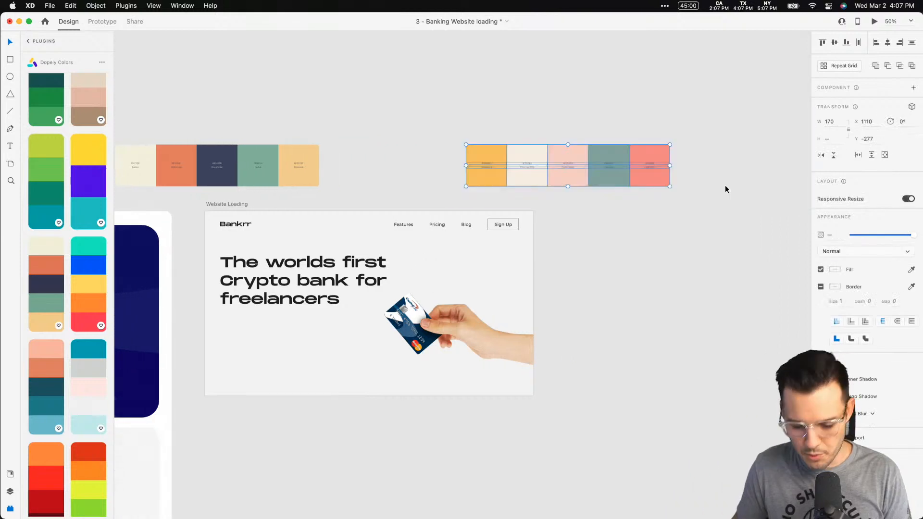
pyautogui.click(350, 97)
pyautogui.hscroll(-5, 476, 155)
pyautogui.moveTo(336, 168); pyautogui.dragTo(425, 127)
pyautogui.moveTo(625, 163); pyautogui.dragTo(365, 170)
pyautogui.moveTo(487, 60); pyautogui.dragTo(391, 174)
pyautogui.moveTo(391, 182); pyautogui.dragTo(391, 165)
pyautogui.click(567, 153)
pyautogui.press('z')
pyautogui.moveTo(323, 81); pyautogui.dragTo(569, 191)
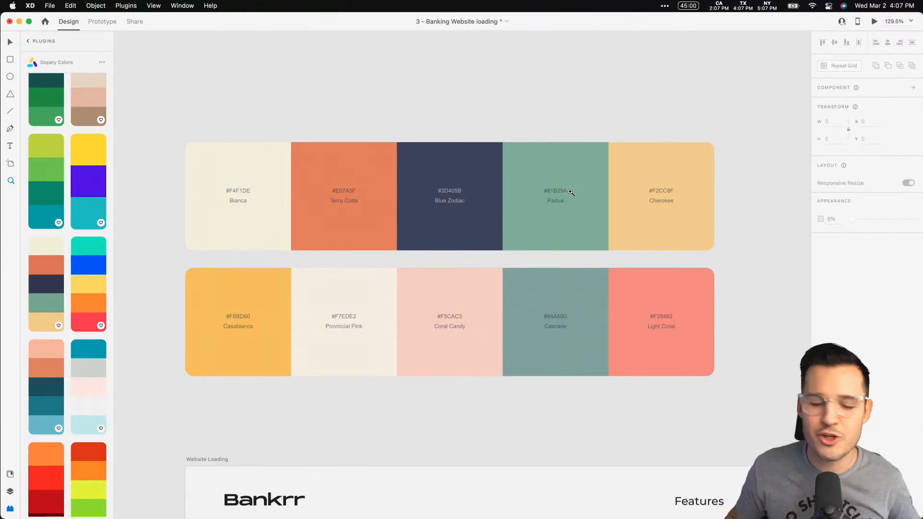
# - Try out the pink-to-orange gradient from the Dopely Colors Gradients collection above the palettes, then delete it
pyautogui.scroll(10, 72, 144)
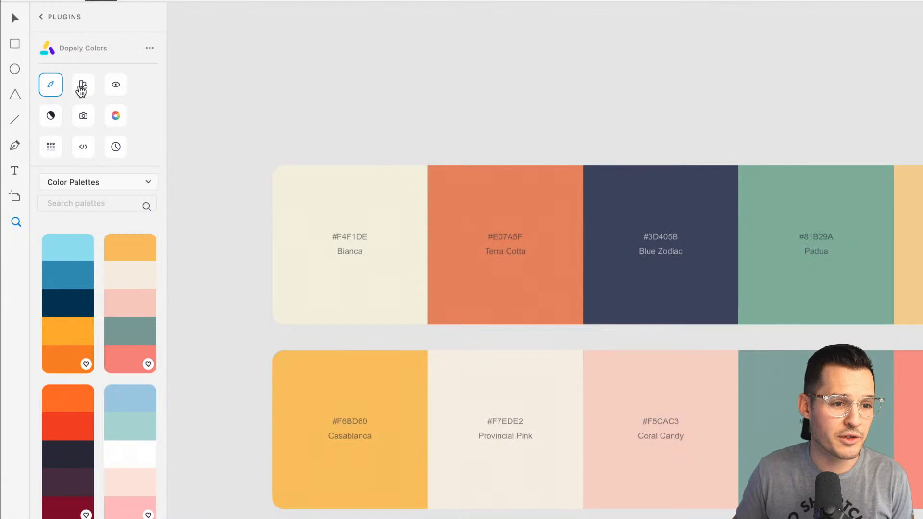
pyautogui.click(130, 181)
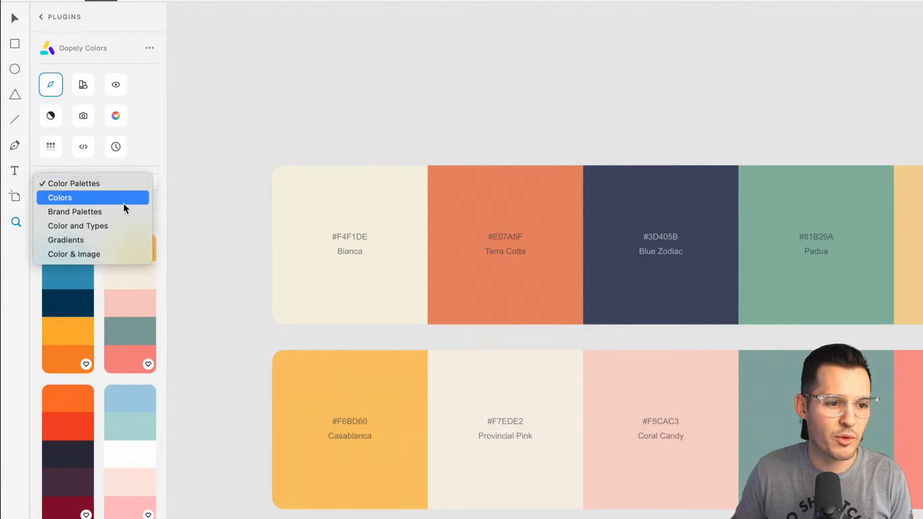
pyautogui.click(107, 240)
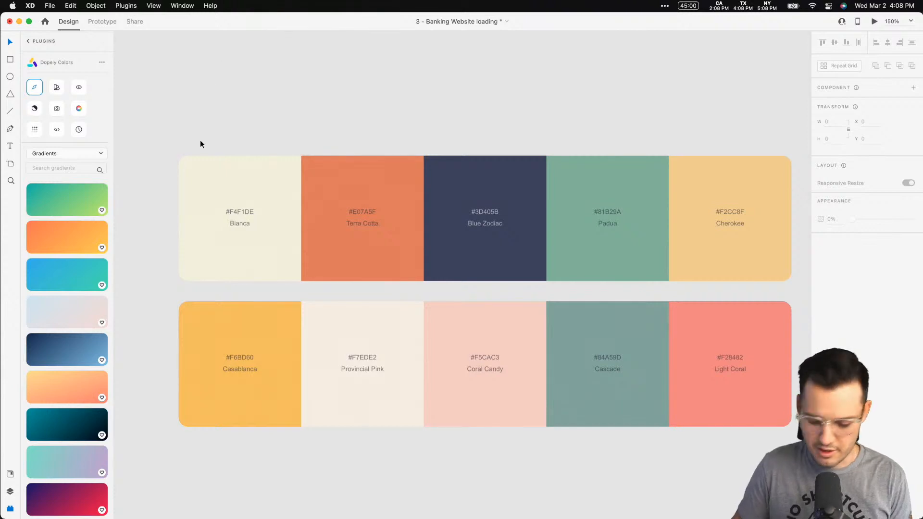
pyautogui.press('super+minus')
pyautogui.press('super+minus')
pyautogui.scroll(-10, 96, 312)
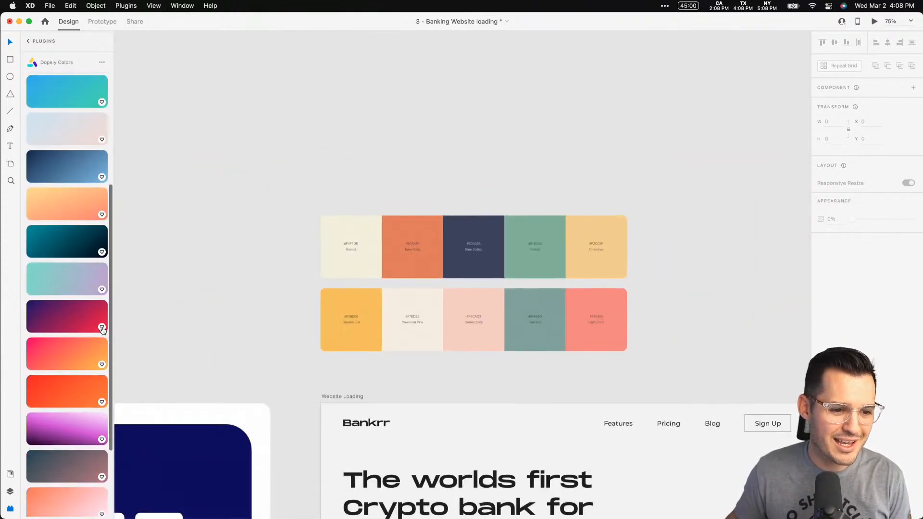
pyautogui.moveTo(83, 246)
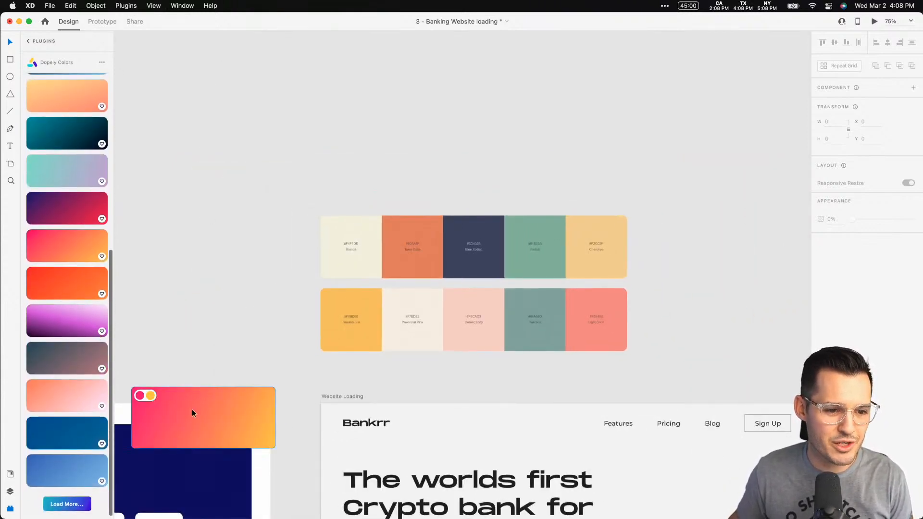
pyautogui.moveTo(192, 408); pyautogui.dragTo(291, 200)
pyautogui.press('super+z')
pyautogui.moveTo(210, 345); pyautogui.dragTo(132, 392)
pyautogui.moveTo(228, 409); pyautogui.dragTo(416, 109)
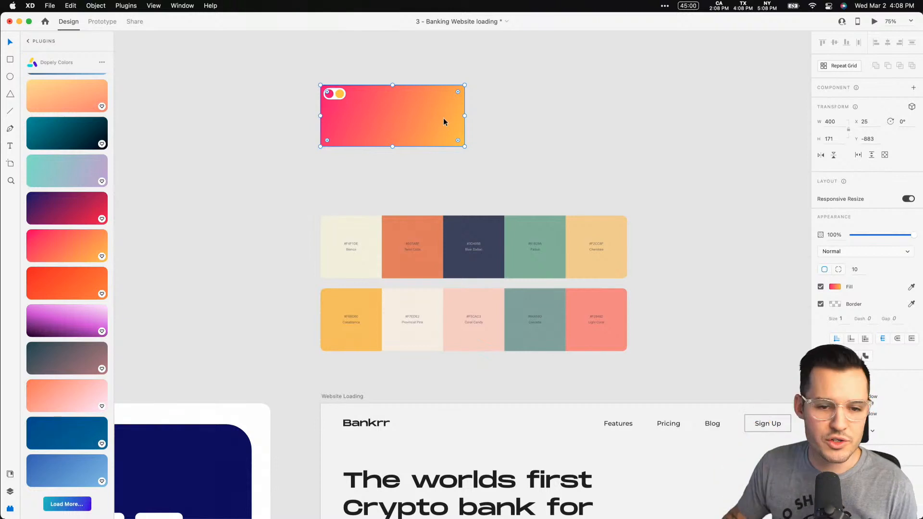
pyautogui.press('Delete')
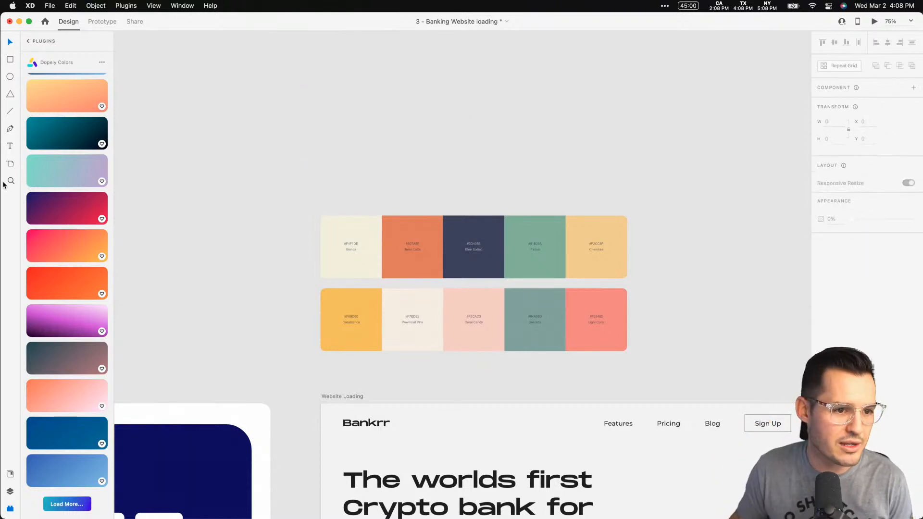
# - Insert the desert jump photo palette from the Dopely Colors Color & Image collection, then undo the insertion
pyautogui.scroll(6, 63, 179)
pyautogui.click(67, 154)
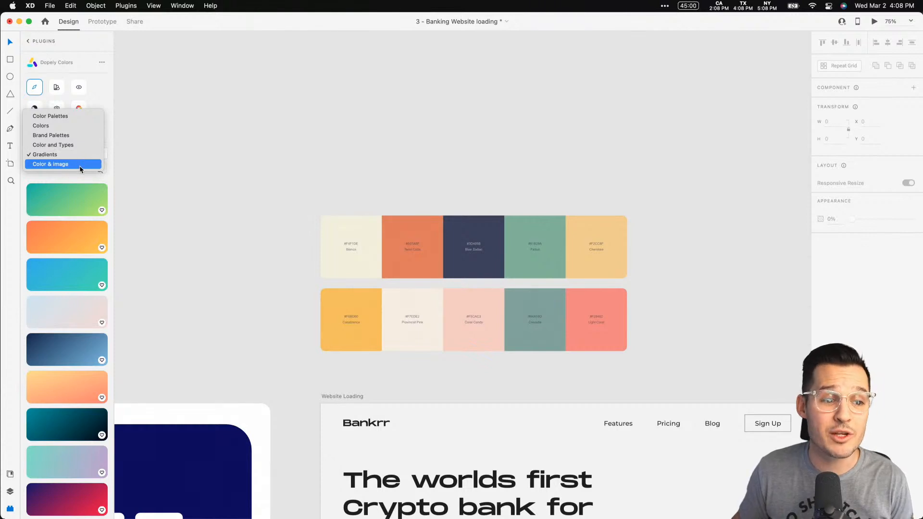
pyautogui.click(80, 165)
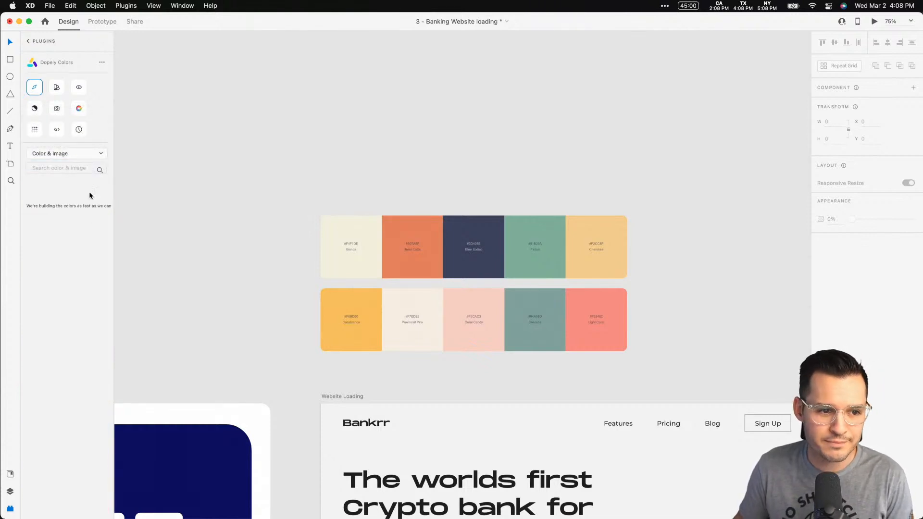
pyautogui.scroll(-4, 94, 341)
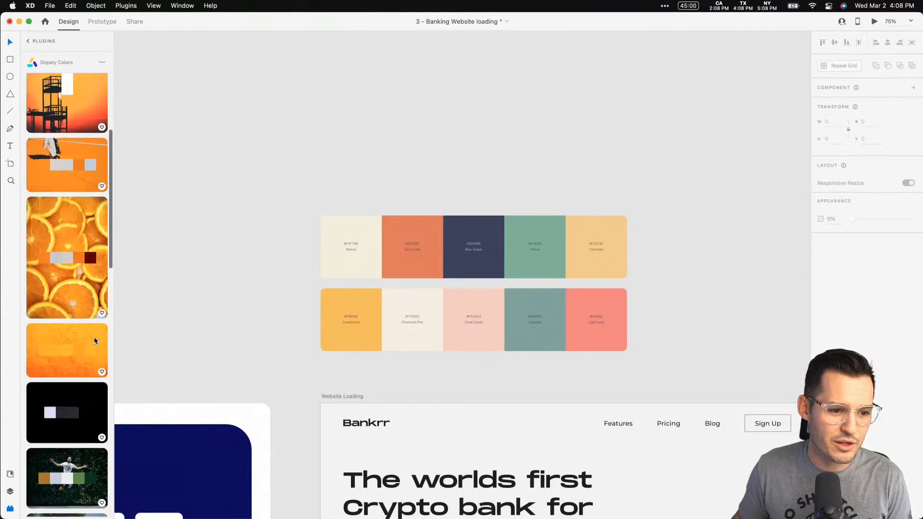
pyautogui.scroll(-15, 94, 341)
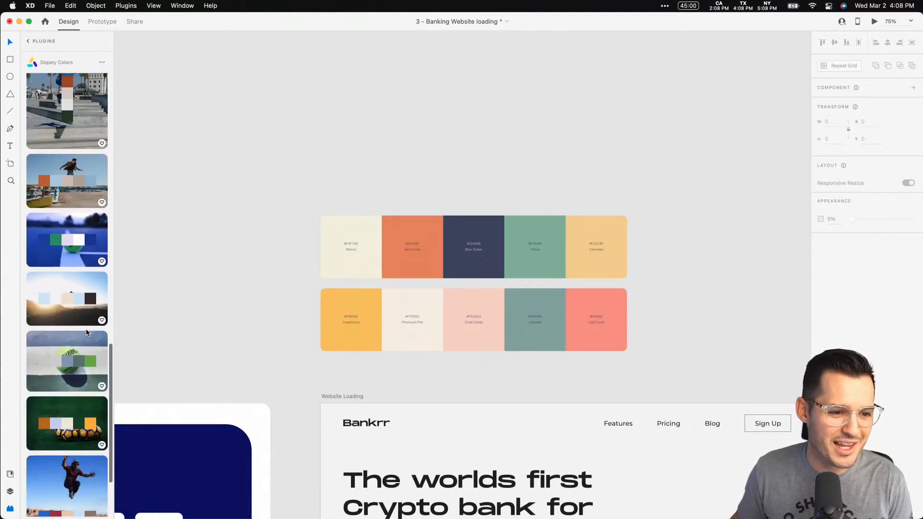
pyautogui.scroll(-3, 86, 333)
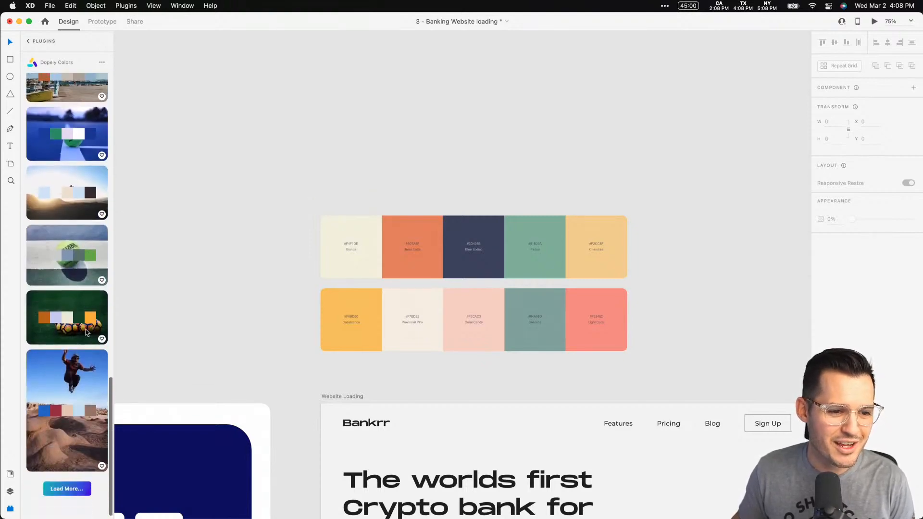
pyautogui.click(74, 376)
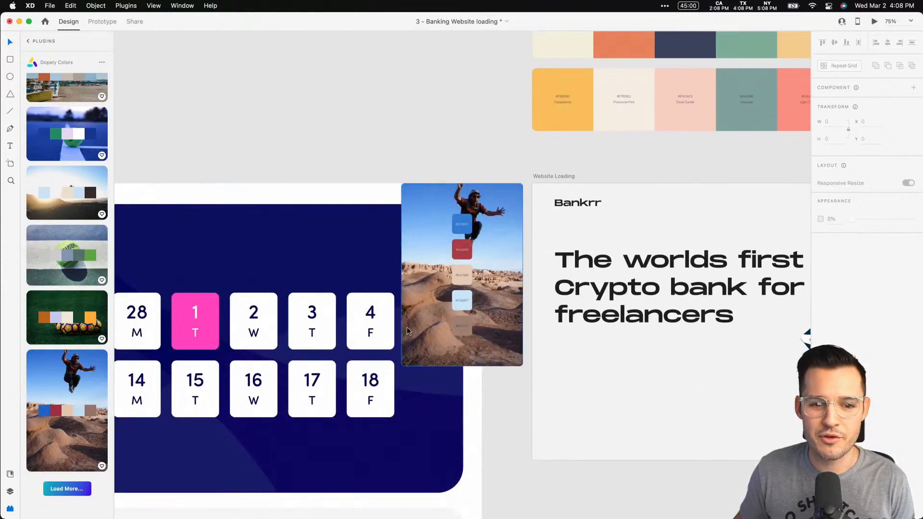
pyautogui.press('super+z')
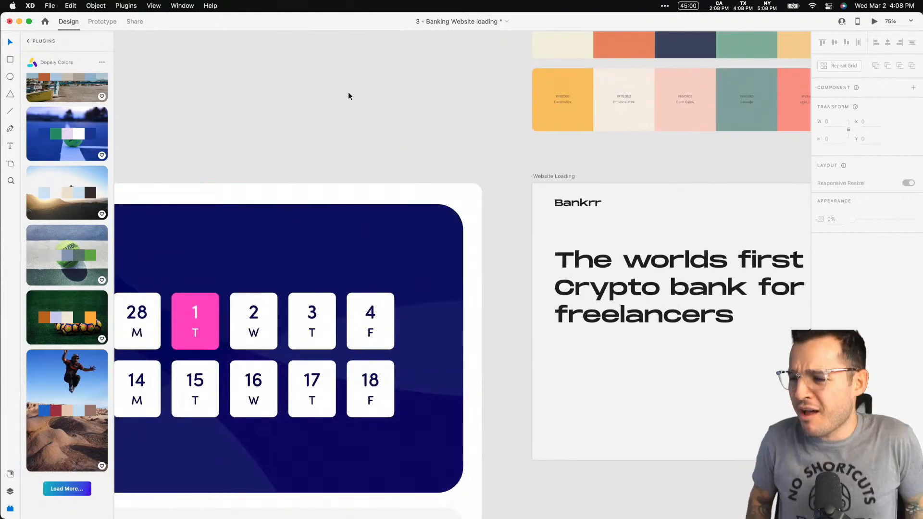
# - Delete the upper palette with the Bianca, Terra Cotta, Blue Zodiac, Padua and Cherokee swatches
pyautogui.moveTo(386, 105); pyautogui.dragTo(115, 233)
pyautogui.press('z')
pyautogui.moveTo(213, 117); pyautogui.dragTo(621, 288)
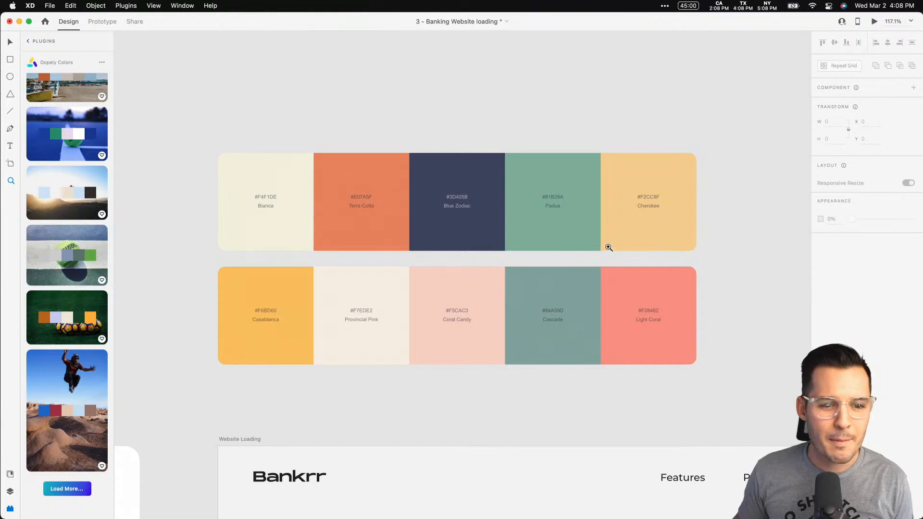
pyautogui.press('v')
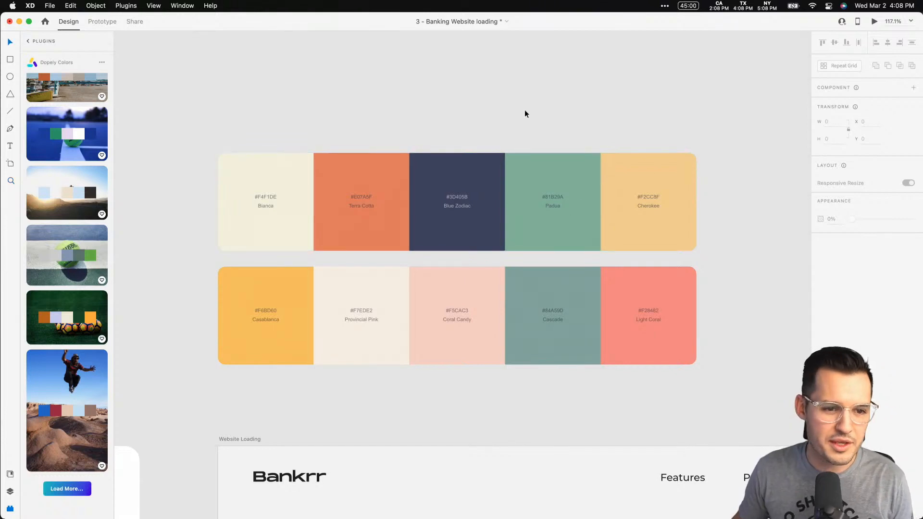
pyautogui.moveTo(231, 132); pyautogui.dragTo(665, 223)
pyautogui.press('Delete')
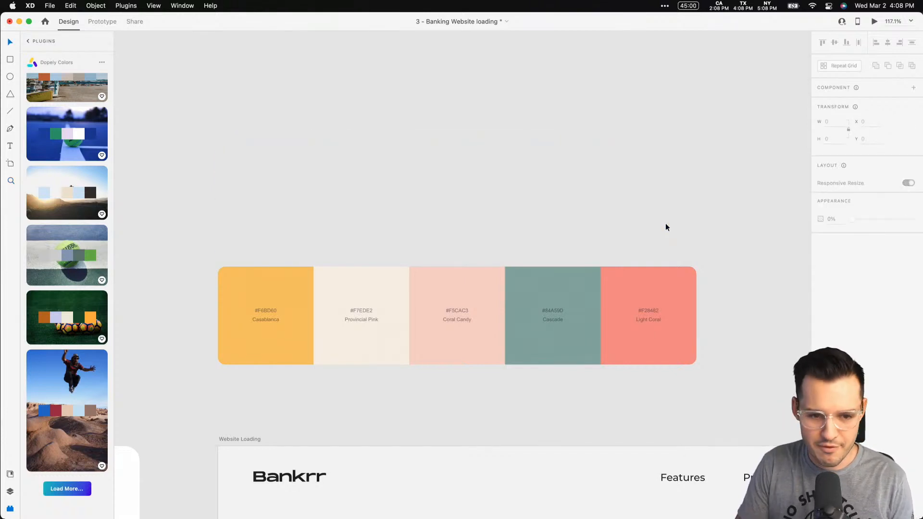
# - Fill the Website Loading artboard's background with the palette's Provincial Pink swatch color
pyautogui.press('super+1')
pyautogui.moveTo(653, 397); pyautogui.dragTo(565, 188)
pyautogui.click(192, 205)
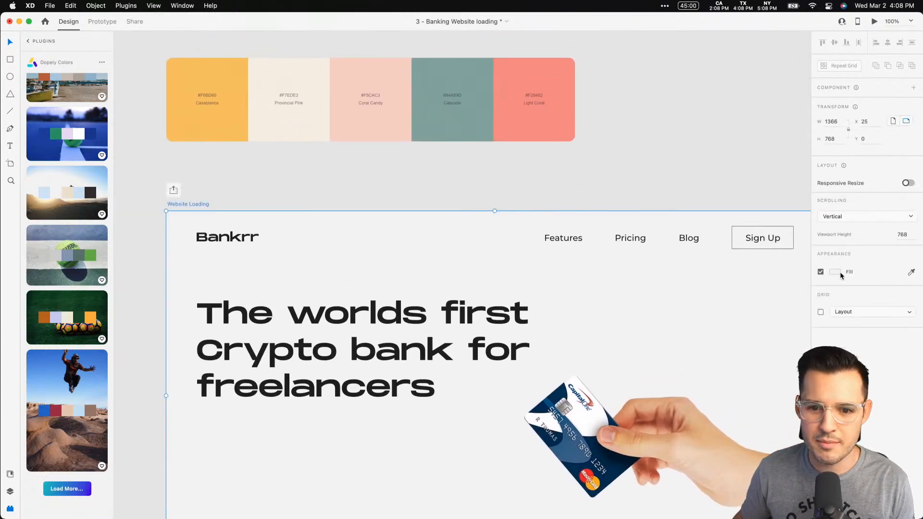
pyautogui.click(912, 272)
pyautogui.click(295, 129)
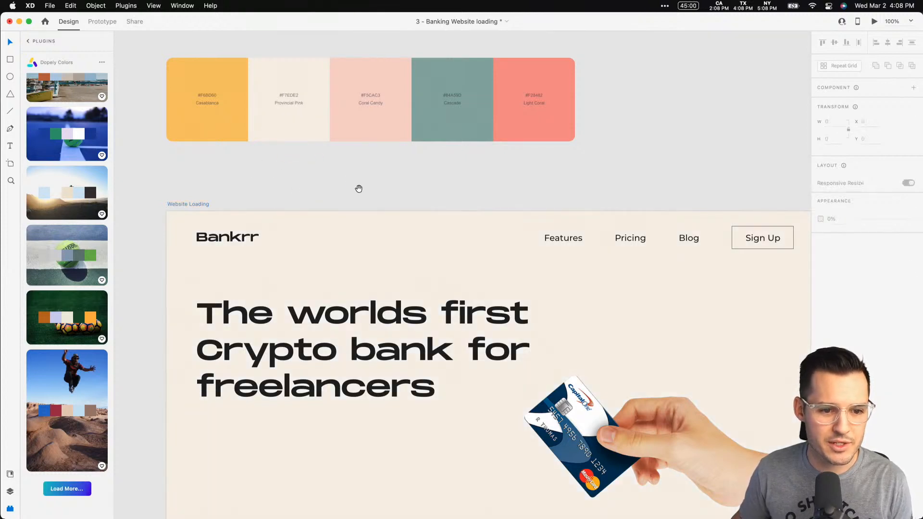
pyautogui.moveTo(359, 189); pyautogui.dragTo(361, 226)
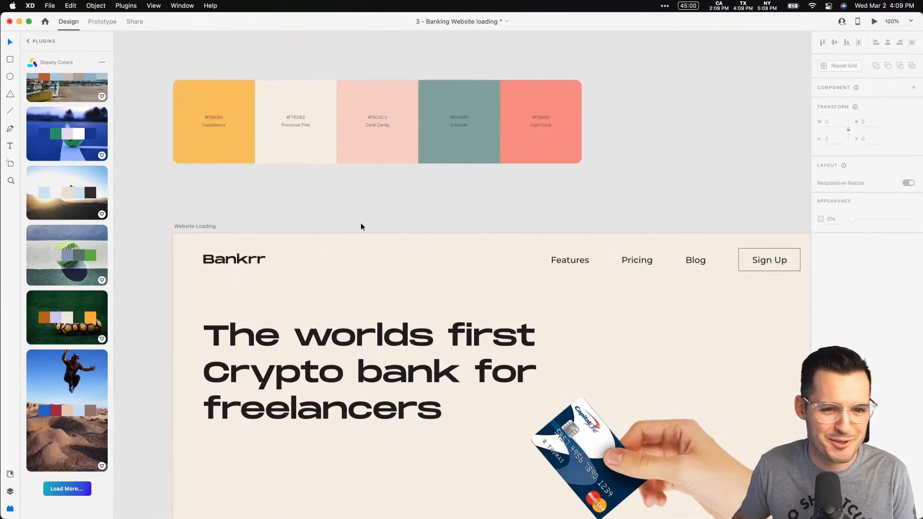
pyautogui.hscroll(3, 364, 221)
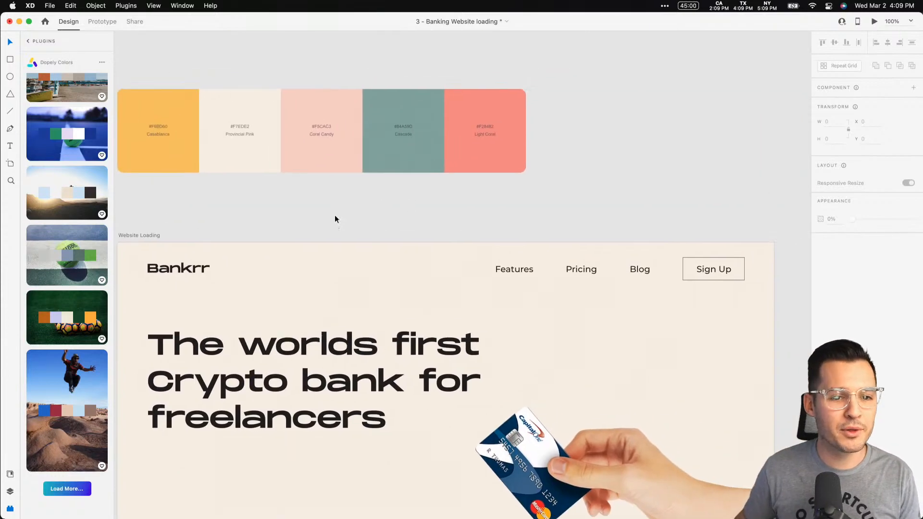
pyautogui.press('super+minus')
pyautogui.moveTo(336, 216); pyautogui.dragTo(299, 96)
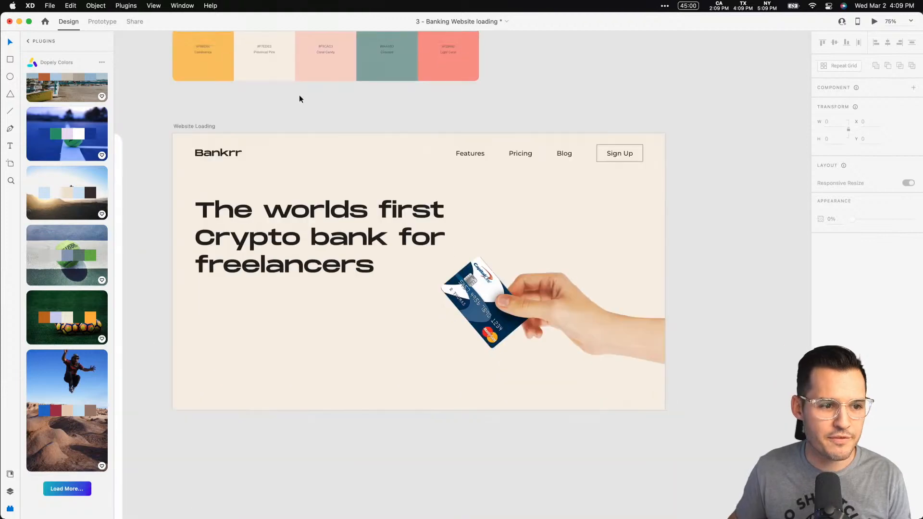
# - Draw a circle about 478 px in diameter on the empty canvas beside the Website Loading artboard and remove its border
pyautogui.press('super+y')
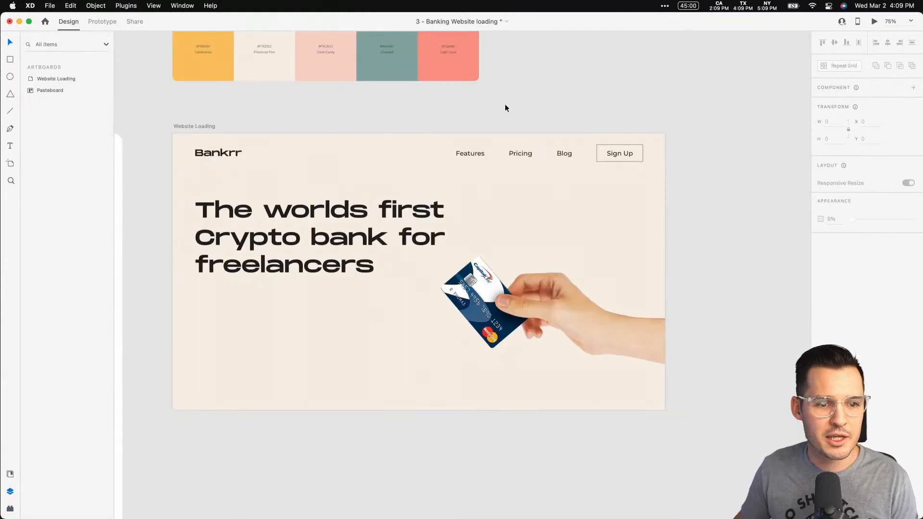
pyautogui.moveTo(505, 107); pyautogui.dragTo(470, 147)
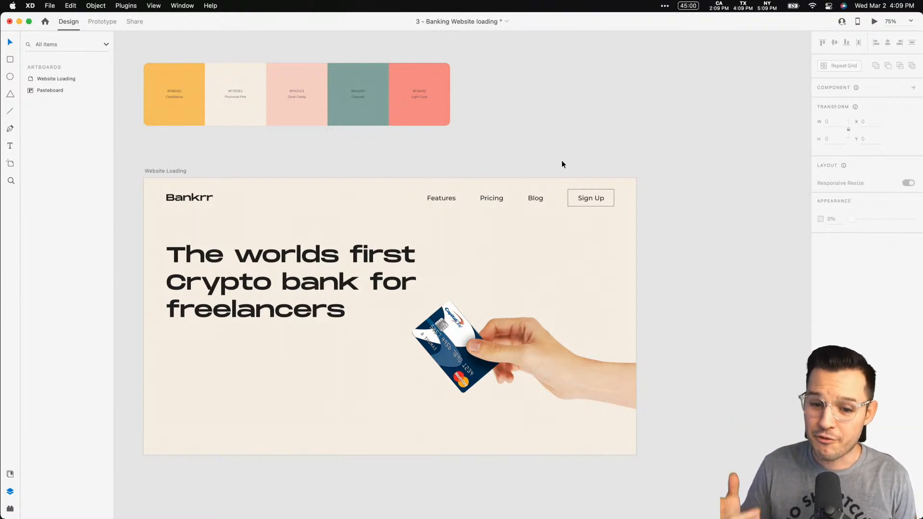
pyautogui.moveTo(561, 163); pyautogui.dragTo(504, 151)
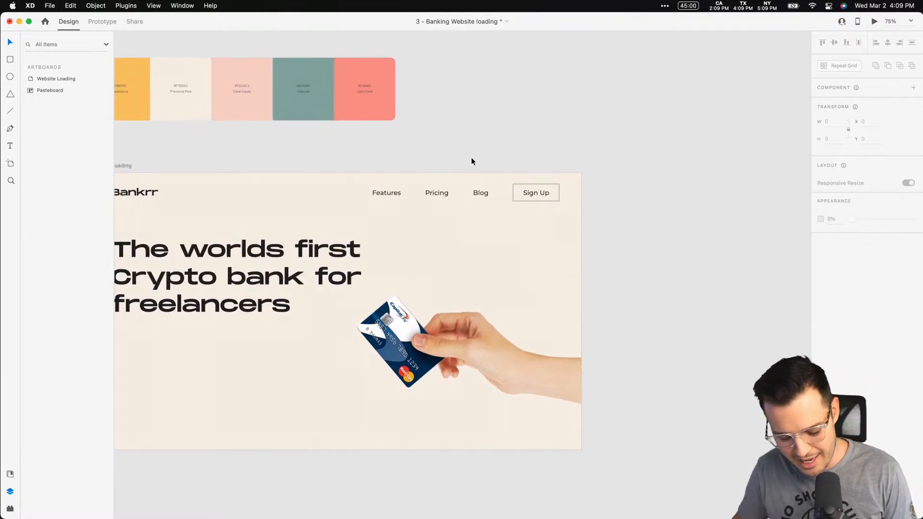
pyautogui.press('e')
pyautogui.moveTo(608, 79); pyautogui.dragTo(780, 251)
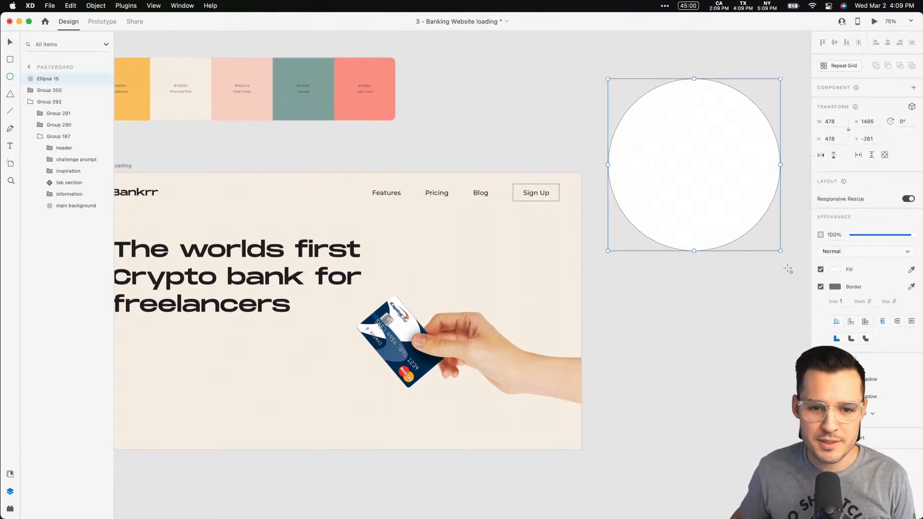
pyautogui.click(820, 287)
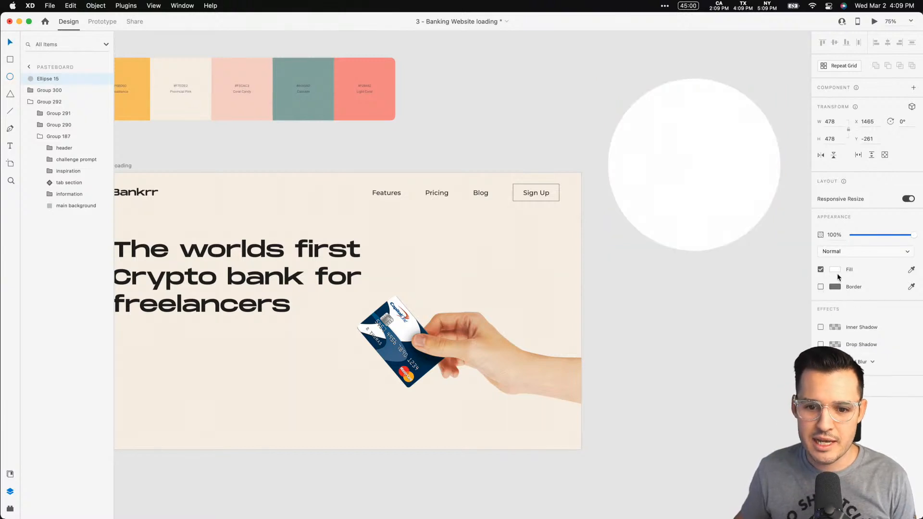
# - Fill the circle with a linear gradient from the Coral Candy swatch (#F5CAC3) to the Cascade swatch (#84A59D)
pyautogui.click(836, 270)
pyautogui.click(739, 212)
pyautogui.click(740, 220)
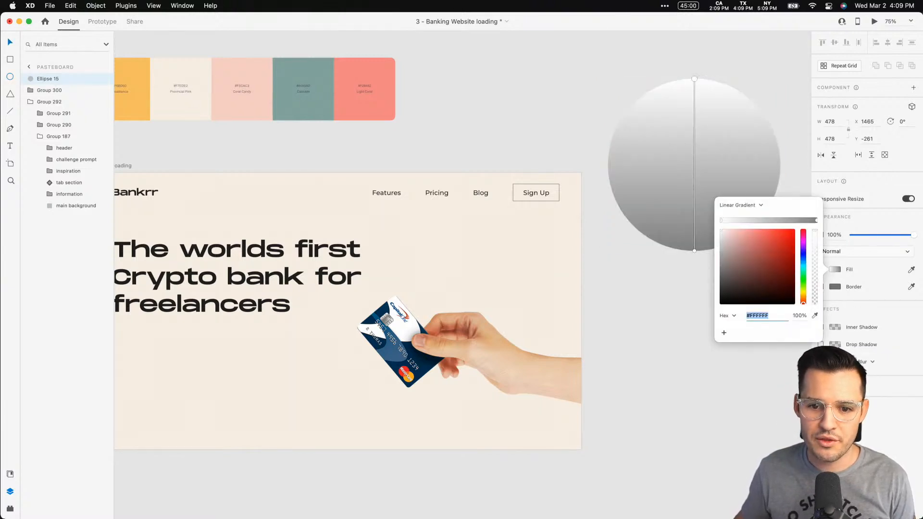
pyautogui.click(816, 316)
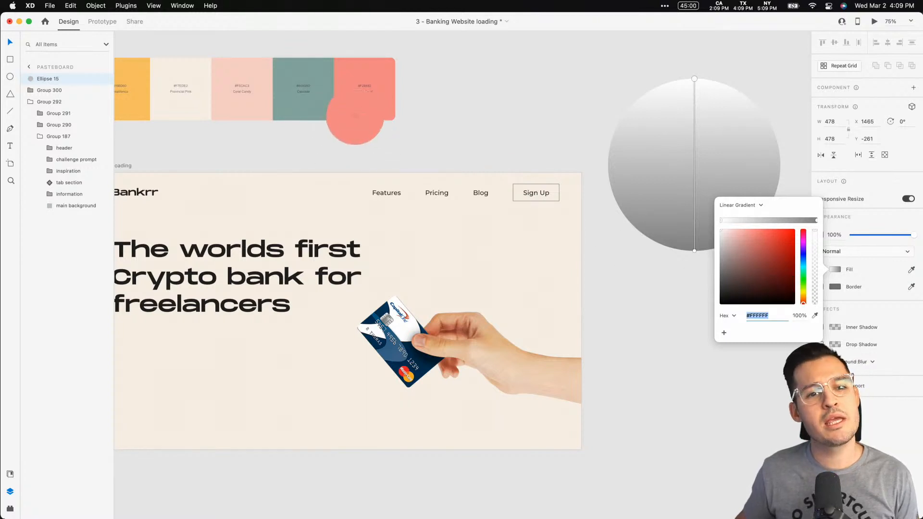
pyautogui.click(263, 112)
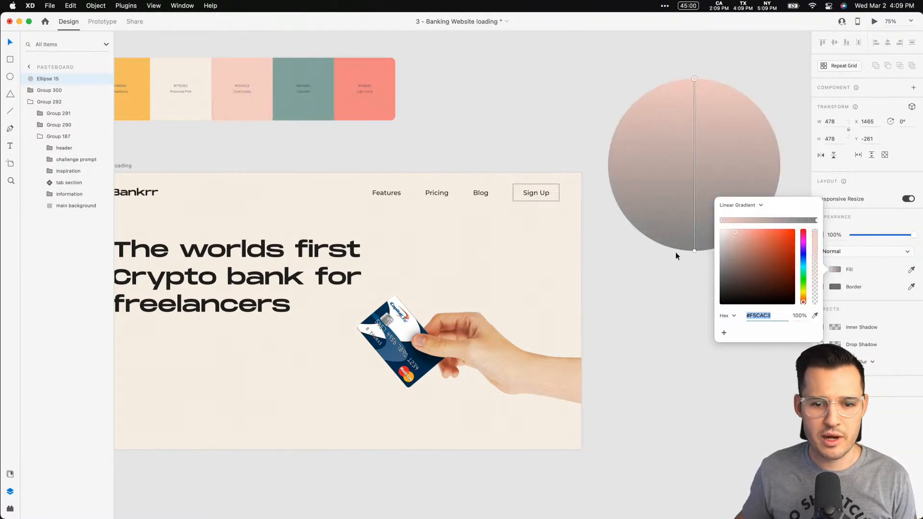
pyautogui.click(817, 221)
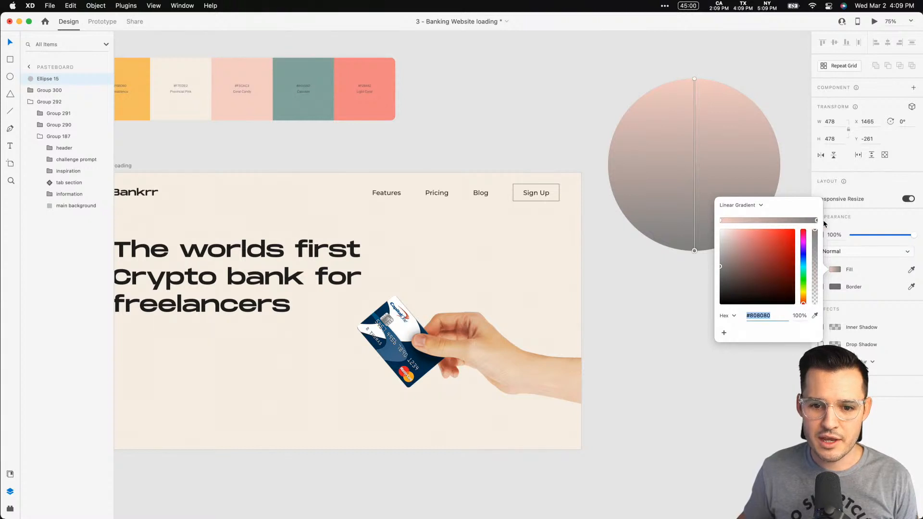
pyautogui.click(815, 316)
pyautogui.click(301, 96)
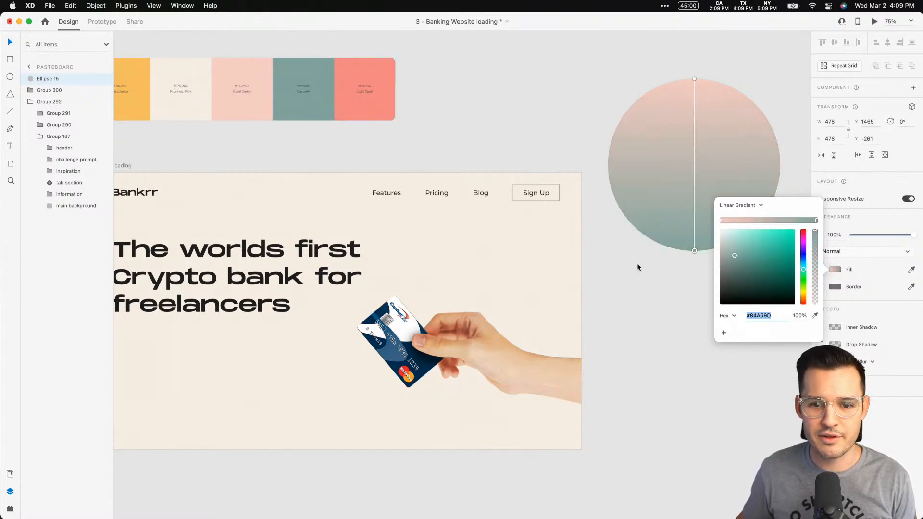
pyautogui.click(643, 306)
# - Blur the gradient circle at maximum strength and lower its opacity to 39%
pyautogui.click(692, 211)
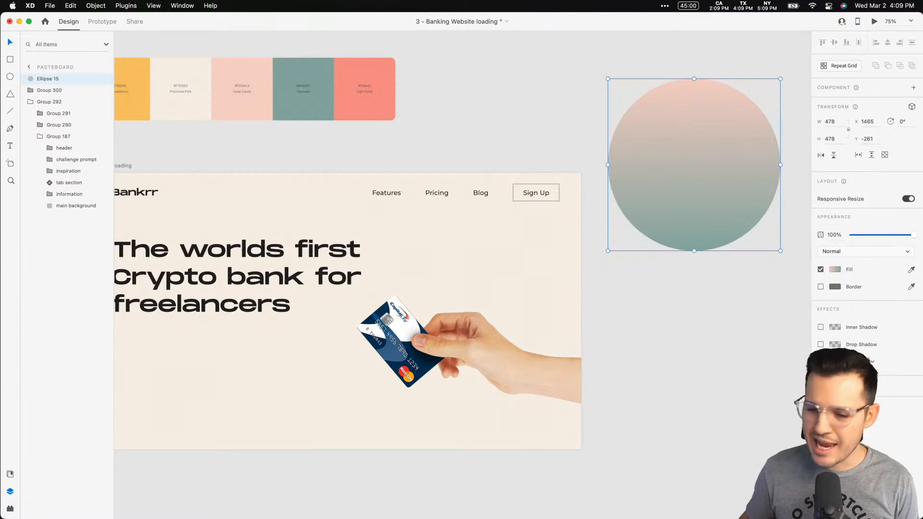
pyautogui.click(872, 362)
pyautogui.click(887, 372)
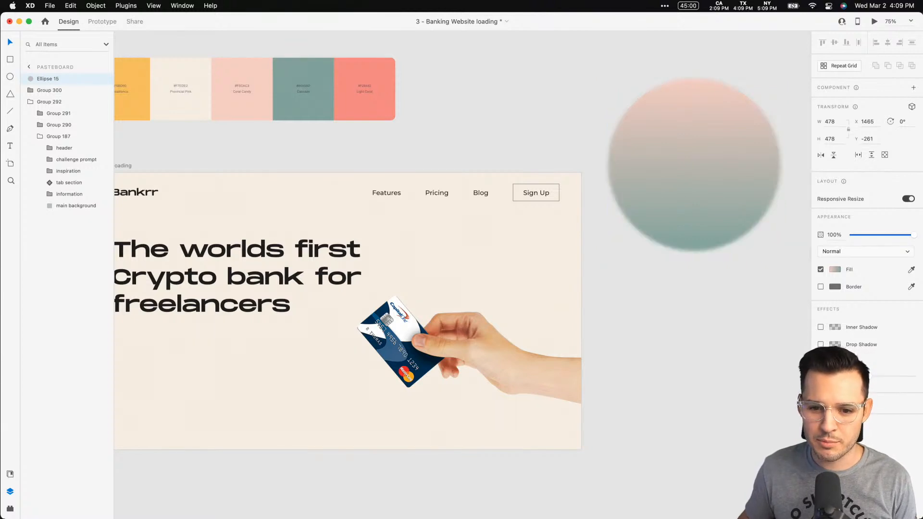
pyautogui.moveTo(857, 376); pyautogui.dragTo(914, 376)
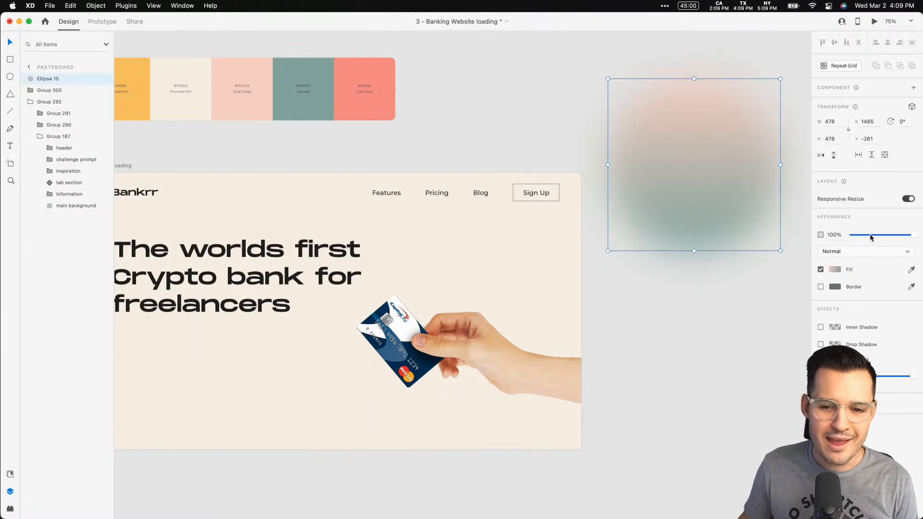
pyautogui.moveTo(871, 235)
pyautogui.mouseDown()
pyautogui.moveTo(859, 235)
pyautogui.moveTo(876, 234)
pyautogui.mouseUp()
pyautogui.moveTo(727, 190); pyautogui.dragTo(729, 219)
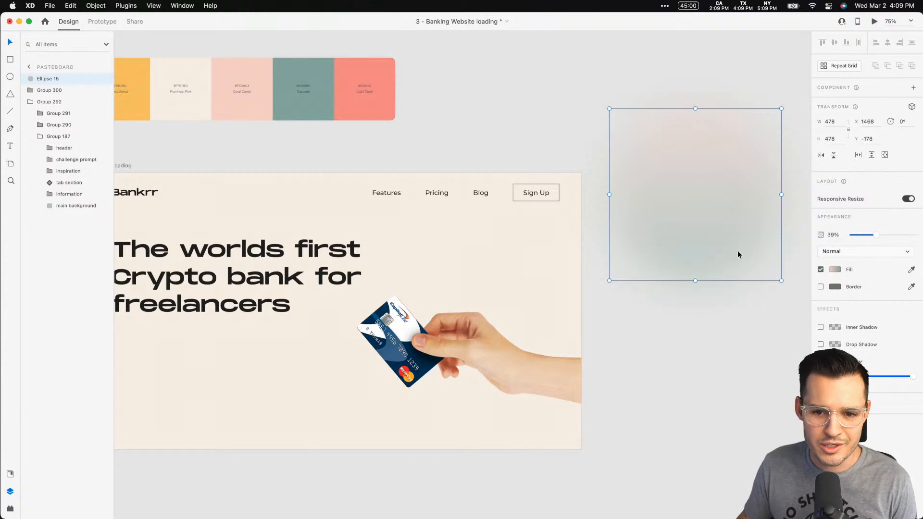
# - Reduce the opacity of the circle gradient's Cascade color stop to 63%
pyautogui.click(836, 269)
pyautogui.click(817, 220)
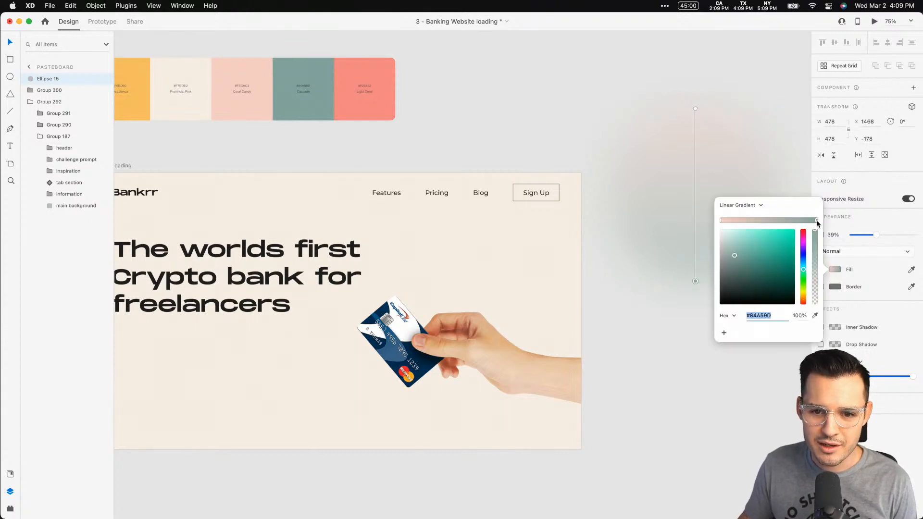
pyautogui.moveTo(815, 245); pyautogui.dragTo(820, 263)
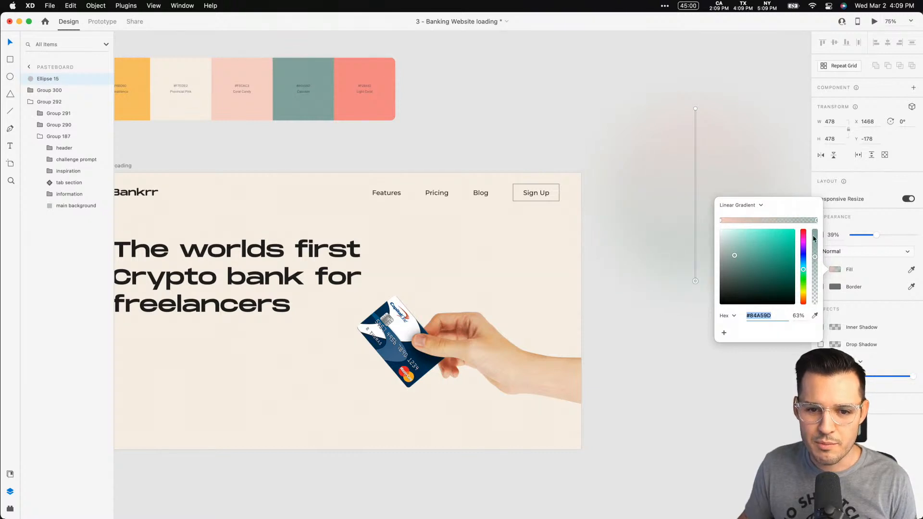
pyautogui.click(788, 174)
# - Move the blurred circle onto the artboard over the hand, enlarge it to about 628 px and rotate it to -23°
pyautogui.moveTo(737, 196); pyautogui.dragTo(558, 281)
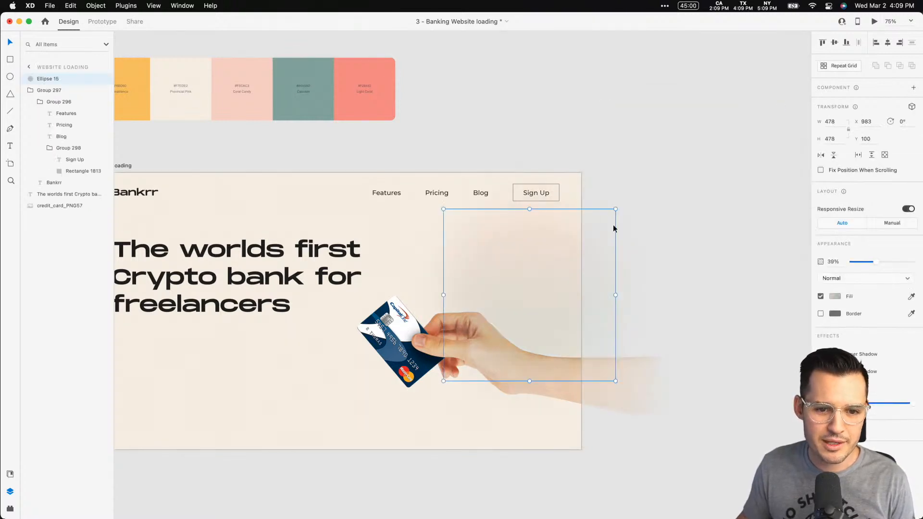
pyautogui.moveTo(619, 207); pyautogui.dragTo(591, 146)
pyautogui.moveTo(703, 274); pyautogui.dragTo(770, 206)
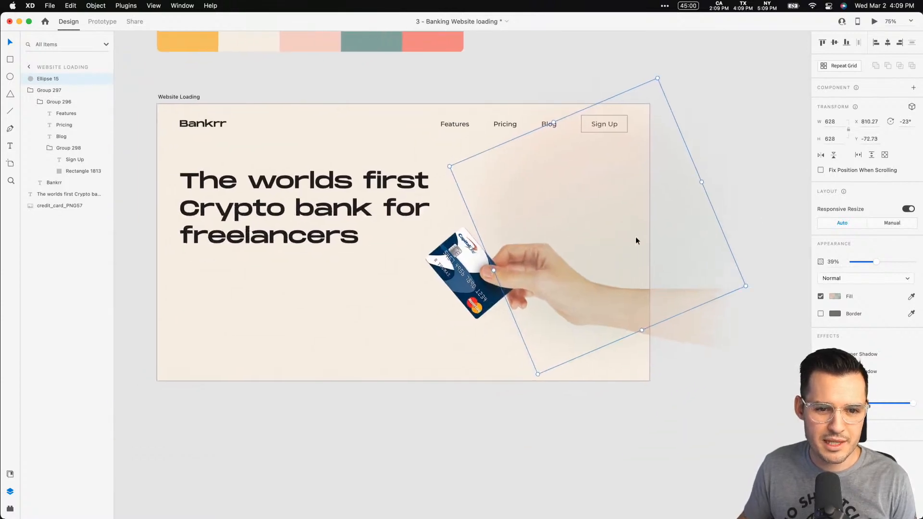
# - Shift the blurred circle slightly down and left over the hand and send it to the back of the artboard
pyautogui.moveTo(590, 220); pyautogui.dragTo(579, 238)
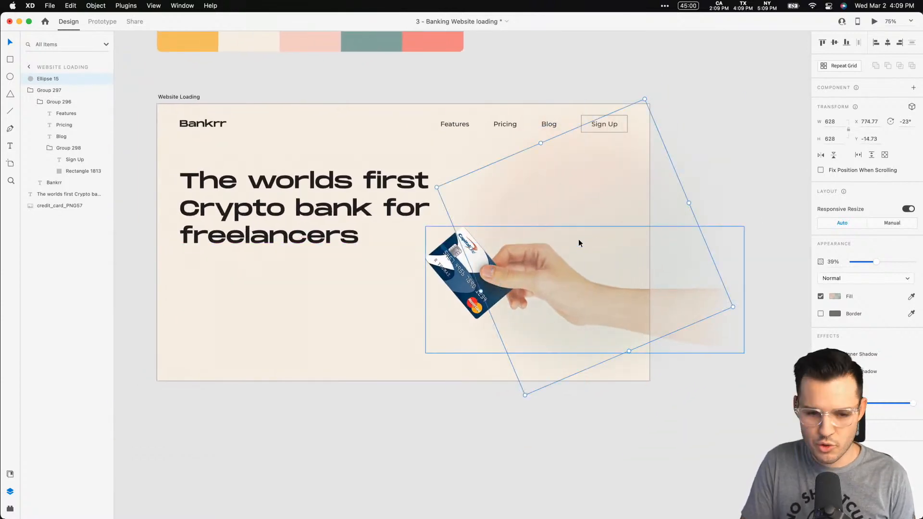
pyautogui.press('super+shift+bracketleft')
pyautogui.press('Escape')
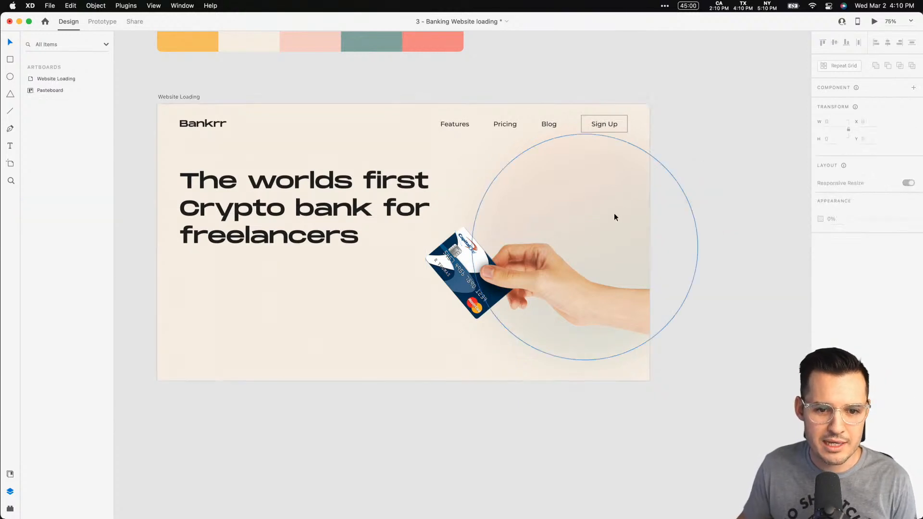
# - Duplicate the blurred circle into the artboard's lower-left corner and rotate the copy to 84°
pyautogui.moveTo(587, 208); pyautogui.dragTo(210, 260)
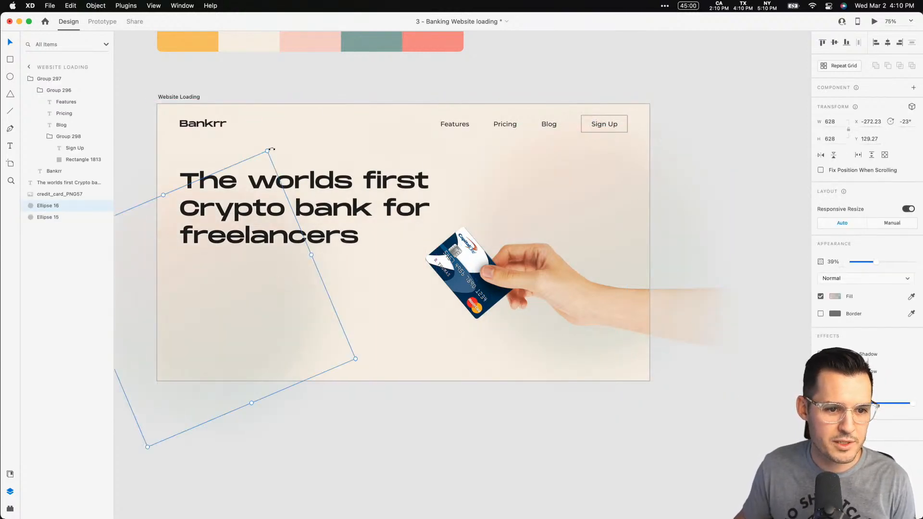
pyautogui.moveTo(272, 150); pyautogui.dragTo(303, 177)
pyautogui.moveTo(287, 355); pyautogui.dragTo(239, 330)
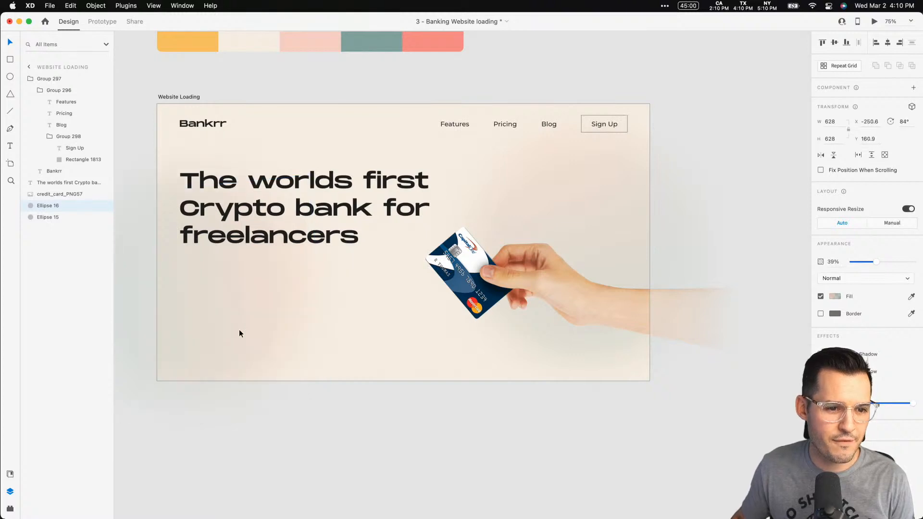
pyautogui.click(580, 435)
# - Draw a button rectangle about 421 by 86 px below the headline, aligned with the text's left edge
pyautogui.hscroll(-2, 532, 433)
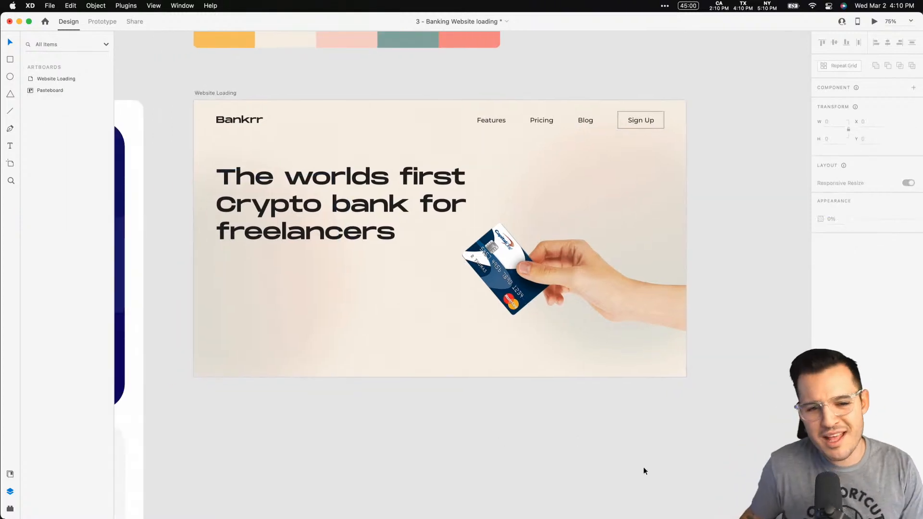
pyautogui.hscroll(-1, 634, 434)
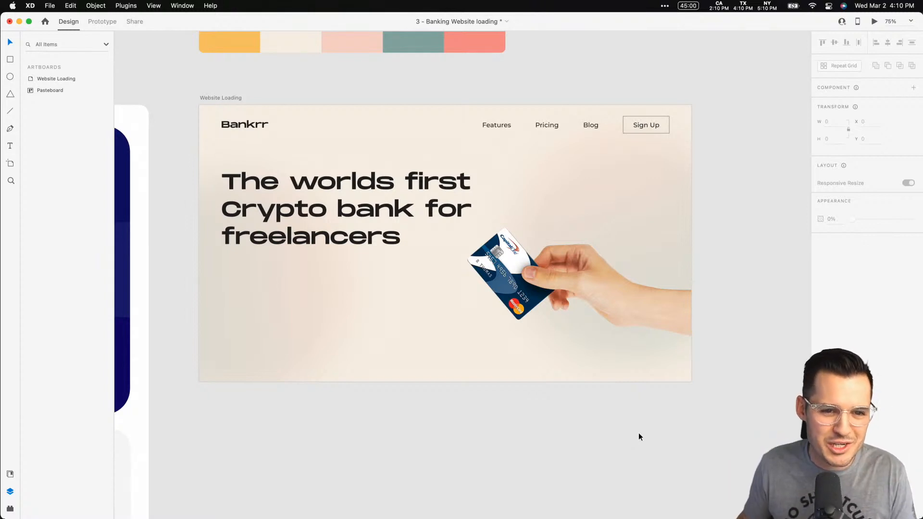
pyautogui.scroll(1, 728, 132)
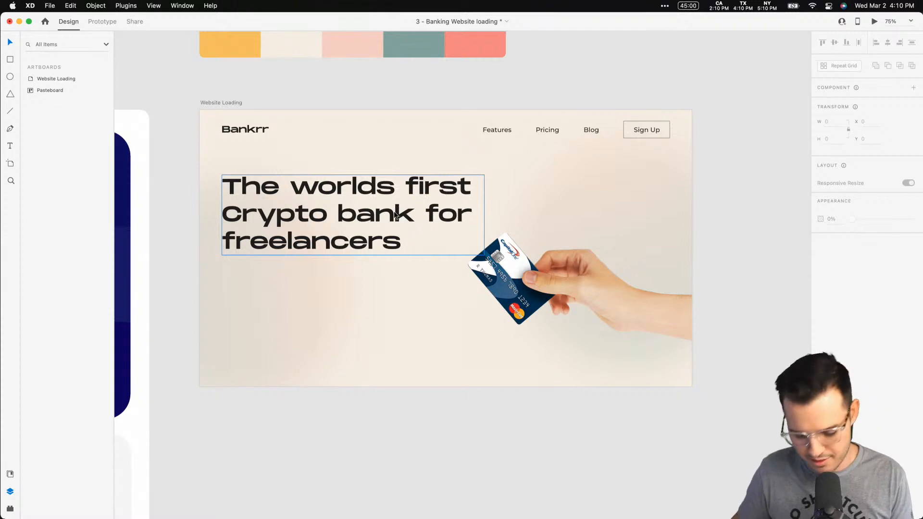
pyautogui.press('r')
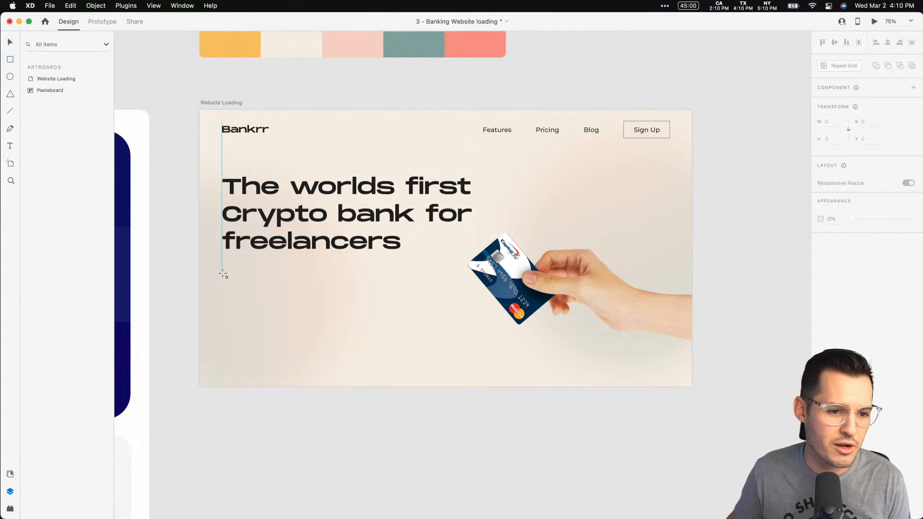
pyautogui.moveTo(222, 274)
pyautogui.mouseDown()
pyautogui.moveTo(360, 313)
pyautogui.moveTo(374, 305)
pyautogui.mouseUp()
pyautogui.press('v')
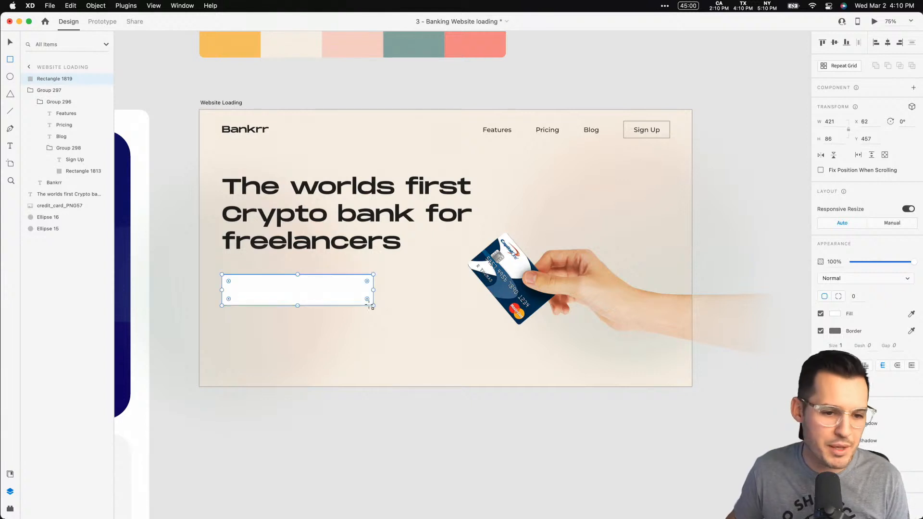
# - Remove the button rectangle's border and fill it with the palette's Cascade green
pyautogui.click(820, 330)
pyautogui.click(911, 315)
pyautogui.click(411, 46)
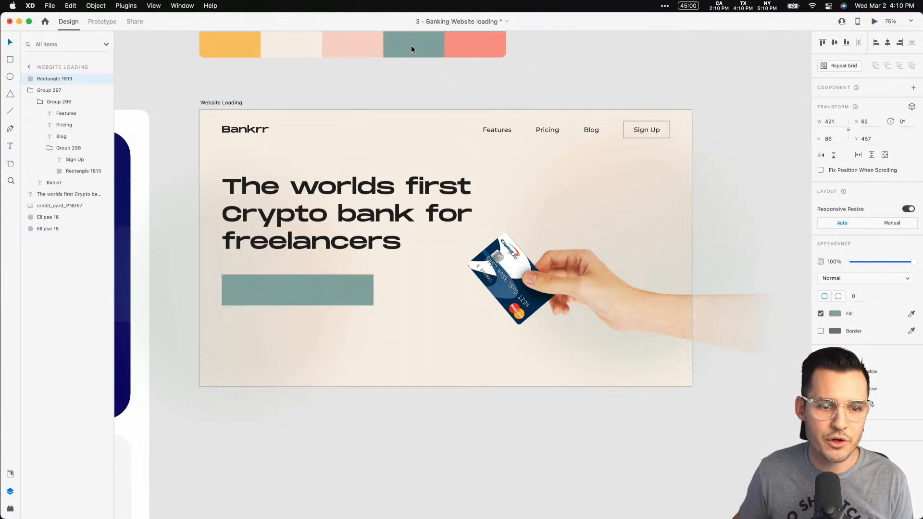
# - Save the five palette swatch colours, Casablanca, Provincial Pink, Coral Candy, Cascade and Light Coral, as document colour assets
pyautogui.click(471, 74)
pyautogui.moveTo(471, 73); pyautogui.dragTo(598, 173)
pyautogui.keyDown('shift'); pyautogui.keyDown('super'); pyautogui.click(598, 154); pyautogui.keyUp('super'); pyautogui.keyUp('shift')
pyautogui.keyDown('shift'); pyautogui.keyDown('super'); pyautogui.click(564, 151); pyautogui.keyUp('super'); pyautogui.keyUp('shift')
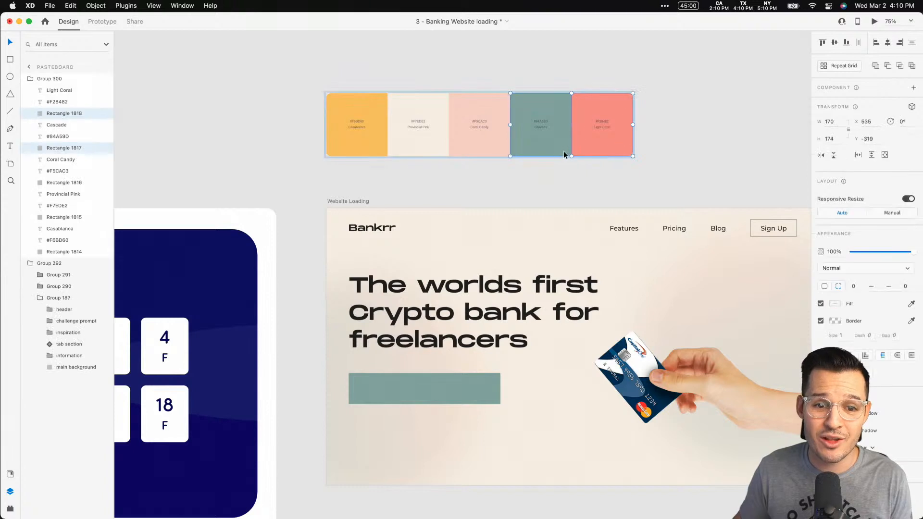
pyautogui.keyDown('shift'); pyautogui.keyDown('super'); pyautogui.click(482, 148); pyautogui.keyUp('super'); pyautogui.keyUp('shift')
pyautogui.keyDown('shift'); pyautogui.keyDown('super'); pyautogui.click(417, 147); pyautogui.keyUp('super'); pyautogui.keyUp('shift')
pyautogui.keyDown('shift'); pyautogui.keyDown('super'); pyautogui.click(374, 152); pyautogui.keyUp('super'); pyautogui.keyUp('shift')
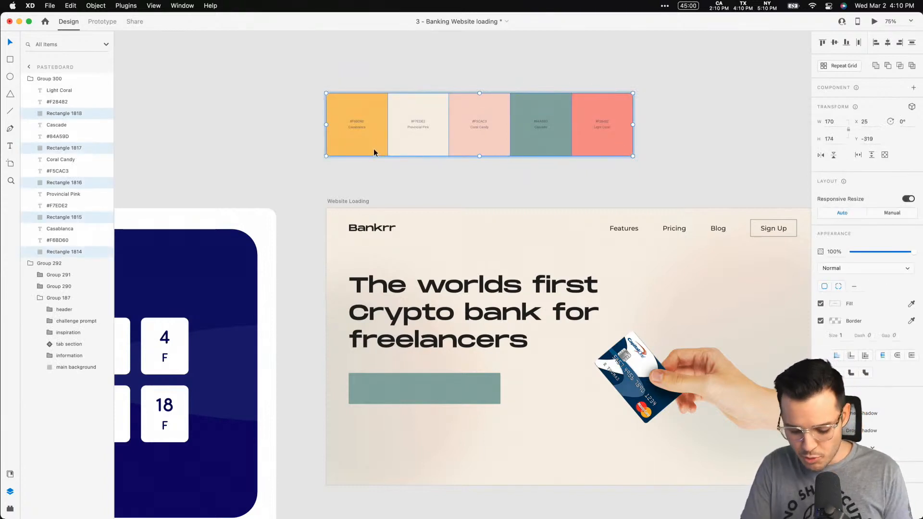
pyautogui.press('super+shift+y')
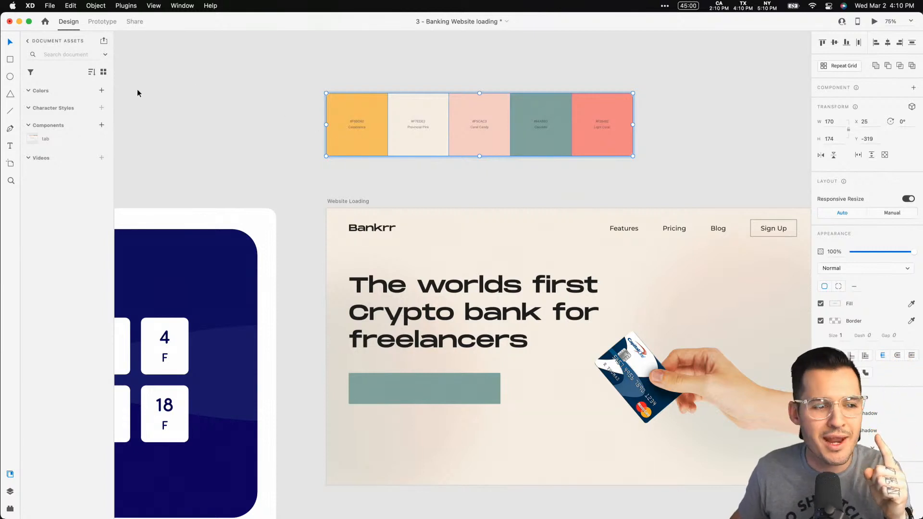
pyautogui.click(102, 90)
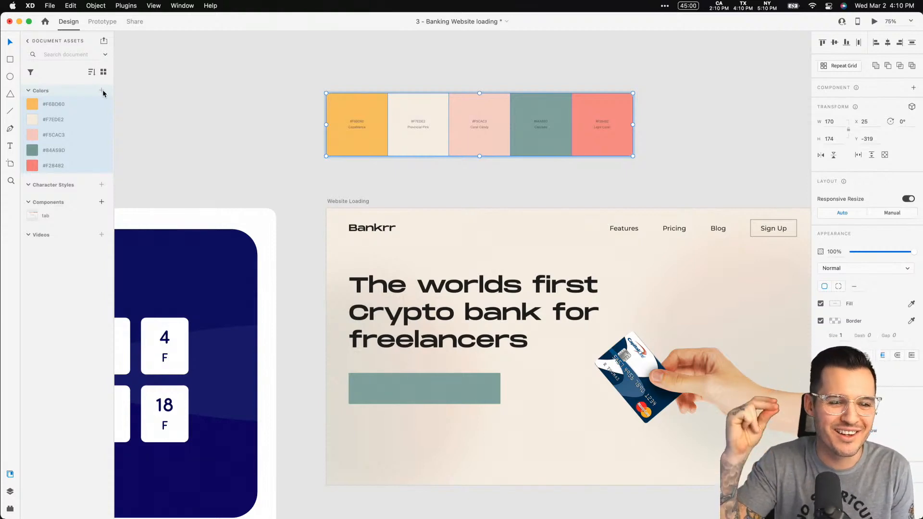
# - Save the text styles of the Bankrr logo, the navigation links and the headline as character styles in the document assets
pyautogui.click(381, 284)
pyautogui.keyDown('super'); pyautogui.click(388, 227); pyautogui.keyUp('super')
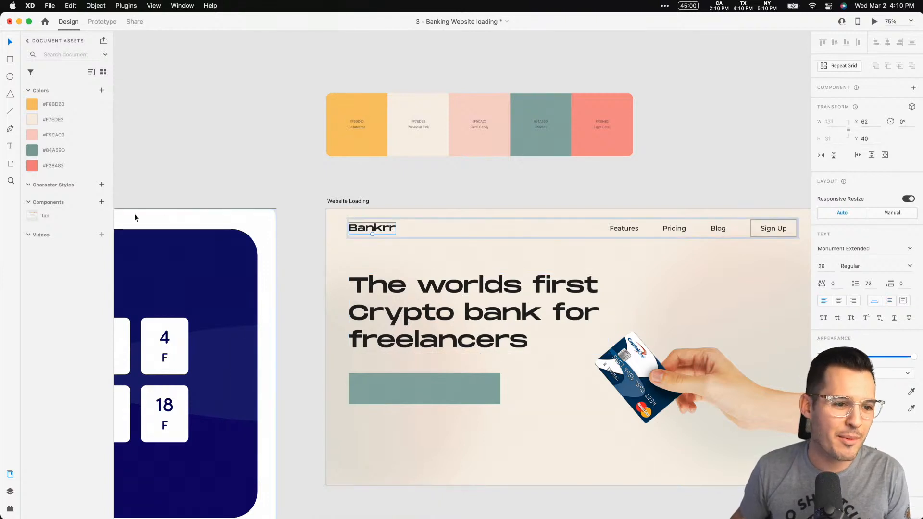
pyautogui.keyDown('shift'); pyautogui.click(627, 229); pyautogui.keyUp('shift')
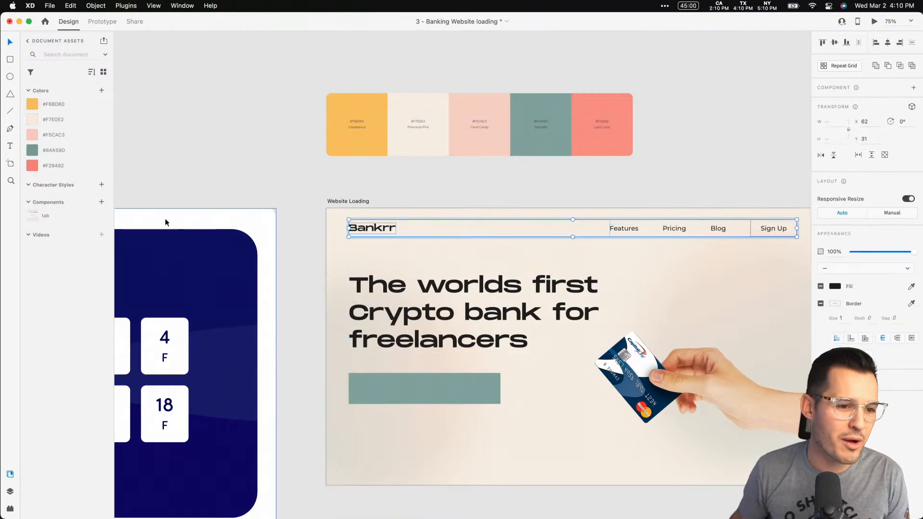
pyautogui.click(102, 185)
pyautogui.click(455, 325)
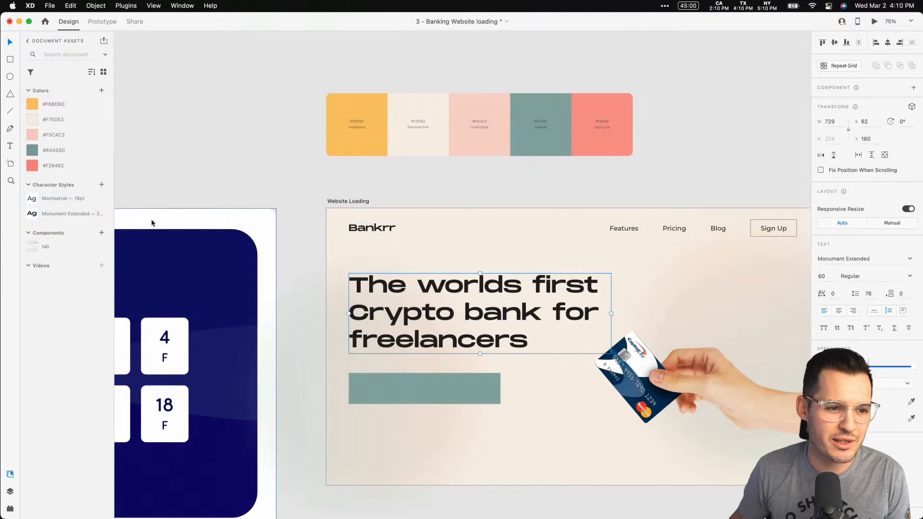
pyautogui.click(102, 184)
pyautogui.click(242, 182)
pyautogui.scroll(-5, 241, 183)
pyautogui.hscroll(8, 242, 183)
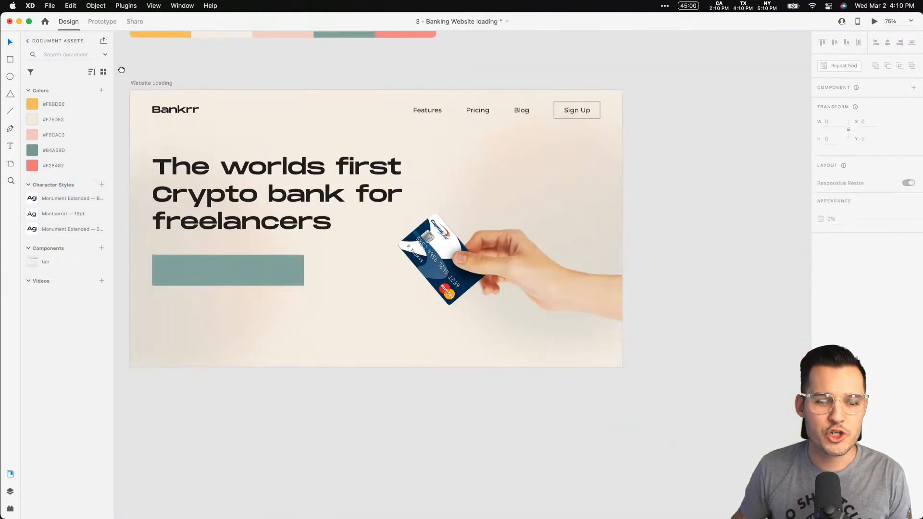
pyautogui.hscroll(-3, 193, 75)
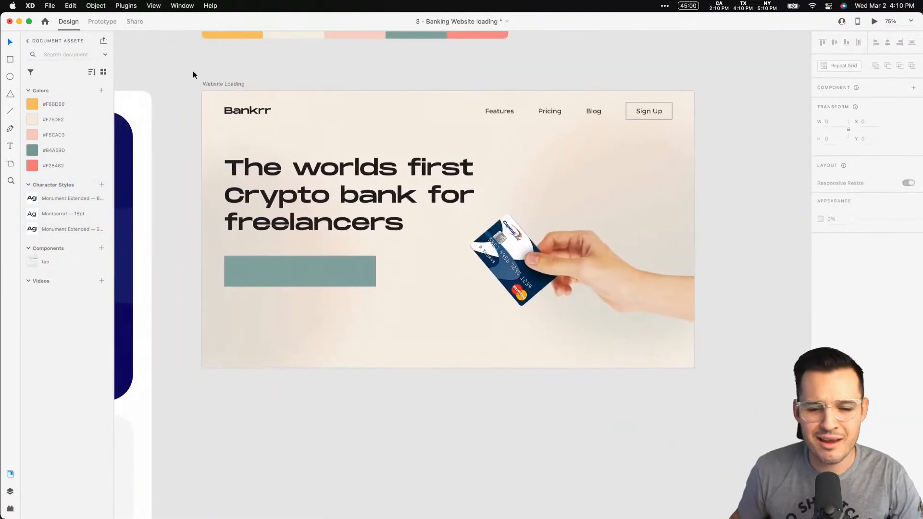
pyautogui.click(307, 267)
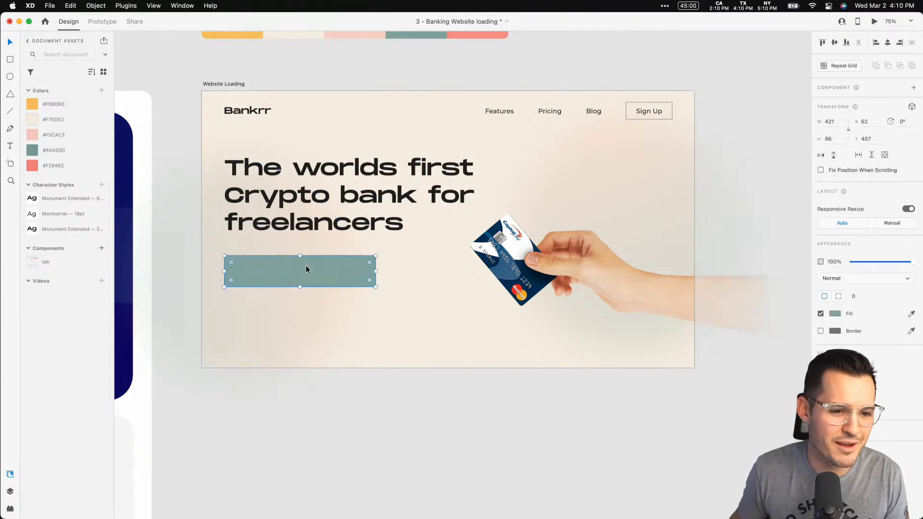
pyautogui.click(462, 414)
pyautogui.scroll(1, 464, 416)
pyautogui.hscroll(-1, 464, 416)
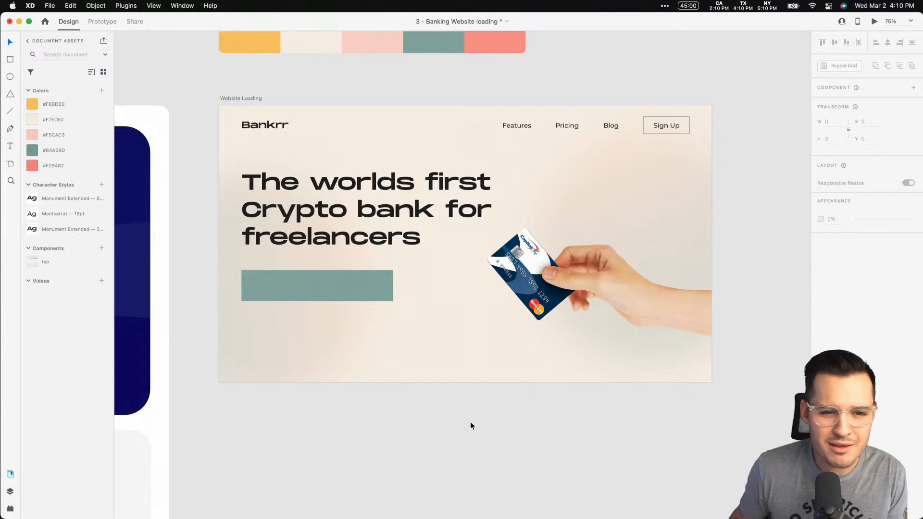
pyautogui.scroll(1, 476, 428)
pyautogui.hscroll(-1, 476, 428)
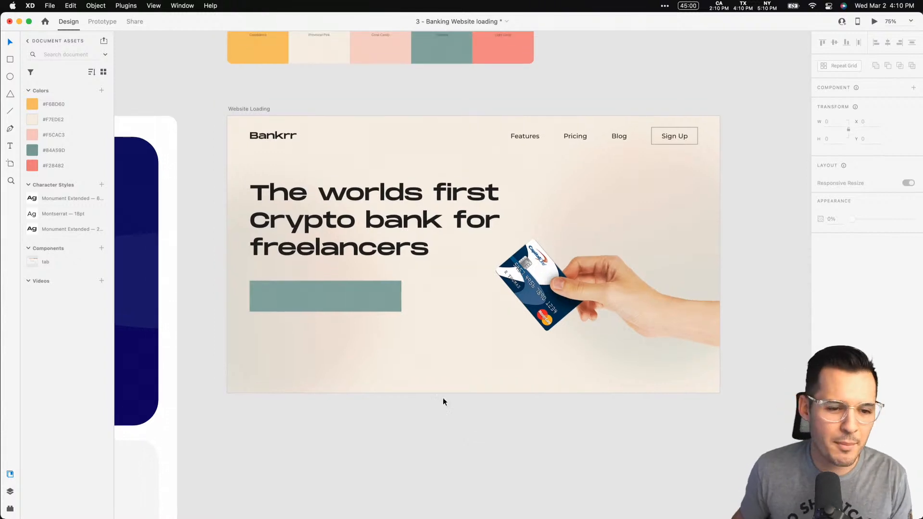
# - Try the palette's yellow, cream, pink and coral as the button rectangle's fill, ending with the Cascade green
pyautogui.click(360, 284)
pyautogui.click(910, 315)
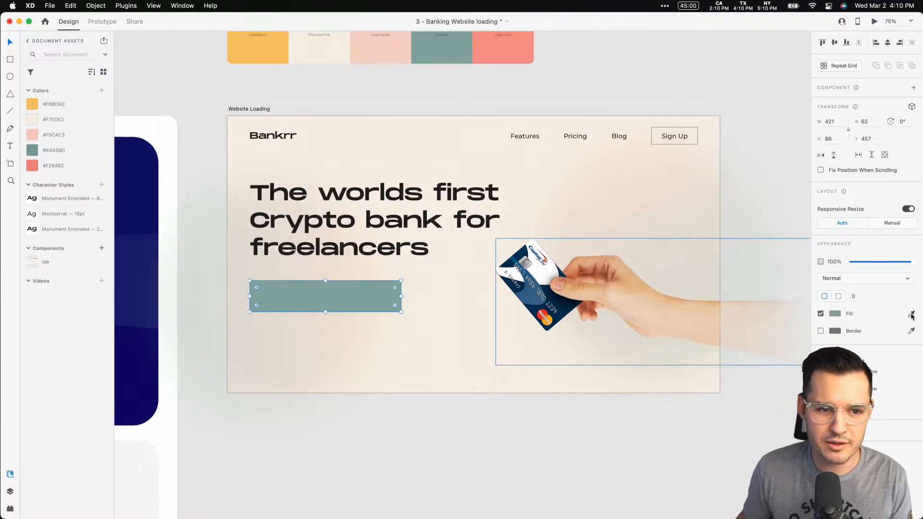
pyautogui.click(272, 59)
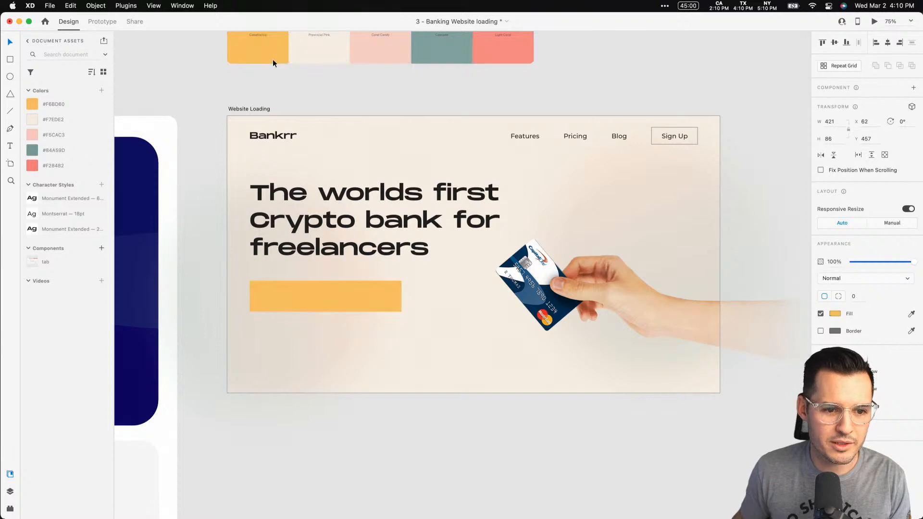
pyautogui.click(33, 150)
pyautogui.click(32, 135)
pyautogui.click(30, 120)
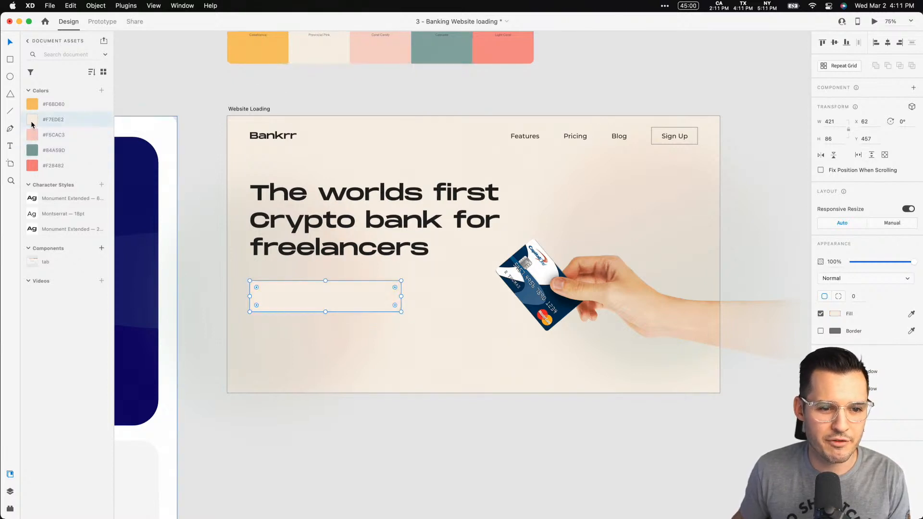
pyautogui.click(31, 105)
pyautogui.click(29, 163)
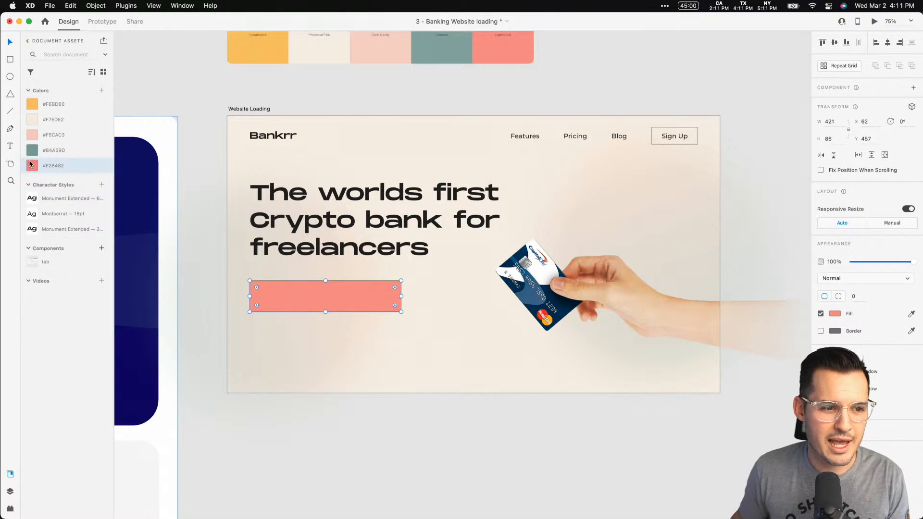
pyautogui.click(34, 105)
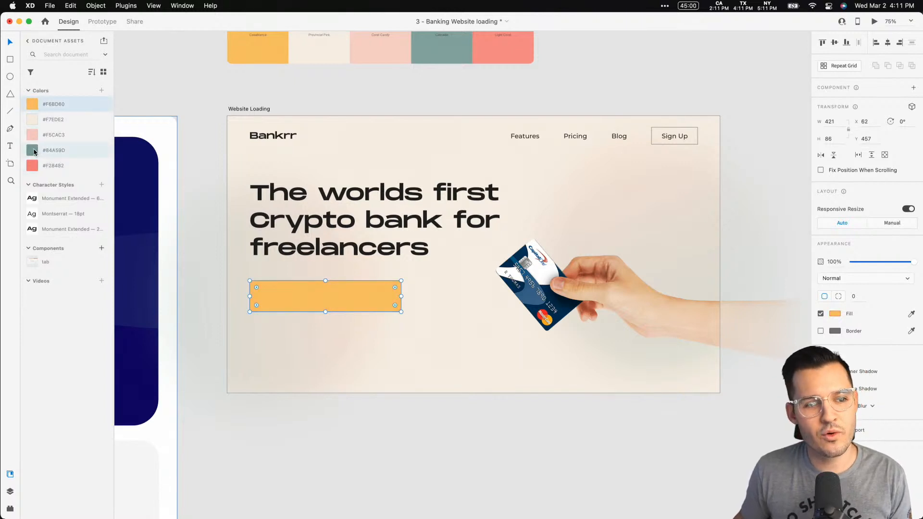
pyautogui.click(34, 151)
pyautogui.click(32, 104)
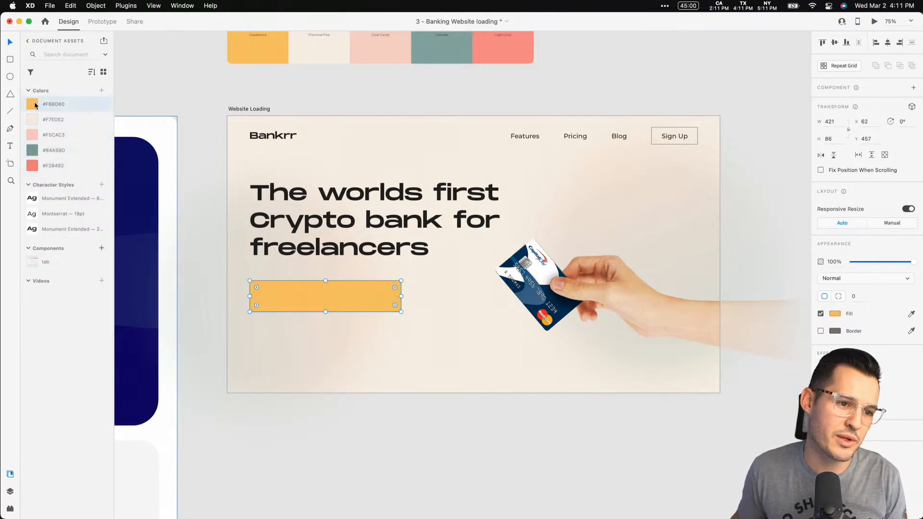
pyautogui.click(32, 135)
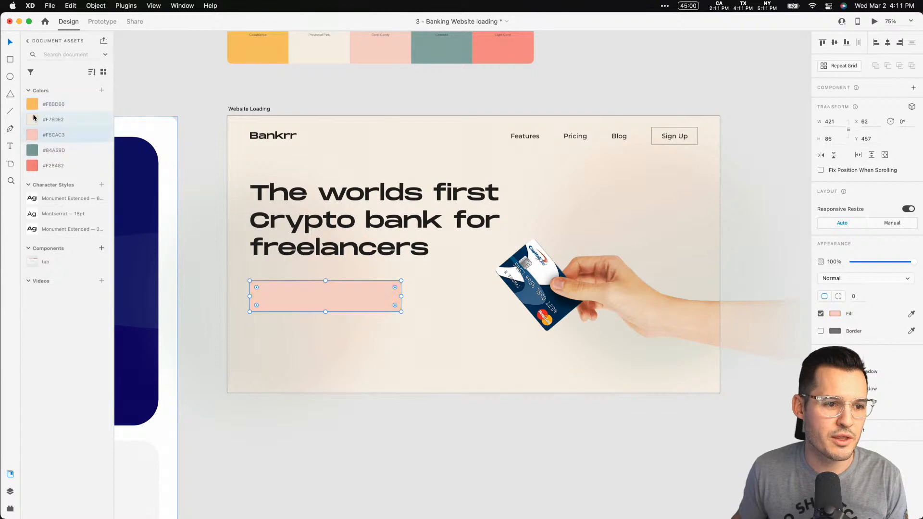
pyautogui.click(32, 165)
pyautogui.click(31, 104)
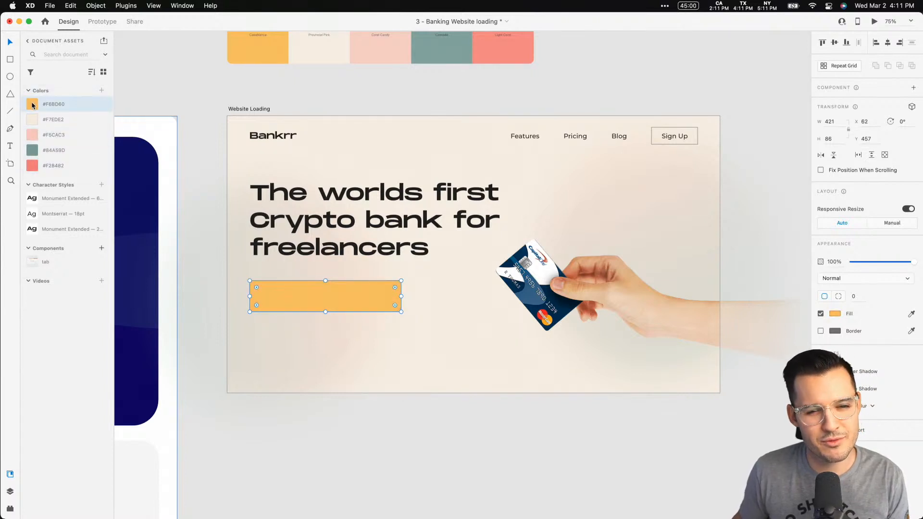
pyautogui.click(32, 150)
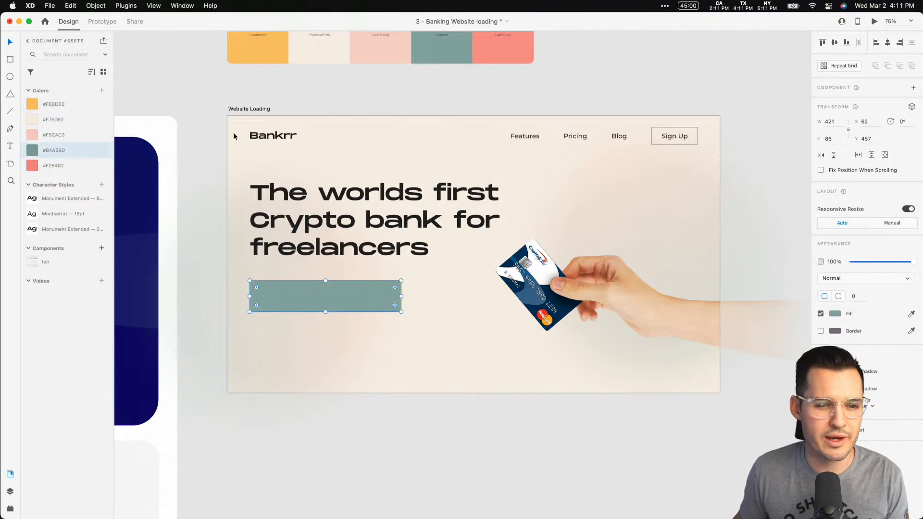
pyautogui.click(255, 94)
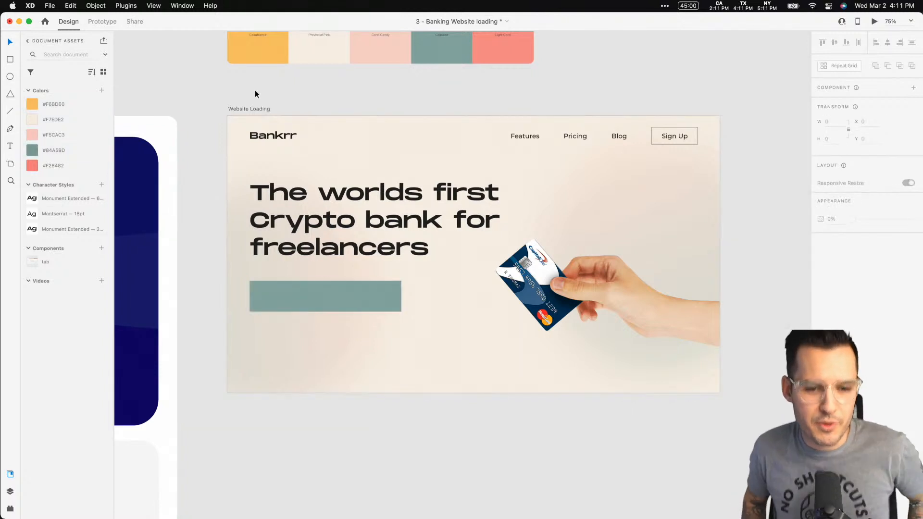
# - Lighten the Website Loading artboard's background fill to #F7F2ED
pyautogui.click(255, 109)
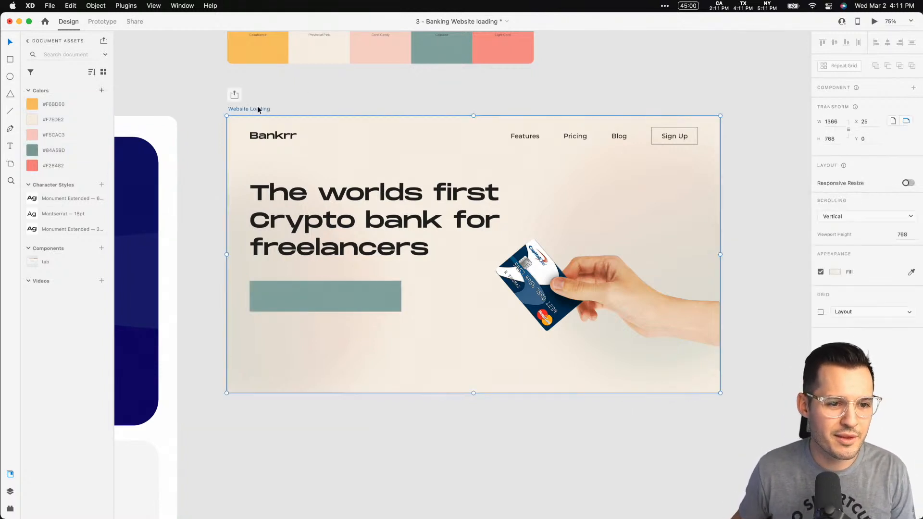
pyautogui.click(834, 272)
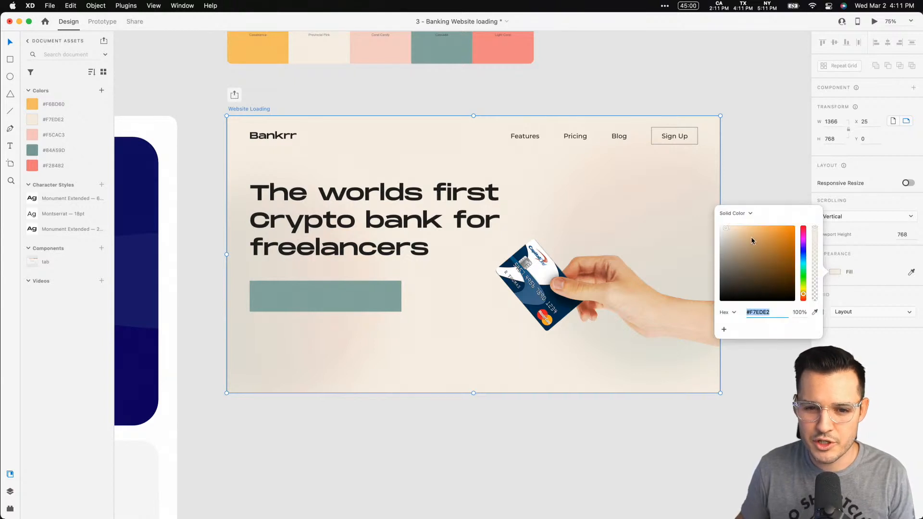
pyautogui.moveTo(725, 228); pyautogui.dragTo(722, 227)
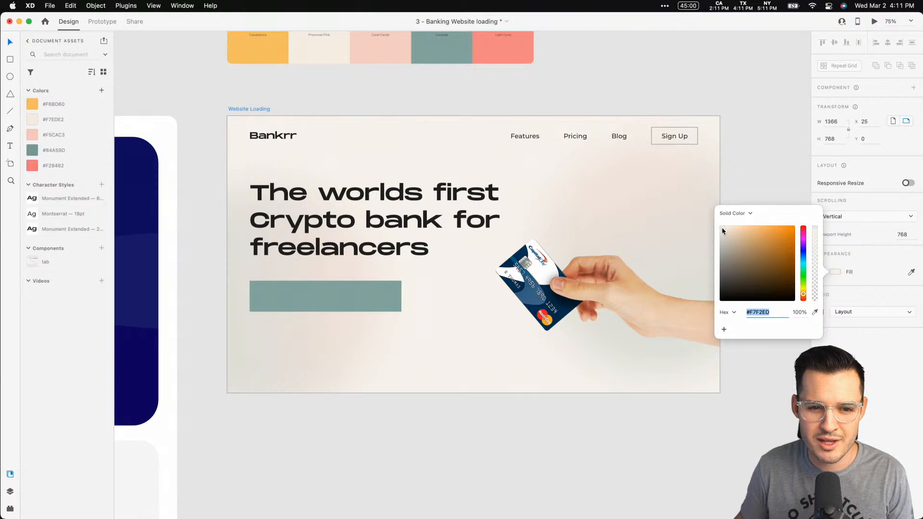
pyautogui.click(737, 169)
# - Set the opacity of both blurred background circles to 26% and lock them
pyautogui.moveTo(748, 179); pyautogui.dragTo(757, 167)
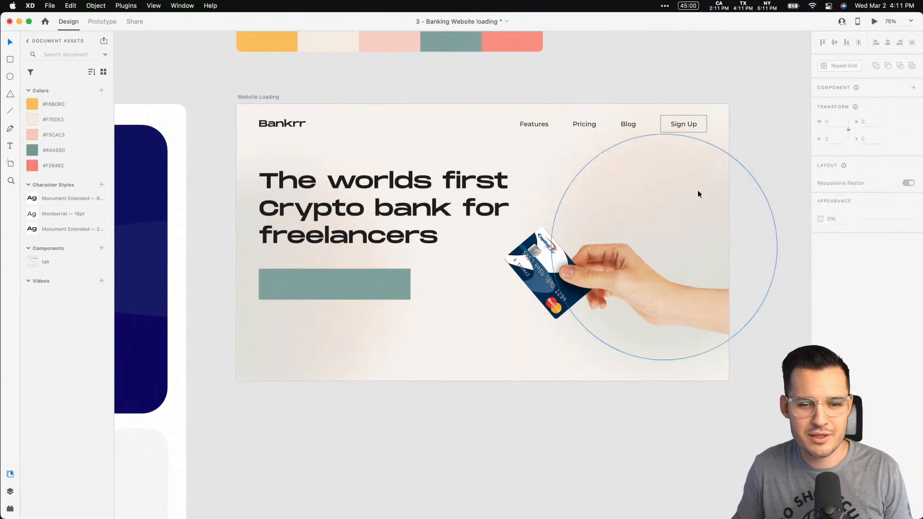
pyautogui.click(698, 190)
pyautogui.keyDown('shift'); pyautogui.click(336, 328); pyautogui.keyUp('shift')
pyautogui.moveTo(875, 262); pyautogui.dragTo(869, 262)
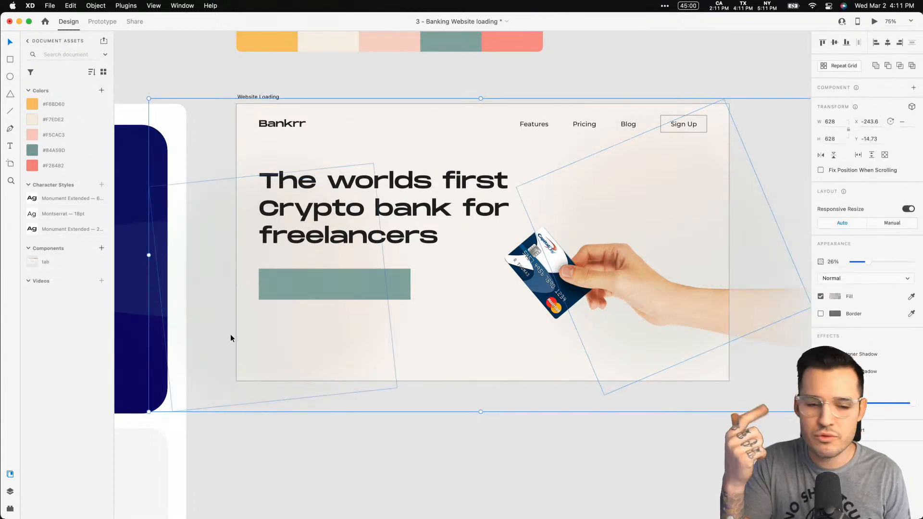
pyautogui.press('super+y')
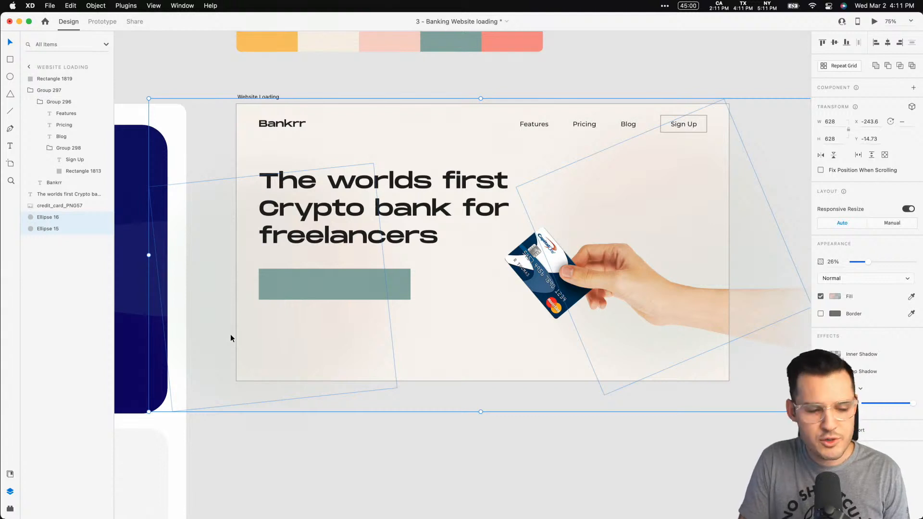
pyautogui.press('super+l')
pyautogui.click(372, 446)
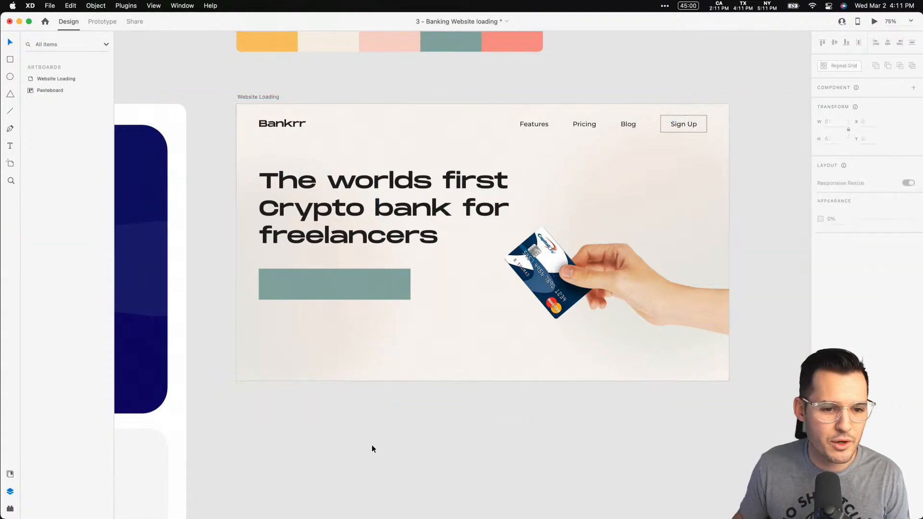
# - Duplicate the headline straight down over the button, change the copy's text to "Sign up today" and bring it in front of the rectangle
pyautogui.hscroll(-1, 412, 447)
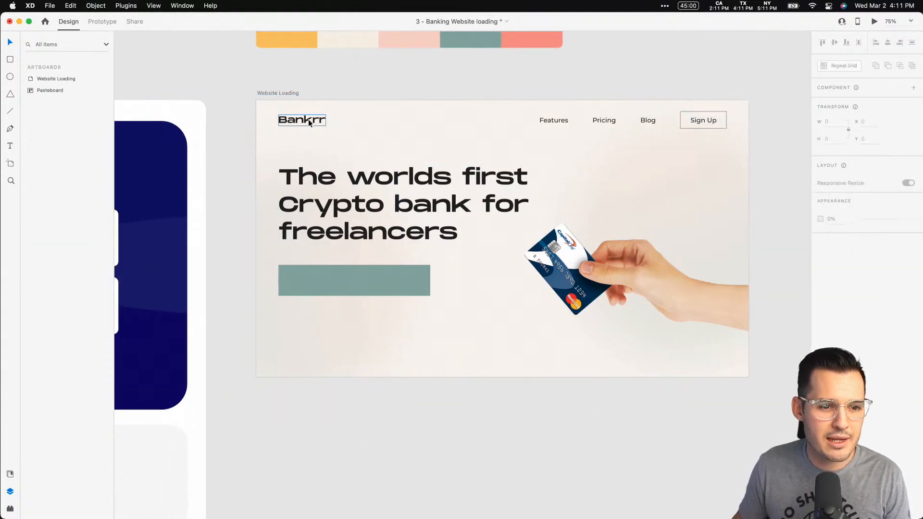
pyautogui.moveTo(347, 183); pyautogui.dragTo(353, 302)
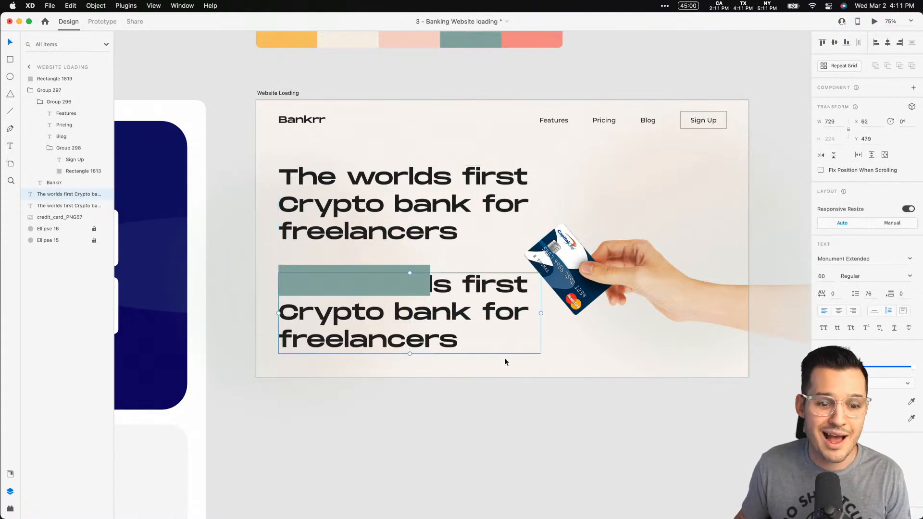
pyautogui.doubleClick(424, 325)
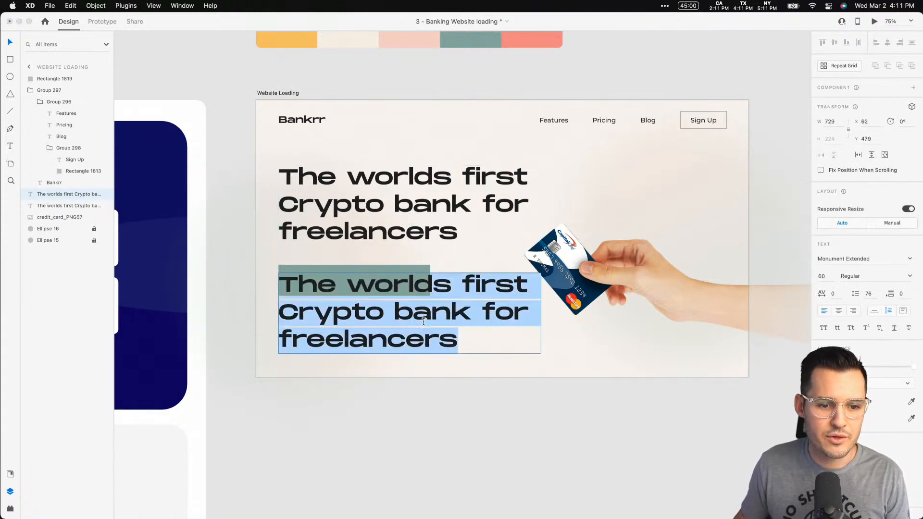
pyautogui.write('Sign up')
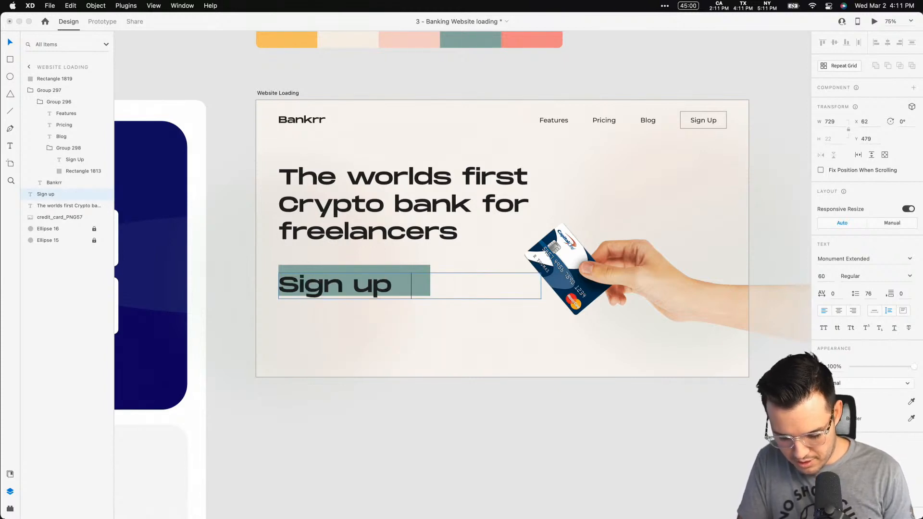
pyautogui.write(' today')
pyautogui.press('Escape')
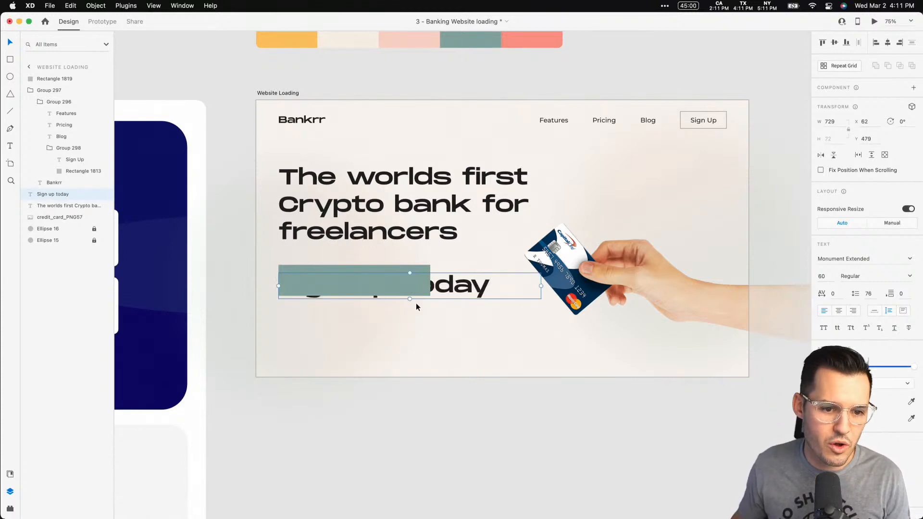
pyautogui.press('super+bracketright')
pyautogui.press('super+bracketright')
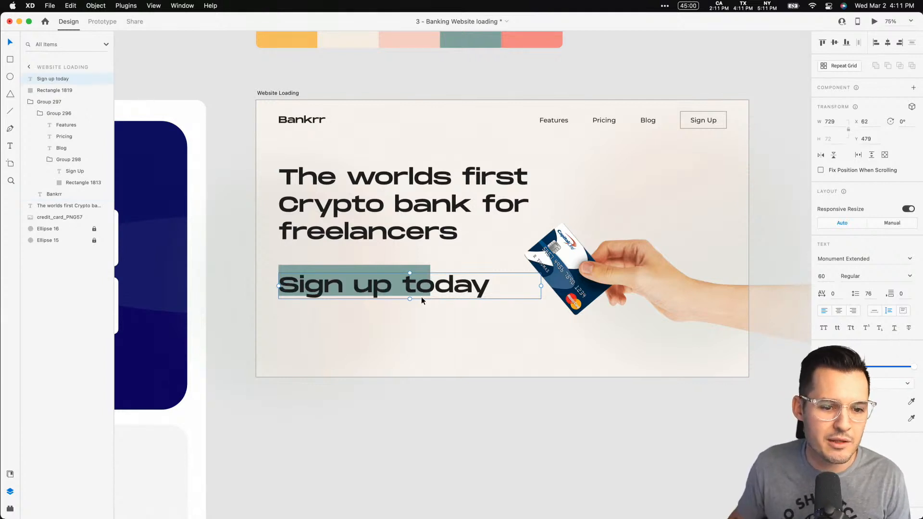
# - Fit the "Sign up today" text box to its content, scale the text down to size 31 and fill it white
pyautogui.click(875, 312)
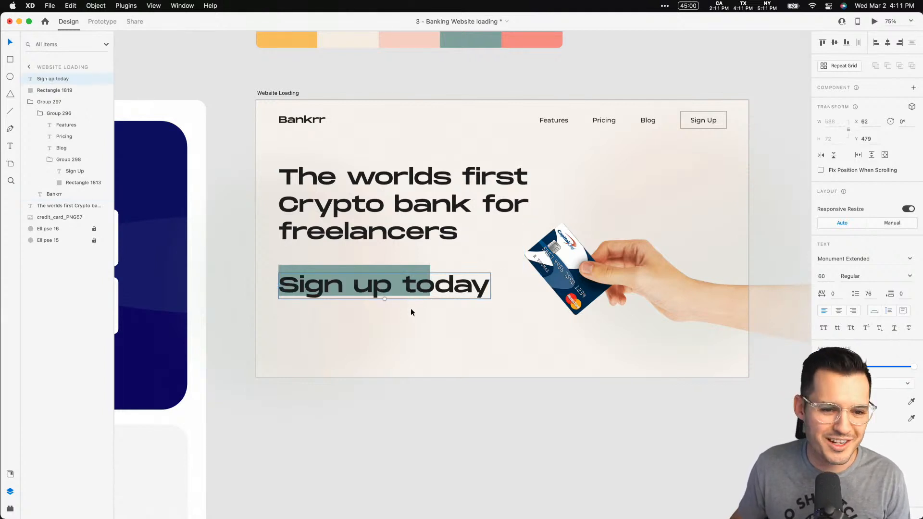
pyautogui.moveTo(385, 300); pyautogui.dragTo(384, 286)
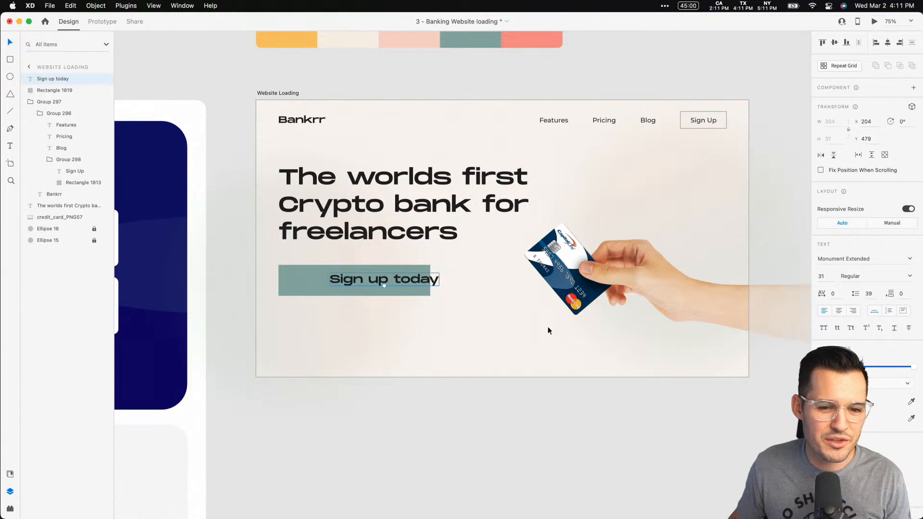
pyautogui.click(833, 402)
pyautogui.moveTo(754, 385); pyautogui.dragTo(716, 343)
pyautogui.click(451, 323)
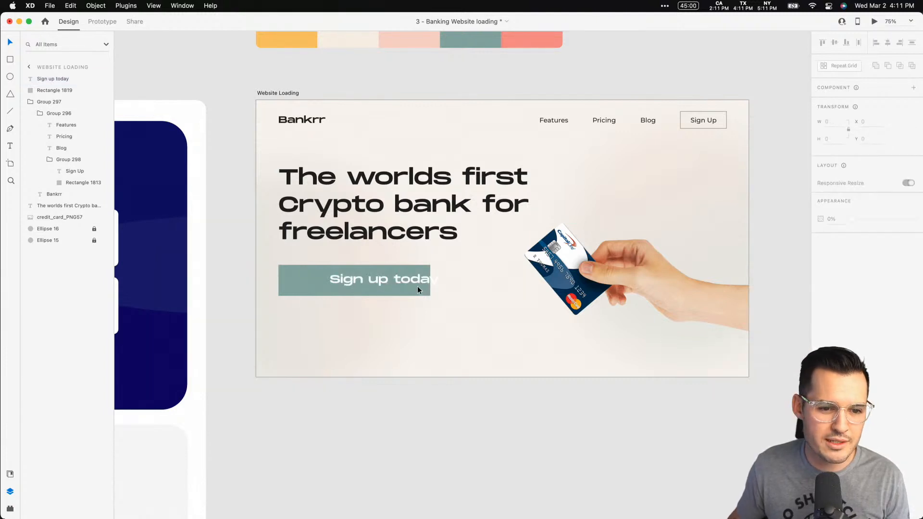
# - Centre the "Sign up today" text over the green rectangle and set the rectangle's corner radius to 4
pyautogui.click(405, 283)
pyautogui.moveTo(406, 282); pyautogui.dragTo(361, 310)
pyautogui.click(424, 274)
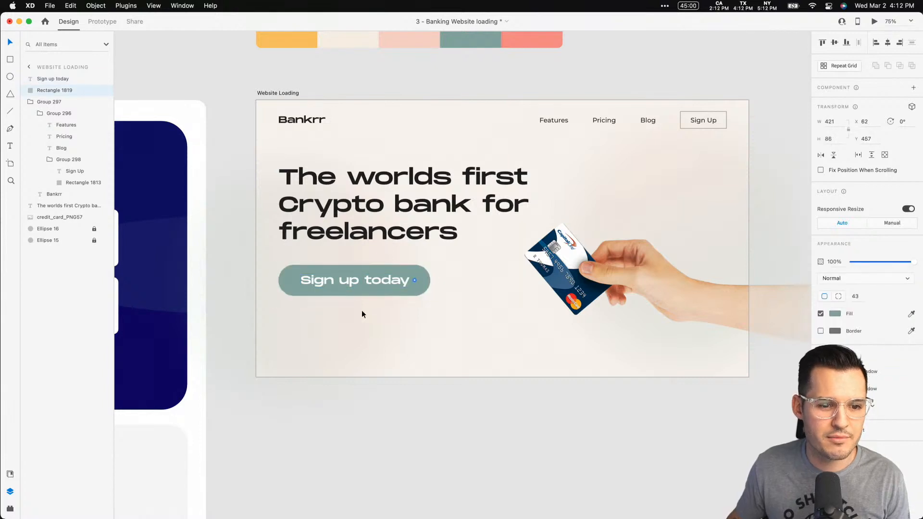
pyautogui.press('super+z')
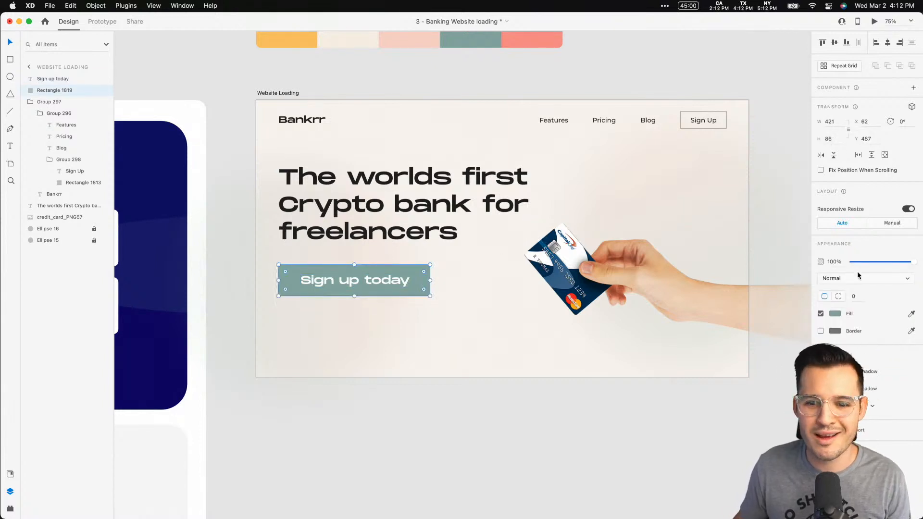
pyautogui.click(862, 298)
pyautogui.write('3')
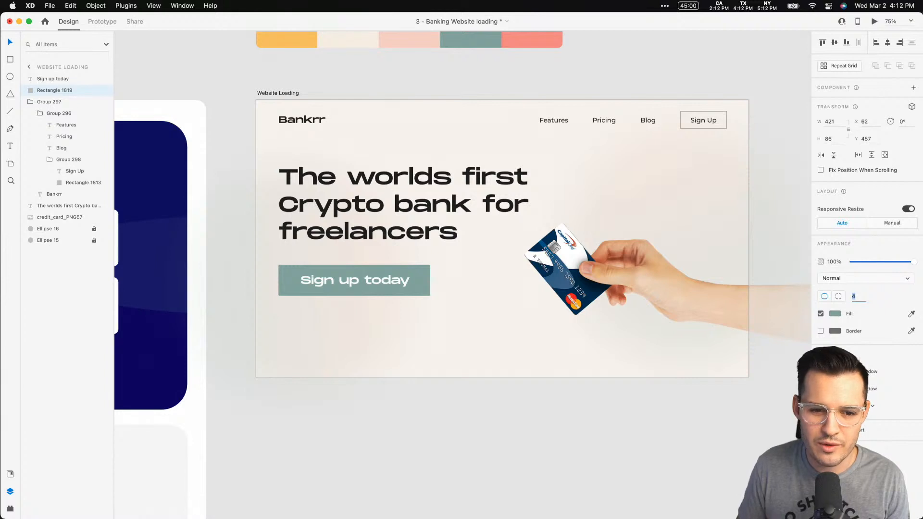
# - Set the "Sign up today" text to size 24 and centre it on the button rectangle
pyautogui.click(360, 276)
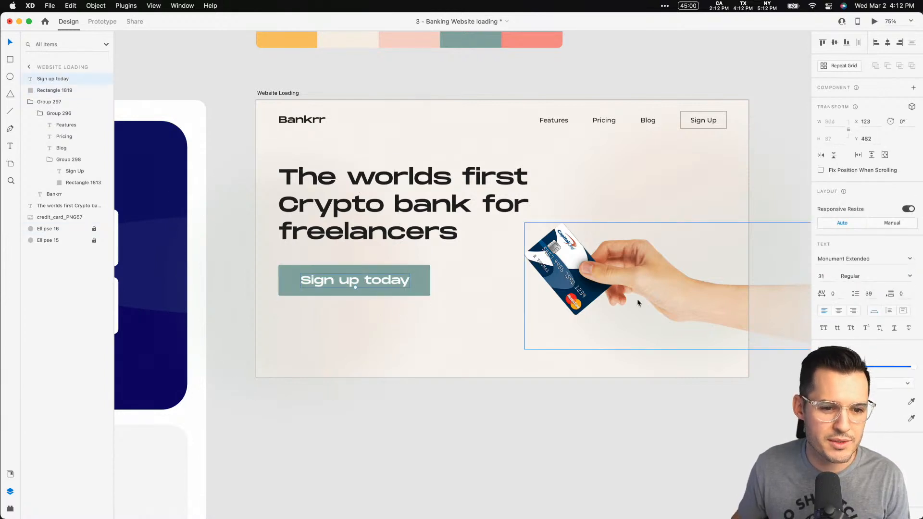
pyautogui.click(823, 276)
pyautogui.write('26')
pyautogui.press('Return')
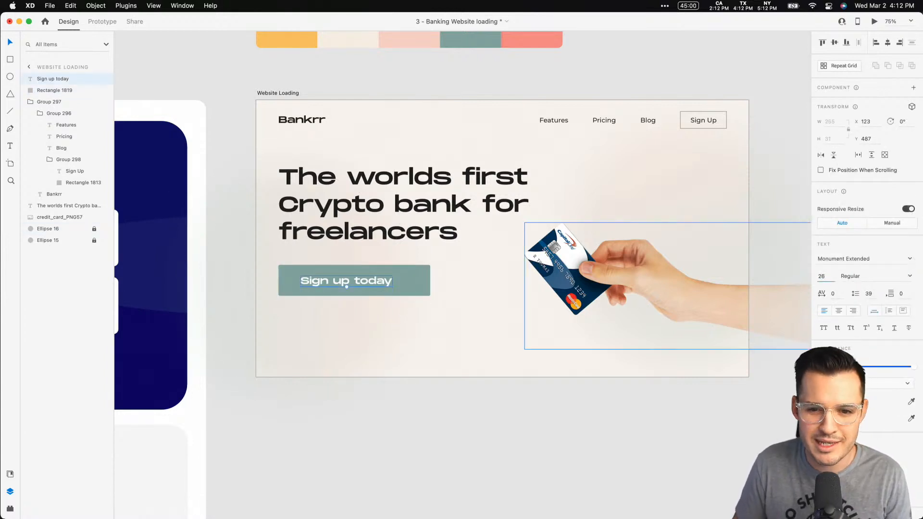
pyautogui.write('24')
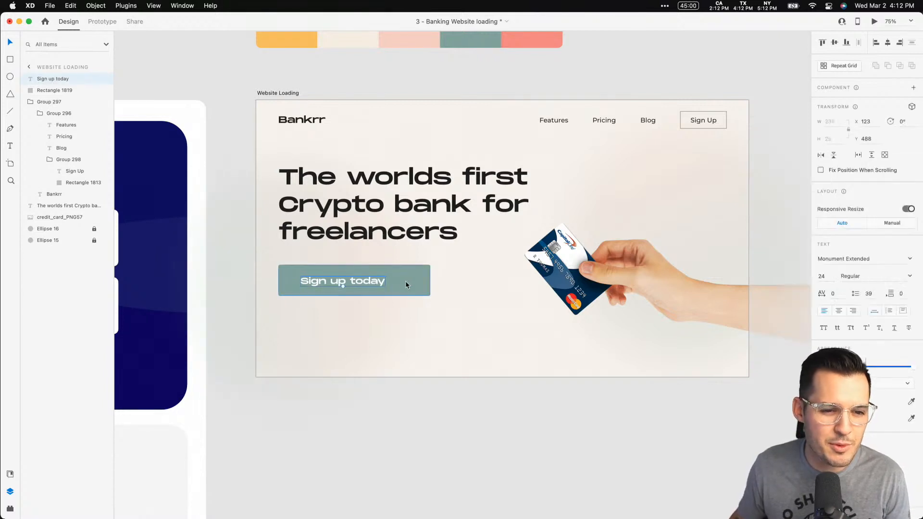
pyautogui.keyDown('shift'); pyautogui.click(405, 281); pyautogui.keyUp('shift')
pyautogui.click(889, 44)
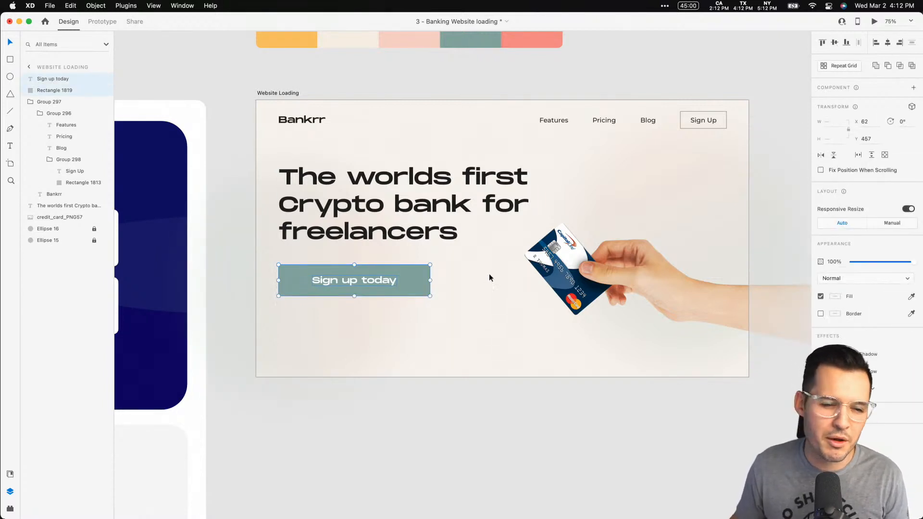
# - Group the button's text and rectangle, move the button closer to the headline, and shift both up to Y 171
pyautogui.press('super+g')
pyautogui.click(480, 288)
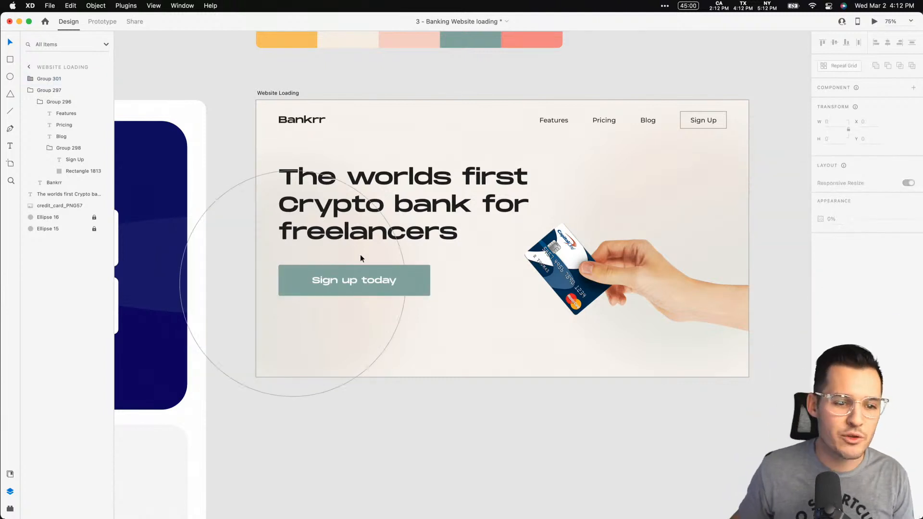
pyautogui.moveTo(377, 292); pyautogui.dragTo(377, 288)
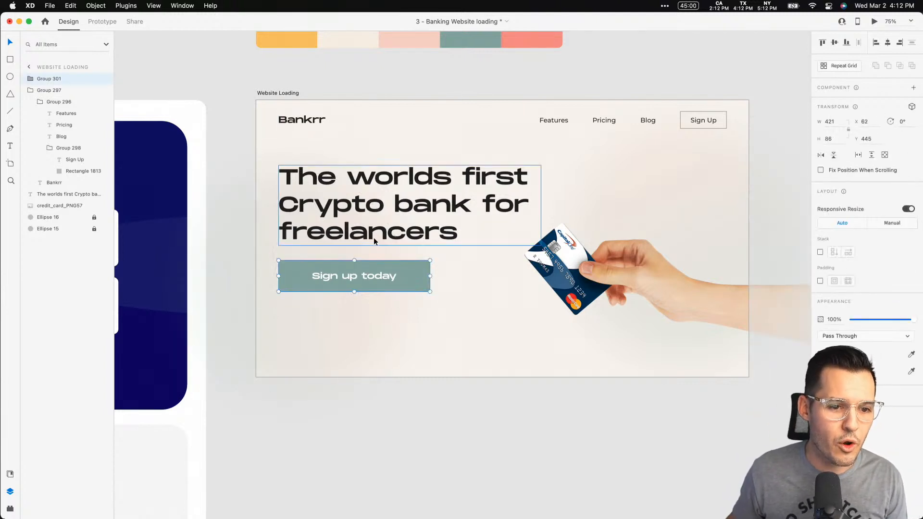
pyautogui.keyDown('shift'); pyautogui.click(375, 239); pyautogui.keyUp('shift')
pyautogui.moveTo(375, 239); pyautogui.dragTo(373, 234)
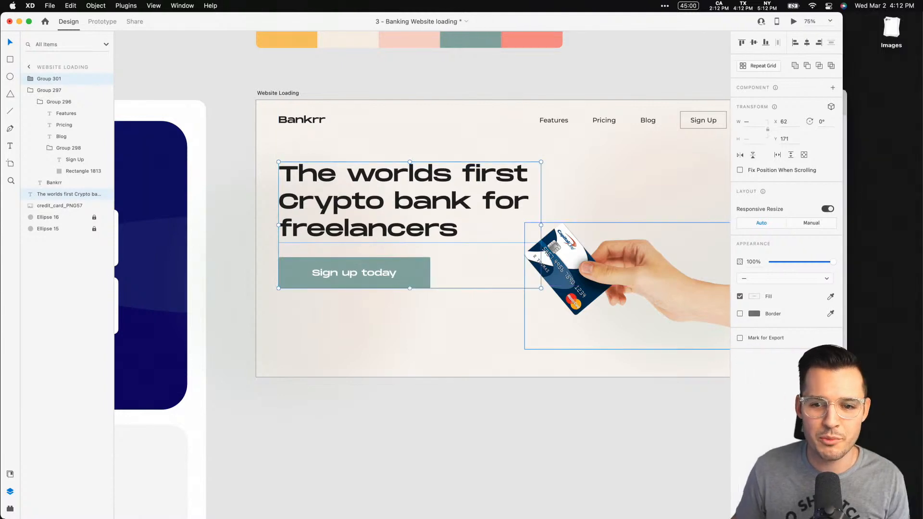
# - Import the Adobe, Airbnb, Atlassian, Opendoor, PayPal and Plaid SVG logos from the desktop's Images stack, placing them below the Website Loading artboard
pyautogui.click(893, 31)
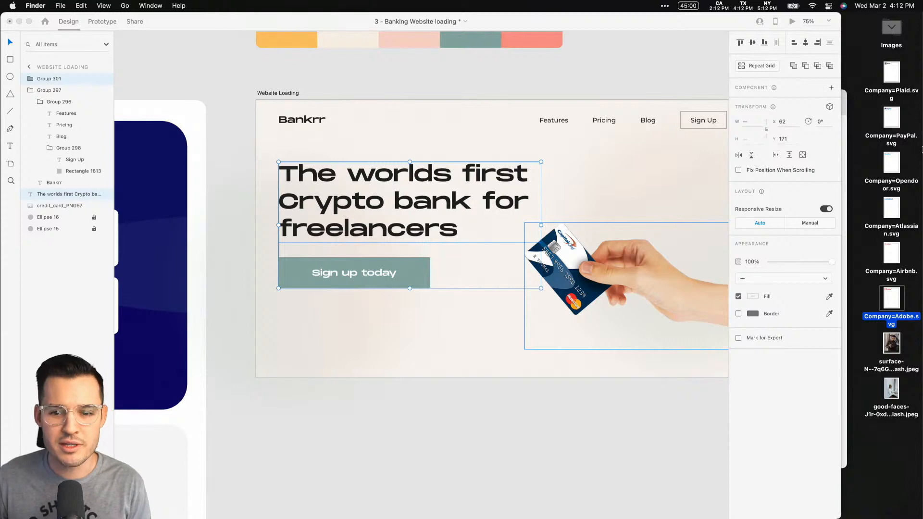
pyautogui.moveTo(874, 301); pyautogui.dragTo(382, 408)
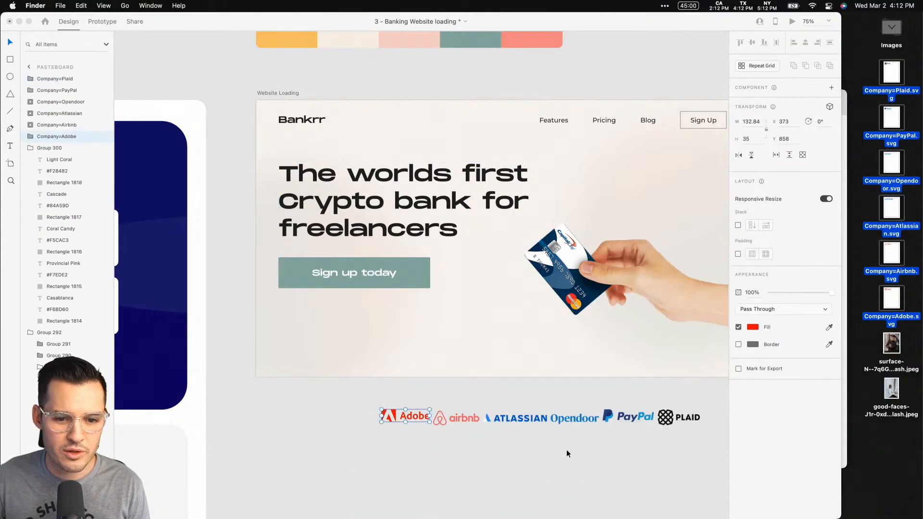
pyautogui.doubleClick(682, 27)
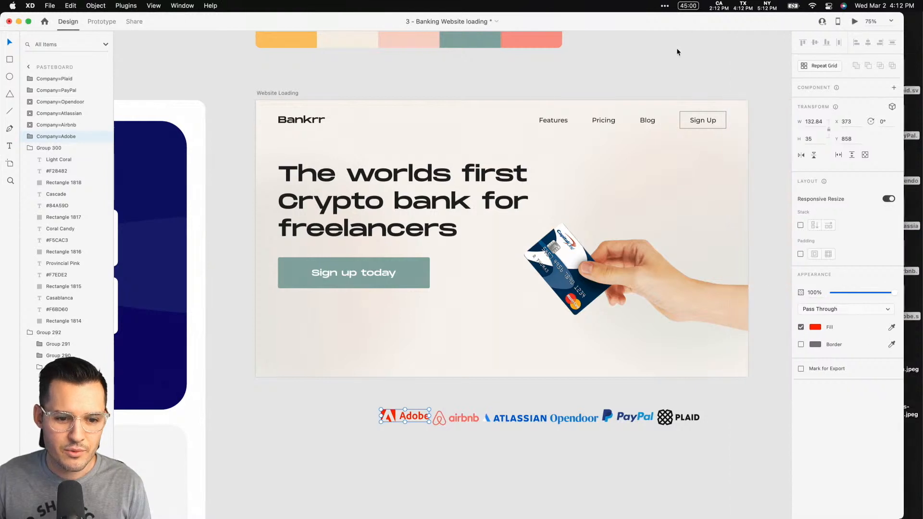
# - Align the six company logos to their vertical middle and group them
pyautogui.click(494, 452)
pyautogui.moveTo(495, 451); pyautogui.dragTo(427, 415)
pyautogui.moveTo(312, 418); pyautogui.dragTo(656, 365)
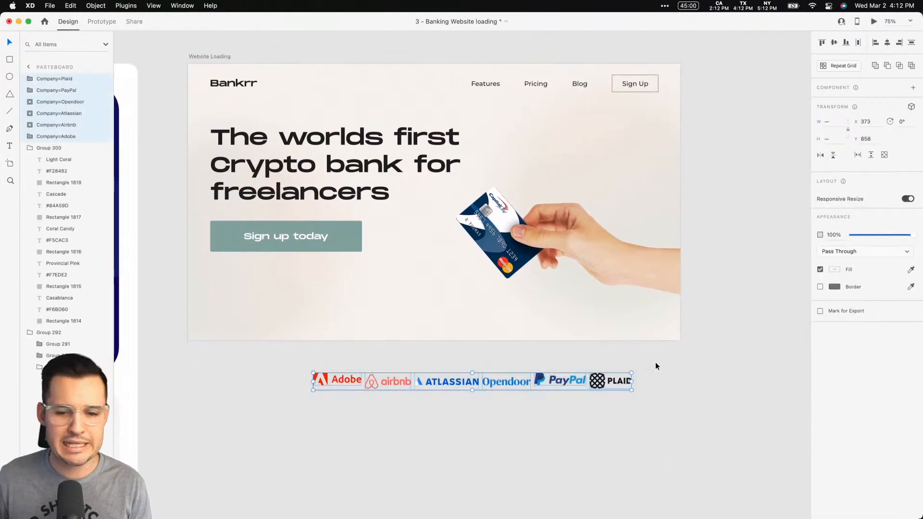
pyautogui.click(834, 42)
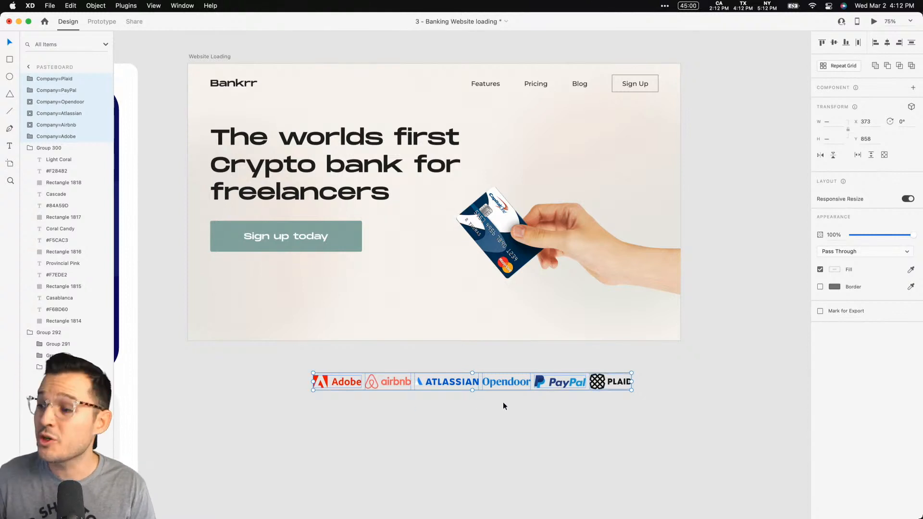
pyautogui.press('super+g')
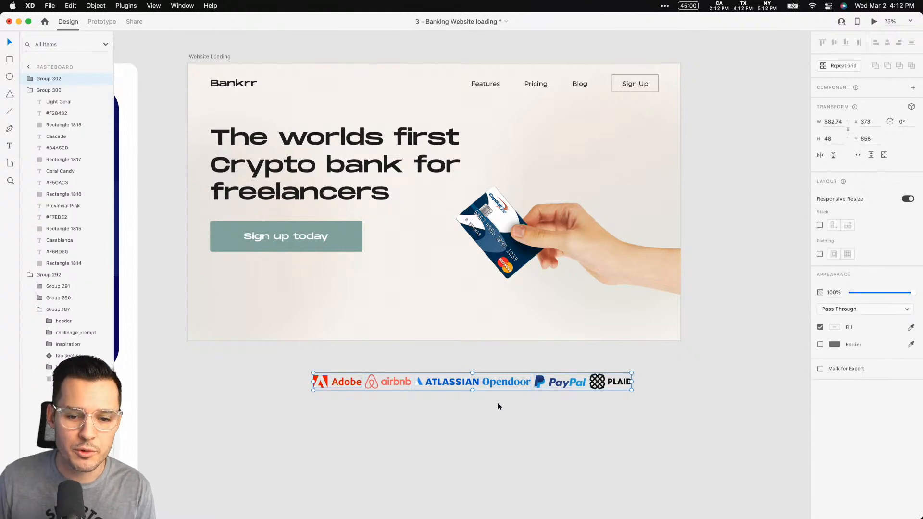
# - Turn the logo group into a horizontal stack with 60 spacing between the logos
pyautogui.click(820, 225)
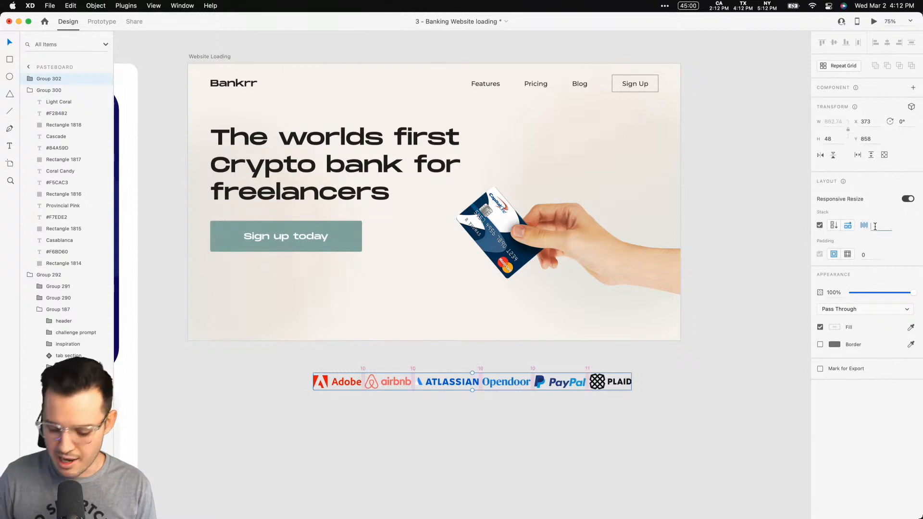
pyautogui.write('40')
pyautogui.press('Tab')
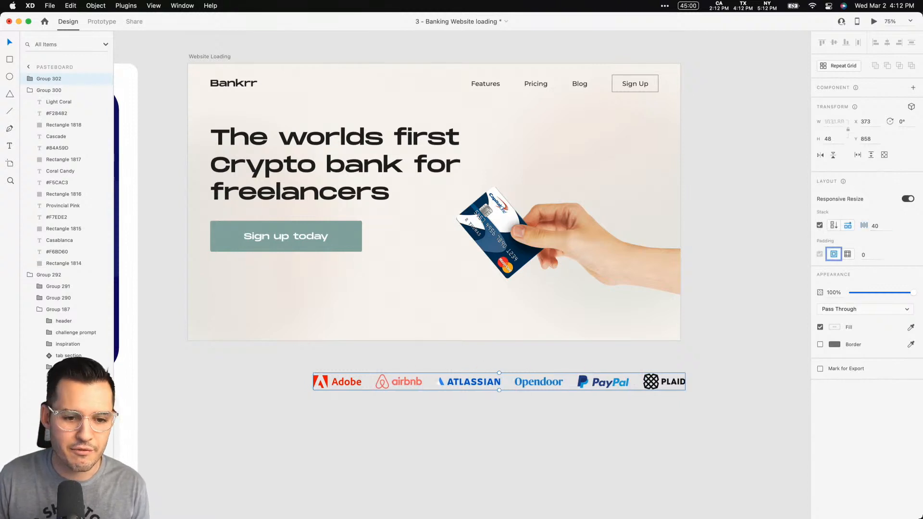
pyautogui.click(879, 224)
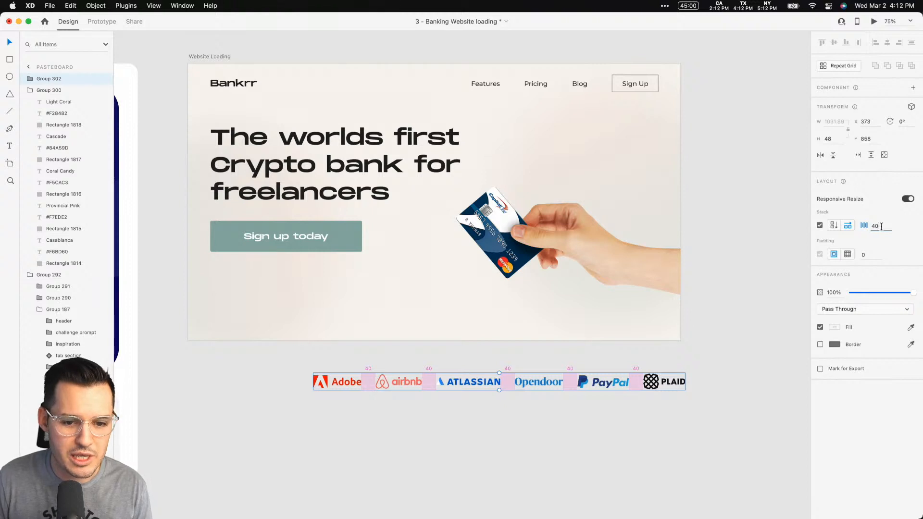
pyautogui.hotkey('shift', 'Up')
pyautogui.hotkey('shift', 'Up')
pyautogui.hotkey('shift', 'Up')
pyautogui.hotkey('shift', 'Down')
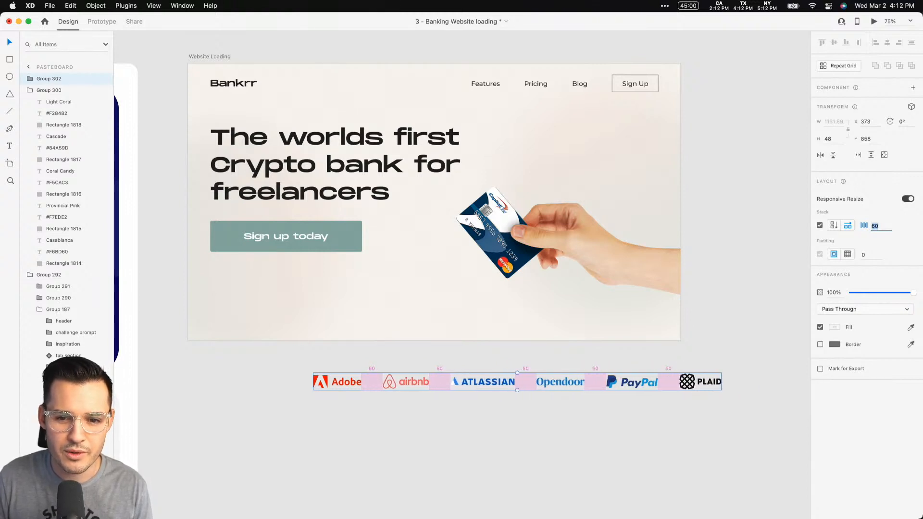
# - Set the logo stack's padding to 20 on all sides
pyautogui.click(869, 252)
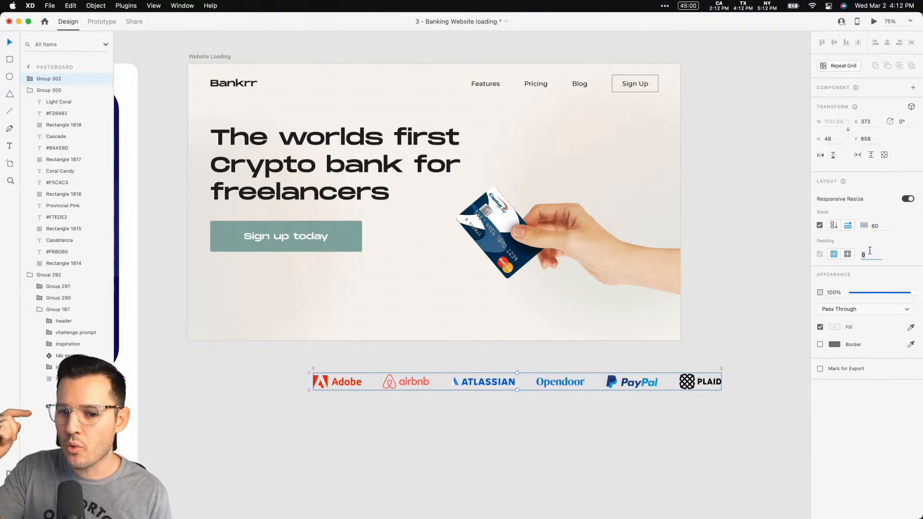
pyautogui.write('20')
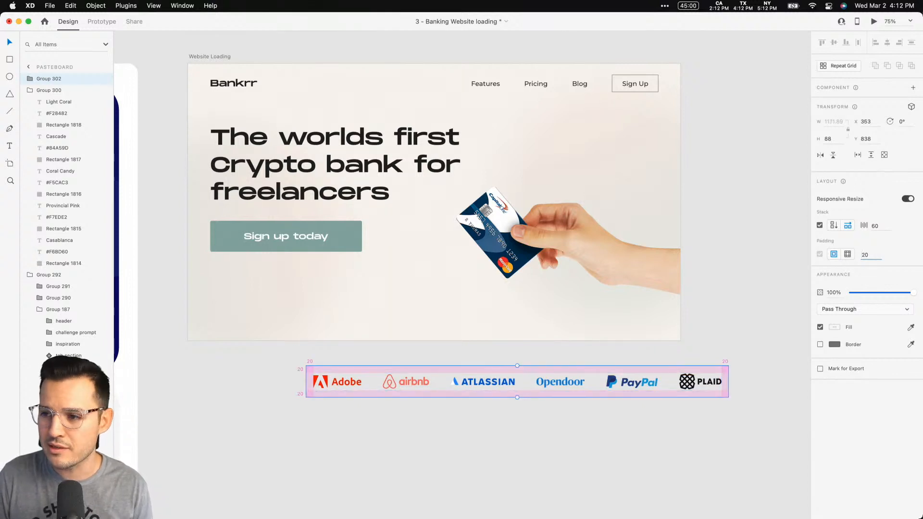
pyautogui.click(677, 433)
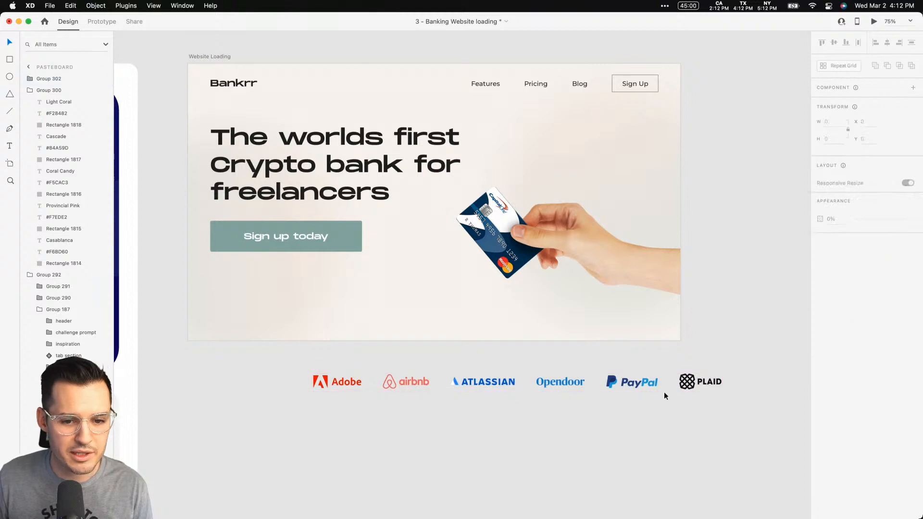
# - Rename the logo group as "social proof"
pyautogui.click(417, 384)
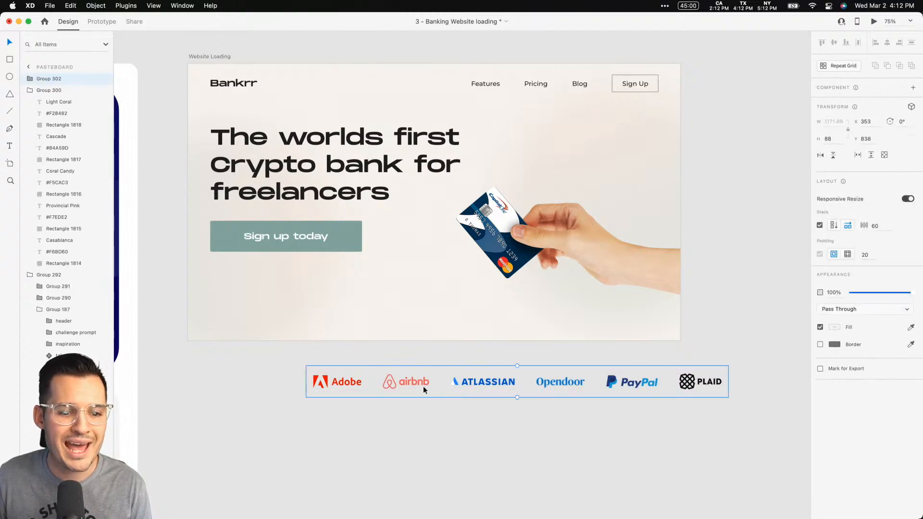
pyautogui.doubleClick(43, 80)
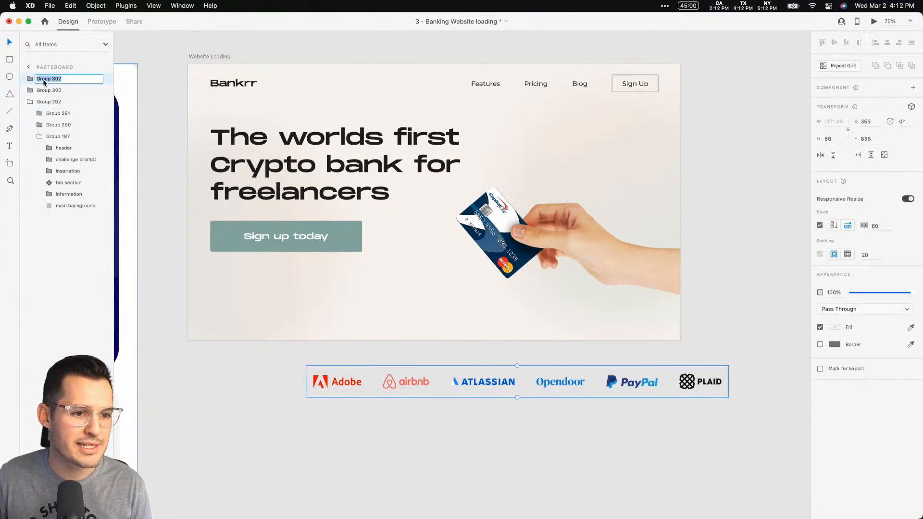
pyautogui.write('soci')
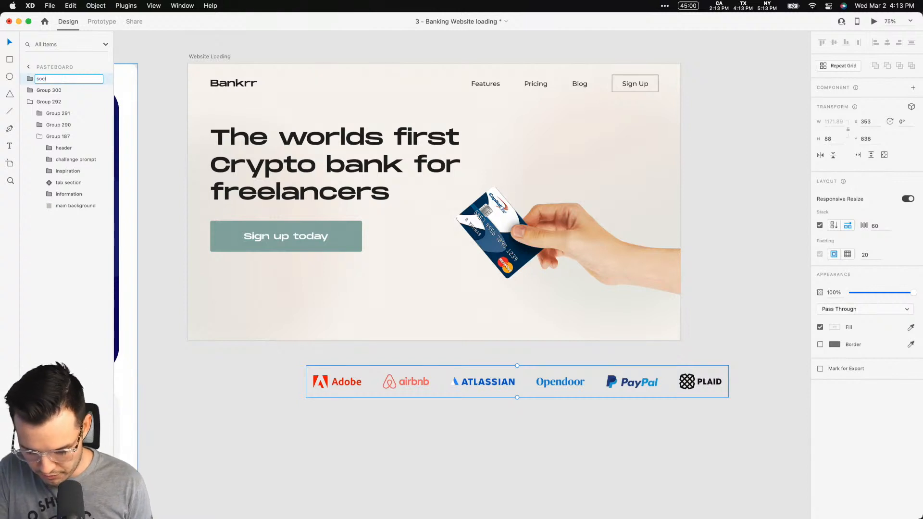
pyautogui.write('al proof')
pyautogui.press('Return')
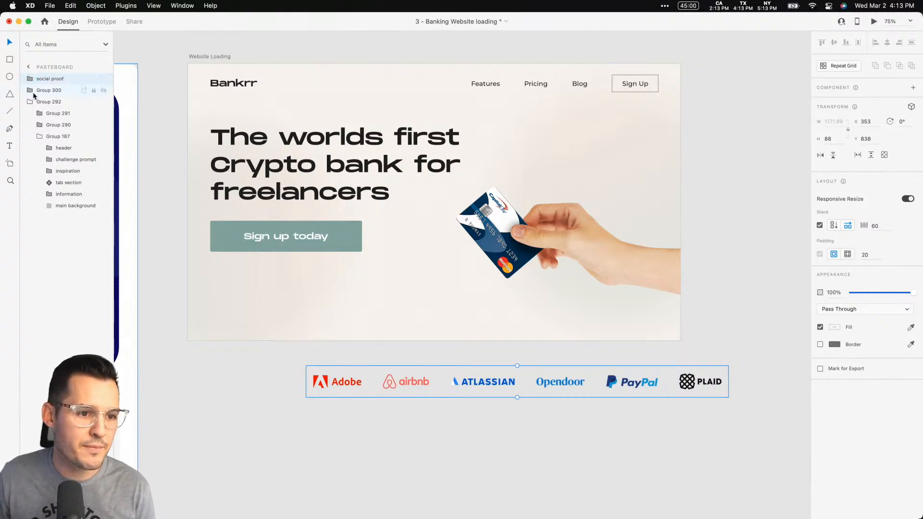
# - Collapse the expanded Group 292 on the pasteboard and Group 297 in the Website Loading artboard's layers
pyautogui.click(46, 93)
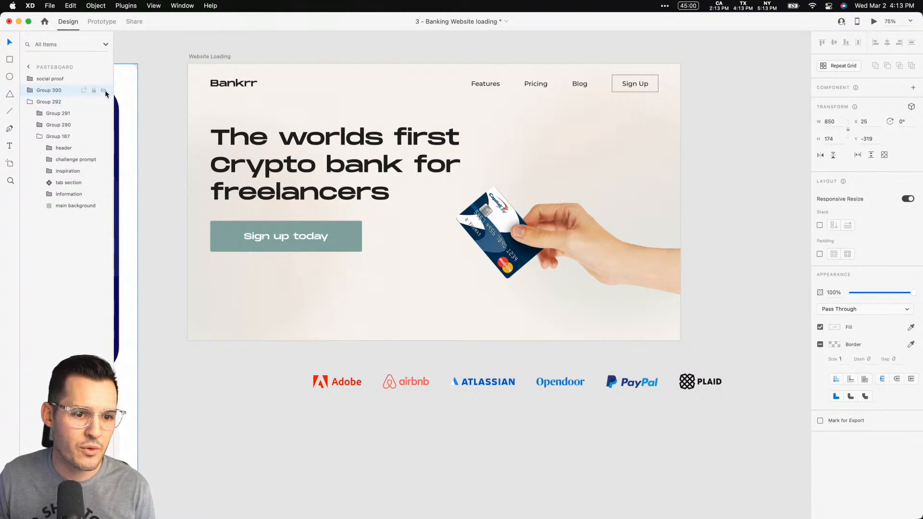
pyautogui.click(30, 102)
pyautogui.click(240, 165)
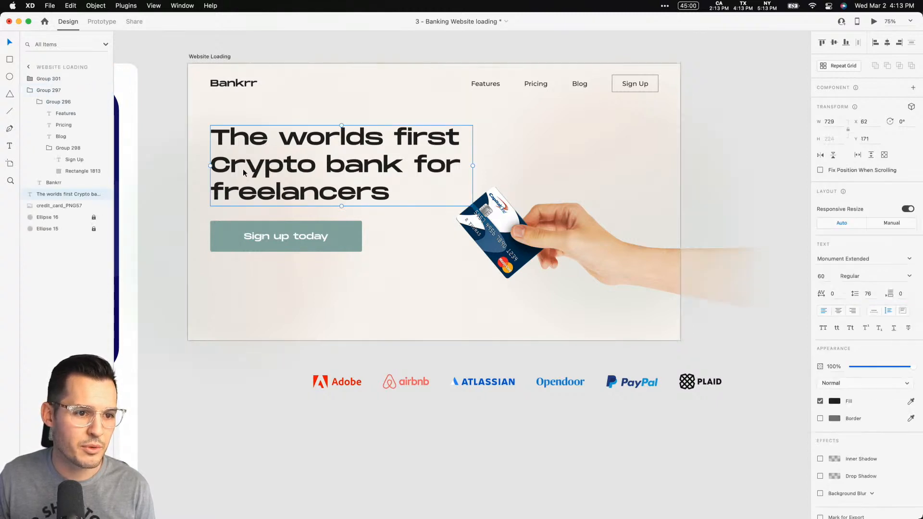
pyautogui.click(32, 91)
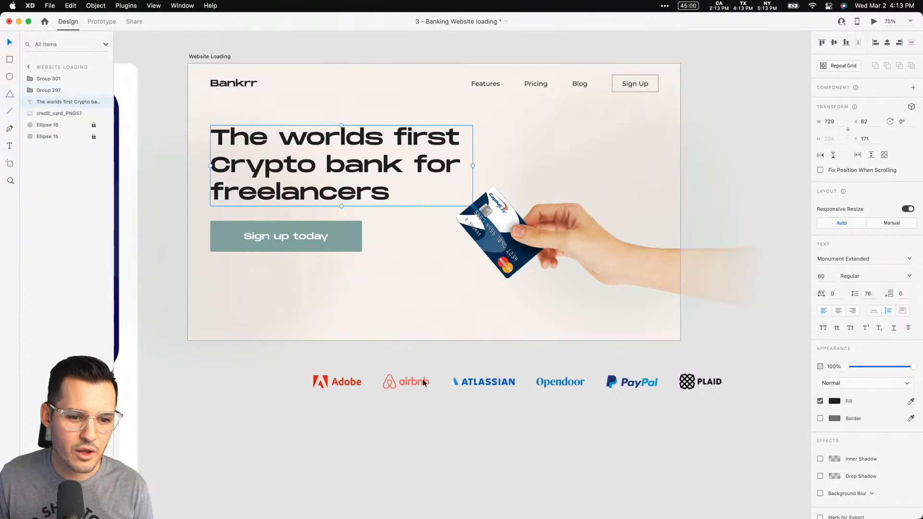
# - Place the company logo row inside the Website Loading artboard's lower edge, centered horizontally, at Y 673
pyautogui.moveTo(409, 382); pyautogui.dragTo(333, 319)
pyautogui.click(887, 43)
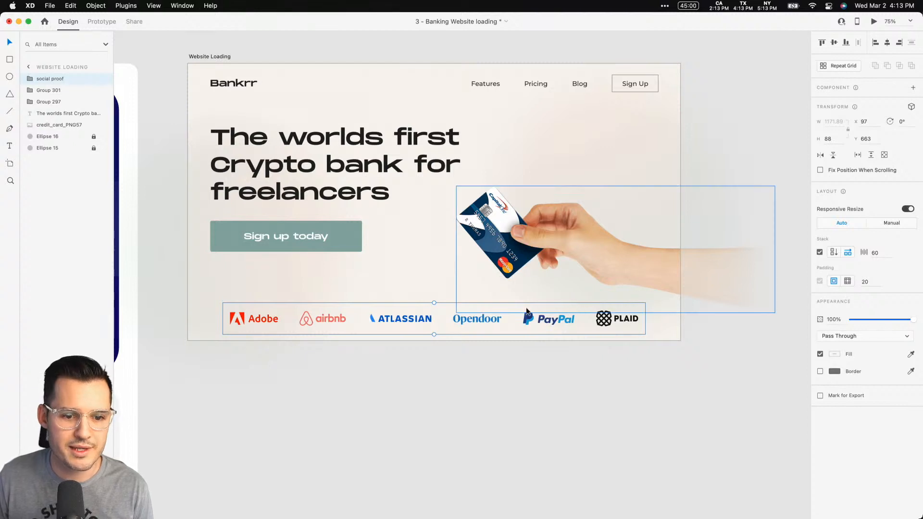
pyautogui.moveTo(483, 319); pyautogui.dragTo(483, 324)
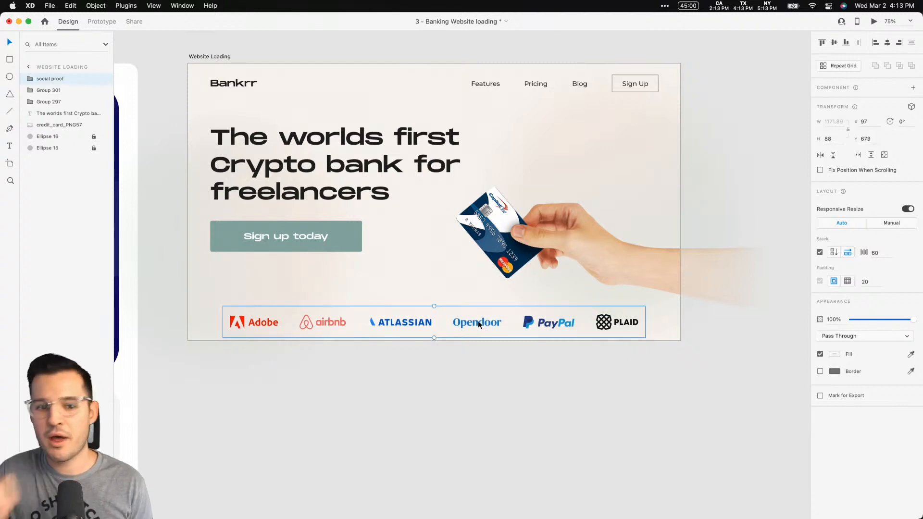
# - Raise the hand-with-card image clear of the logo row and shift the headline and "Sign up today" button slightly up
pyautogui.moveTo(602, 279); pyautogui.dragTo(599, 226)
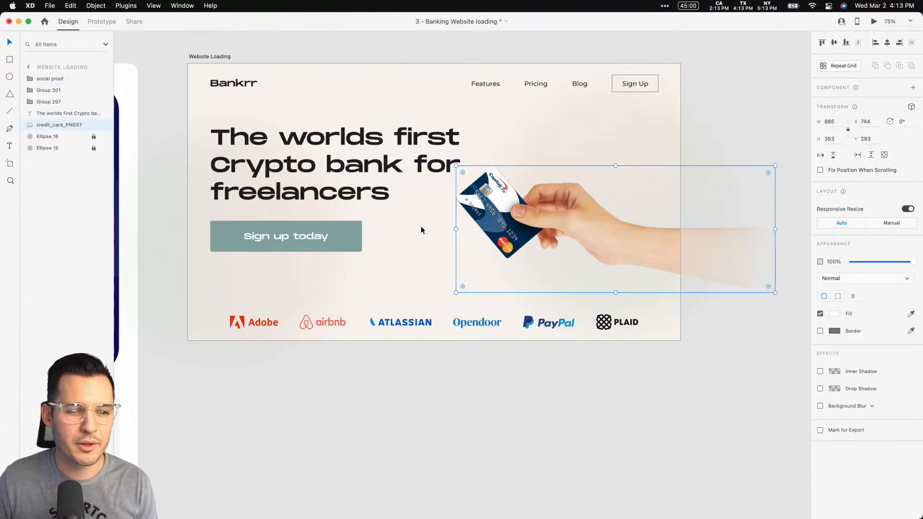
pyautogui.click(329, 231)
pyautogui.keyDown('shift'); pyautogui.click(270, 163); pyautogui.keyUp('shift')
pyautogui.moveTo(270, 162); pyautogui.dragTo(270, 158)
pyautogui.moveTo(635, 225); pyautogui.dragTo(635, 231)
# - Try the Luminosity blend mode on all six company logos in the social proof group
pyautogui.click(549, 325)
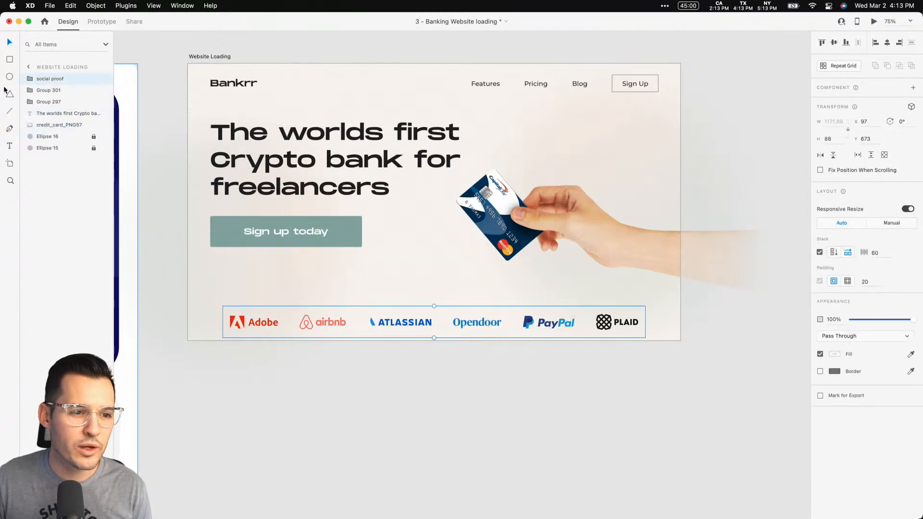
pyautogui.click(29, 78)
pyautogui.click(67, 91)
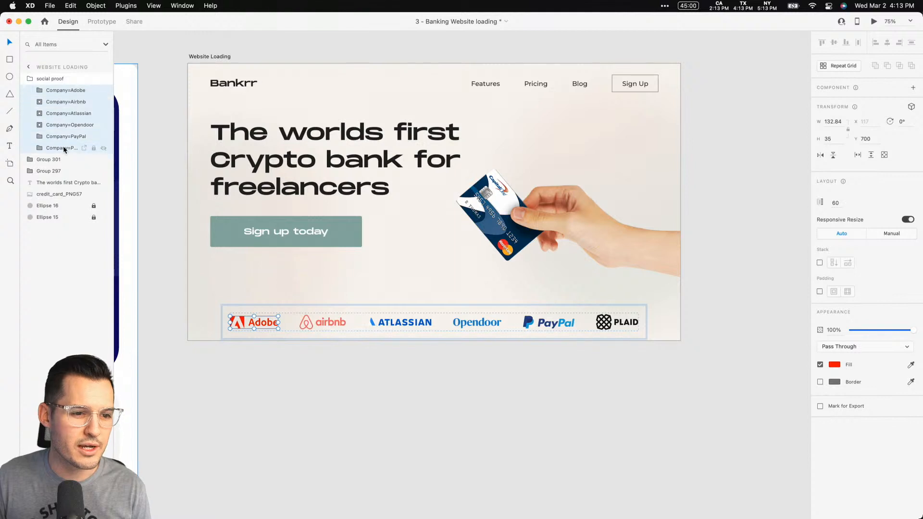
pyautogui.keyDown('shift'); pyautogui.click(64, 148); pyautogui.keyUp('shift')
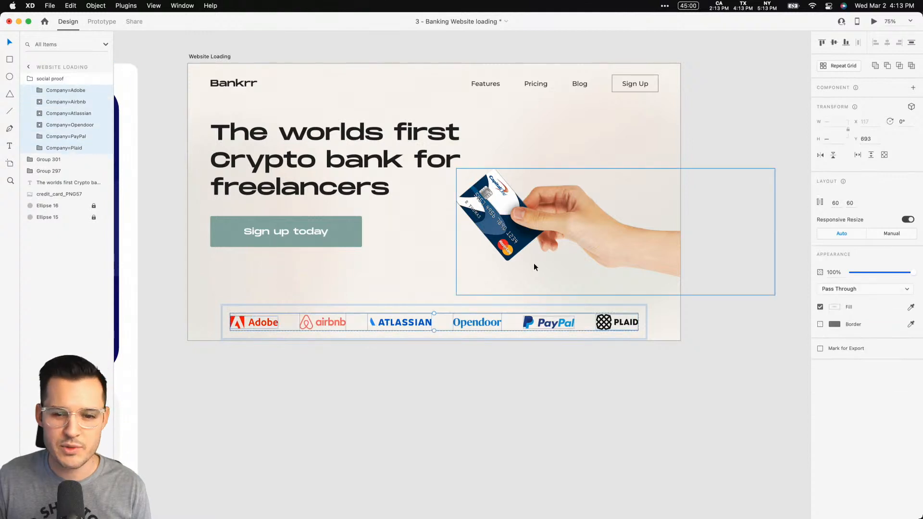
pyautogui.click(857, 290)
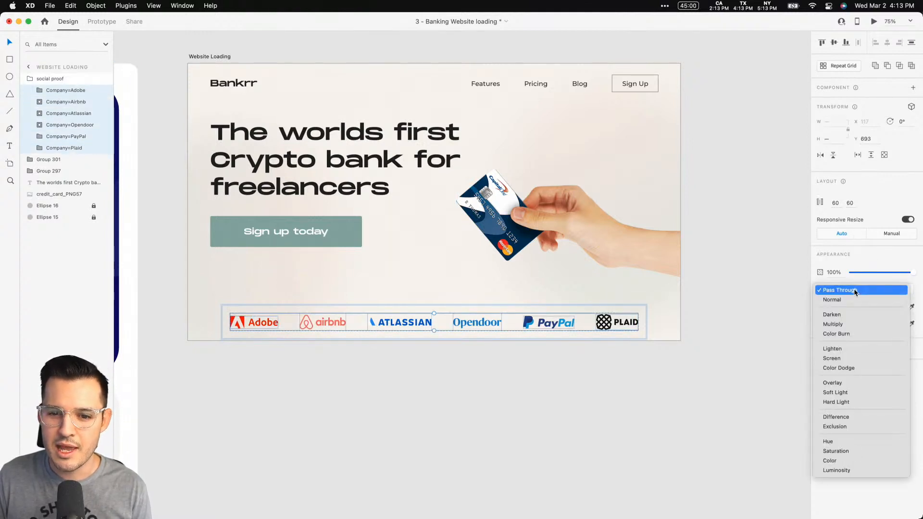
pyautogui.click(853, 471)
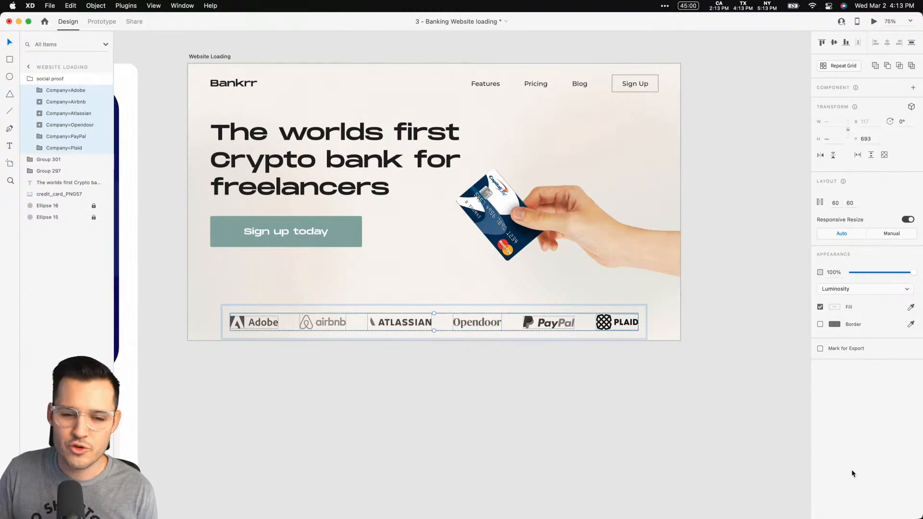
pyautogui.press('super+z')
pyautogui.click(726, 453)
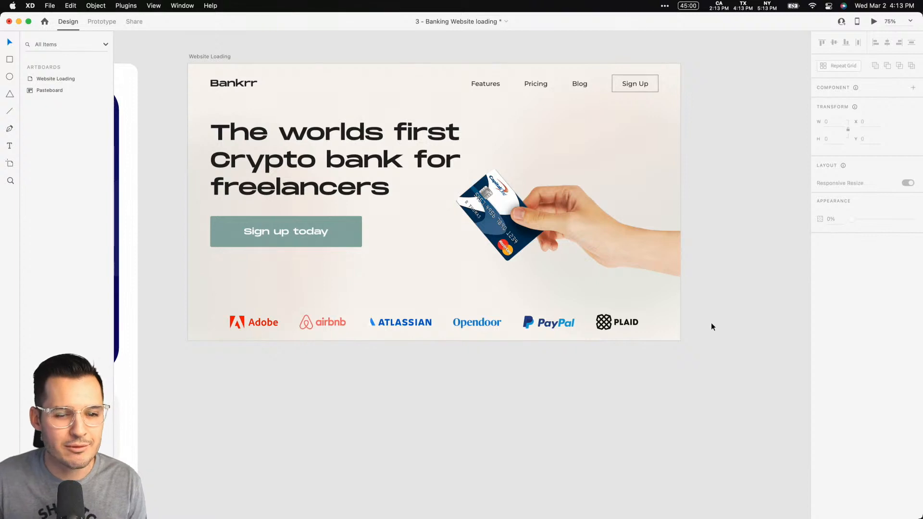
# - Move the logo row up to Y 657 and the hand-with-card image up to Y 278
pyautogui.click(488, 321)
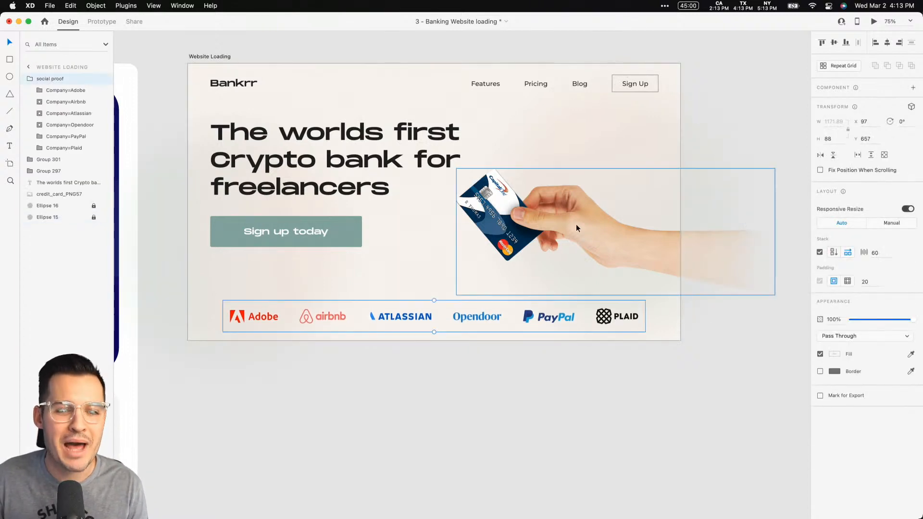
pyautogui.moveTo(576, 224); pyautogui.dragTo(577, 220)
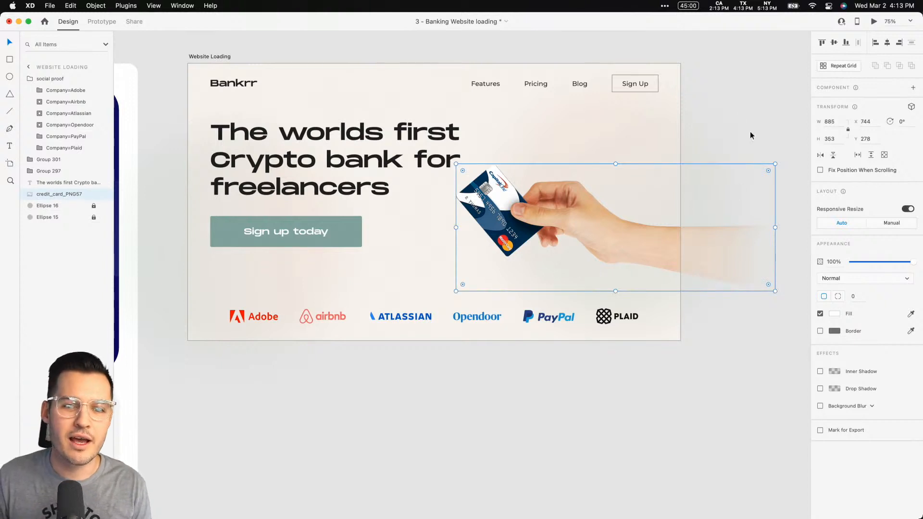
# - Apply the saved green #84A59D as the border color of the navigation's Sign Up button rectangle
pyautogui.keyDown('super'); pyautogui.click(622, 90); pyautogui.keyUp('super')
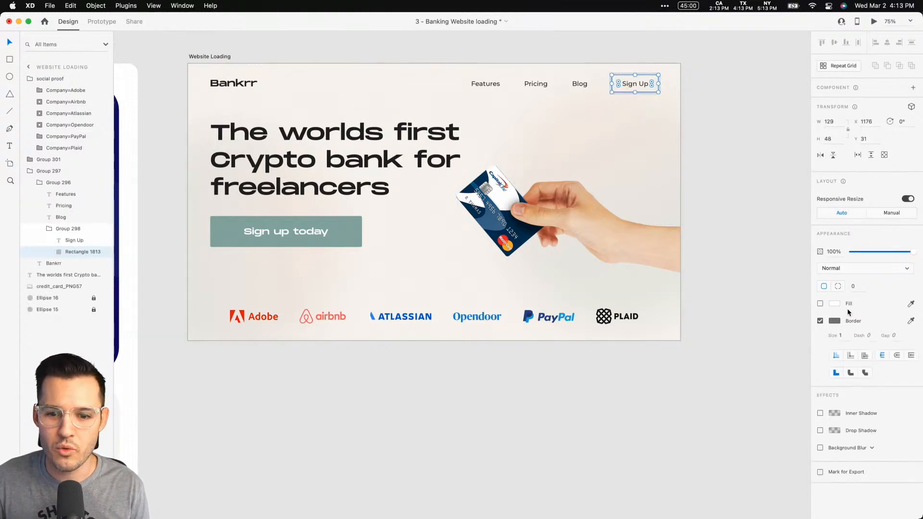
pyautogui.press('super+shift+y')
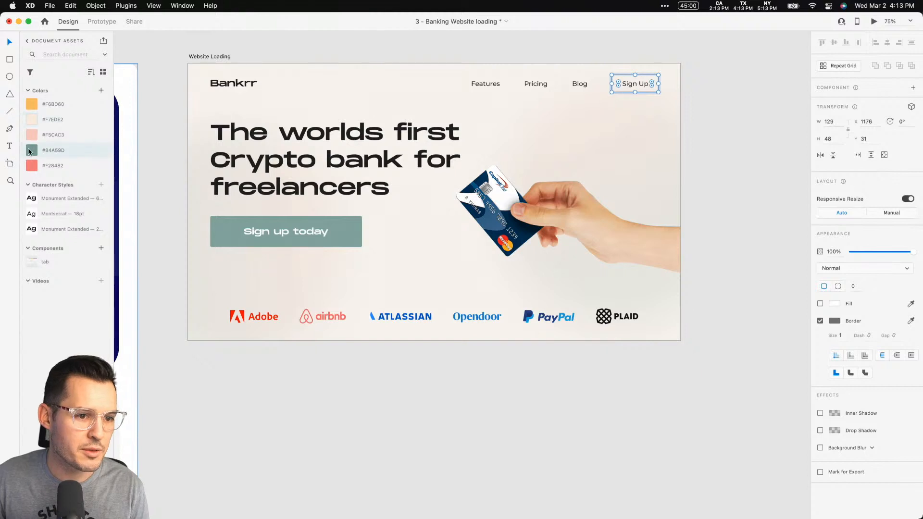
pyautogui.click(53, 150)
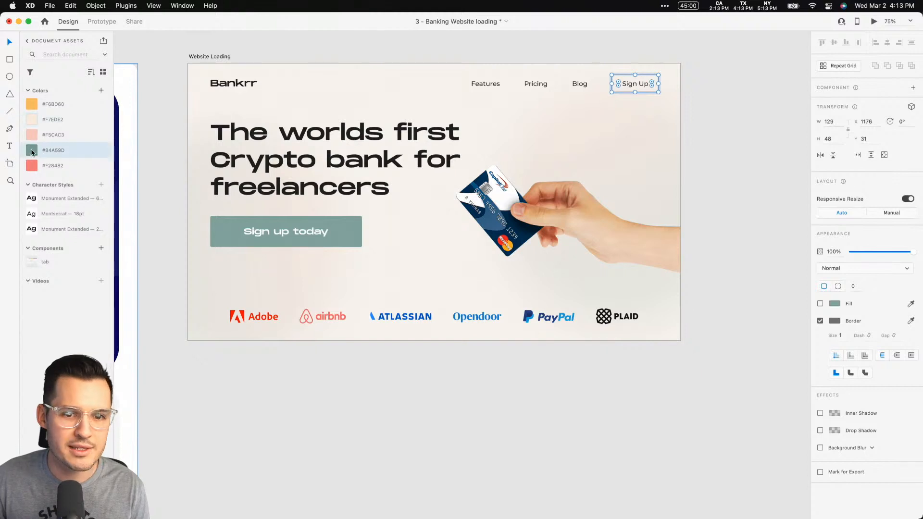
pyautogui.click(835, 321)
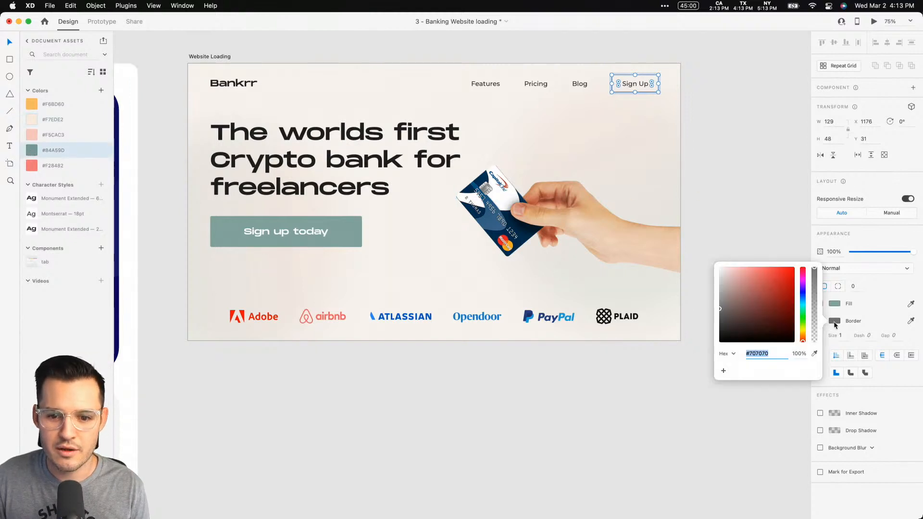
pyautogui.click(33, 153)
pyautogui.rightClick(33, 155)
pyautogui.click(32, 155)
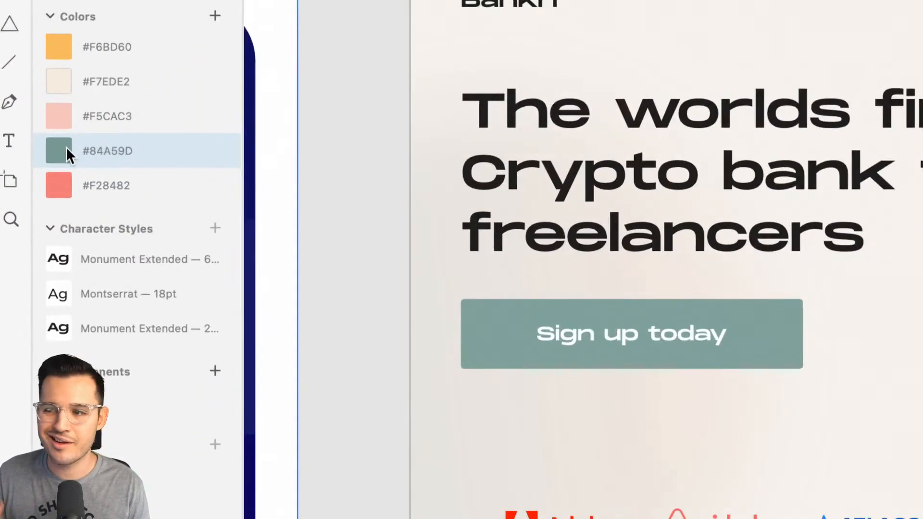
pyautogui.moveTo(65, 146)
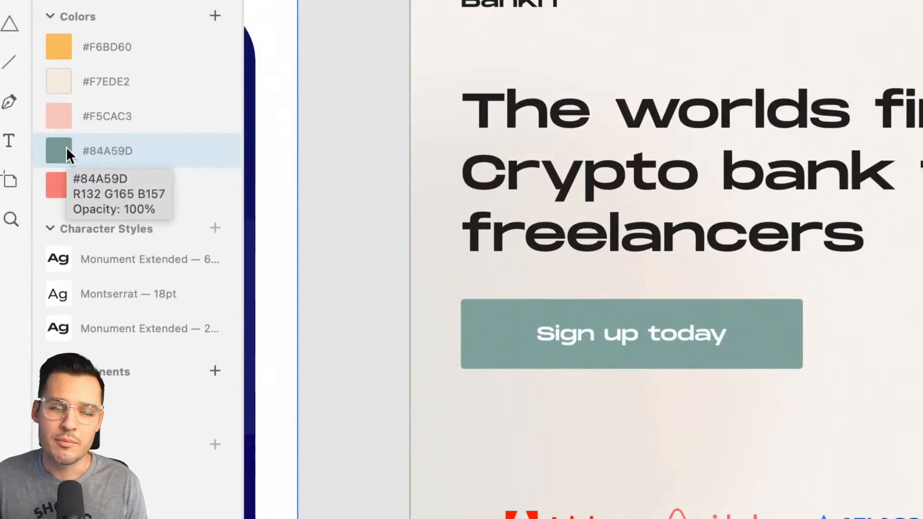
pyautogui.rightClick(66, 147)
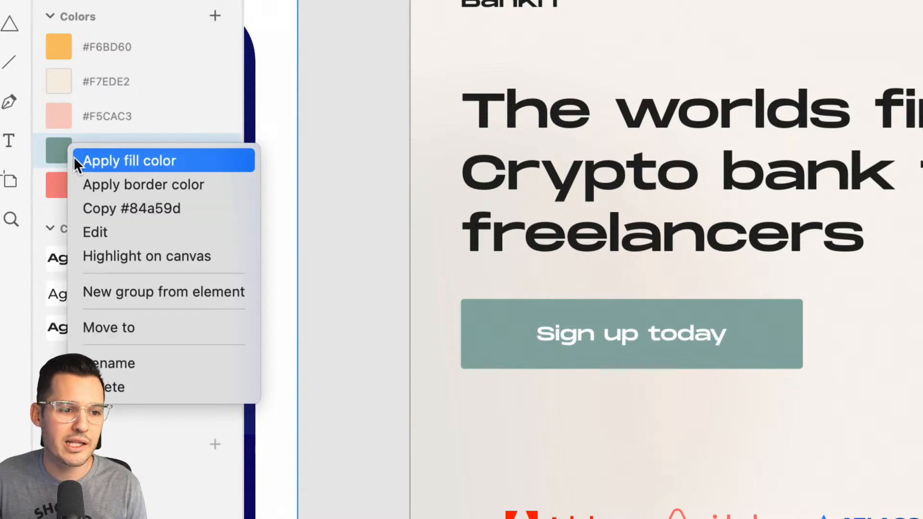
pyautogui.click(143, 182)
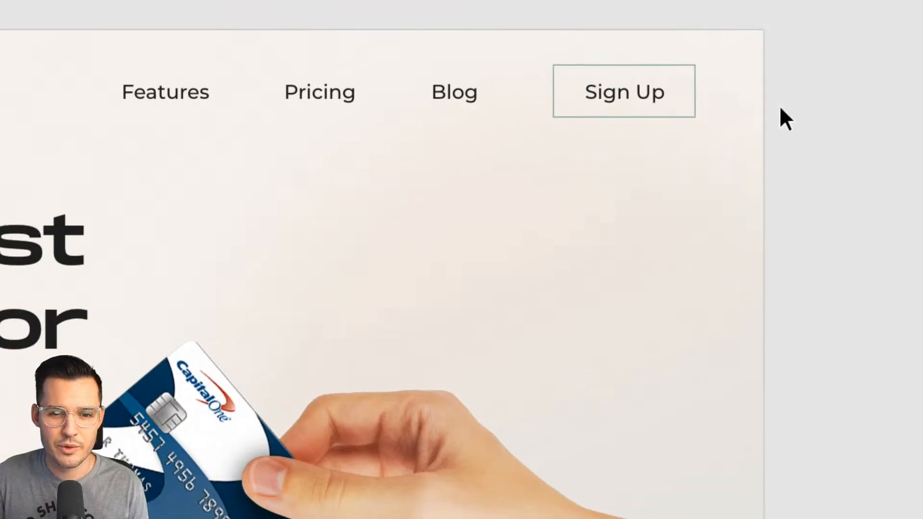
# - Fill the navigation's Sign Up label with the saved green #84A59D and set its weight to Bold
pyautogui.doubleClick(563, 70)
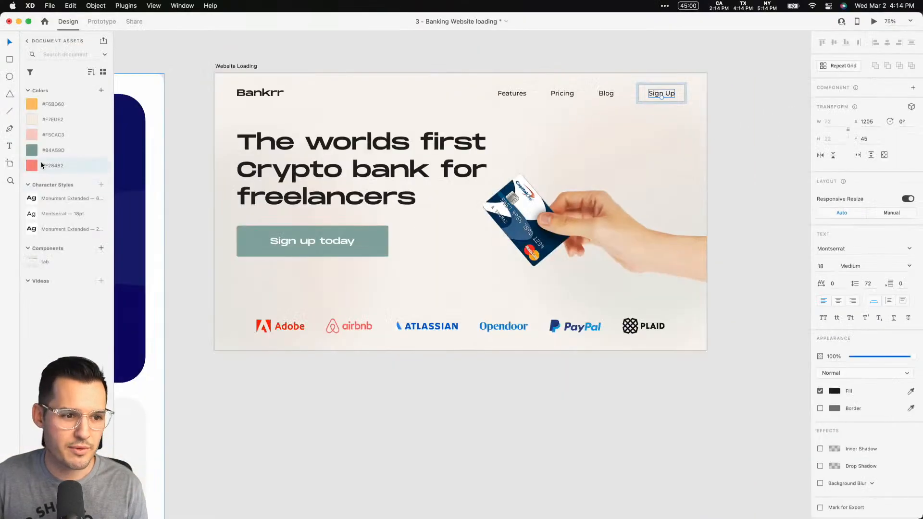
pyautogui.click(34, 151)
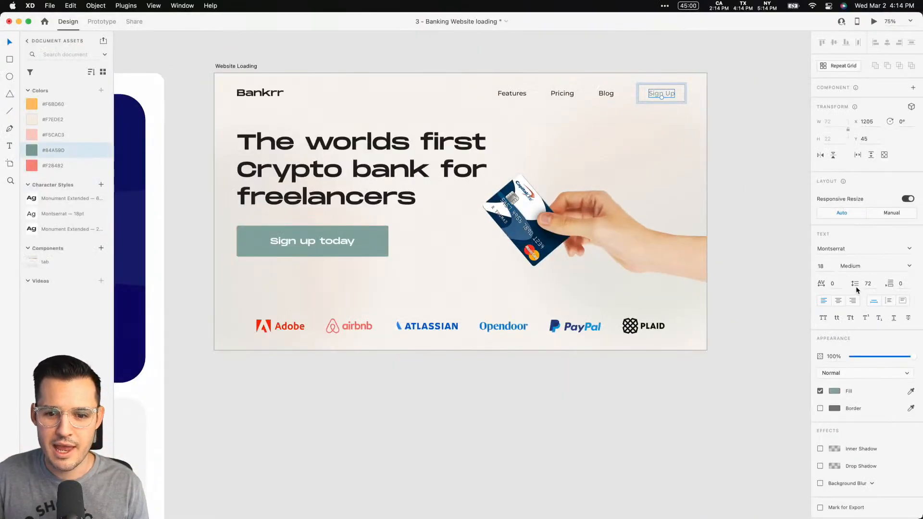
pyautogui.click(909, 267)
pyautogui.click(866, 324)
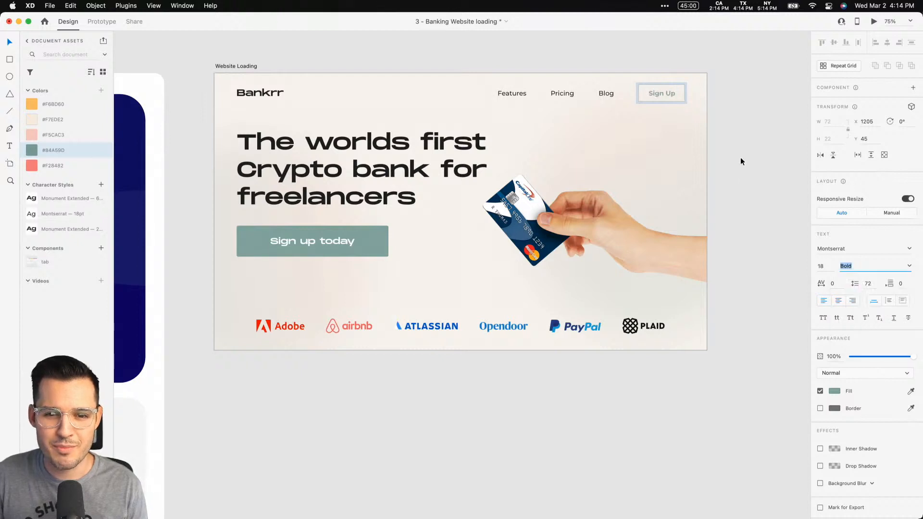
# - Set the border size of the Sign Up button rectangle to 3
pyautogui.press('Escape')
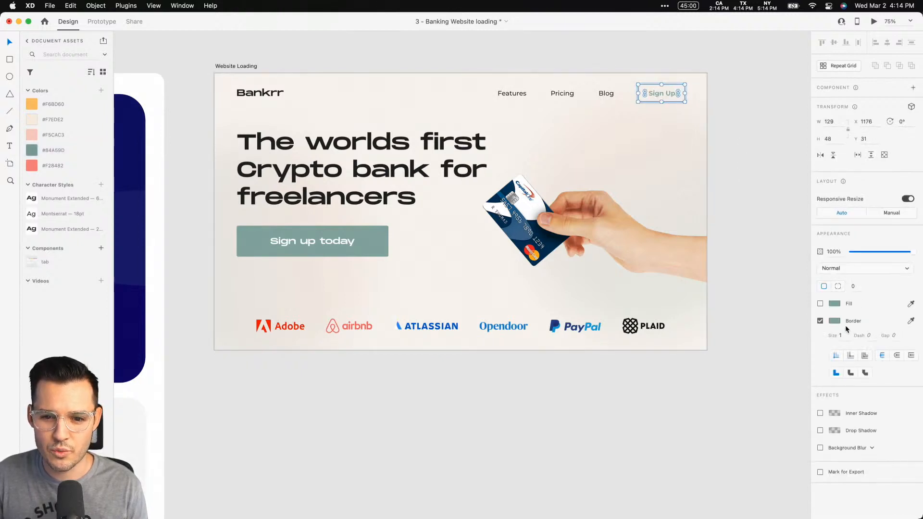
pyautogui.doubleClick(845, 332)
pyautogui.write('3')
pyautogui.press('Return')
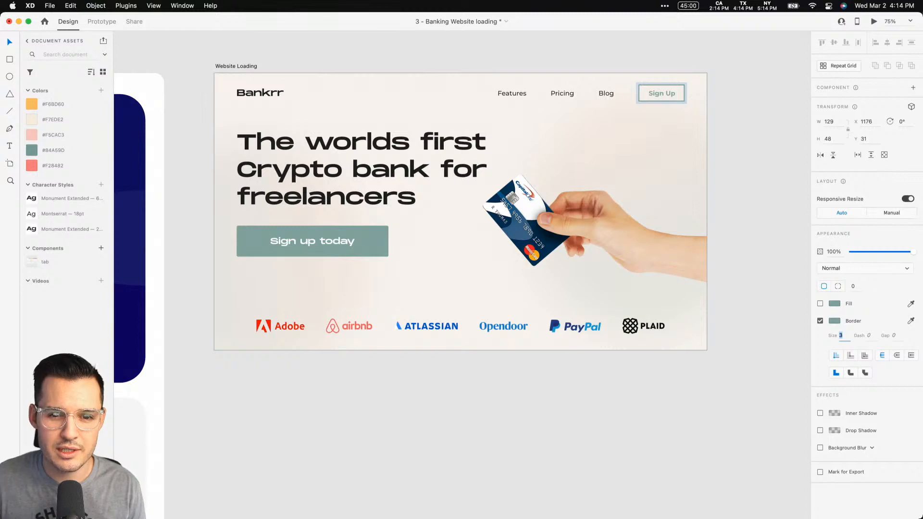
pyautogui.click(789, 285)
# - Move the headline and the "Sign up today" button up together to Y 146
pyautogui.scroll(-1, 774, 284)
pyautogui.hscroll(-1, 774, 284)
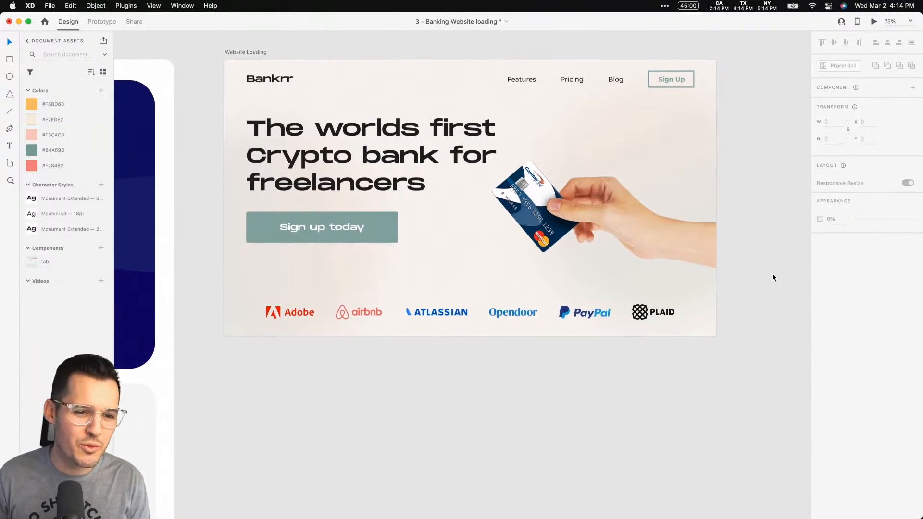
pyautogui.moveTo(333, 229); pyautogui.dragTo(333, 224)
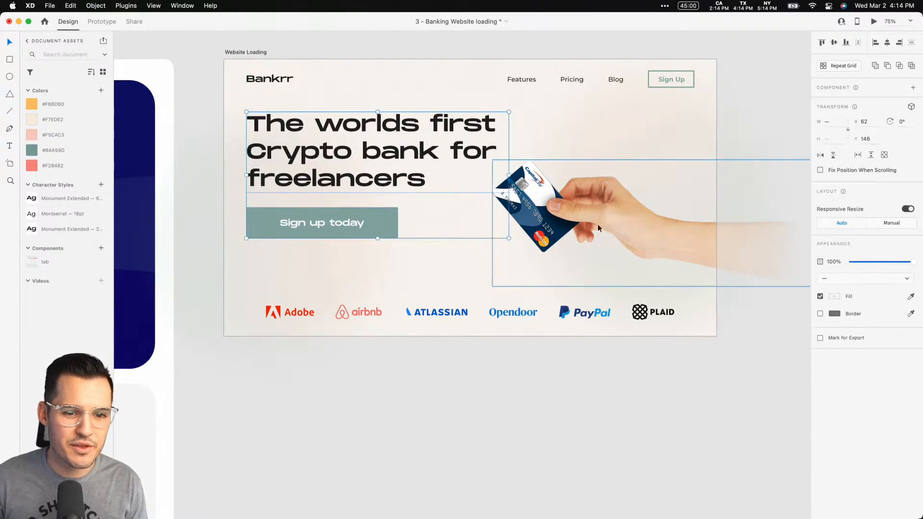
pyautogui.click(619, 270)
pyautogui.click(605, 397)
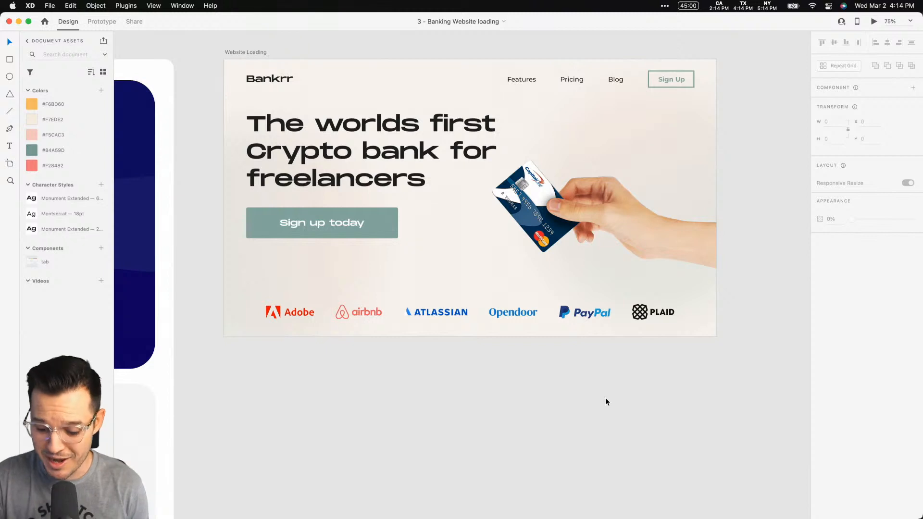
# - Move the Website Loading artboard away from the neighbouring designs and fill the view with it, with the layer list displayed
pyautogui.press('super+y')
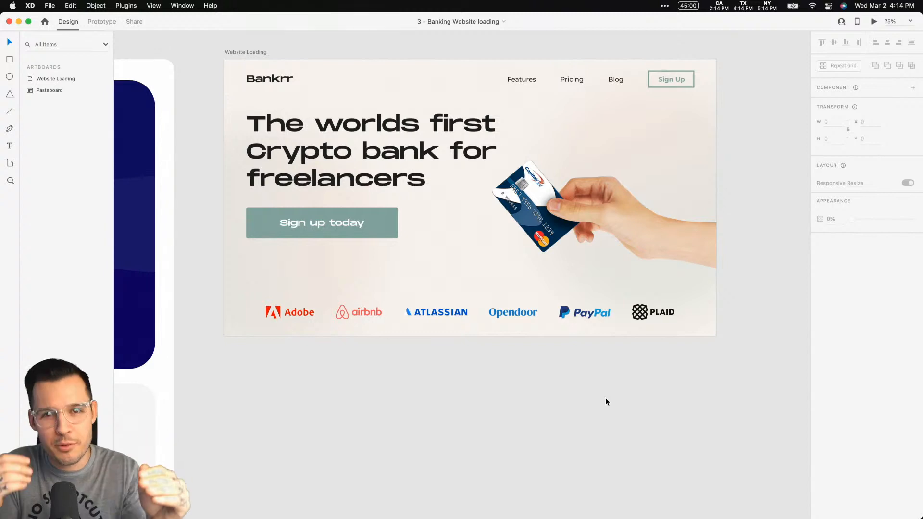
pyautogui.press('super+minus')
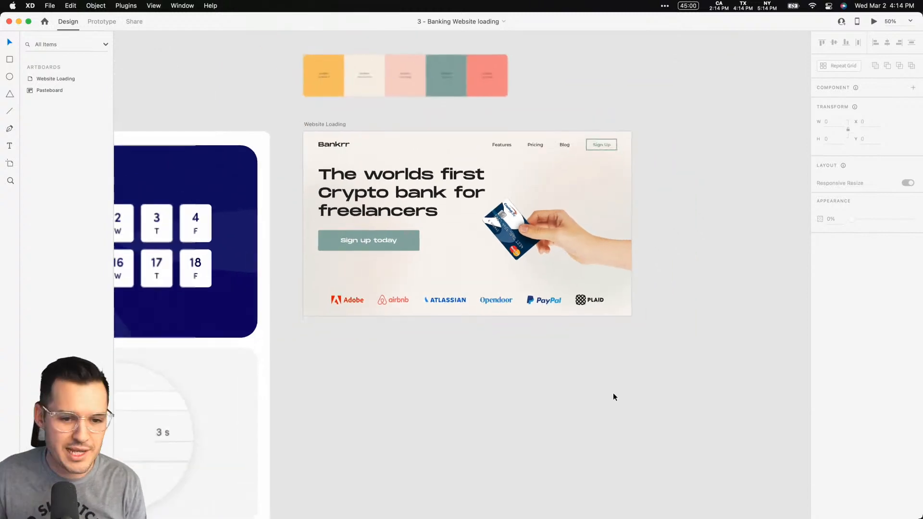
pyautogui.moveTo(318, 125); pyautogui.dragTo(539, 126)
pyautogui.click(634, 85)
pyautogui.moveTo(618, 81); pyautogui.dragTo(494, 104)
pyautogui.moveTo(201, 106); pyautogui.dragTo(428, 67)
pyautogui.click(373, 134)
pyautogui.press('z')
pyautogui.moveTo(354, 136); pyautogui.dragTo(762, 368)
pyautogui.moveTo(566, 434); pyautogui.dragTo(561, 414)
pyautogui.press('v')
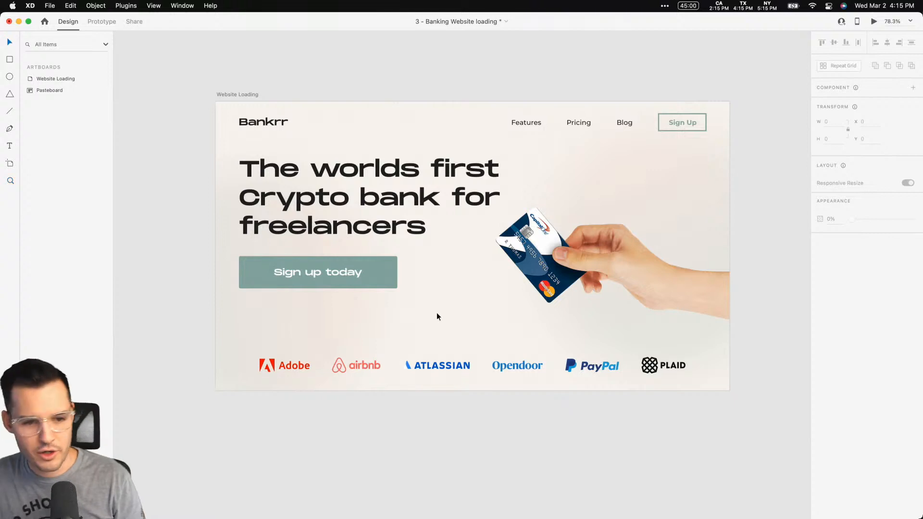
# - Scale the "Sign up today" button down to 343 by 70 and shift it slightly down together with the headline
pyautogui.click(378, 272)
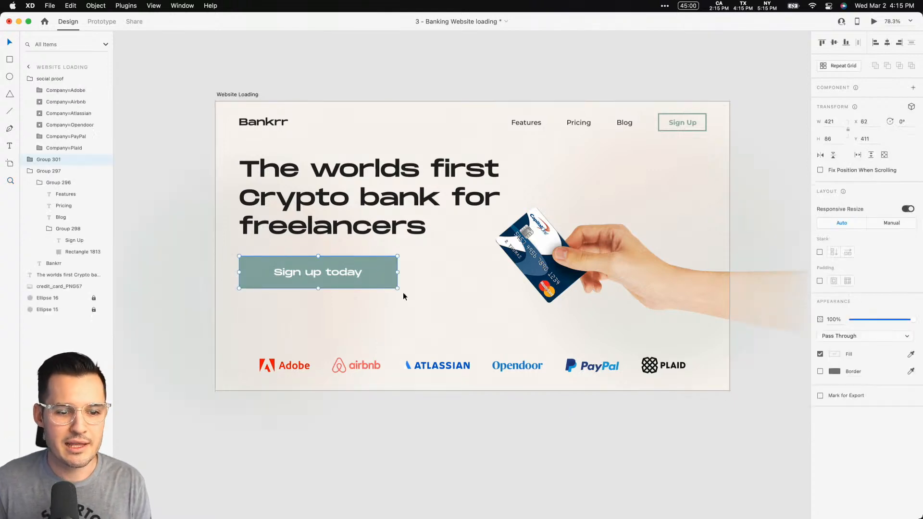
pyautogui.moveTo(397, 289); pyautogui.dragTo(368, 283)
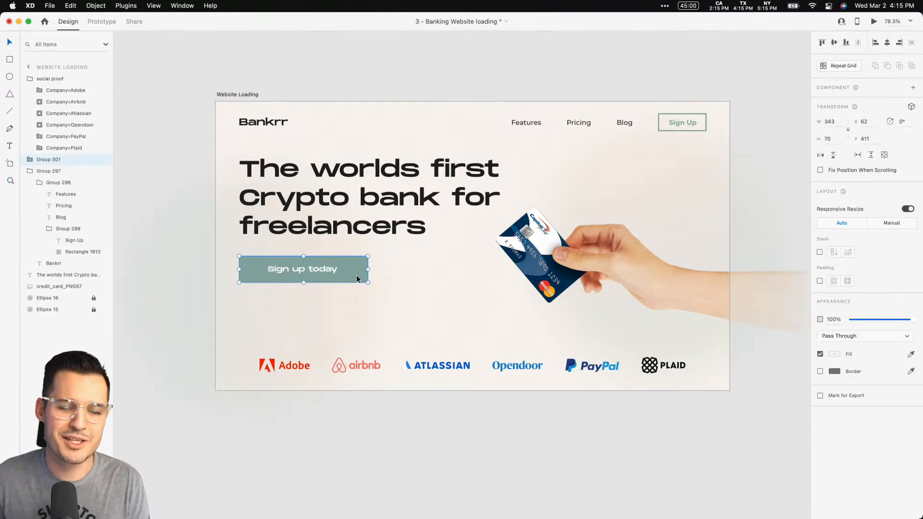
pyautogui.keyDown('shift'); pyautogui.click(365, 229); pyautogui.keyUp('shift')
pyautogui.click(378, 58)
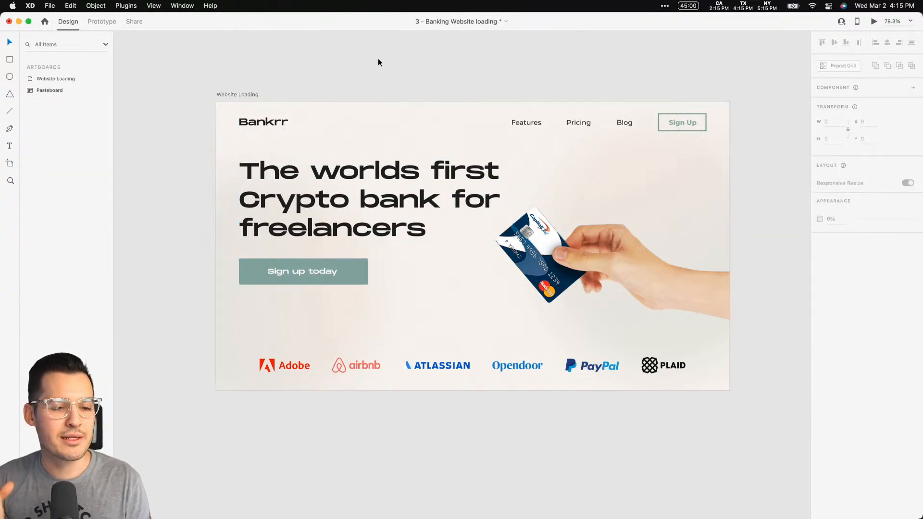
# - Draw a rectangle about 749 by 295 over the headline and mask the headline with that shape
pyautogui.press('r')
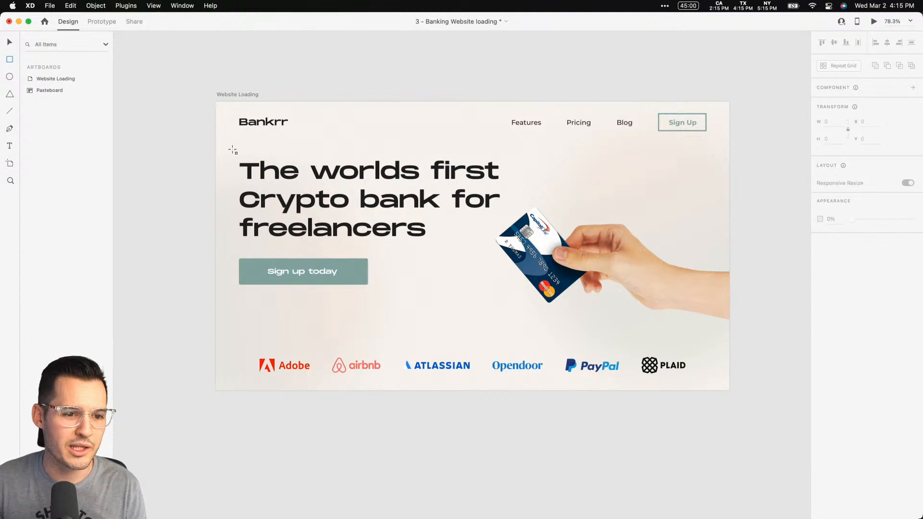
pyautogui.moveTo(231, 148)
pyautogui.mouseDown()
pyautogui.moveTo(411, 225)
pyautogui.moveTo(529, 260)
pyautogui.moveTo(512, 257)
pyautogui.mouseUp()
pyautogui.press('v')
pyautogui.moveTo(338, 186); pyautogui.dragTo(339, 207)
pyautogui.keyDown('shift'); pyautogui.click(363, 167); pyautogui.keyUp('shift')
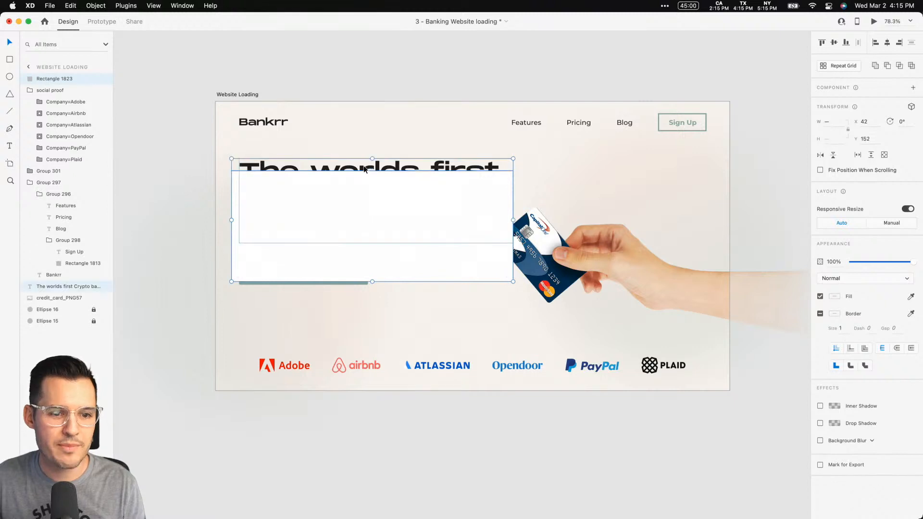
pyautogui.rightClick(365, 200)
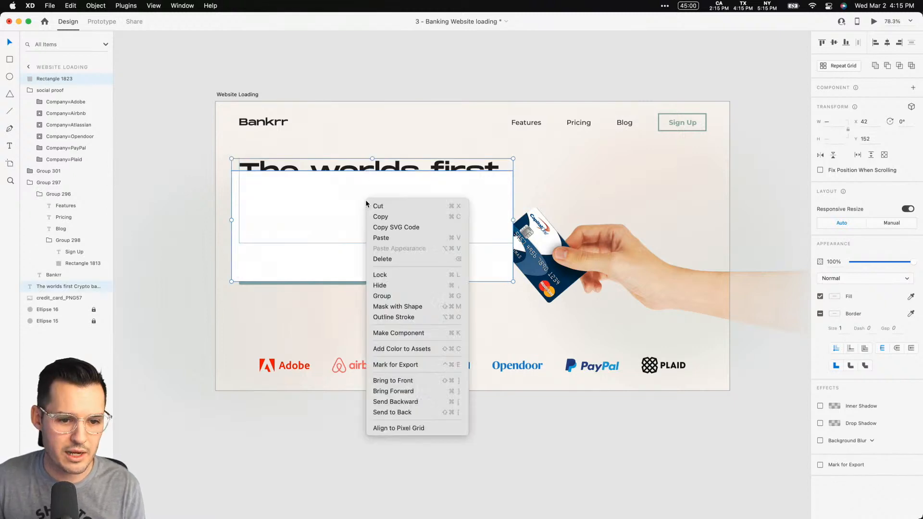
pyautogui.click(409, 306)
# - Extend the headline's mask rectangle up to Y 119 and collapse its height to 33 so it sits entirely above the text
pyautogui.doubleClick(416, 253)
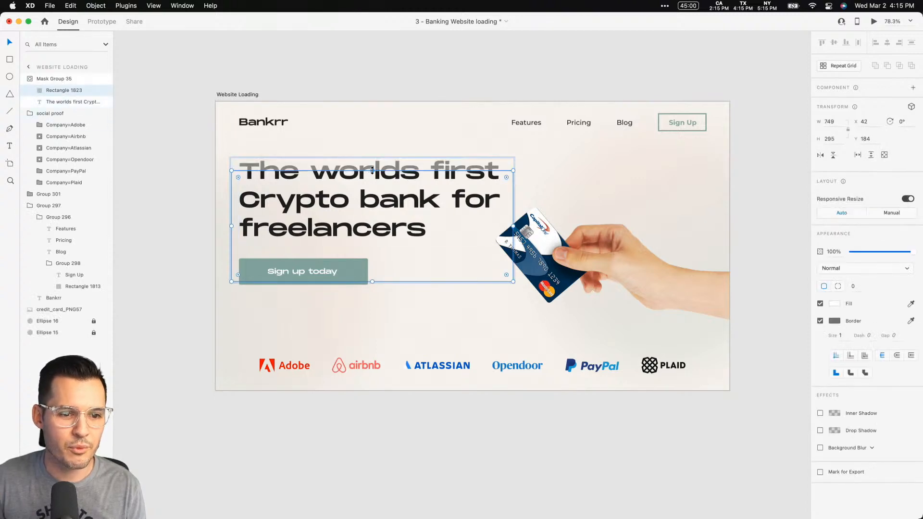
pyautogui.moveTo(372, 170); pyautogui.dragTo(372, 146)
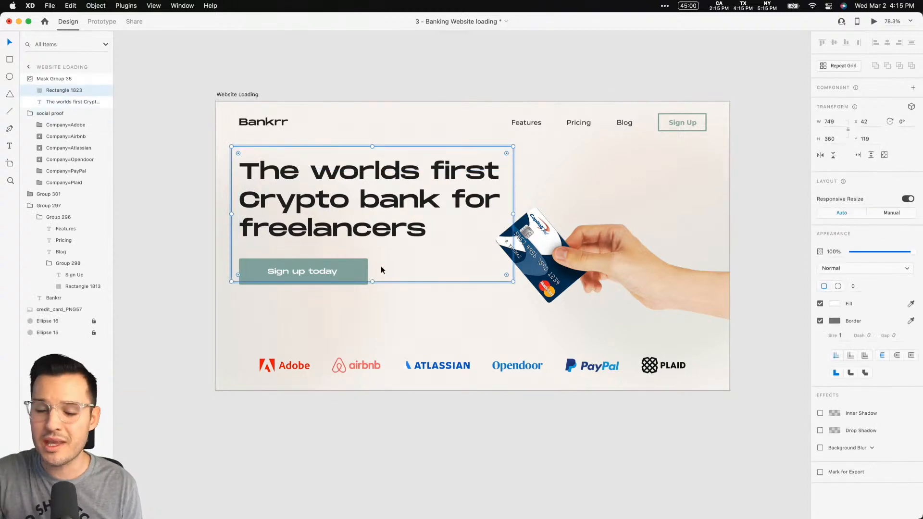
pyautogui.moveTo(372, 284); pyautogui.dragTo(372, 158)
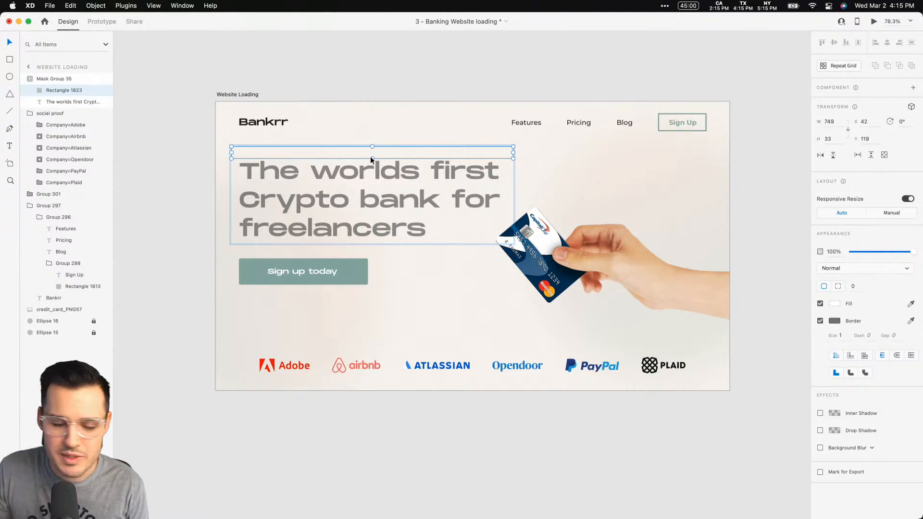
# - Try sliding the "Sign up today" button out past the artboard's left edge to X -331 and undo the move
pyautogui.click(344, 270)
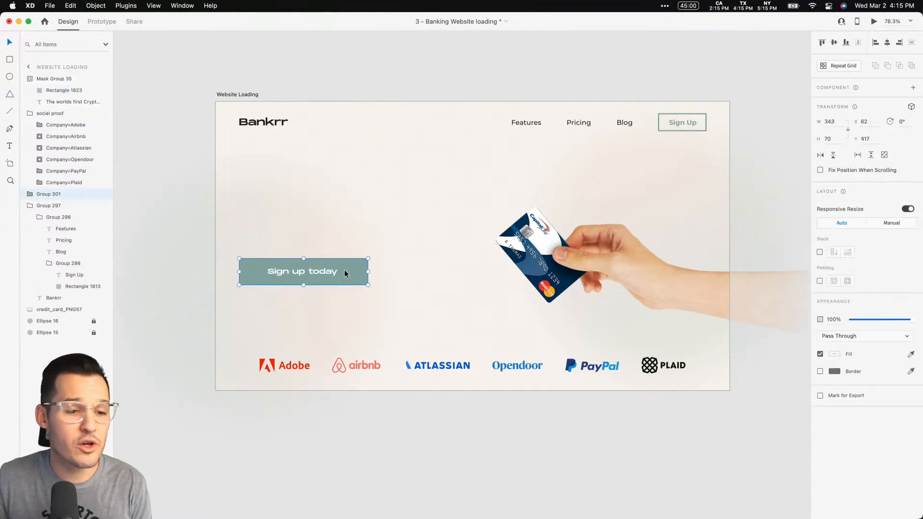
pyautogui.moveTo(344, 269); pyautogui.dragTo(198, 270)
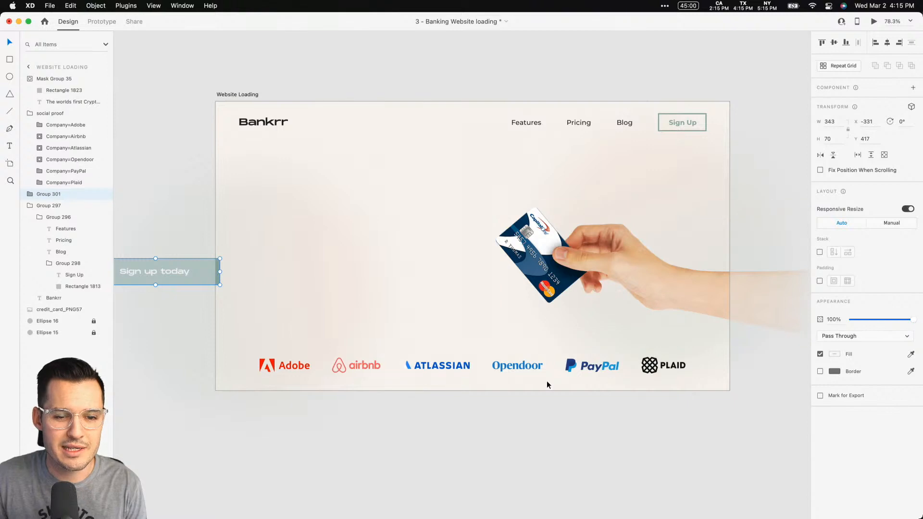
pyautogui.press('super+z')
# - Stretch the headline's mask rectangle back down to a height of about 265 to reveal all three lines of text
pyautogui.click(343, 191)
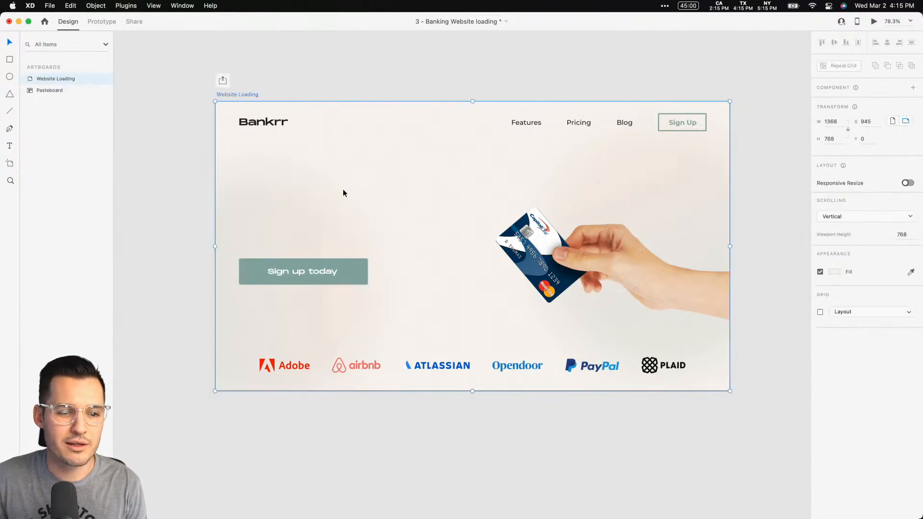
pyautogui.click(308, 156)
pyautogui.click(309, 159)
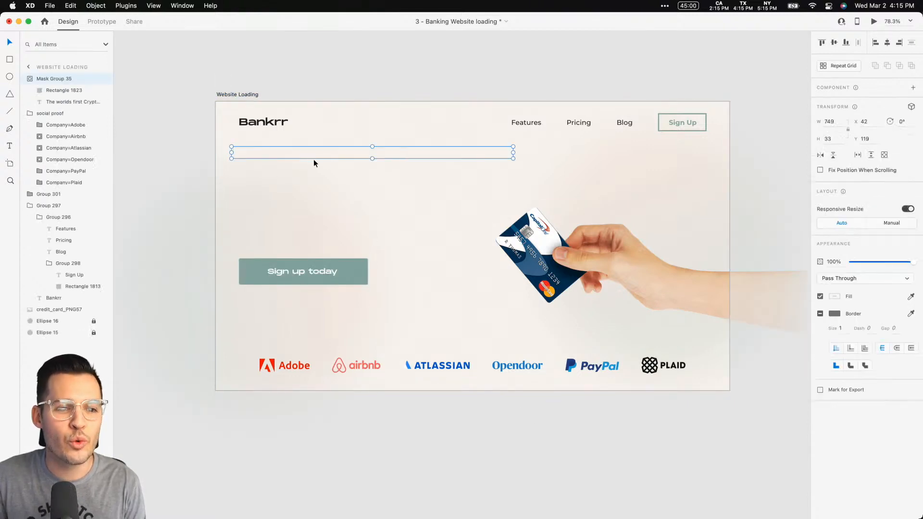
pyautogui.click(58, 90)
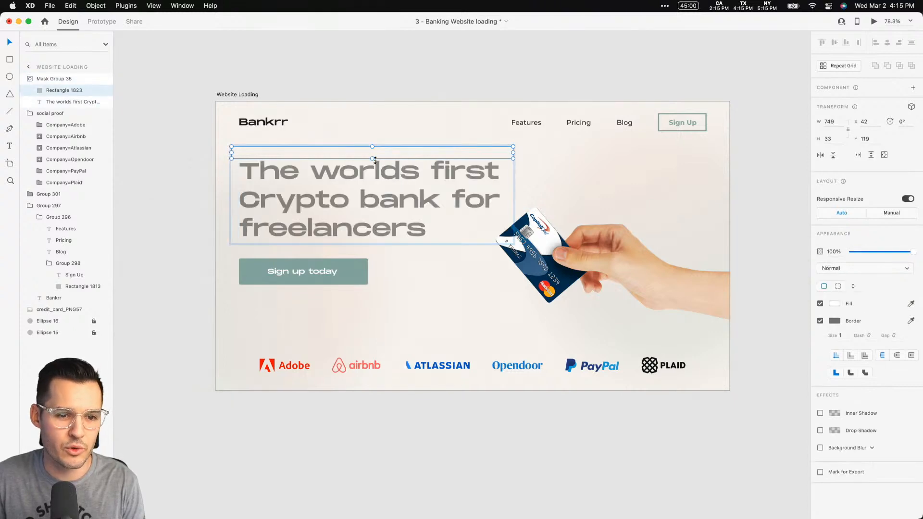
pyautogui.moveTo(372, 158); pyautogui.dragTo(376, 246)
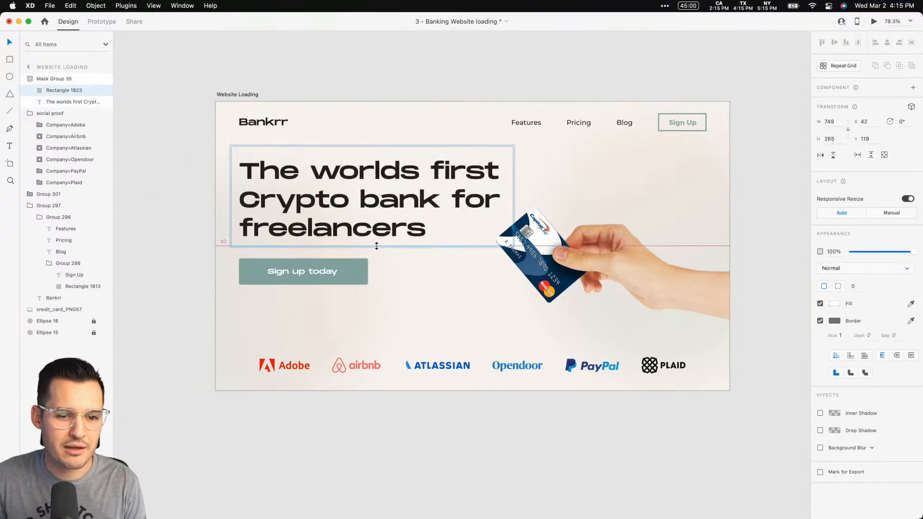
pyautogui.click(715, 457)
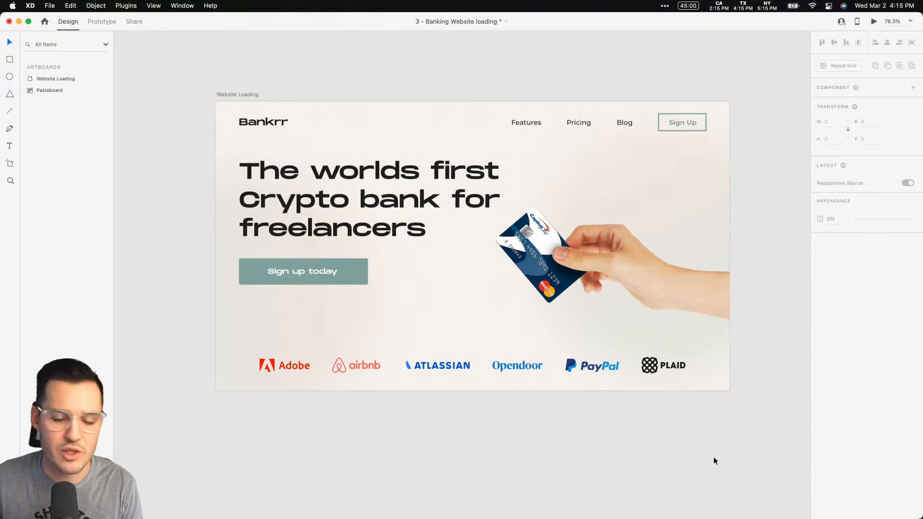
# - Move the Website Loading artboard horizontally to X 2260 and rename it 4
pyautogui.press('super+minus')
pyautogui.press('super+minus')
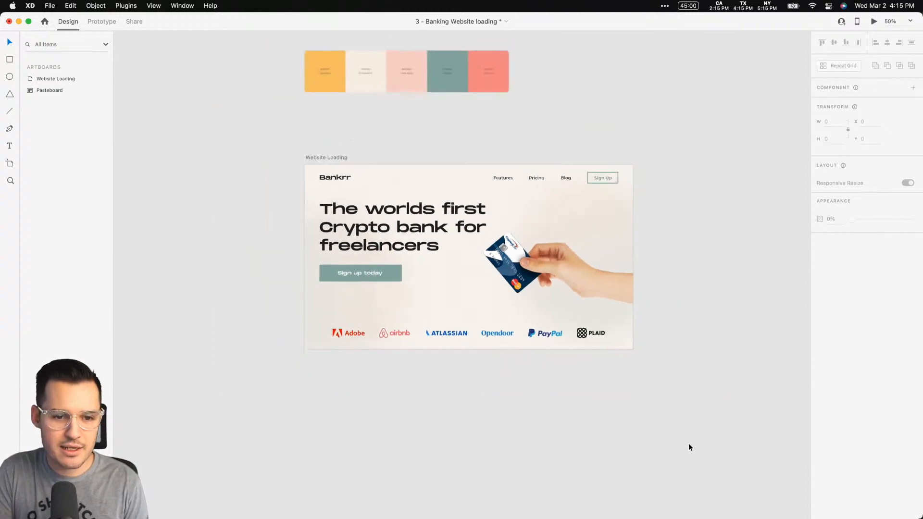
pyautogui.moveTo(375, 198); pyautogui.dragTo(589, 195)
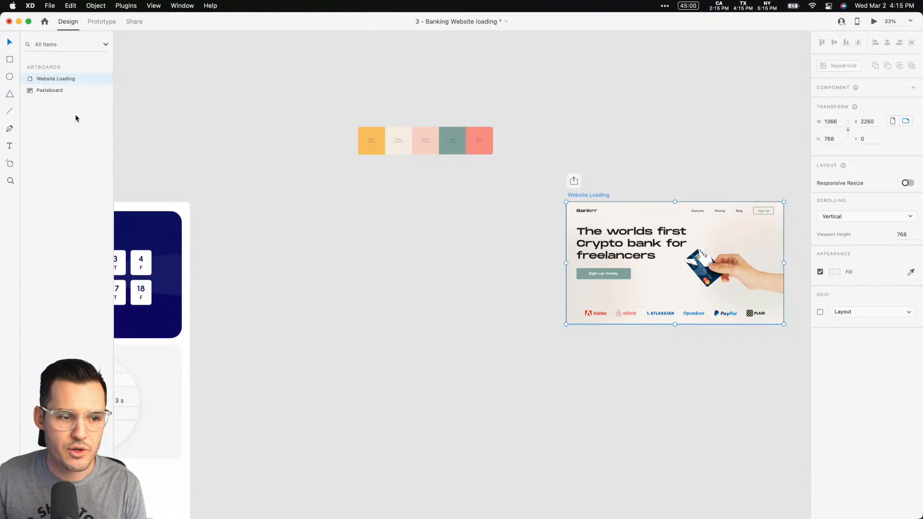
pyautogui.doubleClick(66, 79)
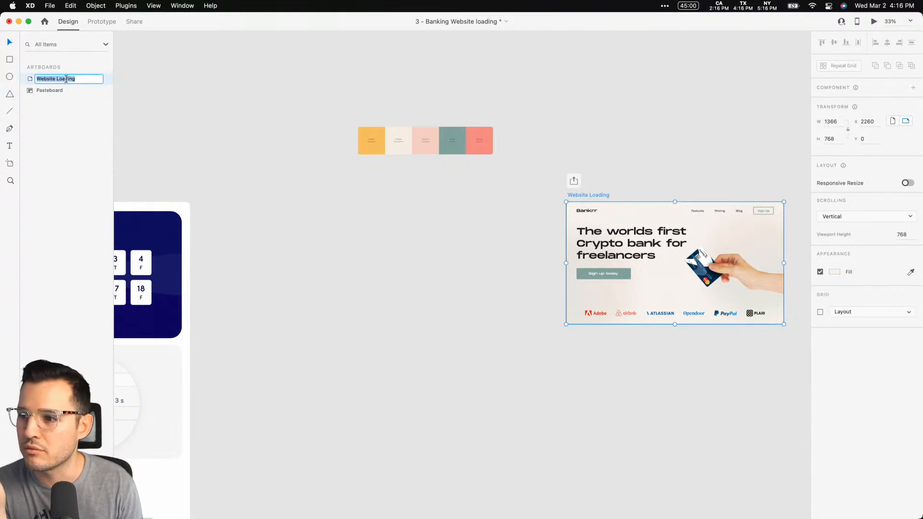
pyautogui.write('4')
pyautogui.press('Return')
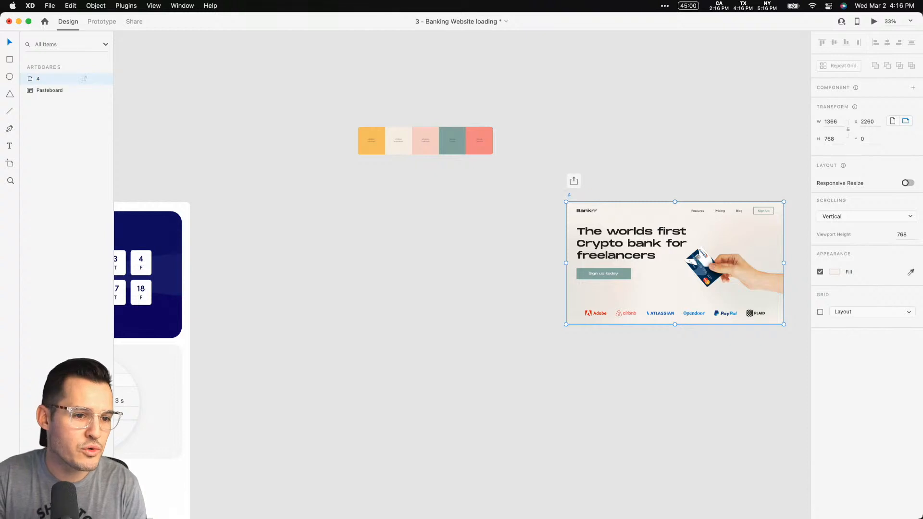
pyautogui.click(634, 193)
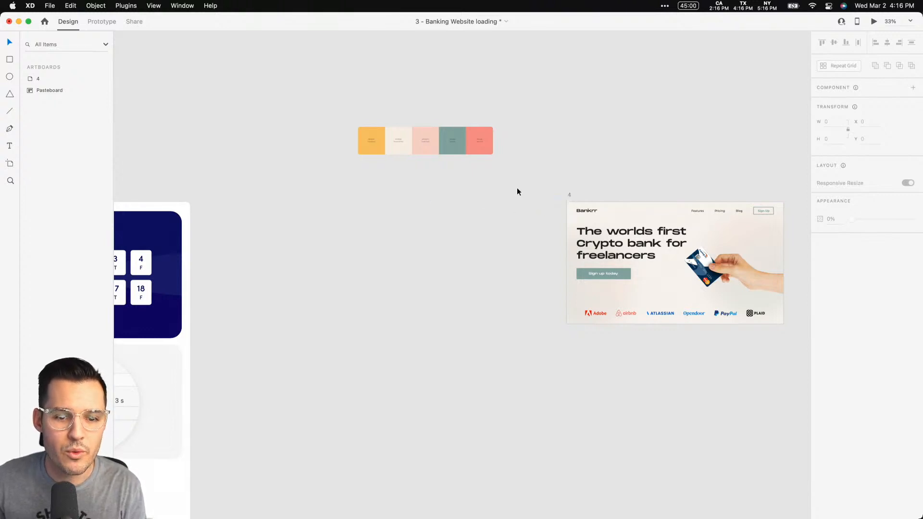
# - Duplicate artboard 4 to its left and move both artboards down together so the copy sits at X 126, Y 772
pyautogui.click(569, 194)
pyautogui.moveTo(570, 194); pyautogui.dragTo(343, 196)
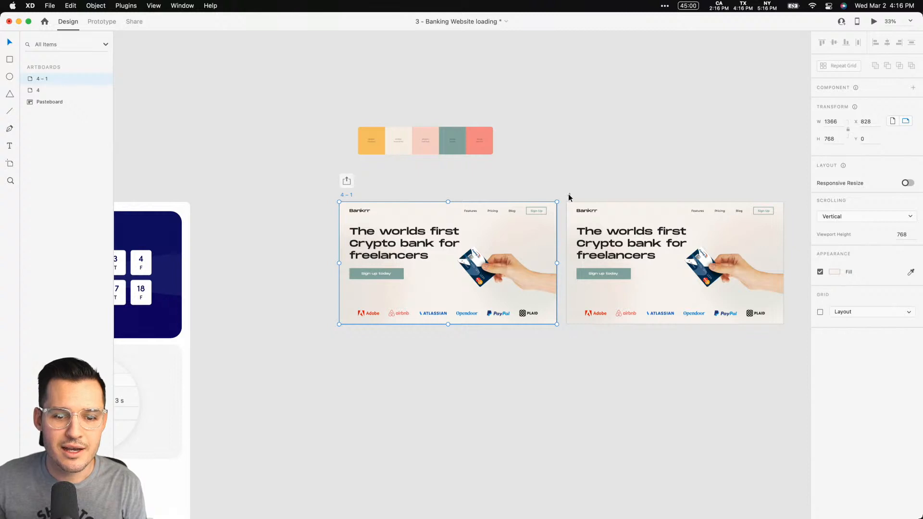
pyautogui.keyDown('shift'); pyautogui.click(569, 197); pyautogui.keyUp('shift')
pyautogui.moveTo(569, 197); pyautogui.dragTo(457, 316)
pyautogui.click(318, 313)
# - Rename the duplicated artboard as 3
pyautogui.click(232, 319)
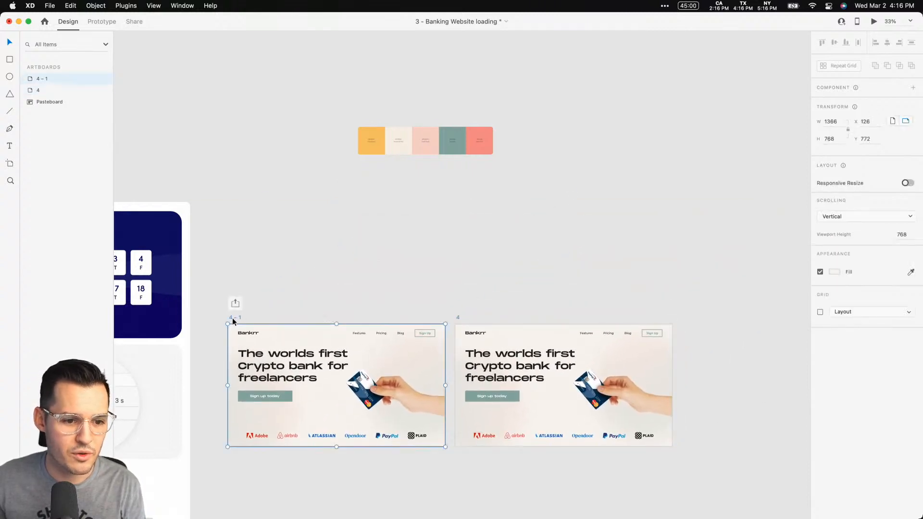
pyautogui.doubleClick(45, 79)
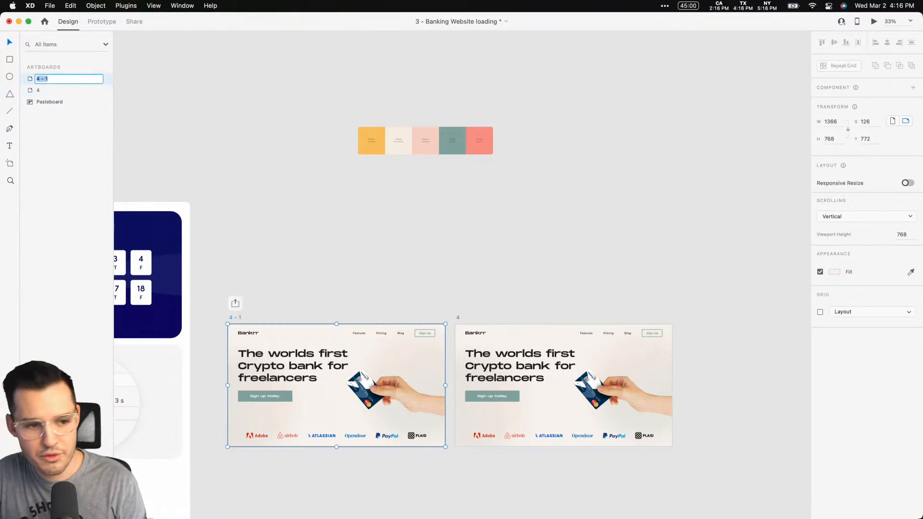
pyautogui.write('3')
pyautogui.press('Return')
pyautogui.click(251, 202)
# - On artboard 3, shift the Plaid logo down, and move PayPal and Plaid together below the artboard's lower edge to Y 807
pyautogui.moveTo(301, 292); pyautogui.dragTo(295, 175)
pyautogui.press('z')
pyautogui.moveTo(208, 186)
pyautogui.mouseDown()
pyautogui.moveTo(230, 215)
pyautogui.moveTo(435, 349)
pyautogui.mouseUp()
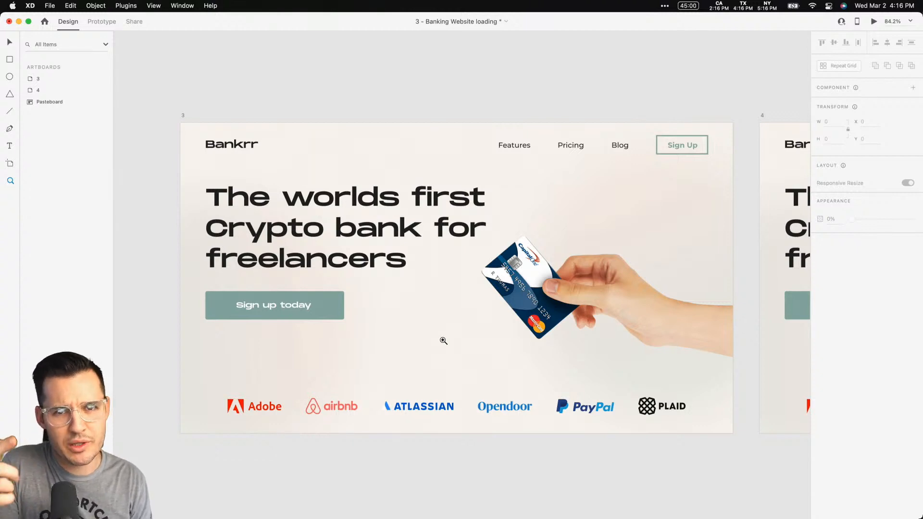
pyautogui.press('v')
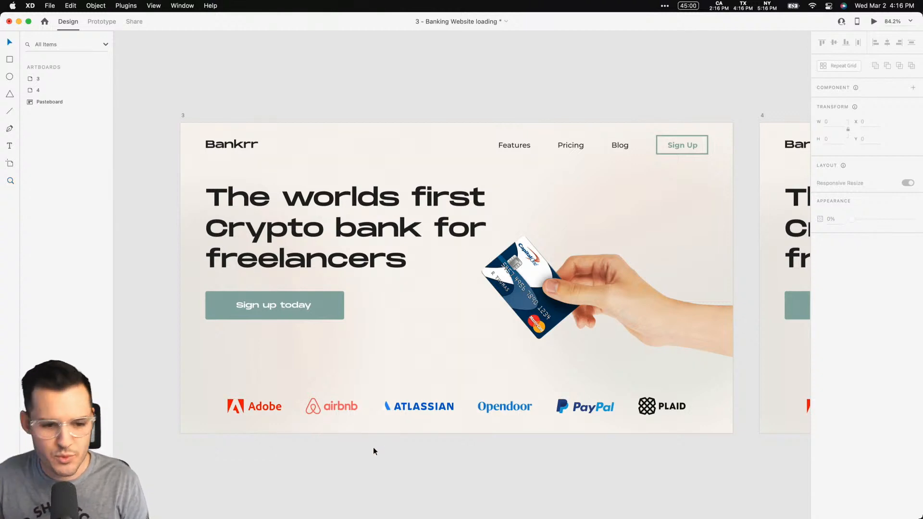
pyautogui.click(269, 407)
pyautogui.doubleClick(329, 410)
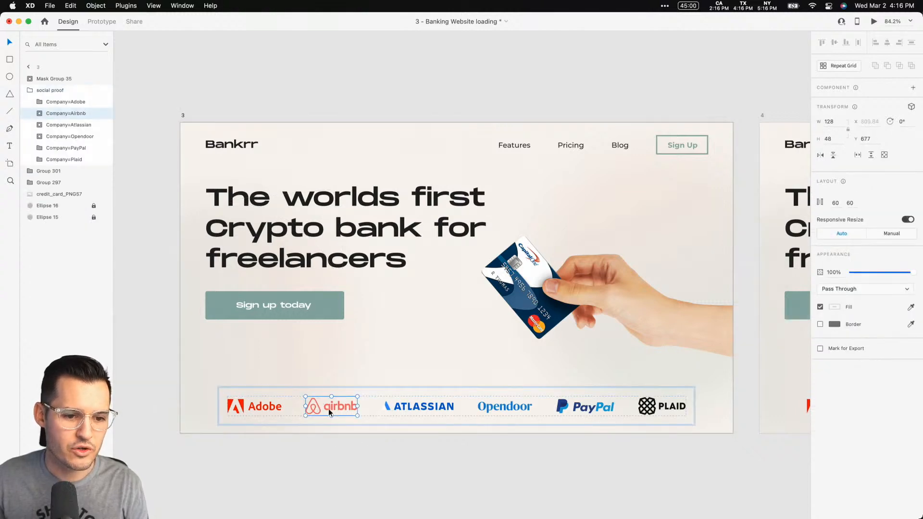
pyautogui.moveTo(647, 411); pyautogui.dragTo(647, 440)
pyautogui.keyDown('shift'); pyautogui.click(599, 408); pyautogui.keyUp('shift')
pyautogui.moveTo(599, 408); pyautogui.dragTo(599, 458)
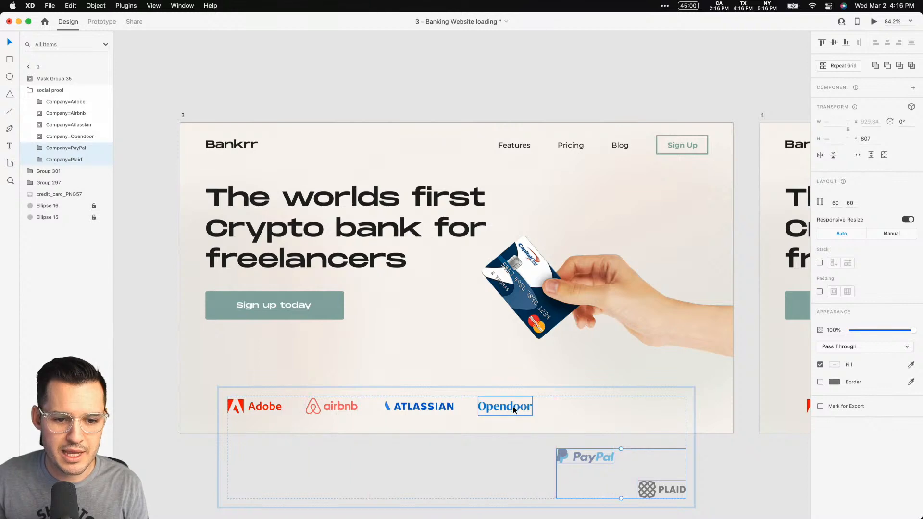
# - Add the Opendoor, Atlassian and Airbnb logos one by one to the moved selection, shifting it down each time to form a staircase
pyautogui.keyDown('shift'); pyautogui.click(513, 409); pyautogui.keyUp('shift')
pyautogui.moveTo(513, 409); pyautogui.dragTo(512, 451)
pyautogui.keyDown('shift'); pyautogui.click(423, 406); pyautogui.keyUp('shift')
pyautogui.moveTo(423, 407); pyautogui.dragTo(423, 451)
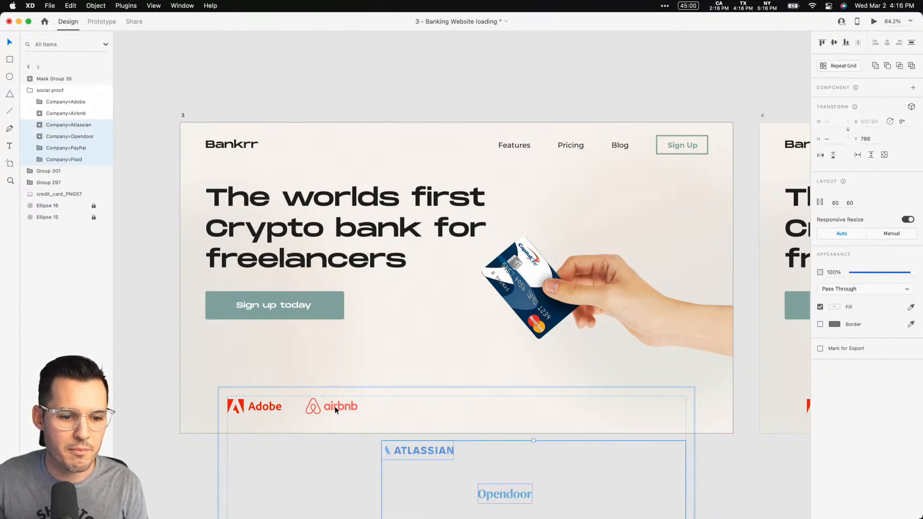
pyautogui.keyDown('shift'); pyautogui.click(335, 409); pyautogui.keyUp('shift')
pyautogui.moveTo(335, 409); pyautogui.dragTo(334, 467)
pyautogui.press('Escape')
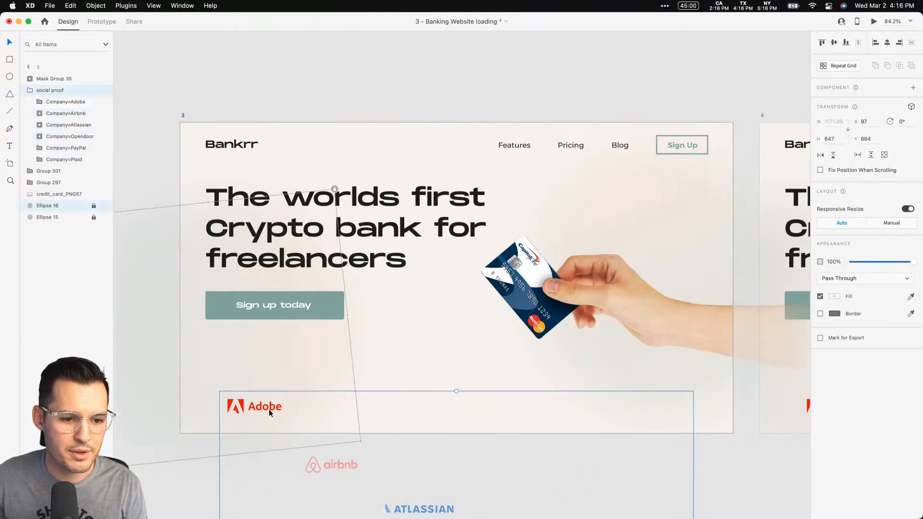
# - Move the social proof logo group on artboard 3 down to Y 747 and bring it to the front
pyautogui.press('super+z')
pyautogui.click(166, 435)
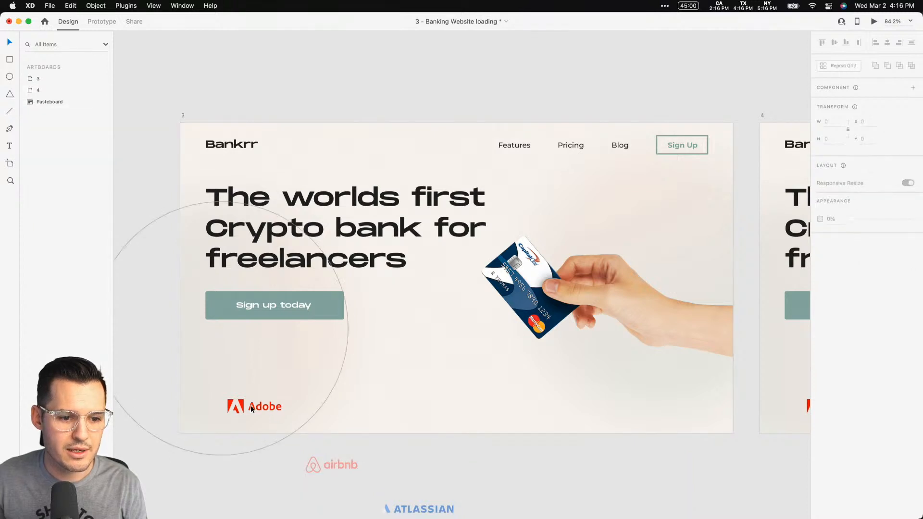
pyautogui.moveTo(250, 405); pyautogui.dragTo(261, 437)
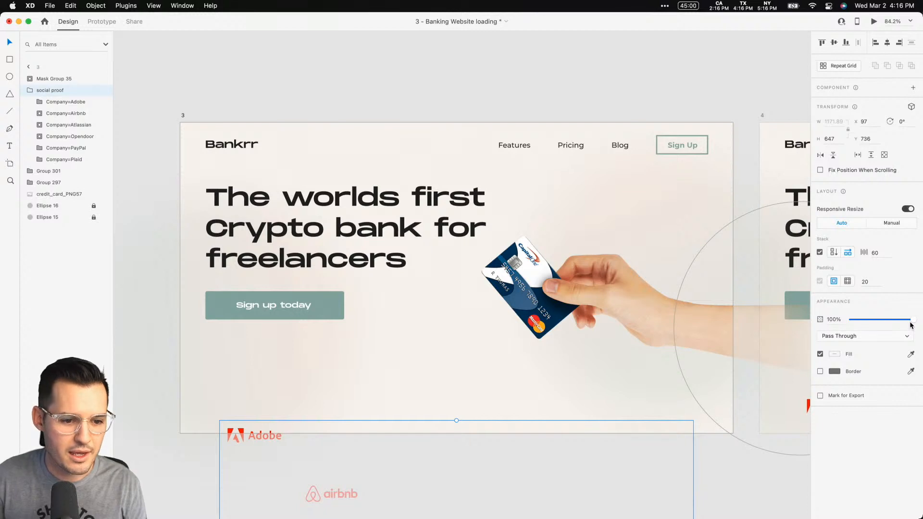
pyautogui.hotkey('shift', 'Down')
pyautogui.press('Down')
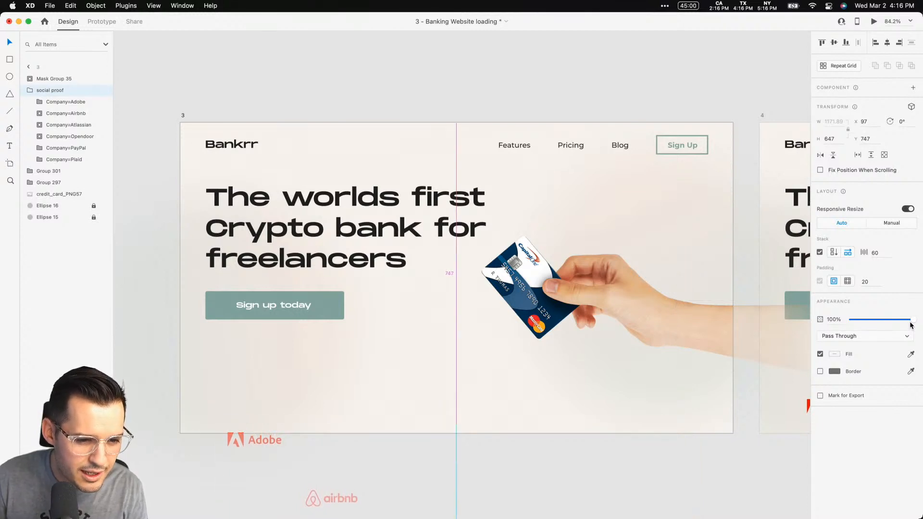
pyautogui.press('super+shift+bracketright')
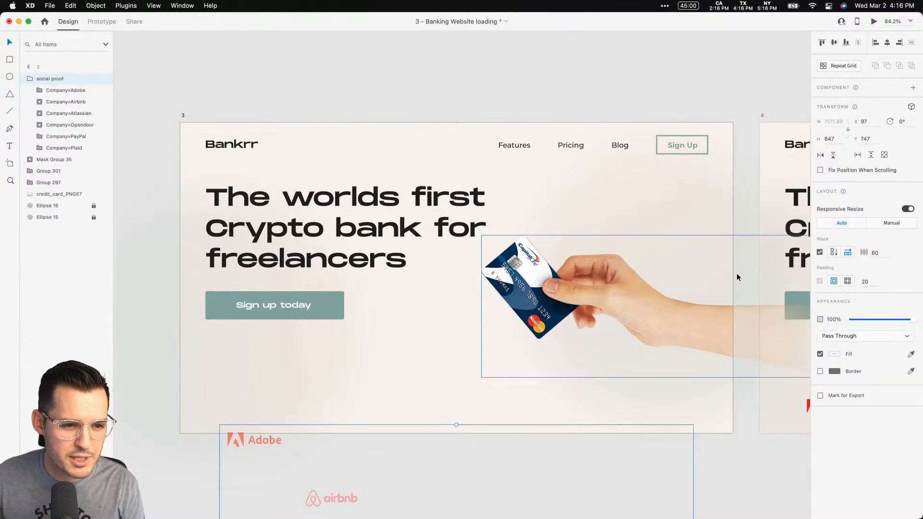
pyautogui.click(367, 85)
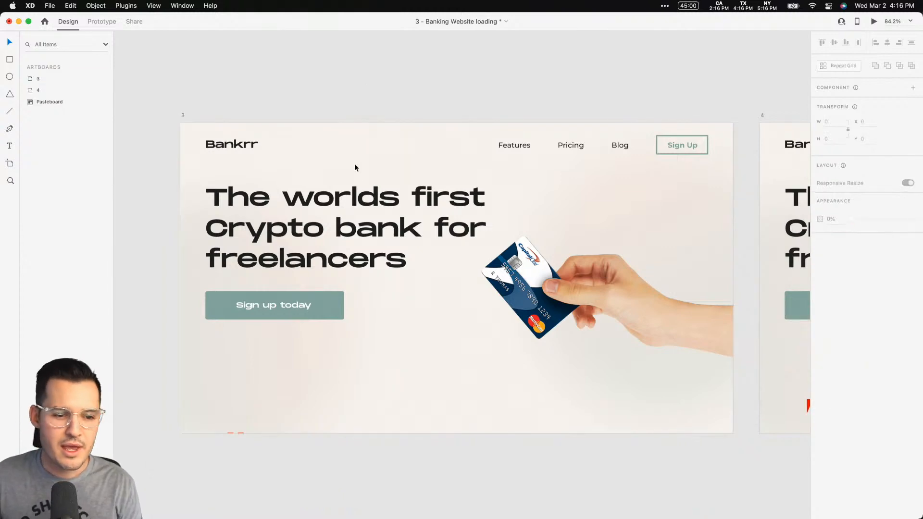
# - Duplicate artboard 3 and place the copy directly above artboard 4 at X 1558, Y -96
pyautogui.press('super+minus')
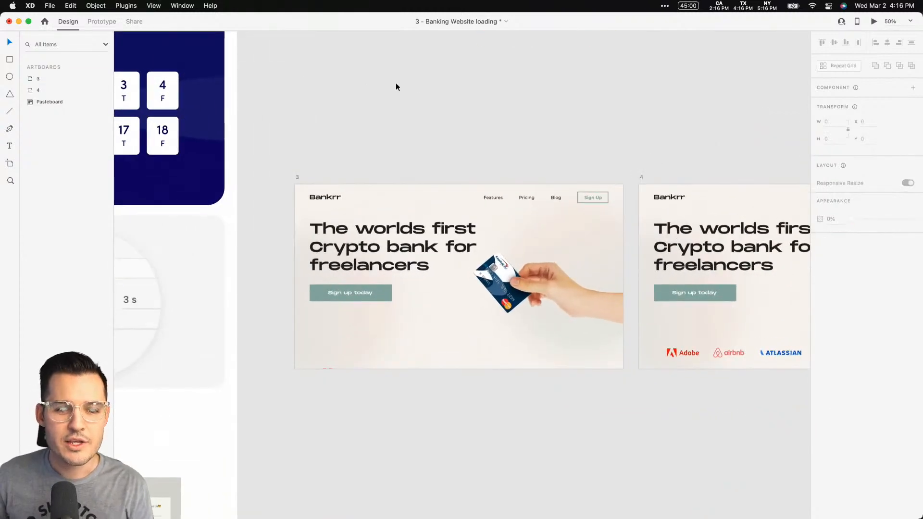
pyautogui.hscroll(5, 396, 87)
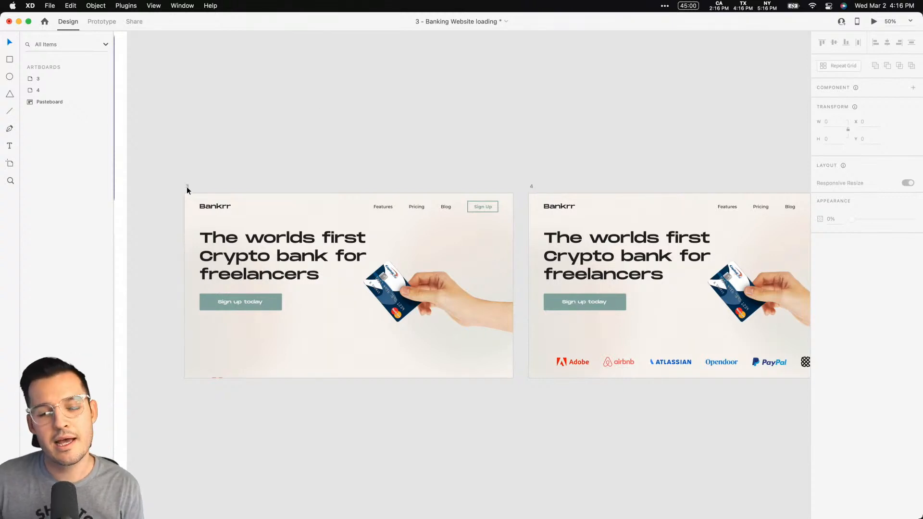
pyautogui.moveTo(188, 190); pyautogui.dragTo(532, 103)
pyautogui.moveTo(618, 91); pyautogui.dragTo(382, 91)
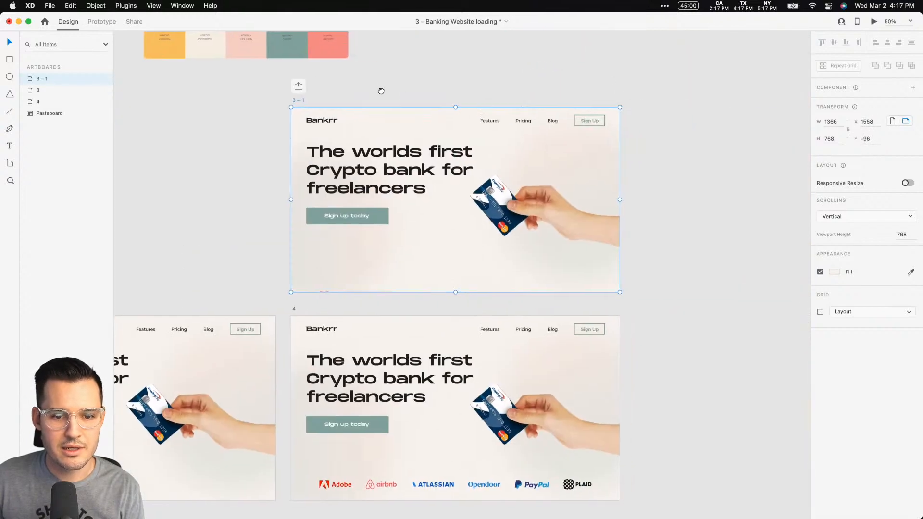
# - On the copy of artboard 3, move the credit card hand image off the artboard's right edge and rotate it counterclockwise
pyautogui.click(526, 232)
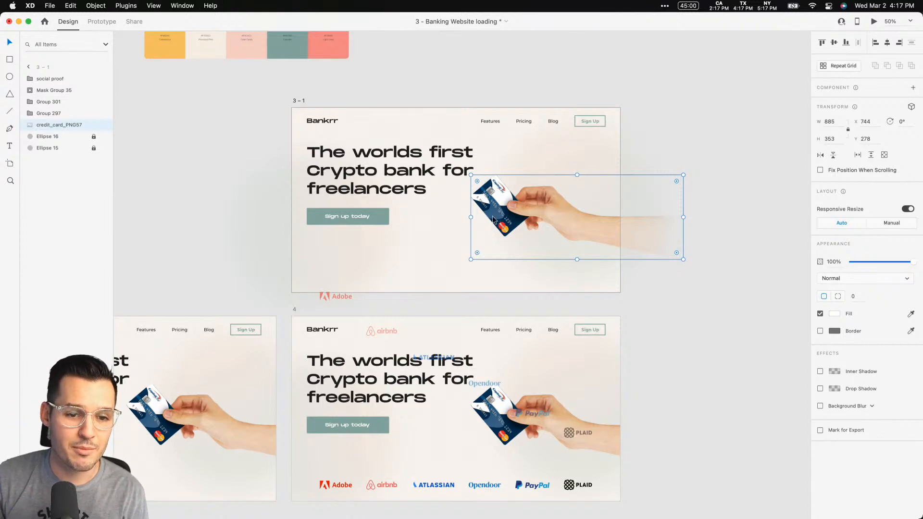
pyautogui.moveTo(494, 220); pyautogui.dragTo(626, 212)
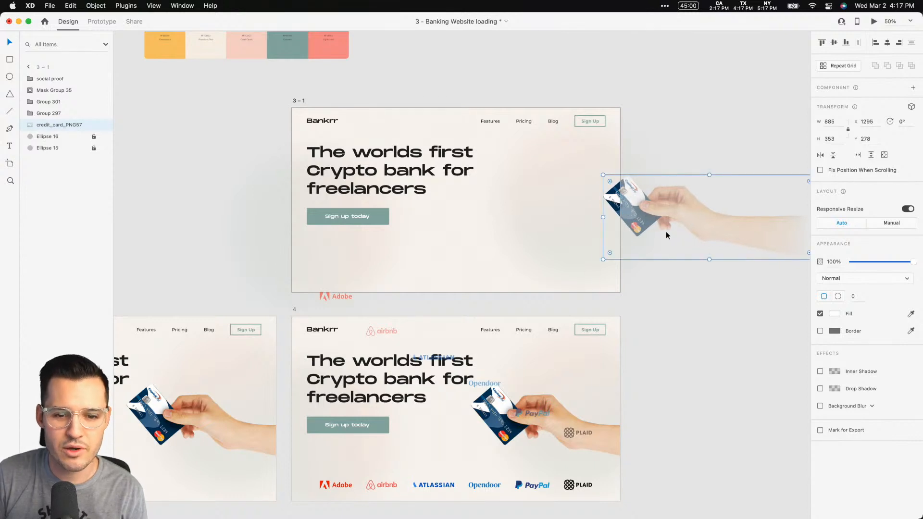
pyautogui.hscroll(3, 635, 154)
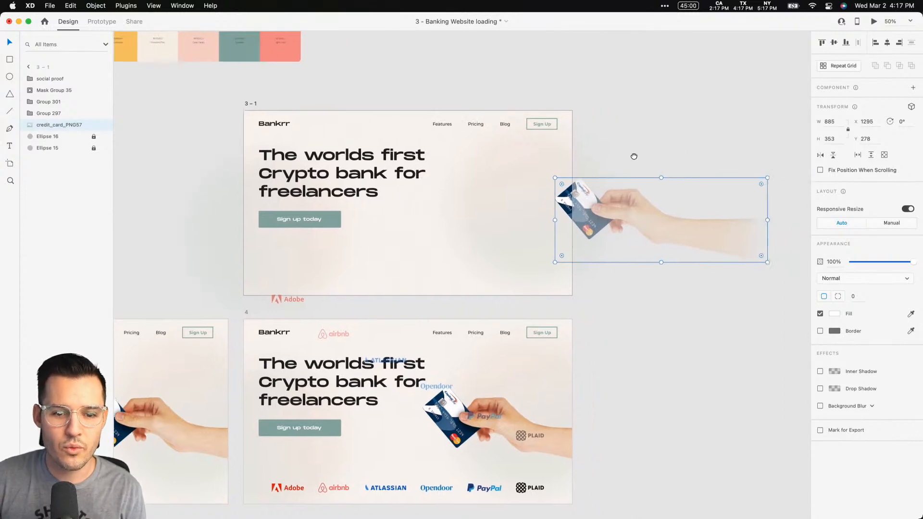
pyautogui.moveTo(551, 175); pyautogui.dragTo(563, 259)
pyautogui.click(668, 363)
pyautogui.moveTo(622, 287); pyautogui.dragTo(762, 269)
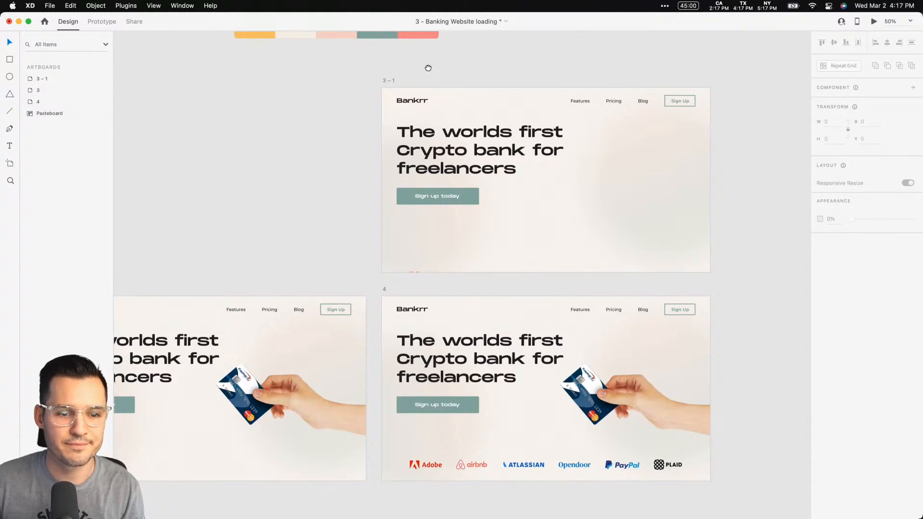
# - Rename the artboard 3 copy as 2
pyautogui.moveTo(381, 79); pyautogui.dragTo(542, 84)
pyautogui.click(545, 88)
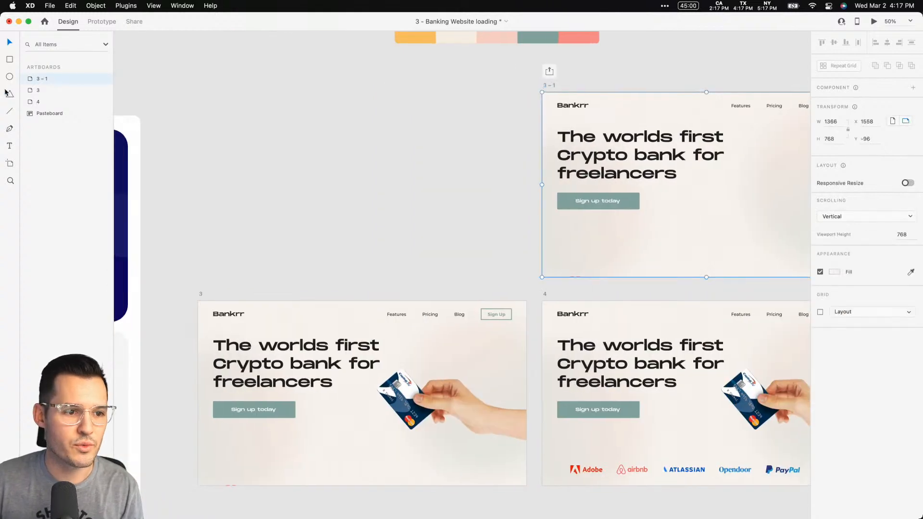
pyautogui.doubleClick(47, 78)
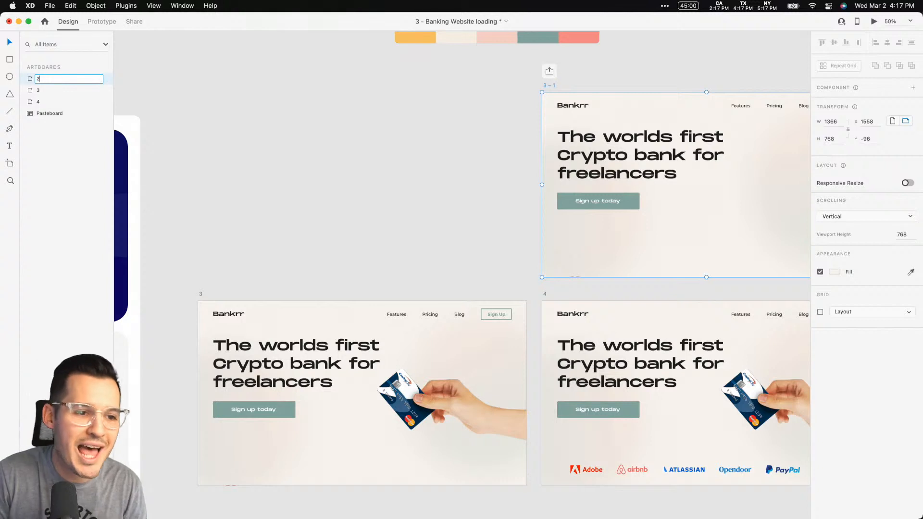
pyautogui.press('Return')
pyautogui.click(540, 94)
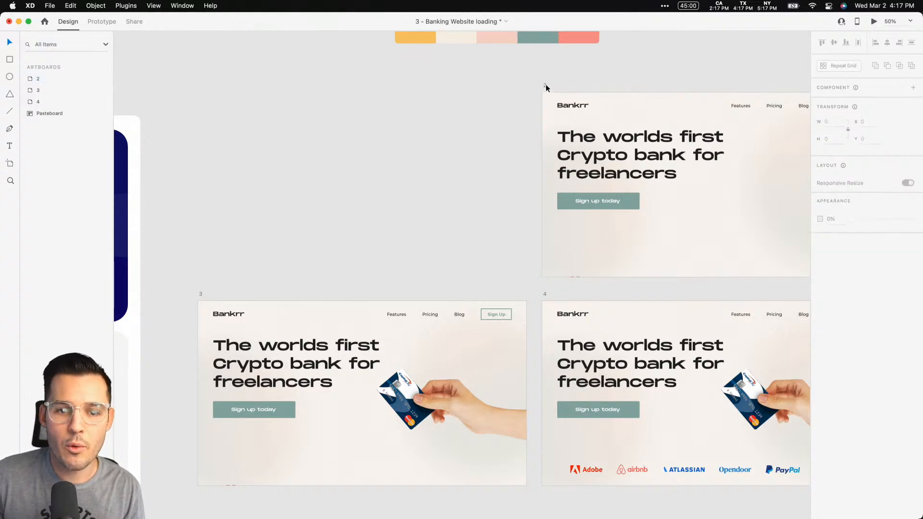
# - Duplicate artboard 2 and place the copy directly above artboard 3 at X 126, Y -96
pyautogui.moveTo(546, 85); pyautogui.dragTo(200, 86)
pyautogui.click(264, 69)
pyautogui.moveTo(279, 70); pyautogui.dragTo(342, 87)
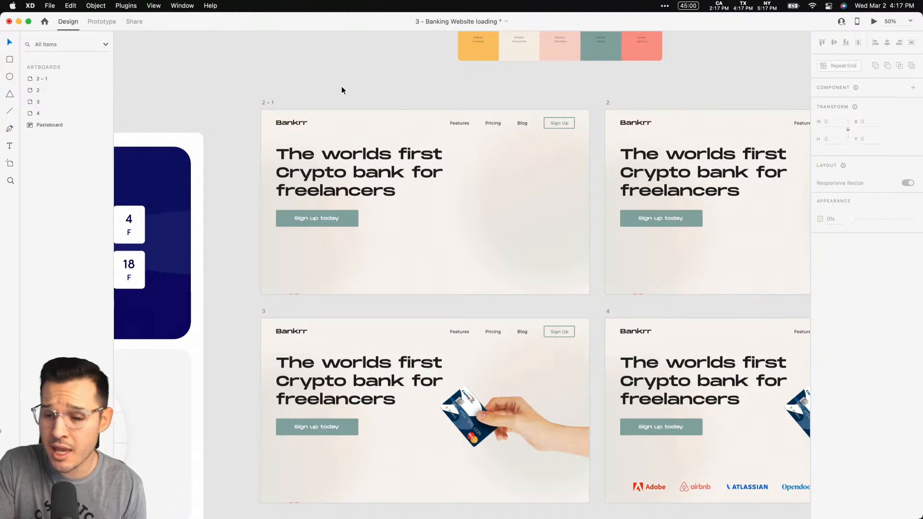
# - On the artboard 2 copy, shrink the headline's mask rectangle upward from its lower edge so it hides the text
pyautogui.click(345, 176)
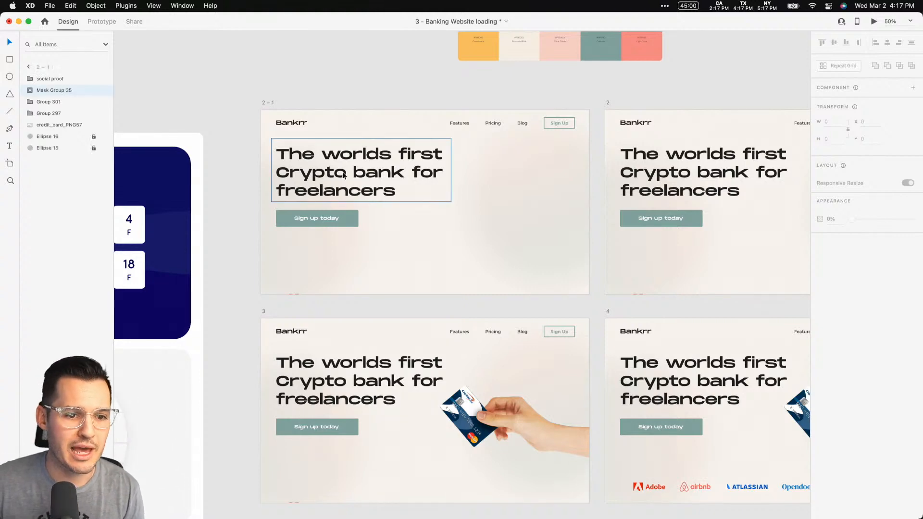
pyautogui.doubleClick(348, 174)
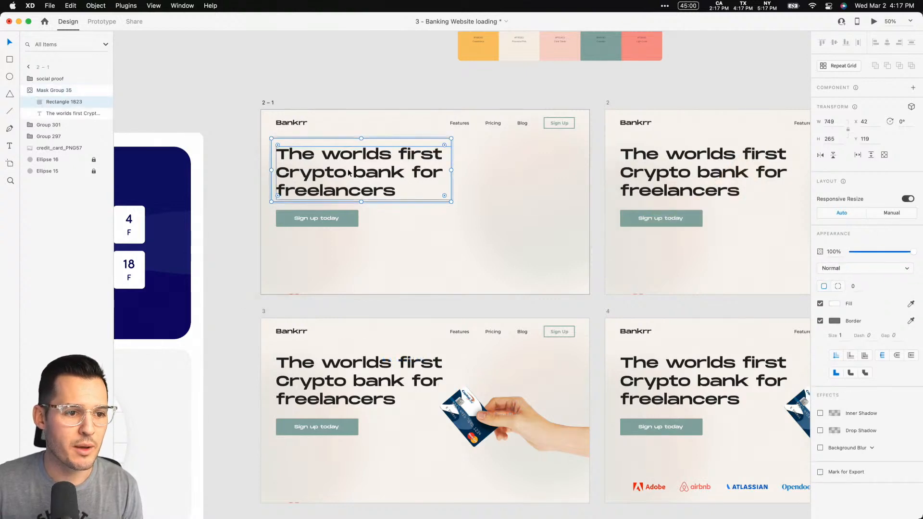
pyautogui.moveTo(361, 201); pyautogui.dragTo(359, 155)
# - Move the "Sign up today" button group on the artboard 2 copy past the artboard's left edge to about X -334
pyautogui.moveTo(356, 218); pyautogui.dragTo(268, 219)
pyautogui.press('Left')
pyautogui.press('Left')
pyautogui.press('Left')
pyautogui.press('Left')
pyautogui.press('Left')
pyautogui.press('Left')
pyautogui.press('Left')
pyautogui.press('Left')
pyautogui.press('Left')
pyautogui.press('Left')
pyautogui.press('Left')
pyautogui.press('Left')
pyautogui.press('Left')
pyautogui.press('Left')
pyautogui.press('Left')
pyautogui.press('Left')
pyautogui.press('Left')
pyautogui.press('Left')
pyautogui.press('Left')
pyautogui.press('Left')
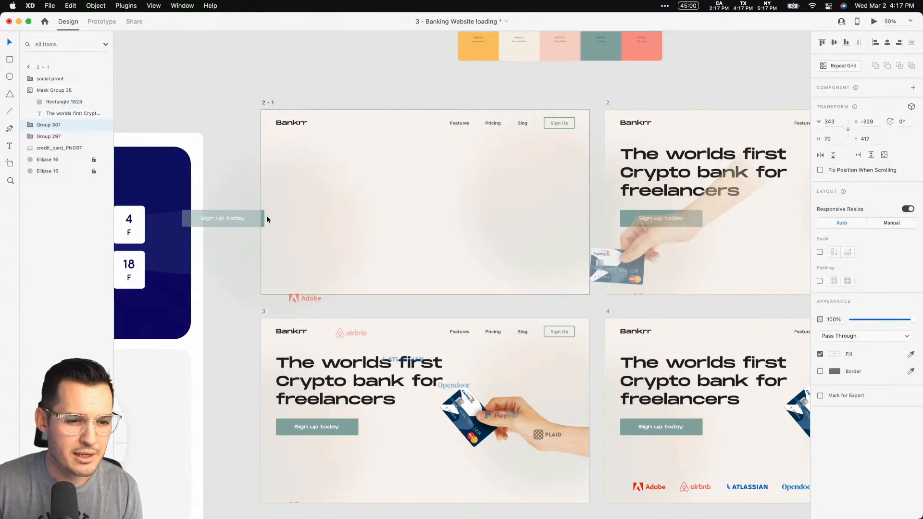
pyautogui.click(455, 100)
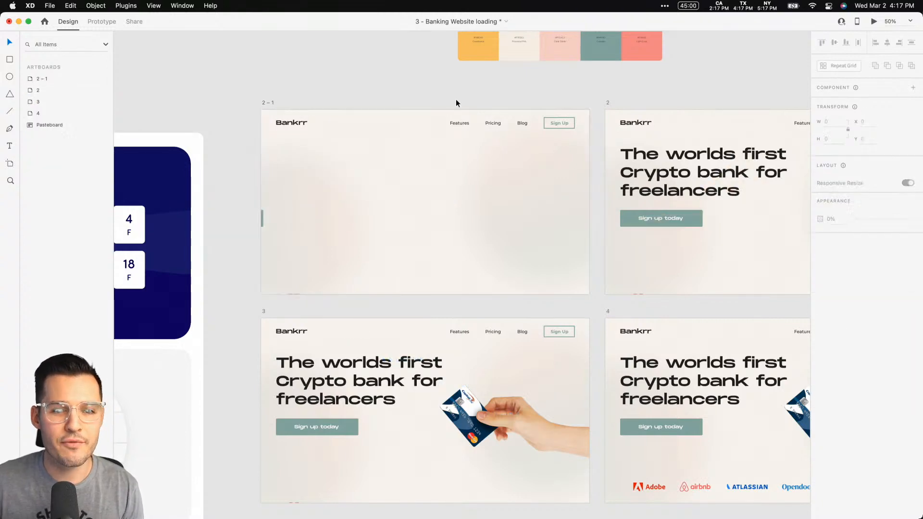
# - Move the navigation bar group on the artboard 2 copy up over the artboard's upper edge to Y -40
pyautogui.scroll(2, 481, 100)
pyautogui.moveTo(483, 91); pyautogui.dragTo(164, 80)
pyautogui.moveTo(356, 76); pyautogui.dragTo(578, 79)
pyautogui.moveTo(474, 70); pyautogui.dragTo(319, 101)
pyautogui.click(664, 115)
pyautogui.moveTo(666, 116); pyautogui.dragTo(396, 96)
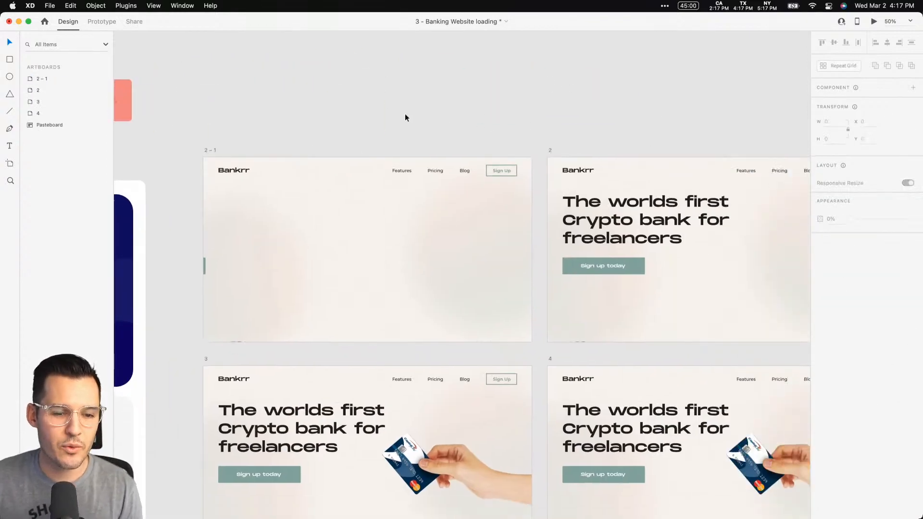
pyautogui.click(397, 169)
pyautogui.moveTo(396, 170); pyautogui.dragTo(398, 153)
pyautogui.click(316, 108)
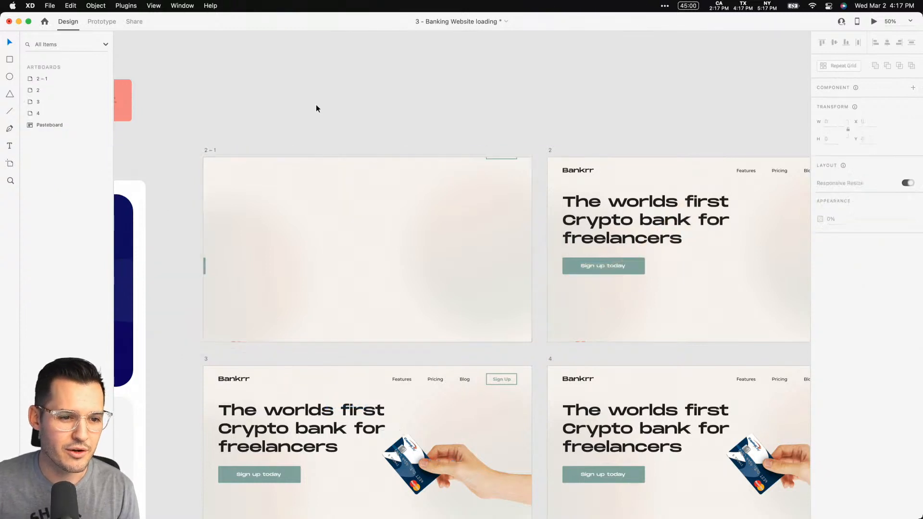
# - Set the opacity of the moved "Sign up today" button group and the navigation bar group to 0%
pyautogui.scroll(2, 241, 261)
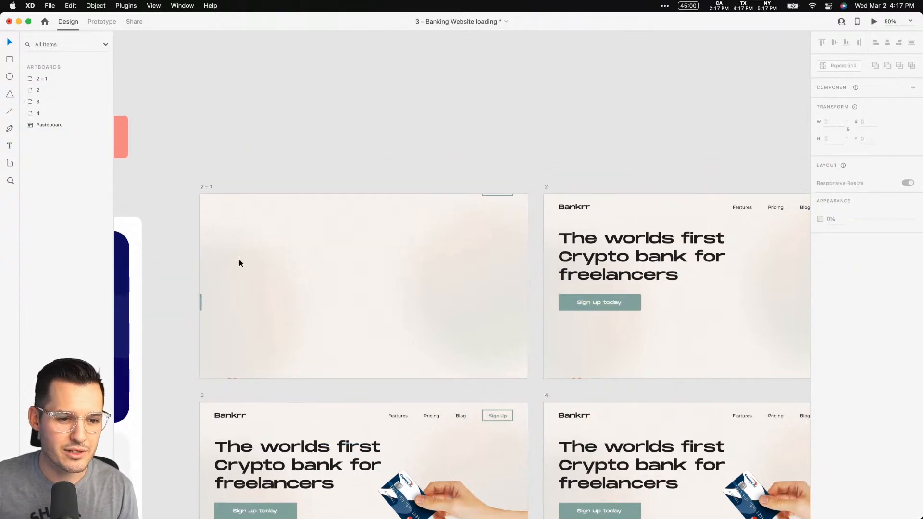
pyautogui.click(195, 303)
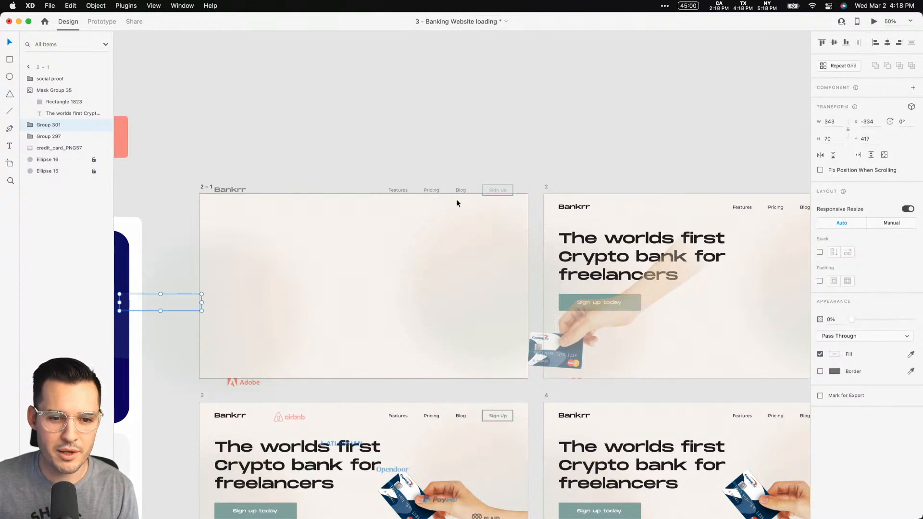
pyautogui.click(497, 193)
pyautogui.moveTo(914, 319); pyautogui.dragTo(818, 318)
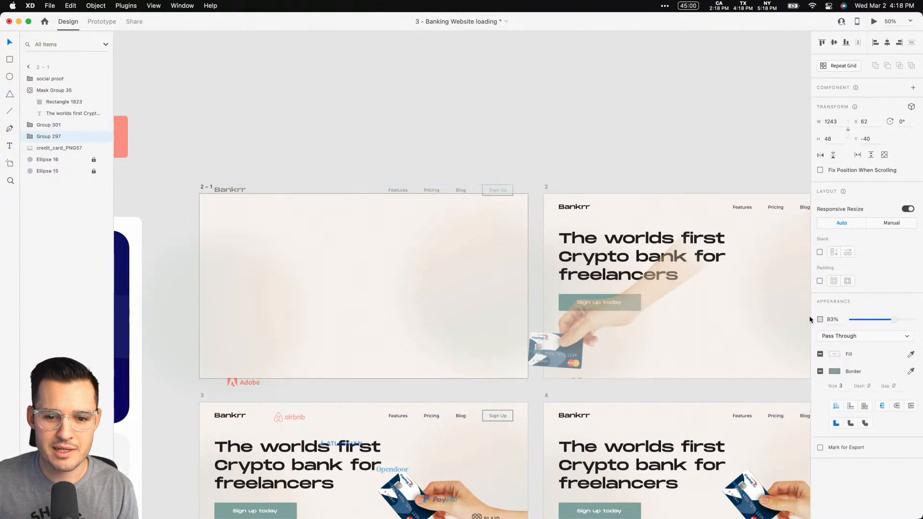
pyautogui.click(239, 165)
pyautogui.moveTo(272, 140); pyautogui.dragTo(260, 182)
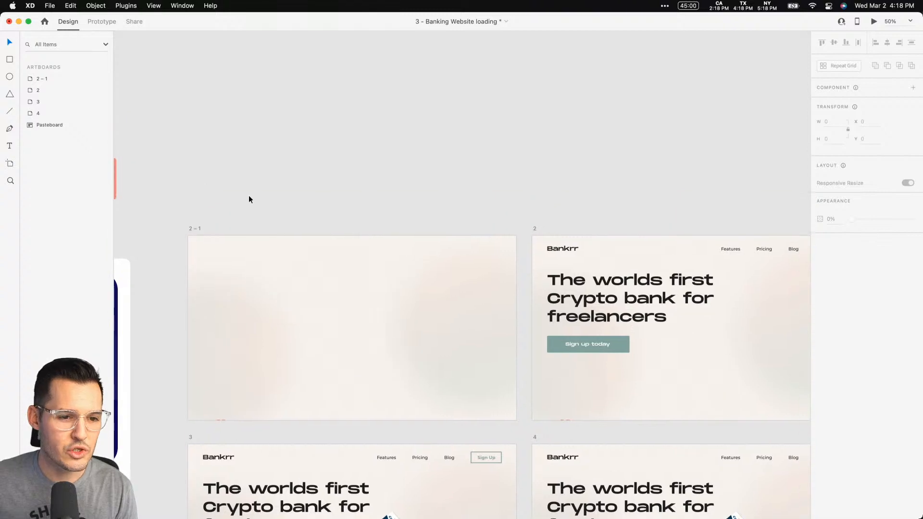
# - Rename the emptied artboard 2 copy as 0
pyautogui.click(191, 228)
pyautogui.doubleClick(47, 83)
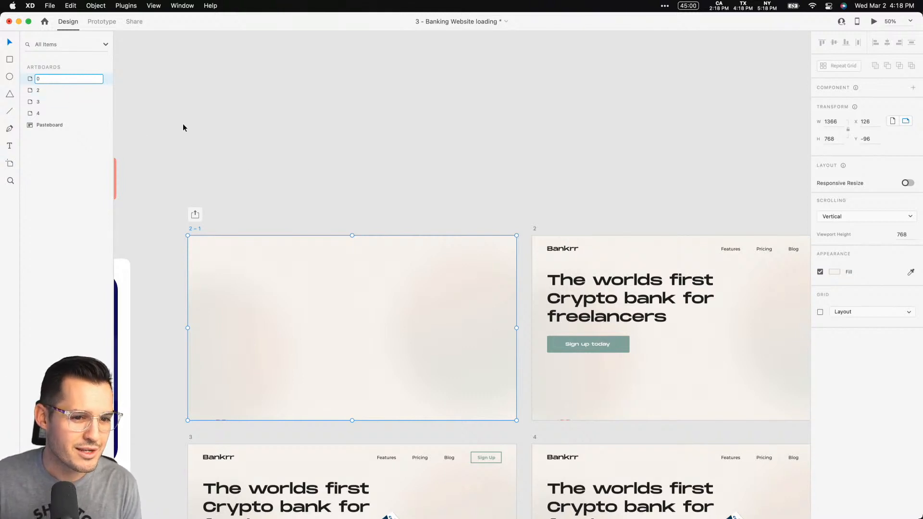
pyautogui.write('0')
pyautogui.press('Return')
# - Rename the emptied artboard as 1
pyautogui.click(50, 91)
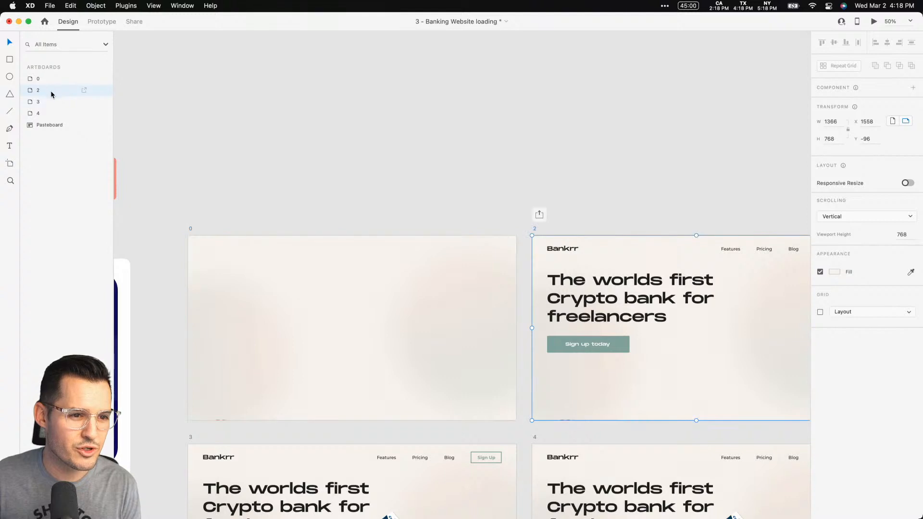
pyautogui.click(190, 229)
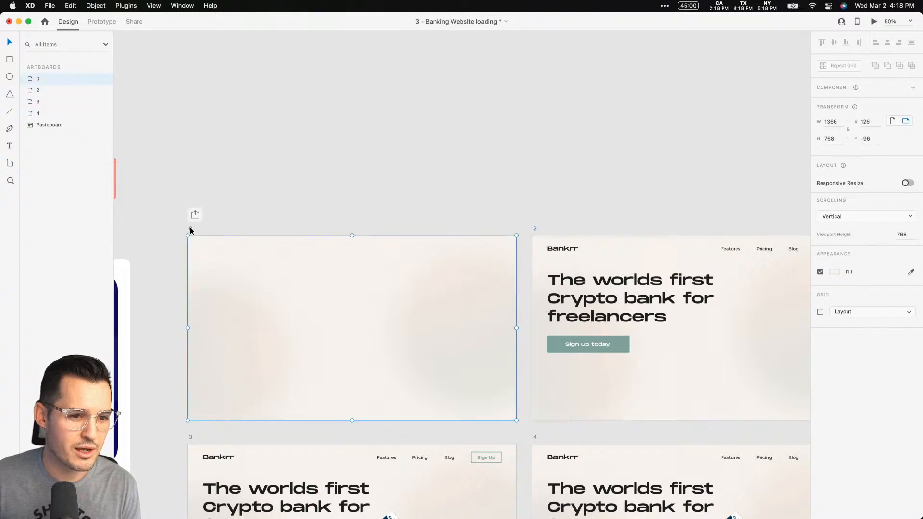
pyautogui.doubleClick(40, 80)
pyautogui.write('1')
pyautogui.click(266, 88)
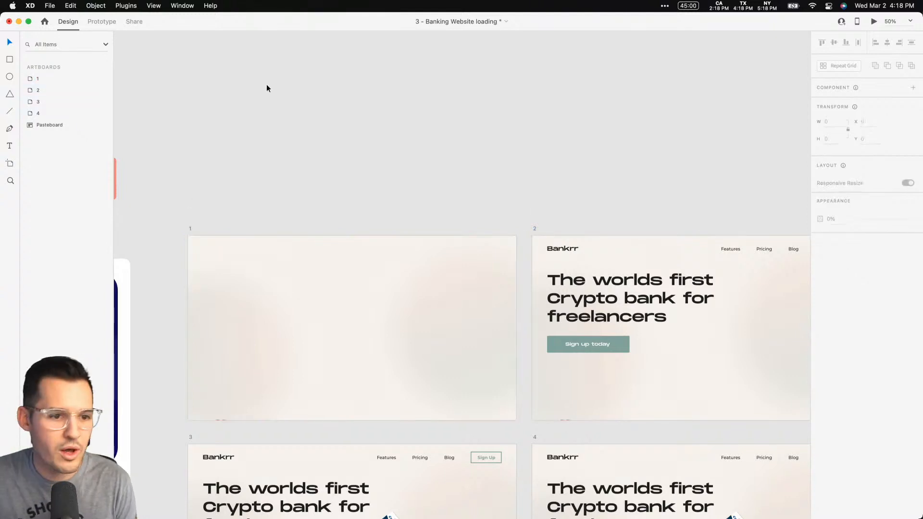
# - Duplicate artboard 1 and place the copy above artboards 1 and 2, centered over the gap between them
pyautogui.moveTo(190, 229); pyautogui.dragTo(370, 58)
pyautogui.click(406, 187)
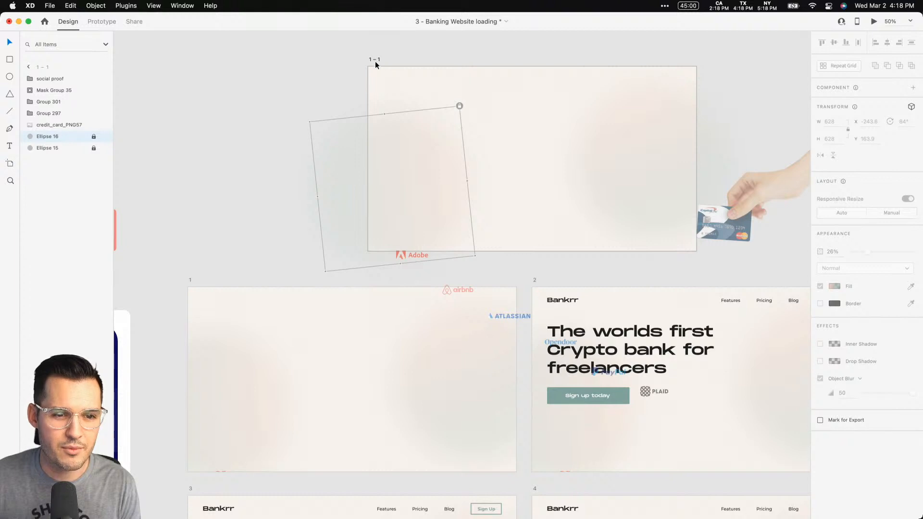
pyautogui.click(439, 57)
pyautogui.hscroll(4, 385, 68)
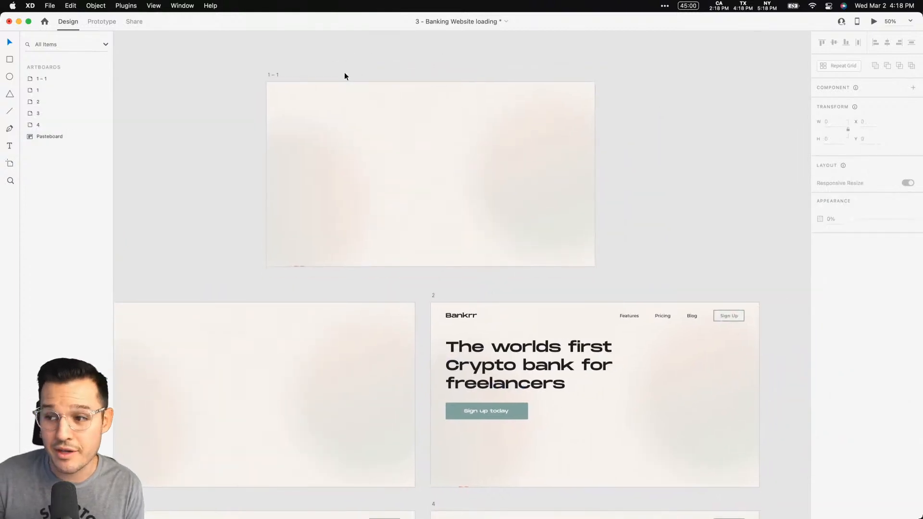
# - Open the LottieFiles plugin, search it for "money", and widen the plugin area to show the results in a grid
pyautogui.press('alt+super+p')
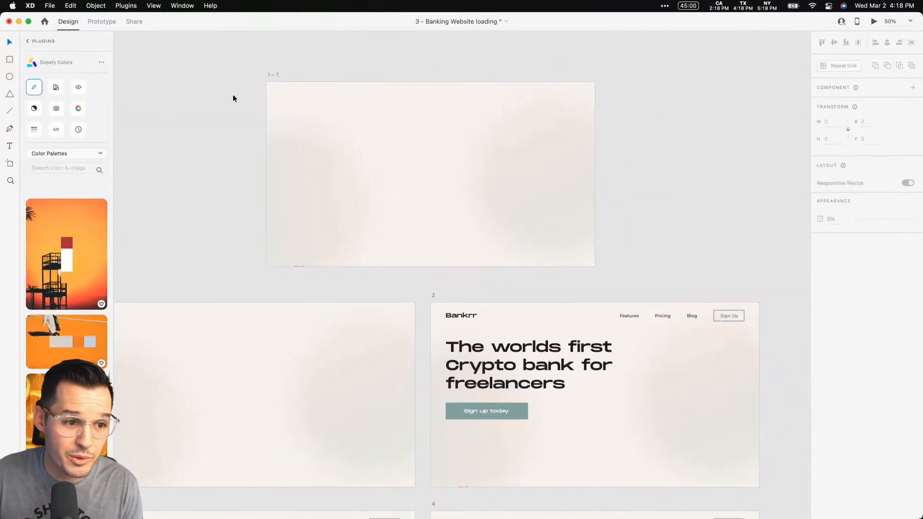
pyautogui.click(28, 42)
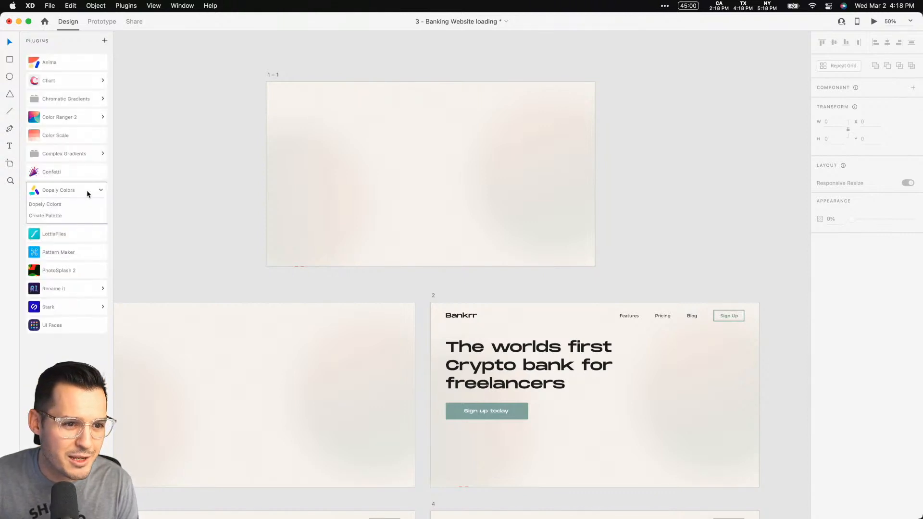
pyautogui.click(70, 234)
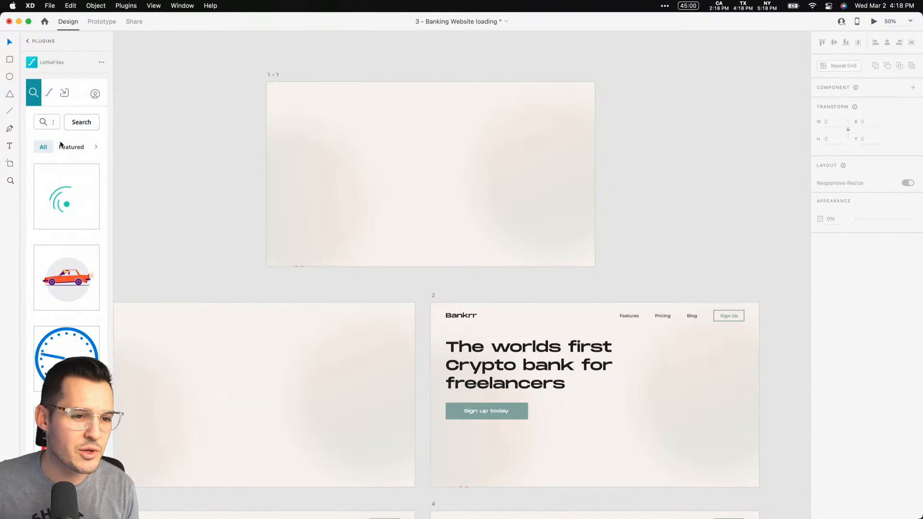
pyautogui.click(48, 126)
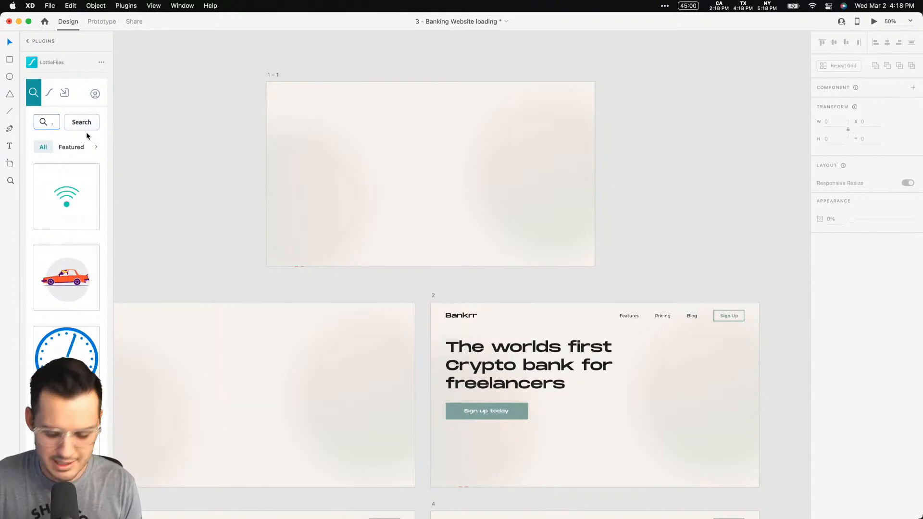
pyautogui.write('money')
pyautogui.press('Return')
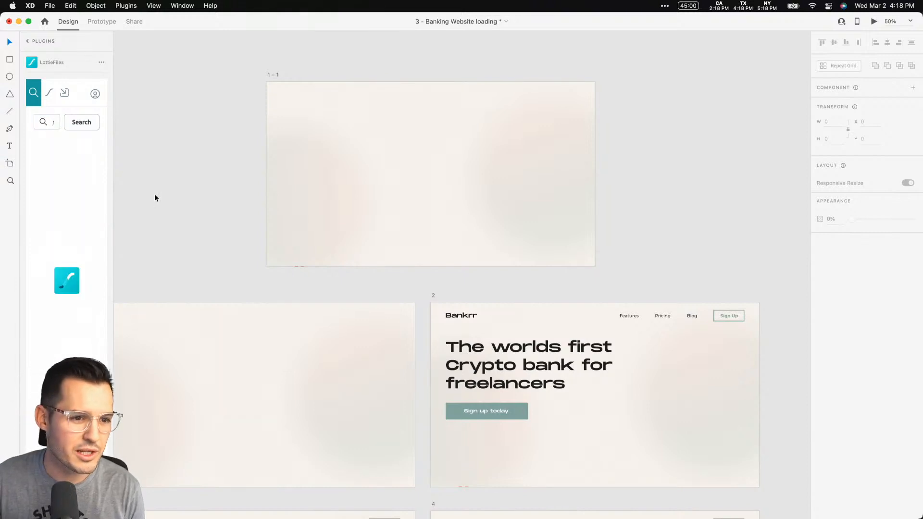
pyautogui.moveTo(111, 203); pyautogui.dragTo(279, 202)
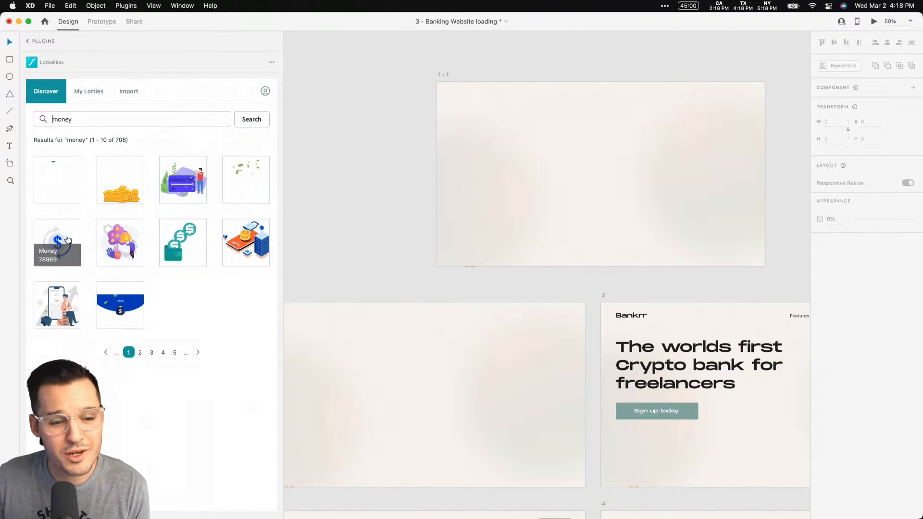
# - Place the outlined banknote and checkmark animation from the fourth results page on the artboard 1 copy, centered vertically
pyautogui.click(202, 353)
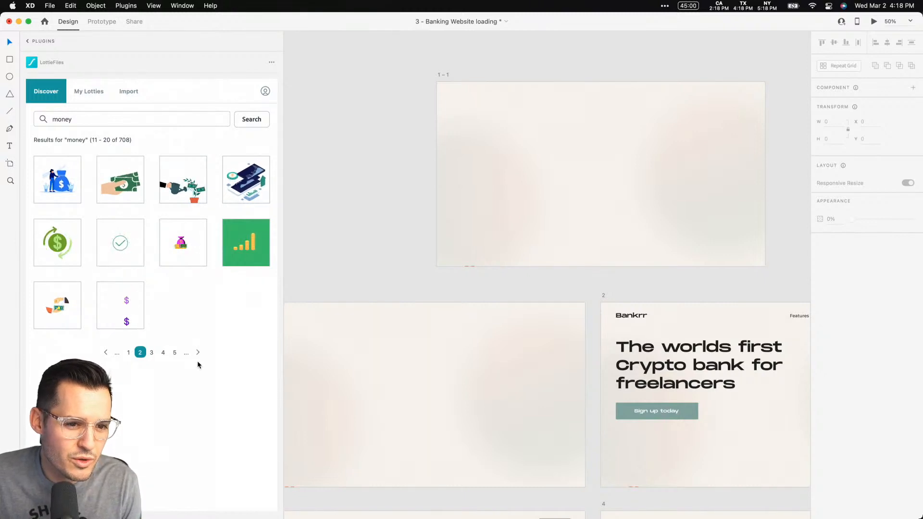
pyautogui.click(198, 353)
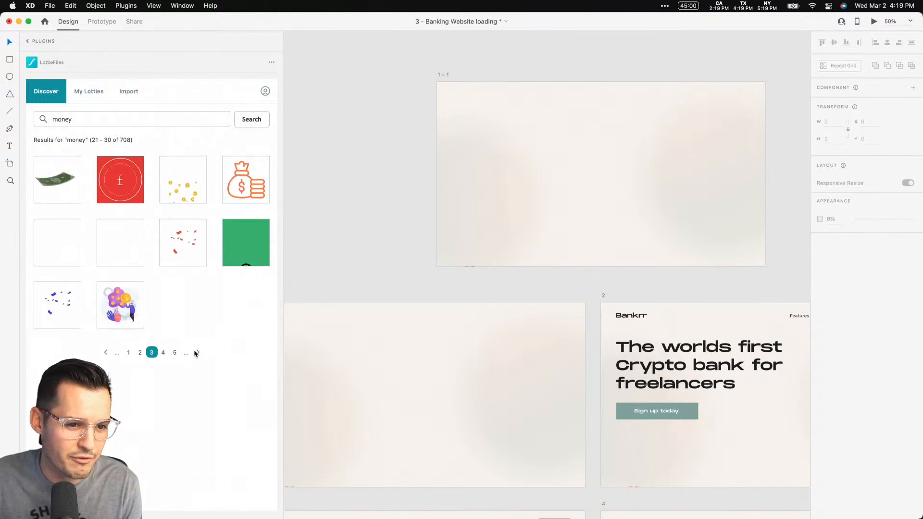
pyautogui.click(197, 352)
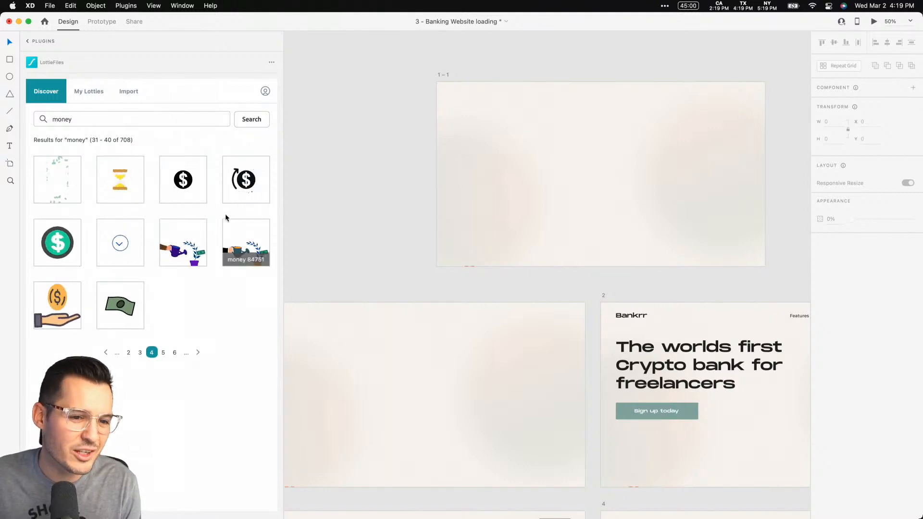
pyautogui.moveTo(126, 244); pyautogui.dragTo(599, 179)
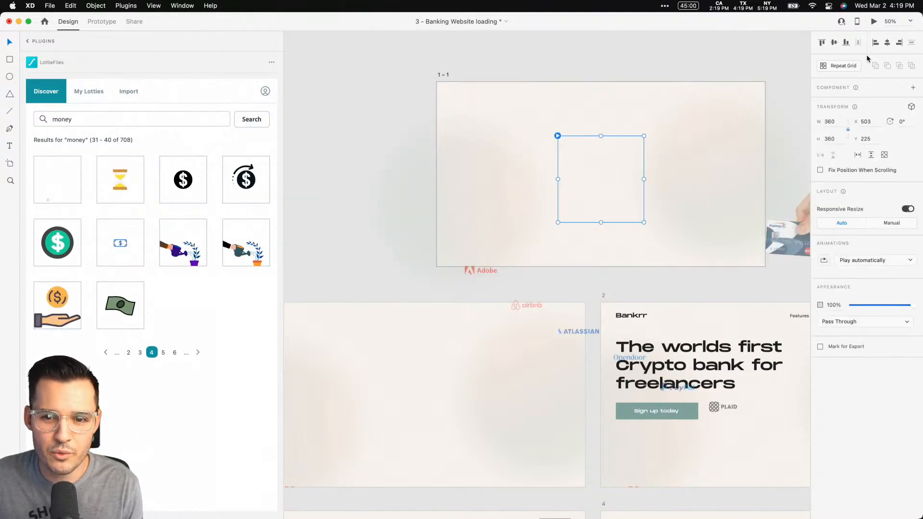
pyautogui.click(834, 42)
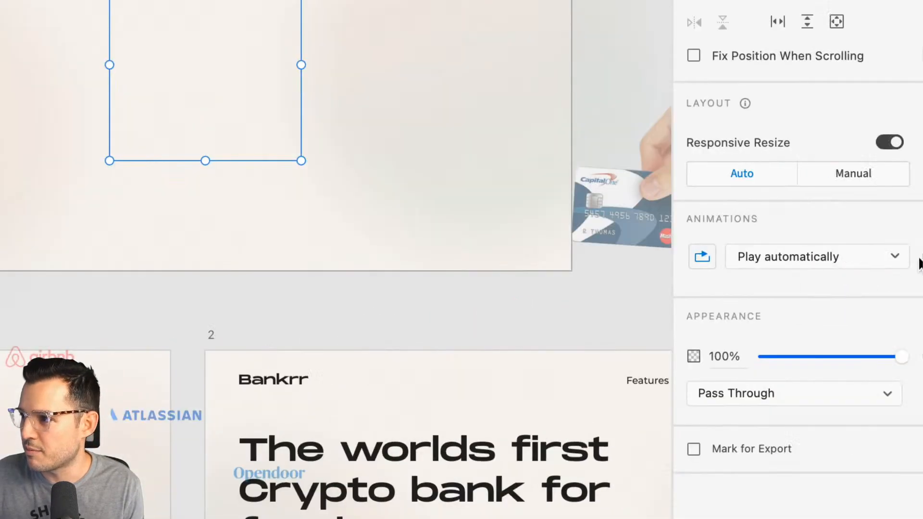
# - Set the Lottie animation on the artboard 1 copy to play automatically
pyautogui.click(880, 263)
pyautogui.click(823, 261)
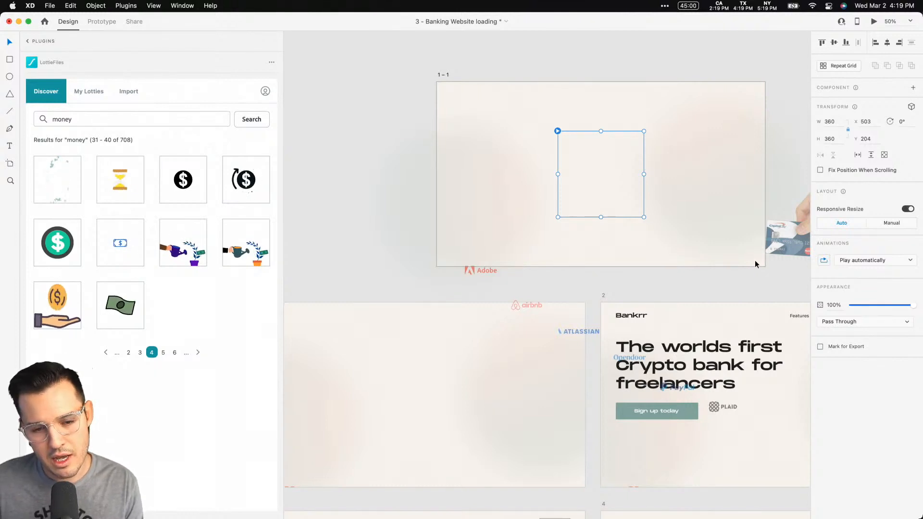
pyautogui.click(579, 71)
pyautogui.click(592, 145)
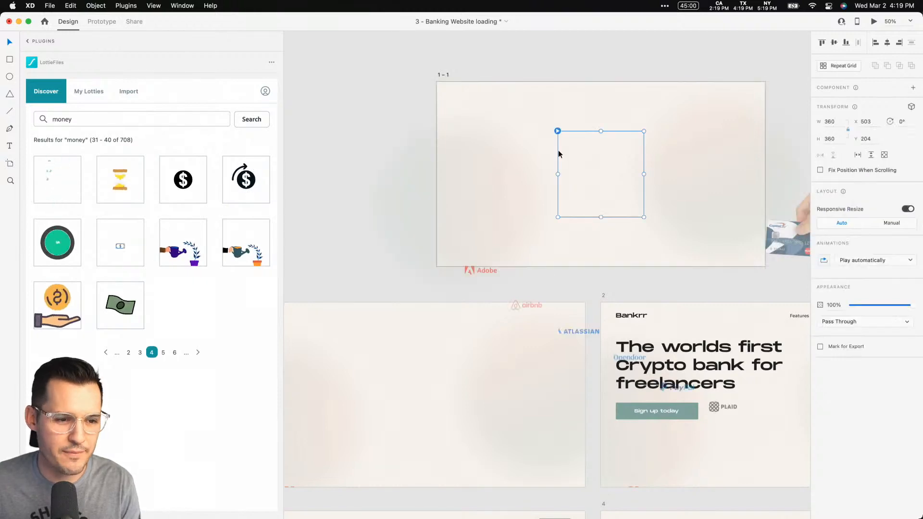
# - Replace the plugin area with the layers list and narrow it to free canvas space
pyautogui.press('super+y')
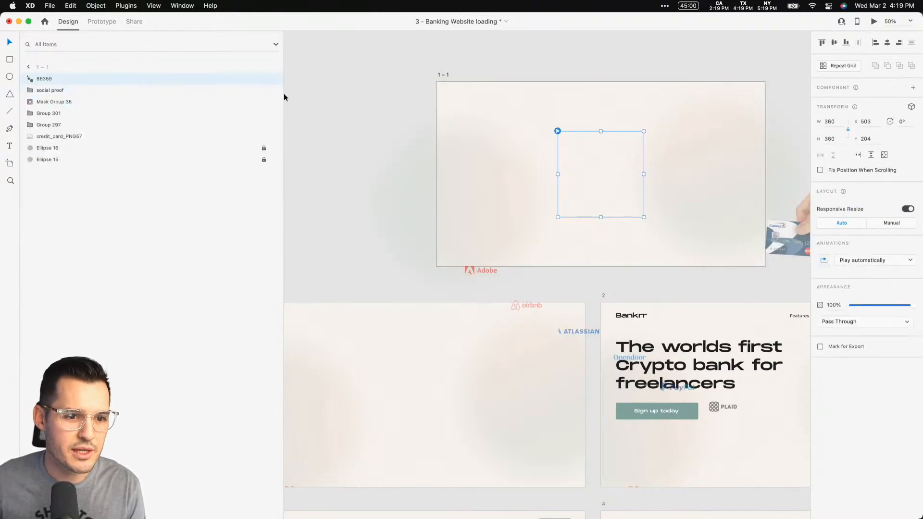
pyautogui.moveTo(283, 94); pyautogui.dragTo(134, 95)
pyautogui.click(212, 169)
# - Copy the Lottie animation from the 1 – 1 artboard into artboard 1 at the same position
pyautogui.hscroll(-8, 382, 165)
pyautogui.scroll(-3, 381, 165)
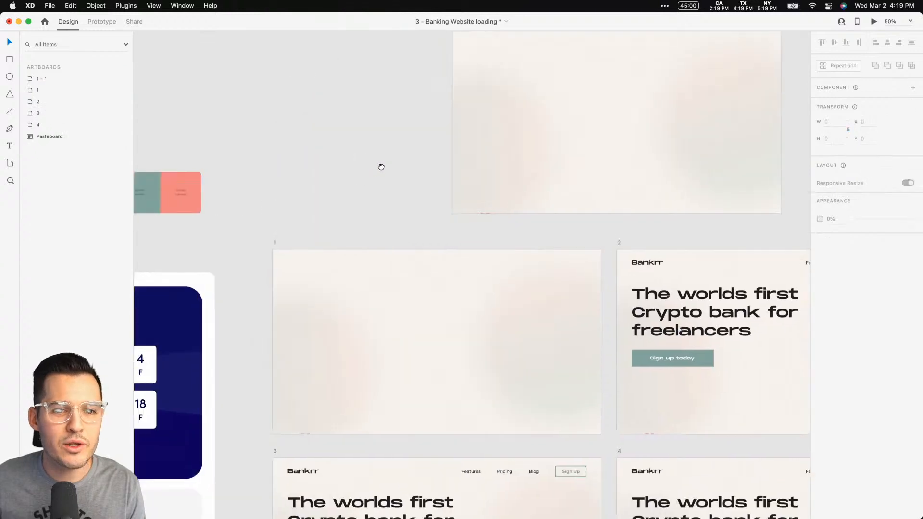
pyautogui.click(658, 124)
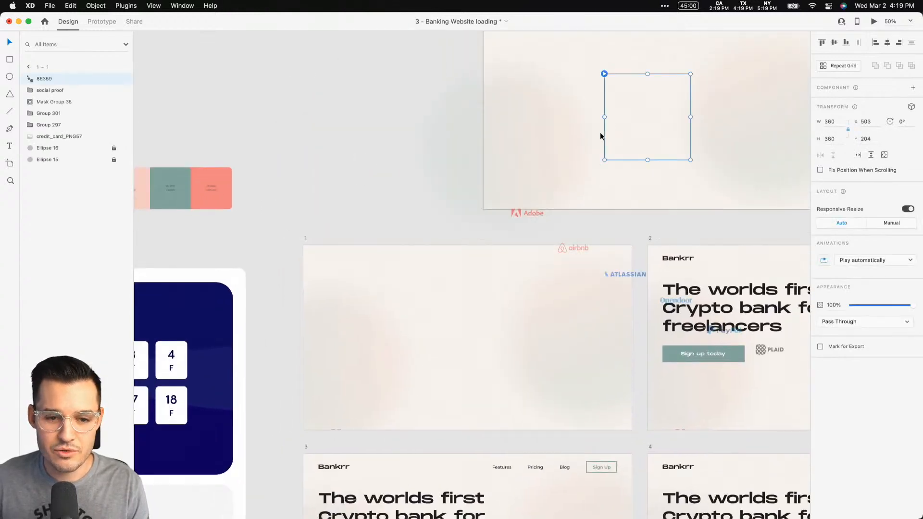
pyautogui.click(306, 238)
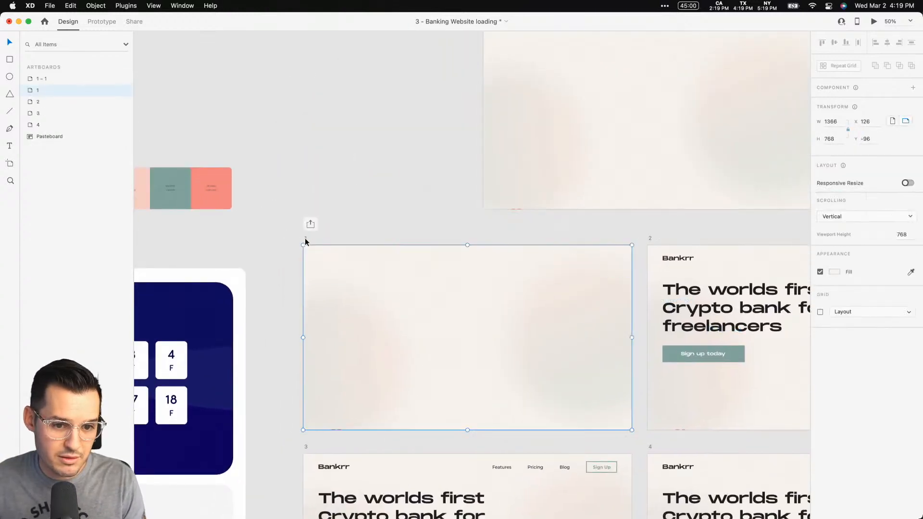
pyautogui.press('super+v')
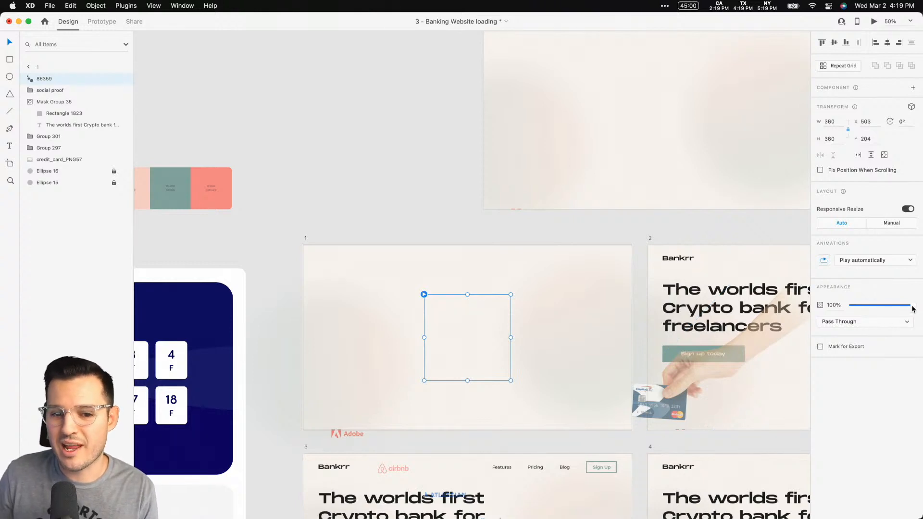
# - Move artboard 1's Lottie animation straight down to about Y 629 and set its opacity to 0%
pyautogui.moveTo(463, 327); pyautogui.dragTo(492, 414)
pyautogui.moveTo(912, 305); pyautogui.dragTo(666, 311)
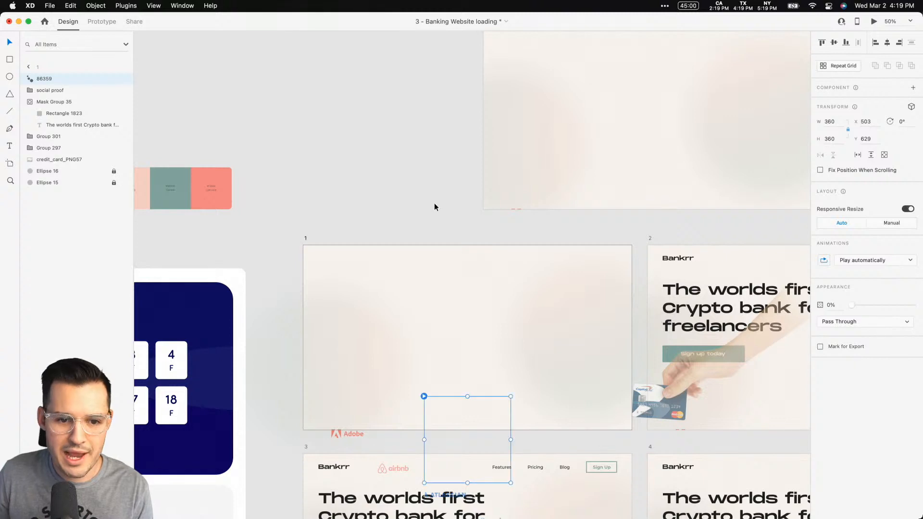
pyautogui.click(434, 203)
# - Rename the 1 – 1 artboard as 0
pyautogui.moveTo(417, 144); pyautogui.dragTo(343, 249)
pyautogui.click(422, 124)
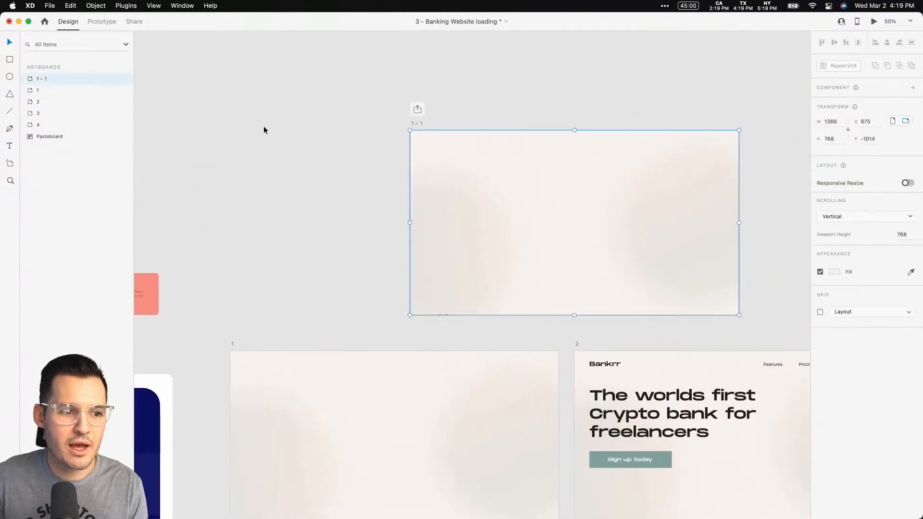
pyautogui.doubleClick(43, 79)
pyautogui.write('0')
pyautogui.press('Tab')
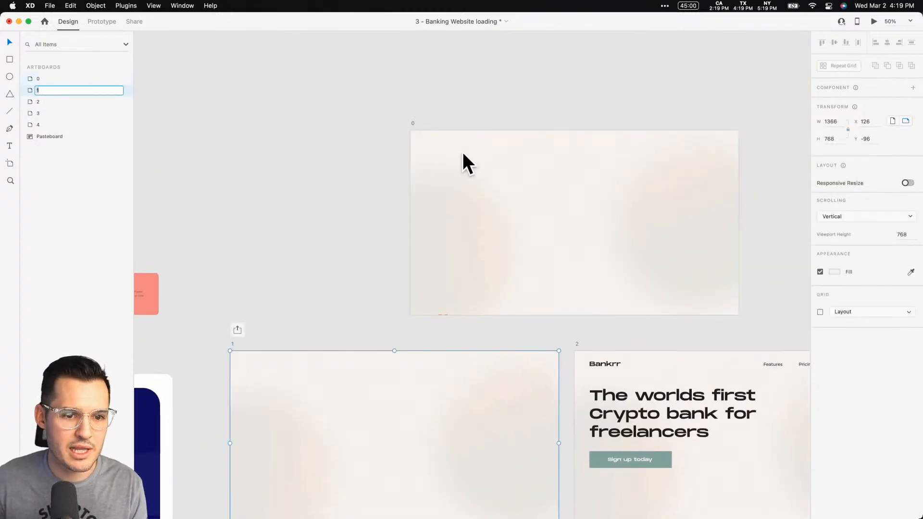
# - Switch to prototyping and link artboard 0 to artboard 1
pyautogui.click(413, 124)
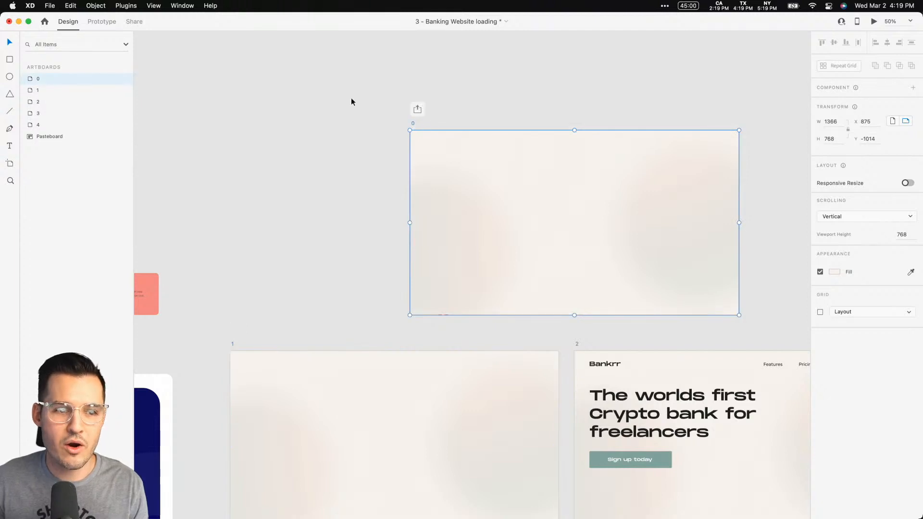
pyautogui.click(100, 25)
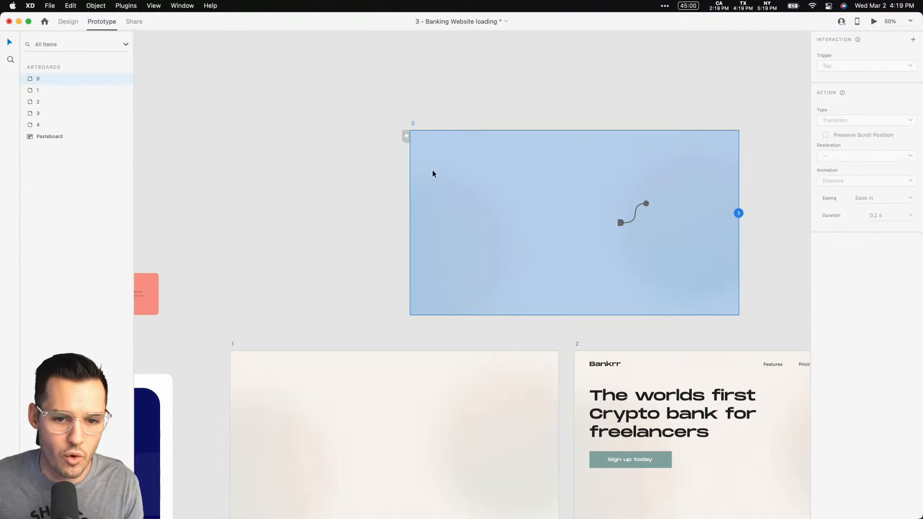
pyautogui.scroll(-3, 495, 169)
pyautogui.scroll(-3, 495, 168)
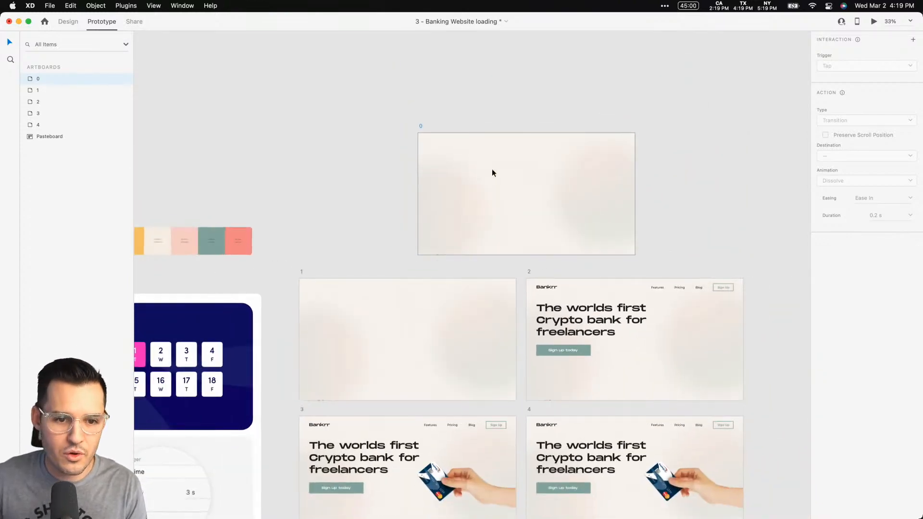
pyautogui.hscroll(-2, 616, 172)
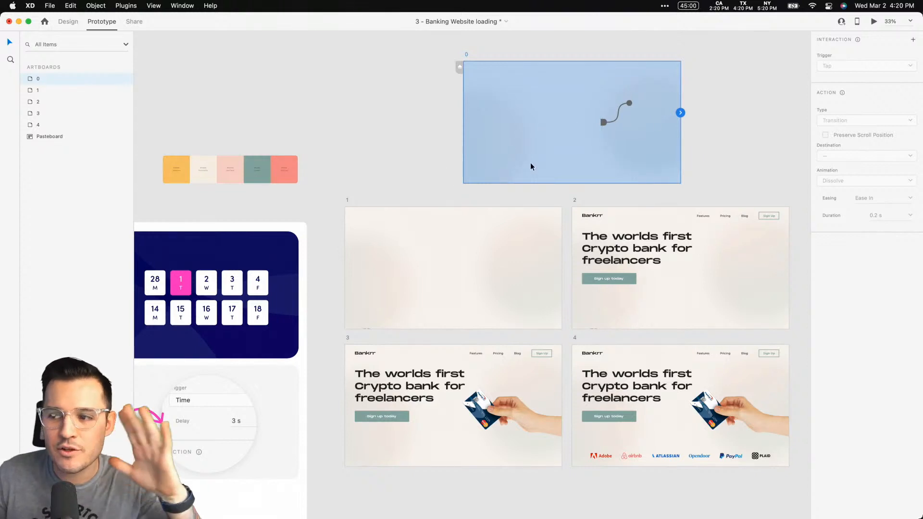
pyautogui.moveTo(681, 113); pyautogui.dragTo(354, 233)
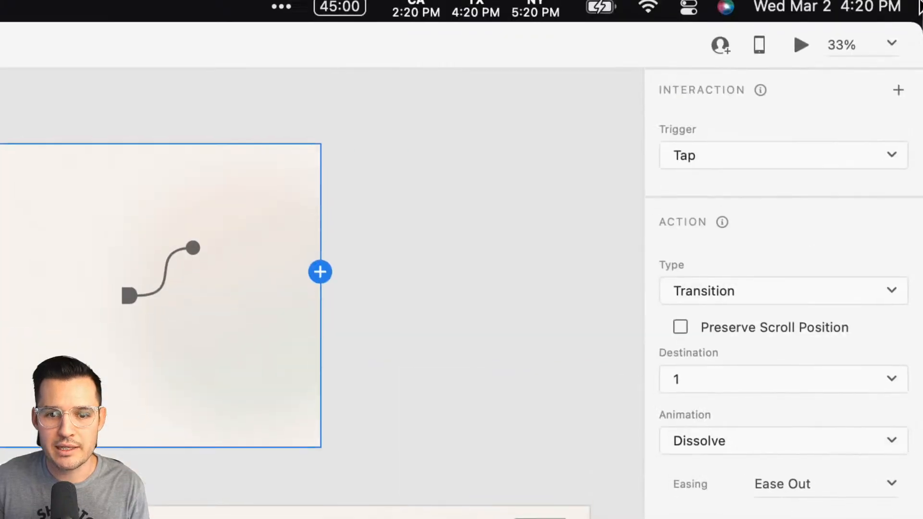
# - Set the artboard 0 interaction's trigger to Time with a 1 s delay
pyautogui.moveTo(922, 1)
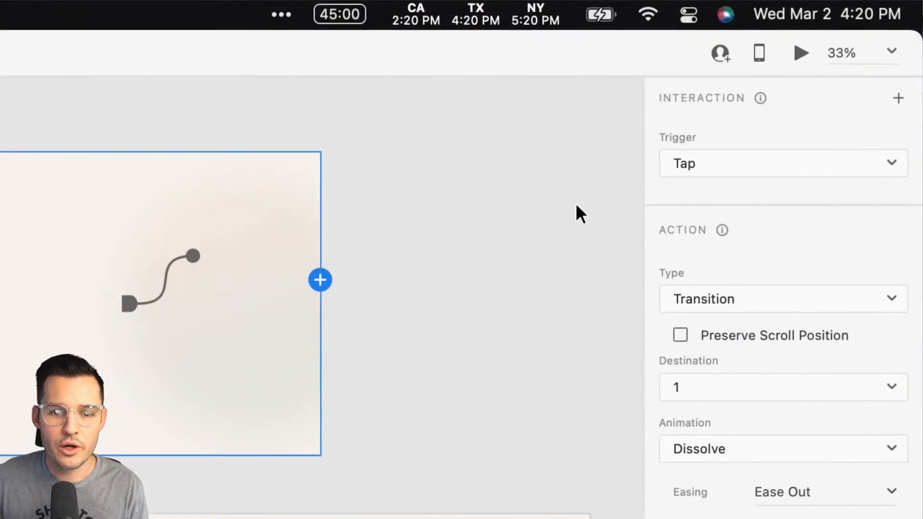
pyautogui.hscroll(2, 436, 262)
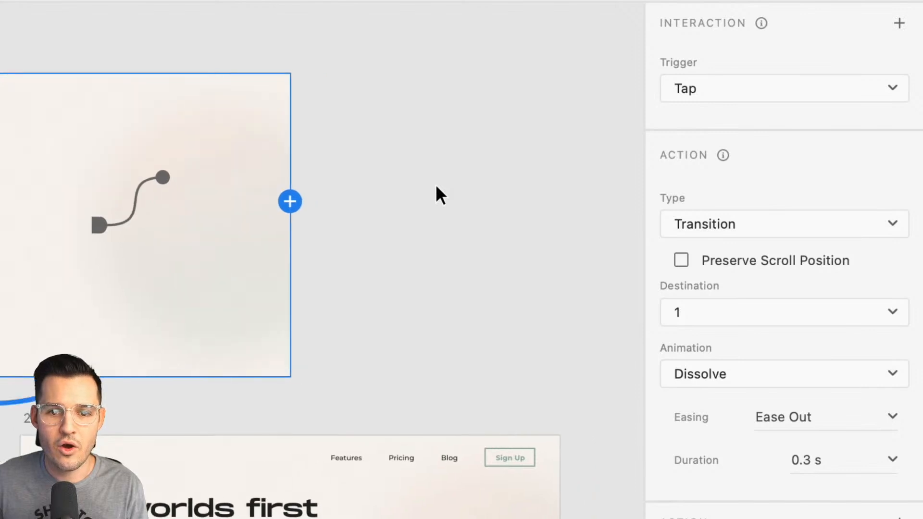
pyautogui.hscroll(-10, 435, 184)
pyautogui.click(715, 89)
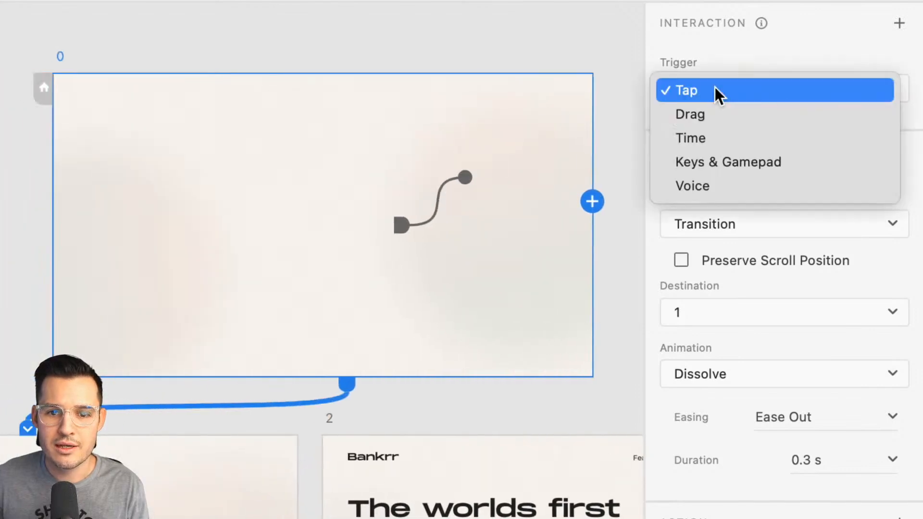
pyautogui.click(720, 138)
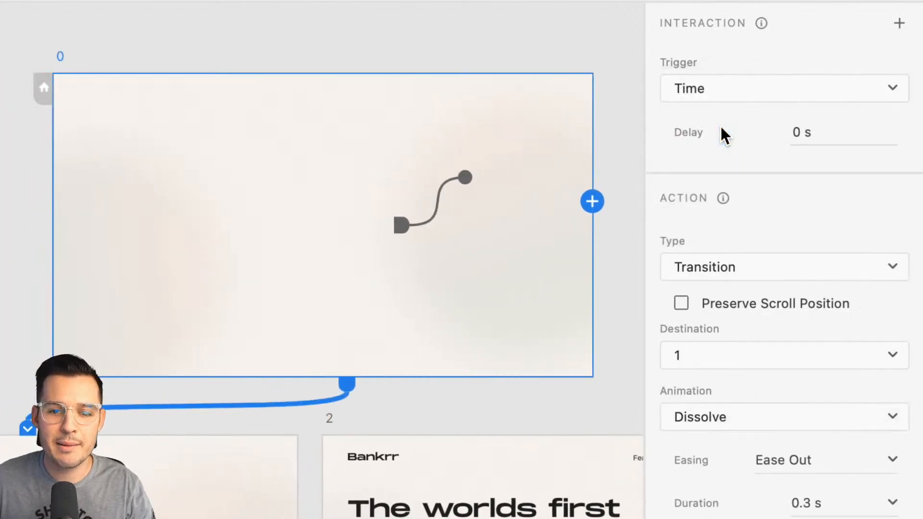
pyautogui.click(793, 132)
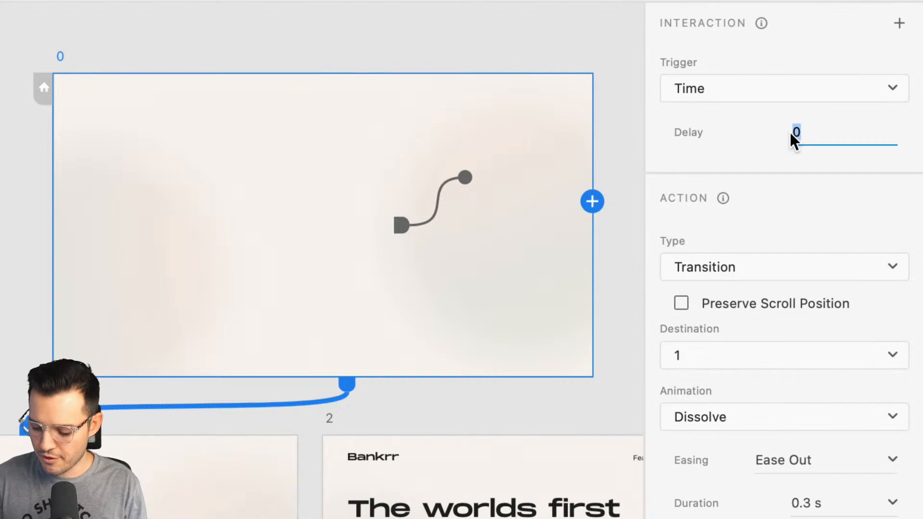
pyautogui.write('1')
pyautogui.press('Tab')
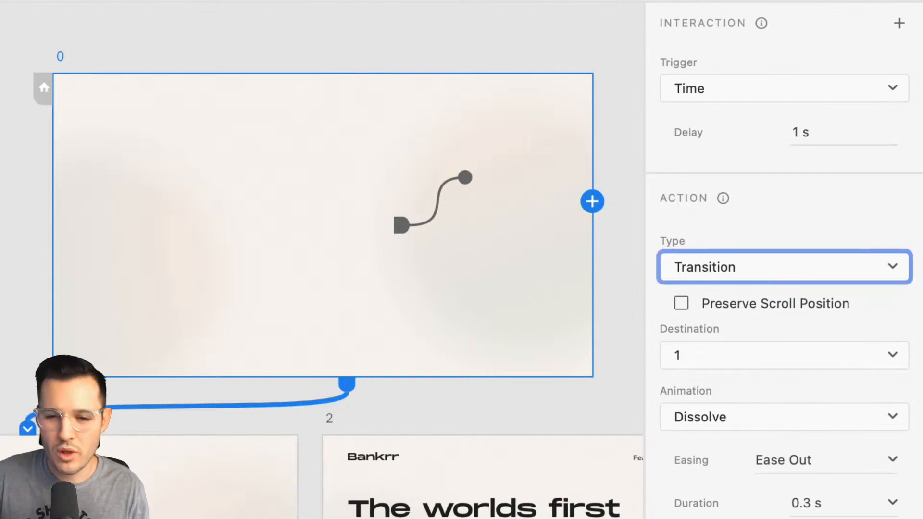
# - Set the artboard 0 interaction's action type to Auto-Animate, with artboard 1 as its destination
pyautogui.click(775, 256)
pyautogui.click(771, 291)
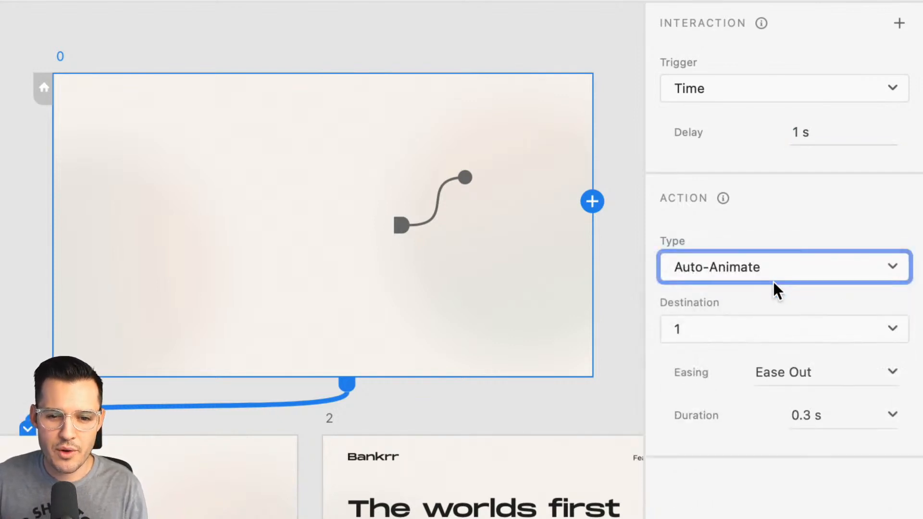
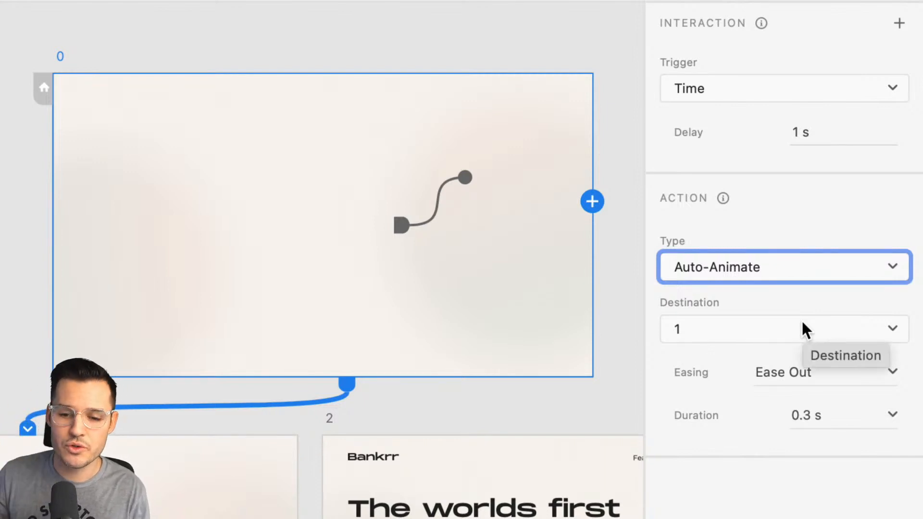
pyautogui.click(803, 329)
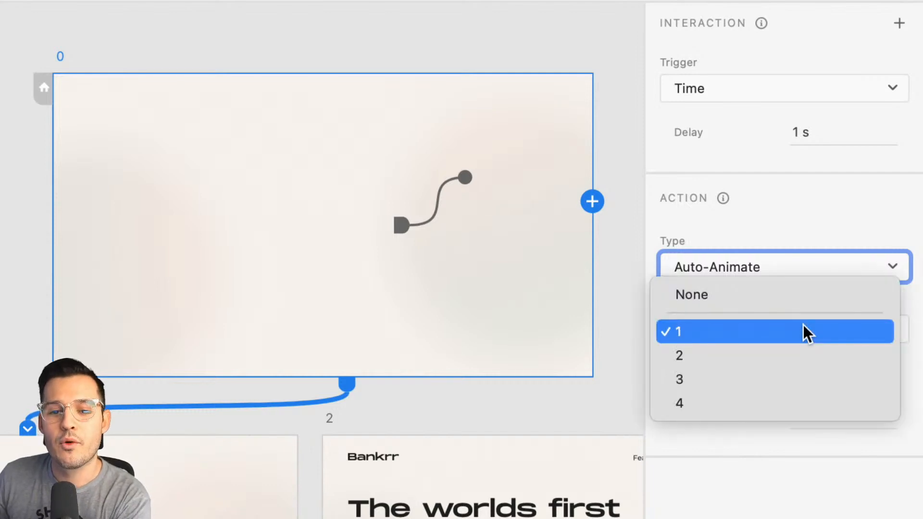
pyautogui.click(803, 330)
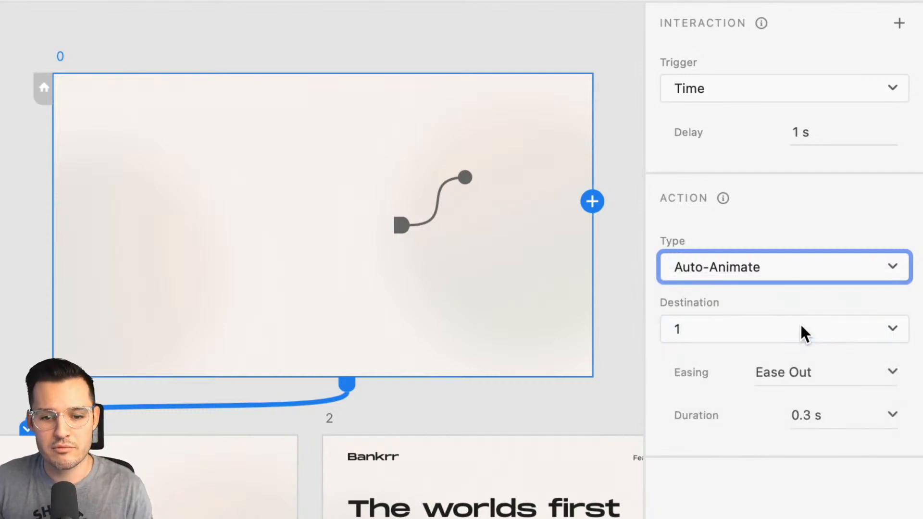
# - Set the artboard 0 transition's easing to Ease In-Out and its duration to 0.6 s
pyautogui.click(889, 374)
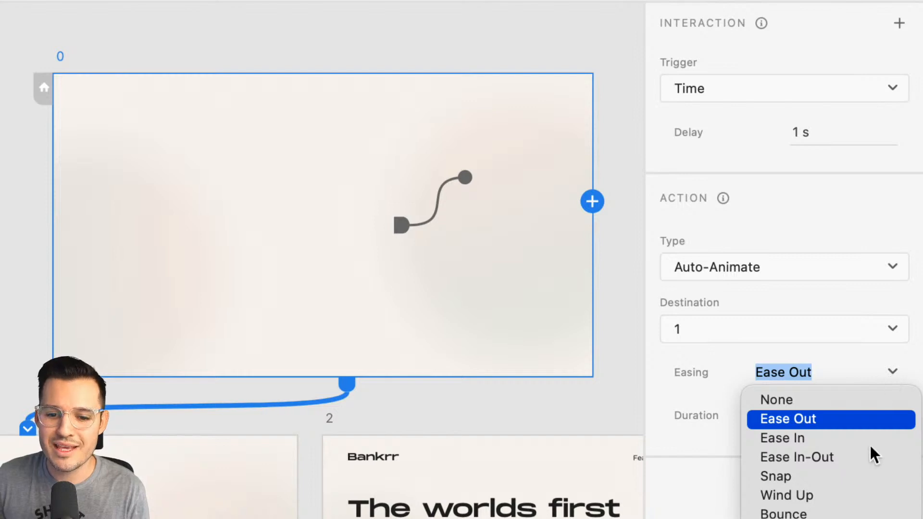
pyautogui.click(829, 457)
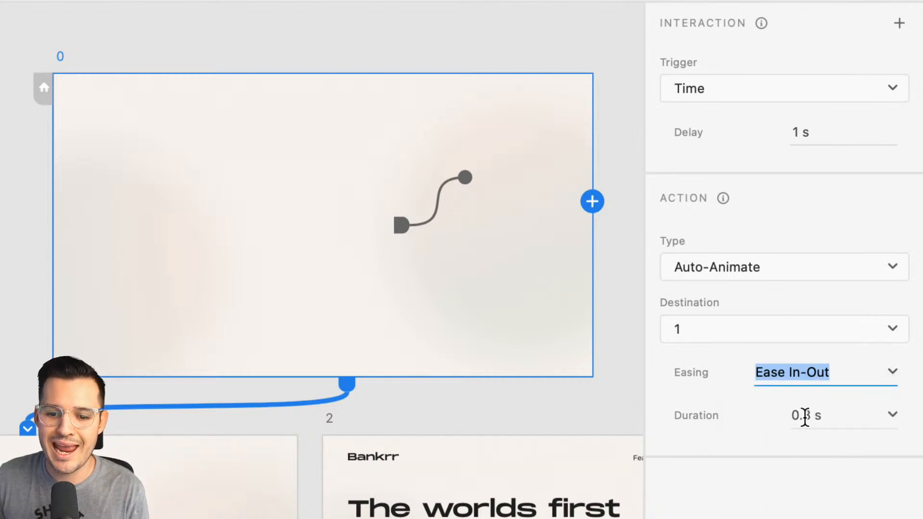
pyautogui.moveTo(808, 417); pyautogui.dragTo(793, 416)
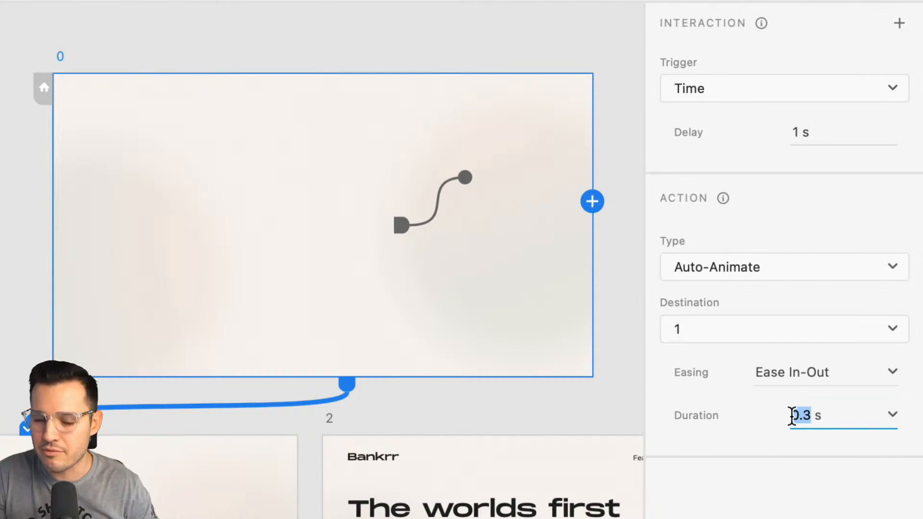
pyautogui.write('.69')
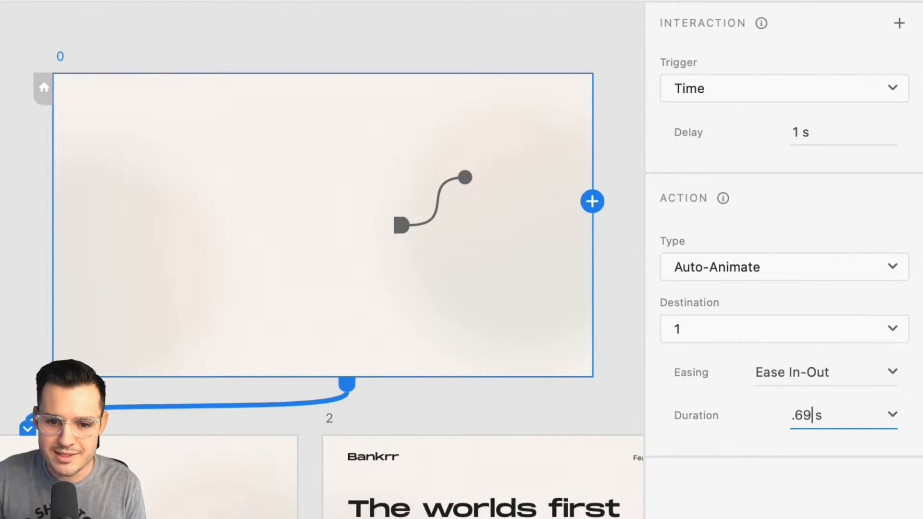
pyautogui.press('BackSpace')
pyautogui.press('BackSpace')
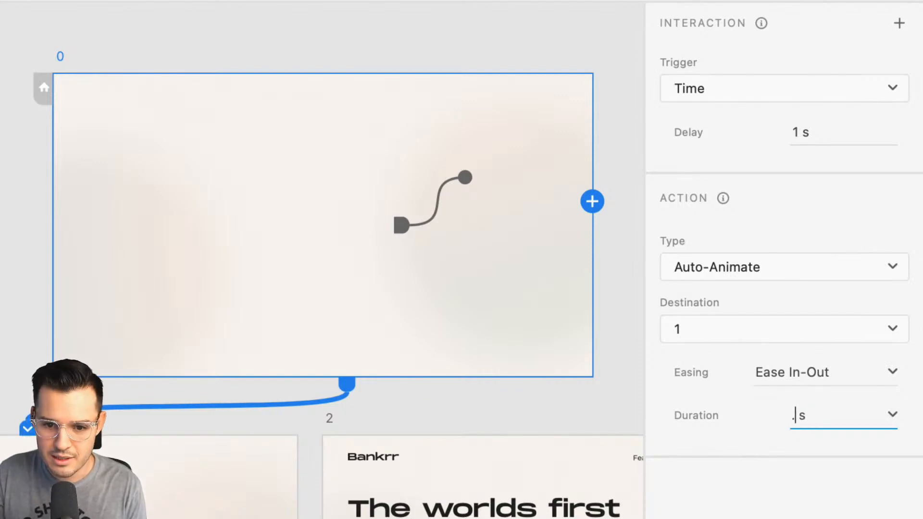
pyautogui.write('6')
pyautogui.press('Return')
pyautogui.click(611, 406)
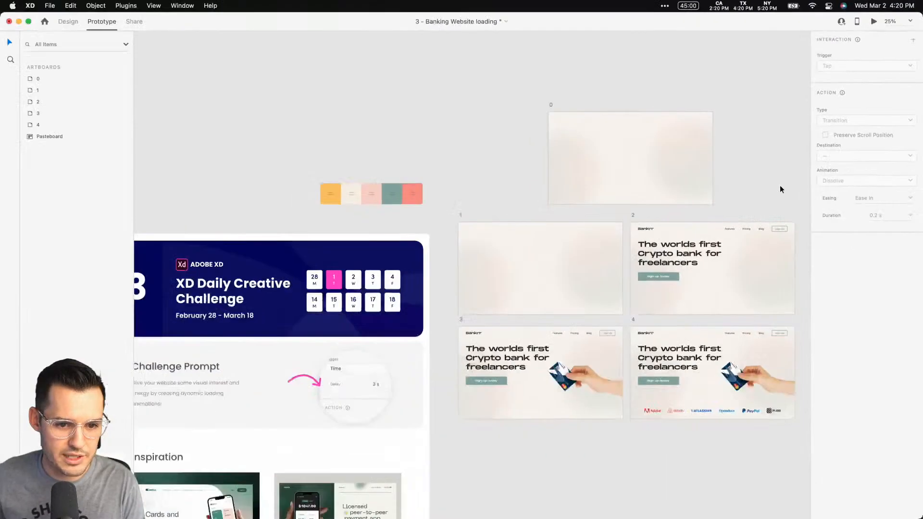
# - Link artboard 1 to artboard 2 with a prototype connection
pyautogui.hscroll(5, 517, 241)
pyautogui.scroll(-1, 517, 241)
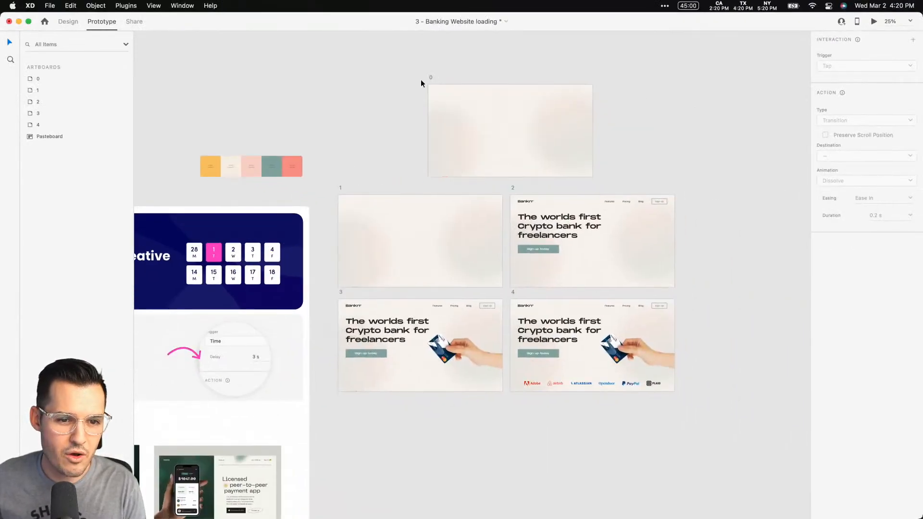
pyautogui.click(340, 189)
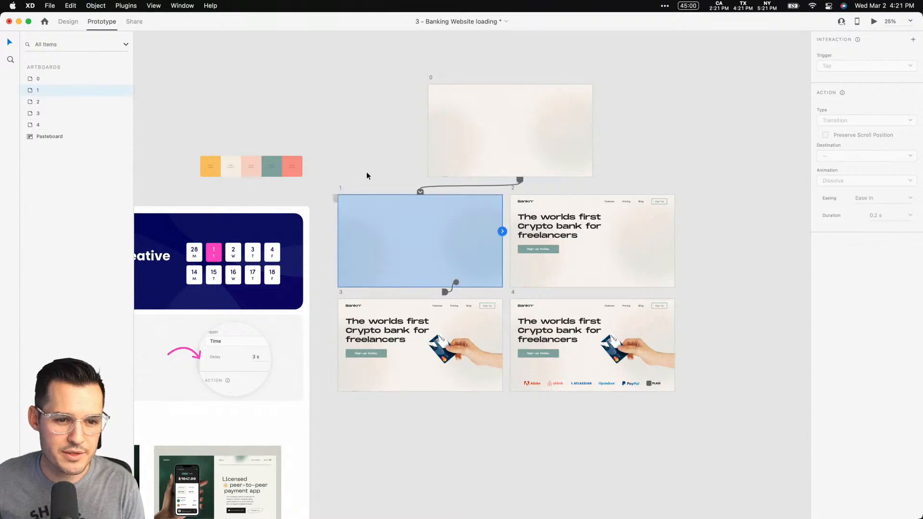
pyautogui.scroll(3, 501, 211)
pyautogui.hscroll(2, 493, 257)
pyautogui.scroll(-2, 493, 256)
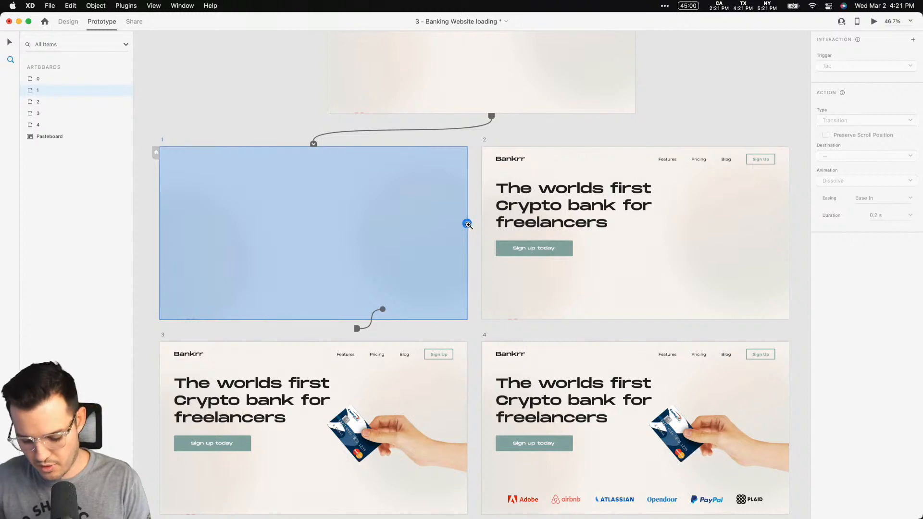
pyautogui.moveTo(469, 226)
pyautogui.mouseDown()
pyautogui.moveTo(481, 213)
pyautogui.moveTo(486, 222)
pyautogui.mouseUp()
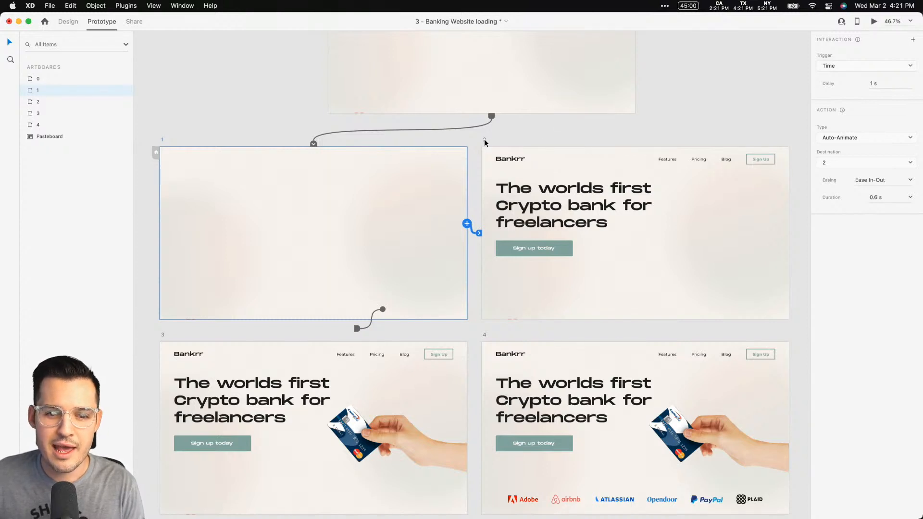
# - Set the delay of artboard 1's timed interaction to 0.5 s
pyautogui.click(484, 140)
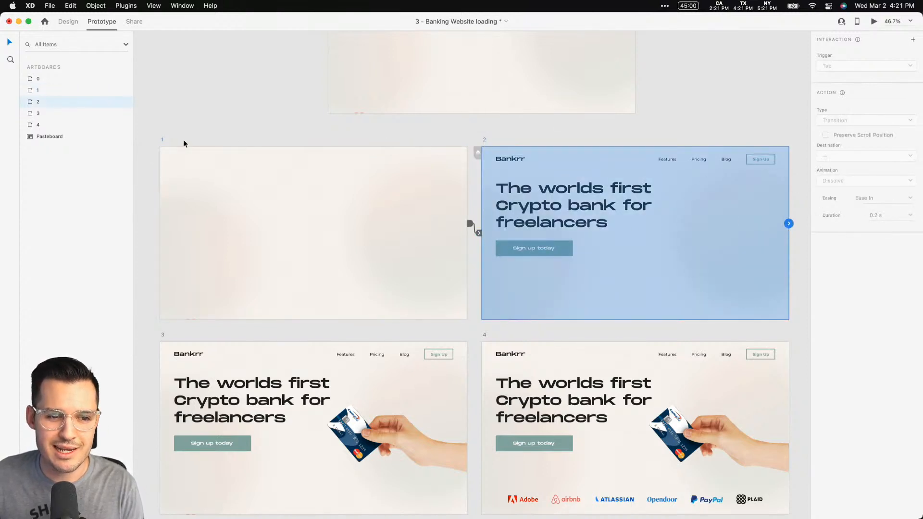
pyautogui.click(163, 140)
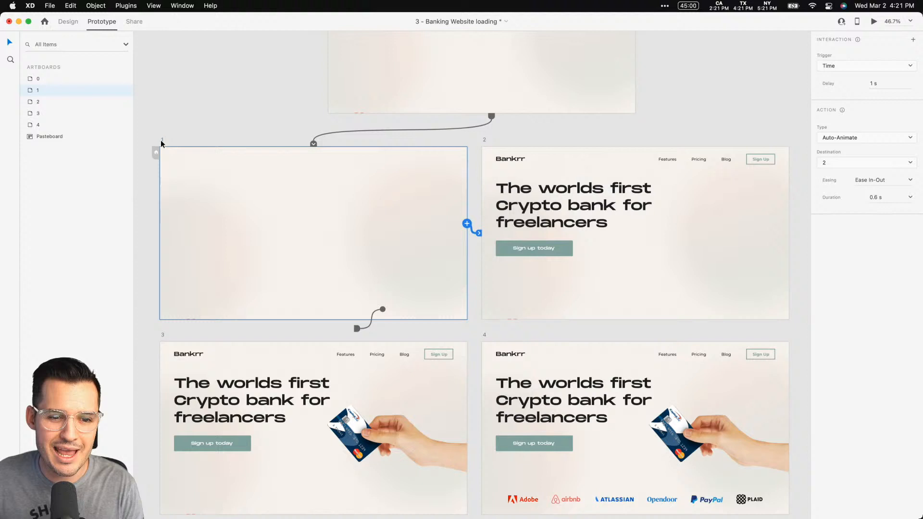
pyautogui.click(889, 86)
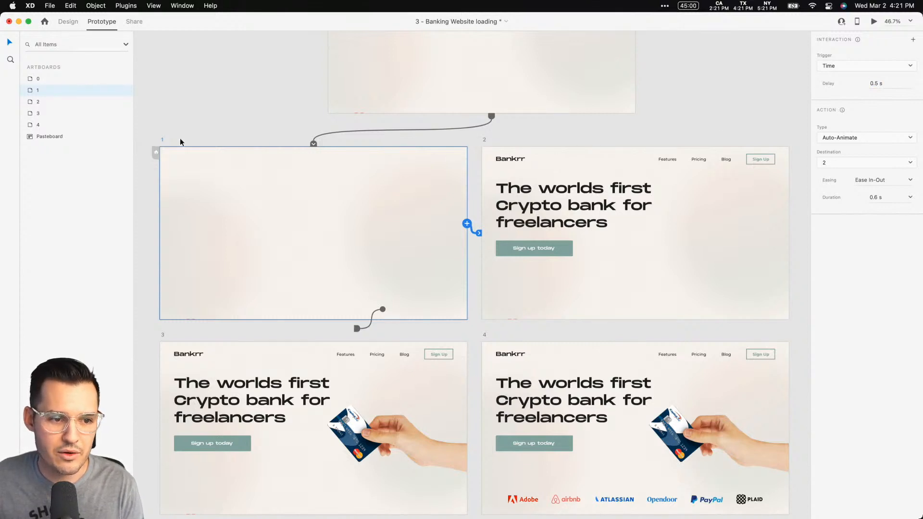
# - Add prototype connections linking artboard 2 to artboard 3 and artboard 3 to artboard 4
pyautogui.click(483, 141)
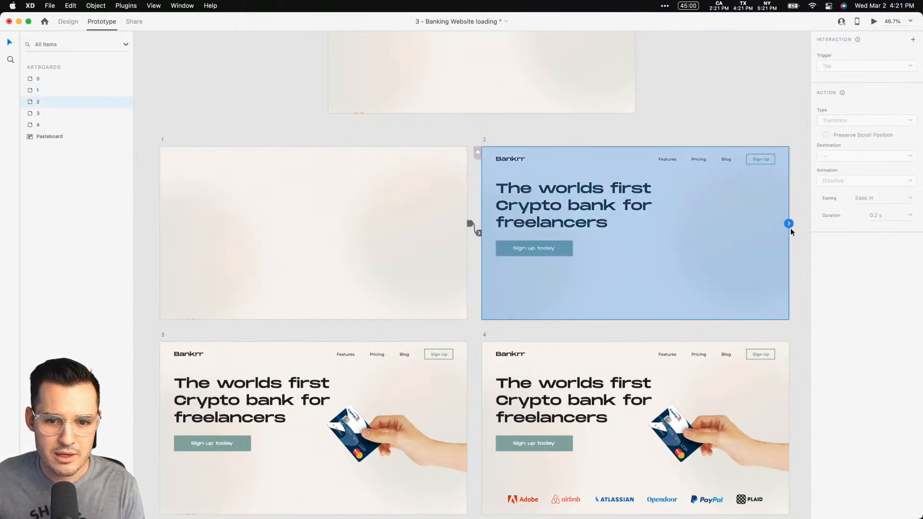
pyautogui.moveTo(789, 224); pyautogui.dragTo(352, 404)
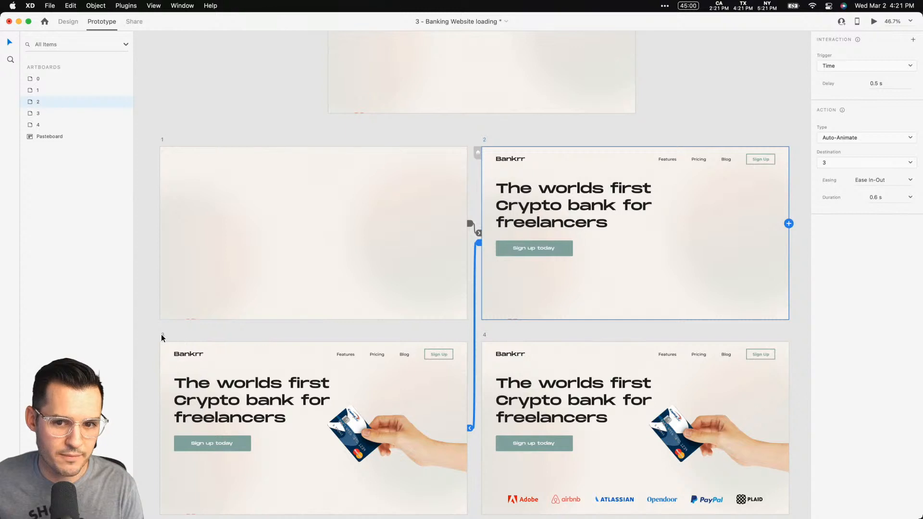
pyautogui.click(162, 336)
pyautogui.moveTo(467, 419); pyautogui.dragTo(510, 425)
# - Make artboard 0 the starting screen of the flow and name the flow "Loading"
pyautogui.scroll(5, 389, 144)
pyautogui.click(330, 57)
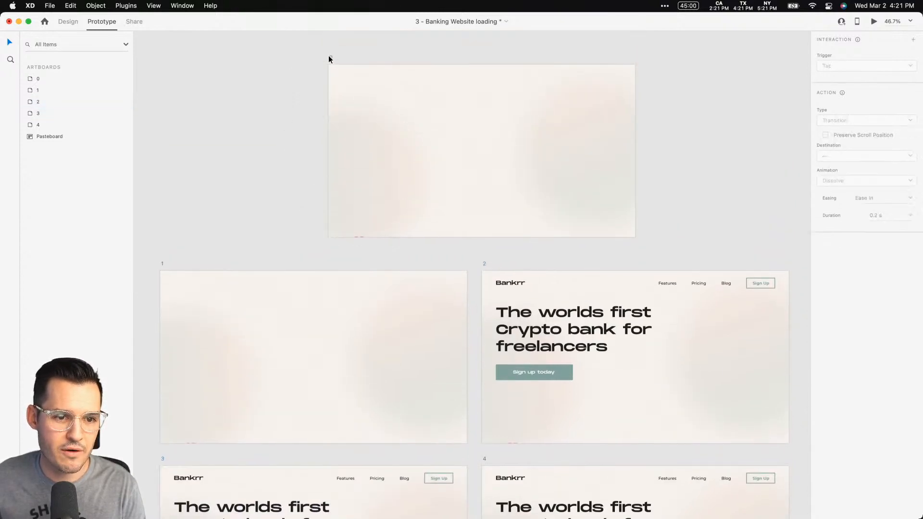
pyautogui.click(325, 71)
pyautogui.doubleClick(338, 43)
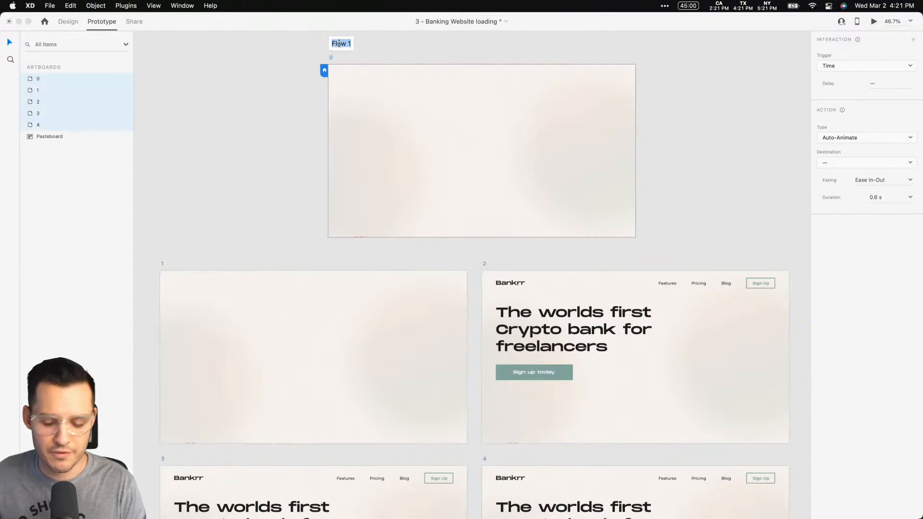
pyautogui.write('Loading')
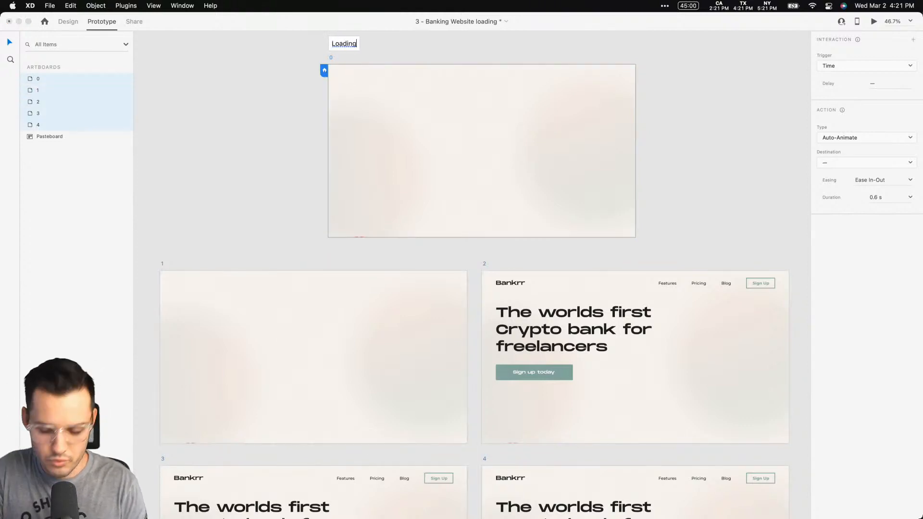
pyautogui.press('Return')
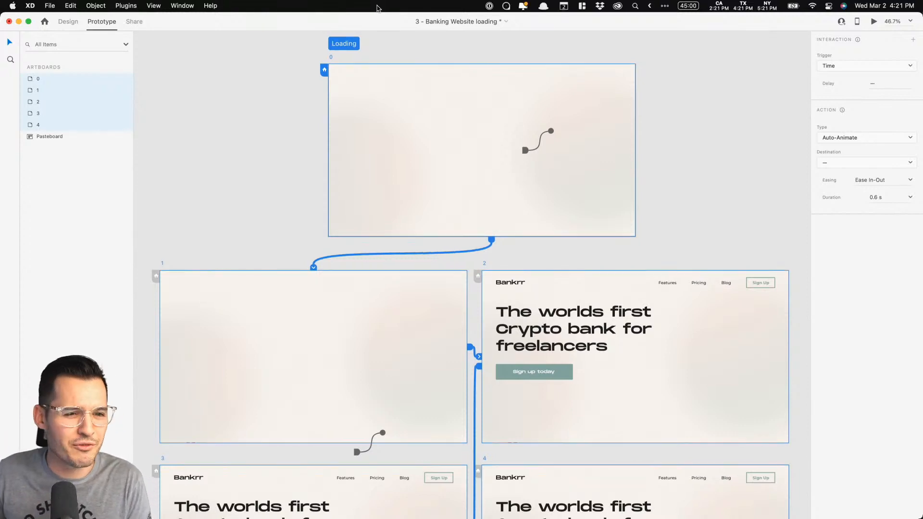
# - Play the loading animation from artboard 0 in the desktop preview, and close the preview
pyautogui.moveTo(676, 245)
pyautogui.mouseDown()
pyautogui.moveTo(691, 111)
pyautogui.moveTo(678, 245)
pyautogui.mouseUp()
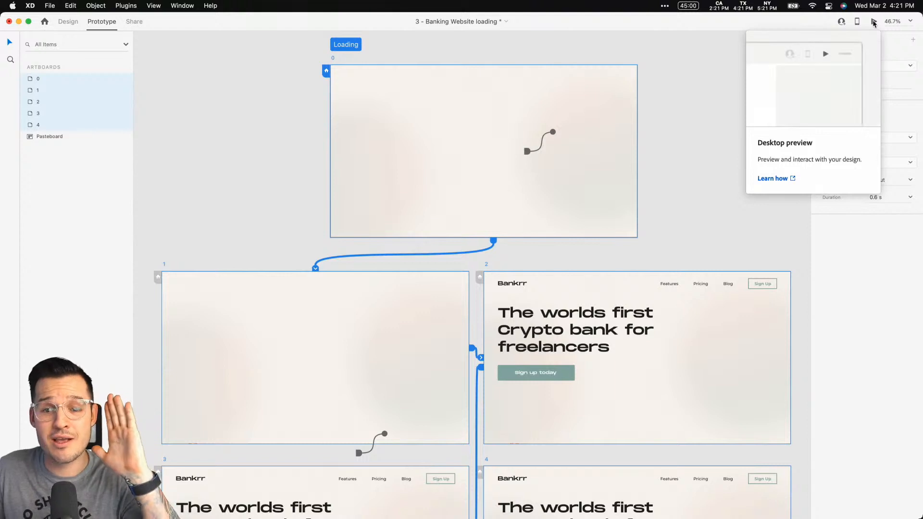
pyautogui.click(804, 73)
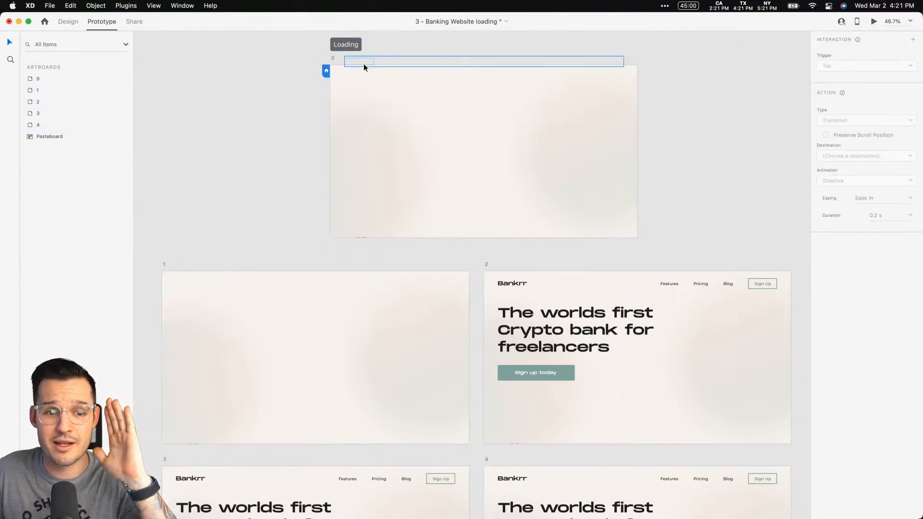
pyautogui.click(335, 59)
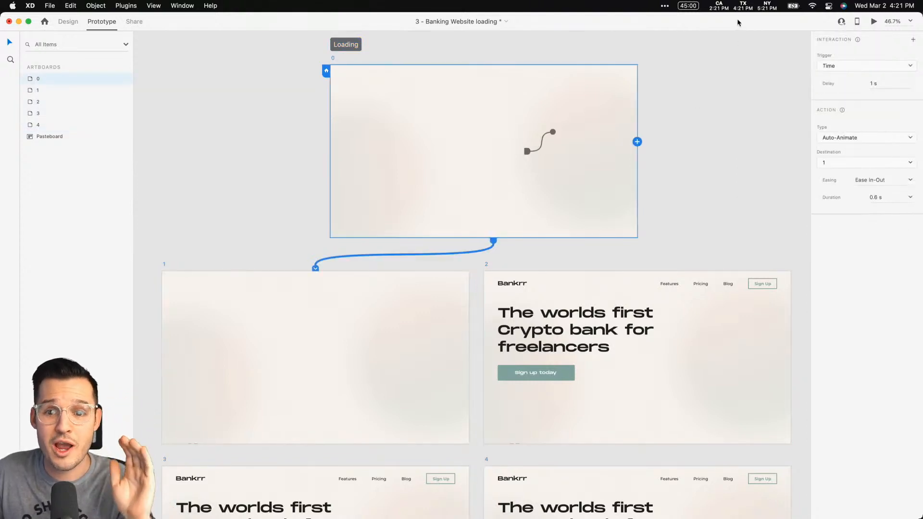
pyautogui.click(874, 21)
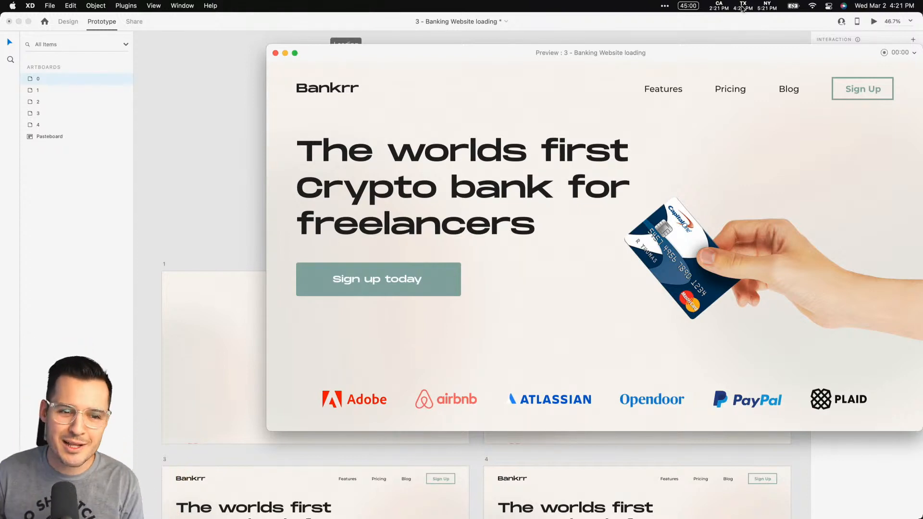
pyautogui.click(275, 54)
# - Move artboard 4 farther to the right of artboard 3, keeping the two aligned
pyautogui.scroll(-8, 275, 117)
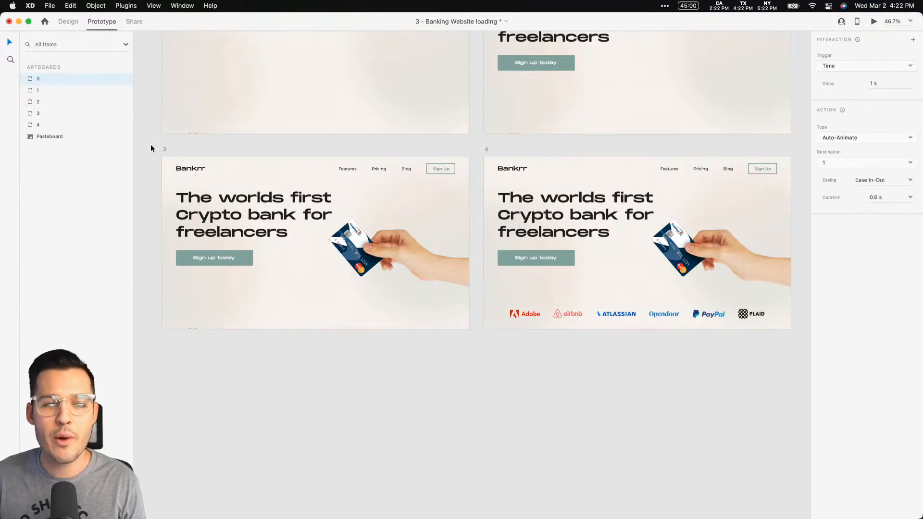
pyautogui.click(165, 150)
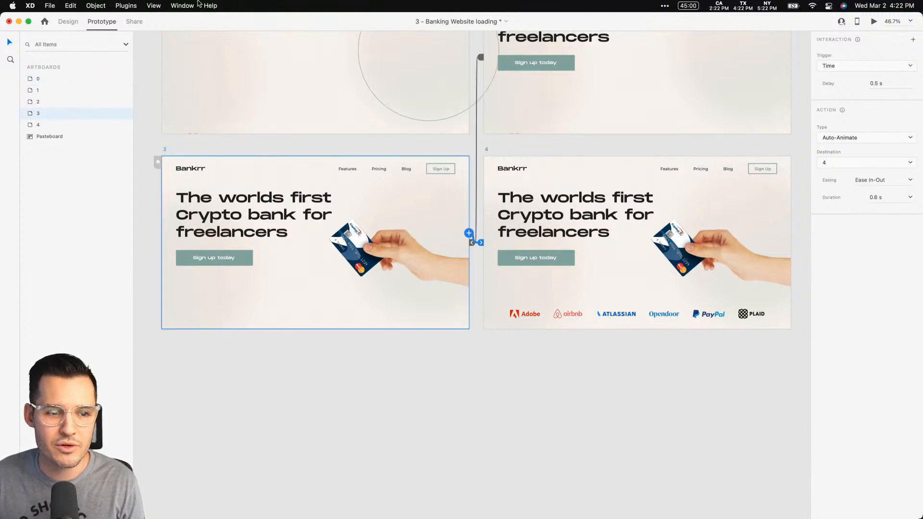
pyautogui.moveTo(488, 151); pyautogui.dragTo(592, 157)
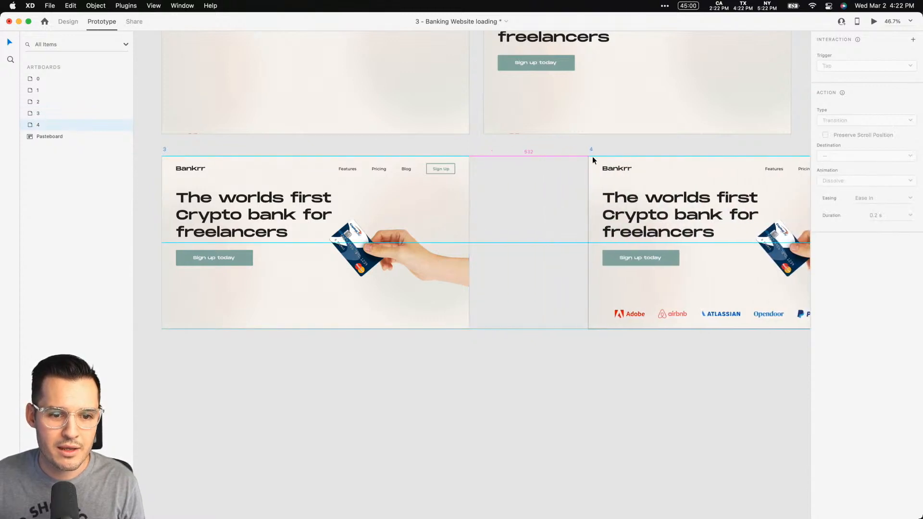
# - Set the duration of artboard 3's Auto-Animate transition to artboard 4 to 1.2 s
pyautogui.click(165, 151)
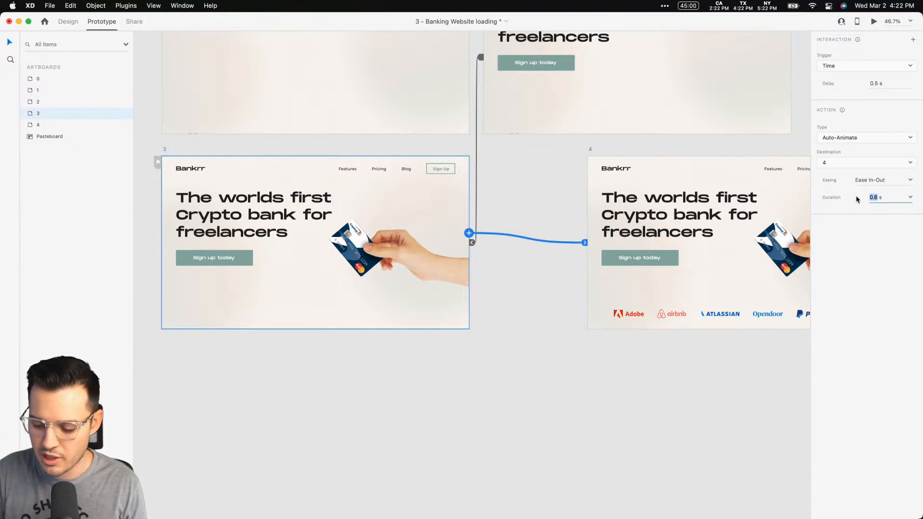
pyautogui.write('1.2')
pyautogui.press('Tab')
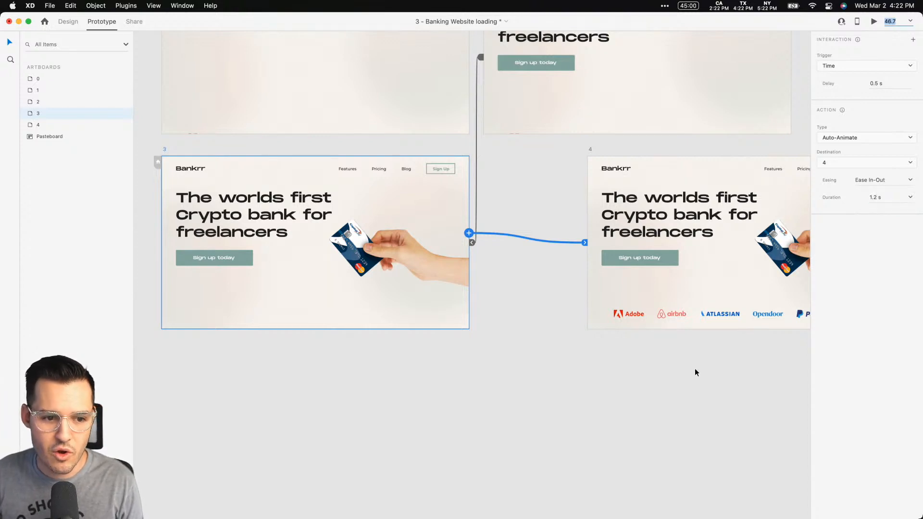
pyautogui.click(656, 369)
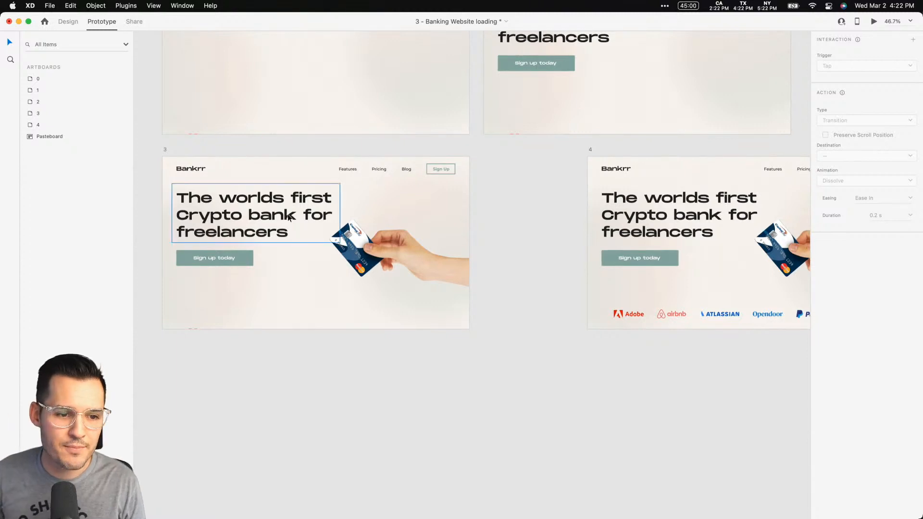
# - Change the easing of artboard 3's transition to artboard 4 to Snap
pyautogui.click(165, 150)
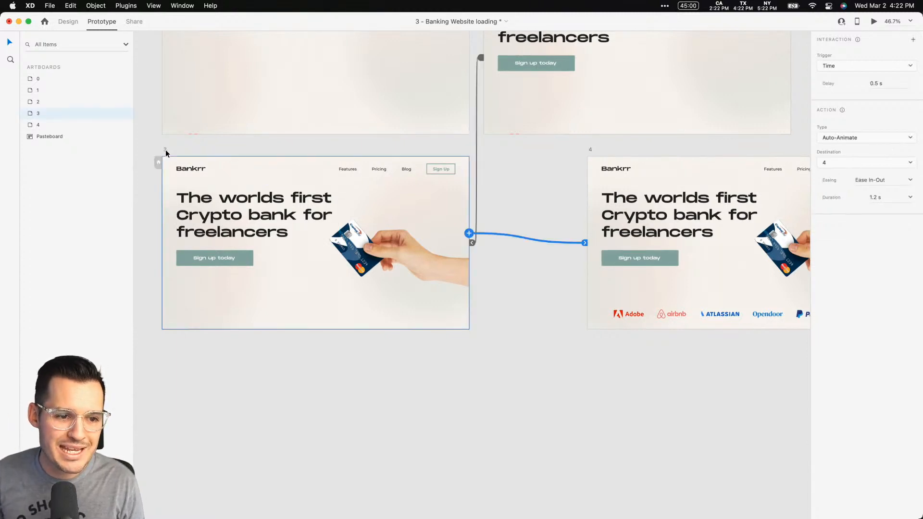
pyautogui.click(910, 180)
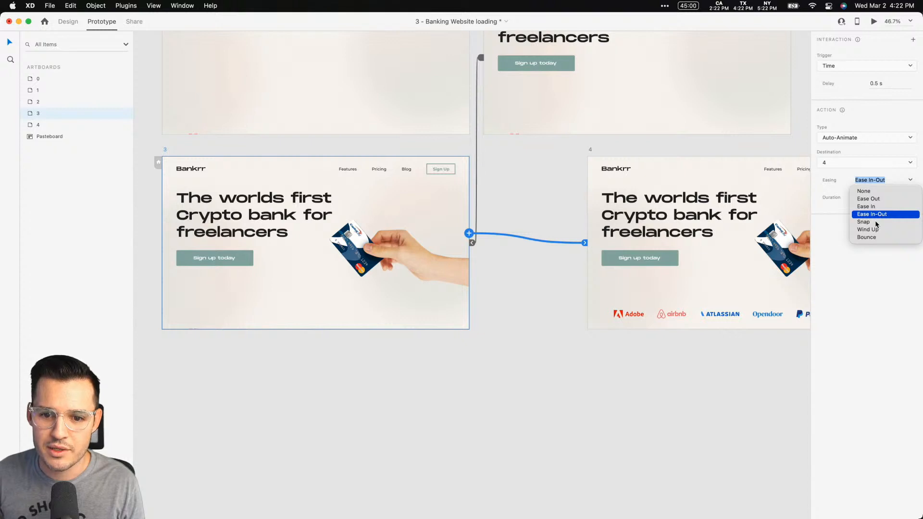
pyautogui.click(875, 224)
pyautogui.click(562, 322)
# - Unlock the blurred background shapes Ellipse 16 and Ellipse 15 on artboards 0 and 1
pyautogui.moveTo(540, 198); pyautogui.dragTo(595, 467)
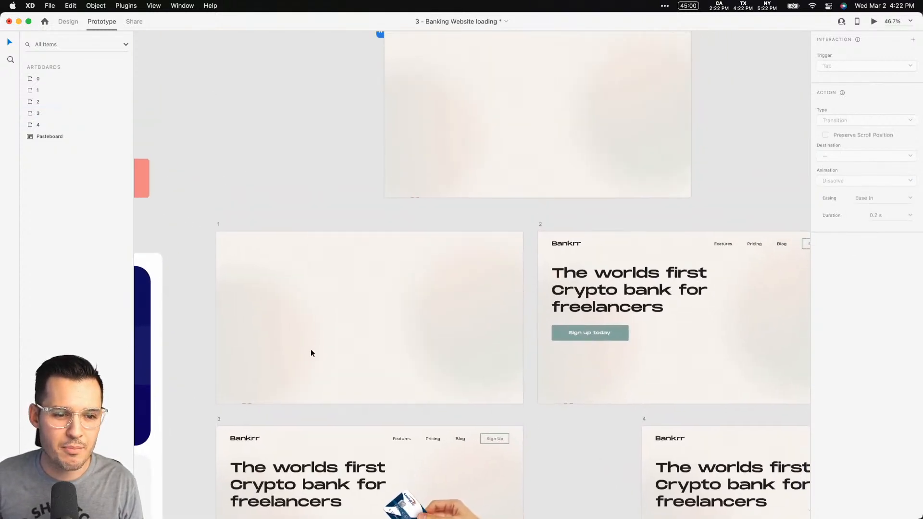
pyautogui.scroll(2, 367, 153)
pyautogui.click(389, 157)
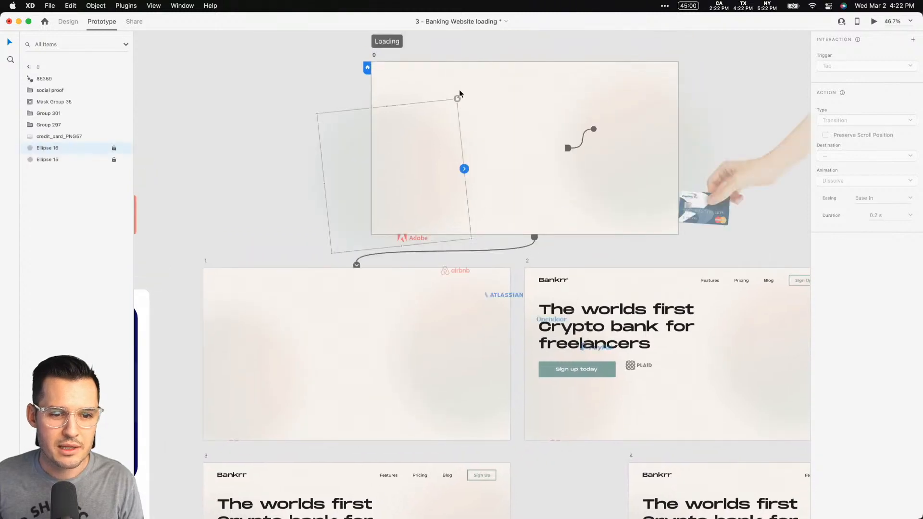
pyautogui.click(624, 143)
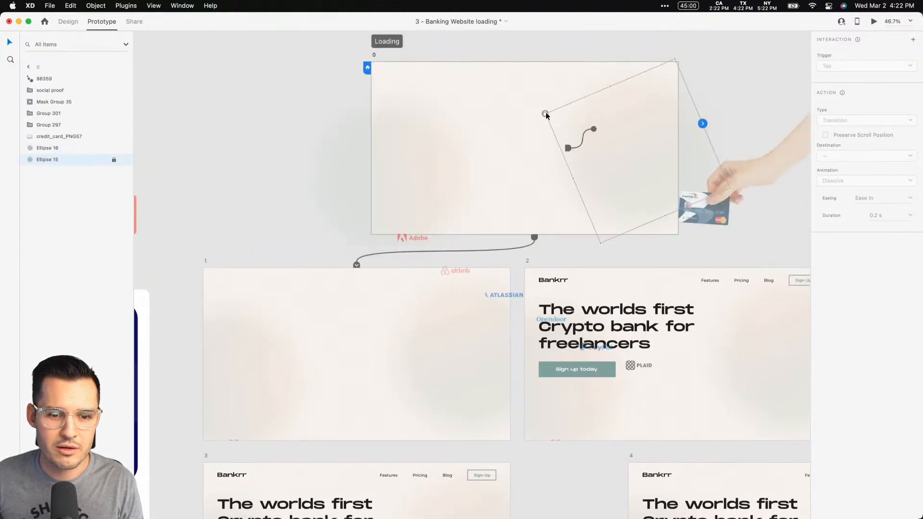
pyautogui.click(215, 395)
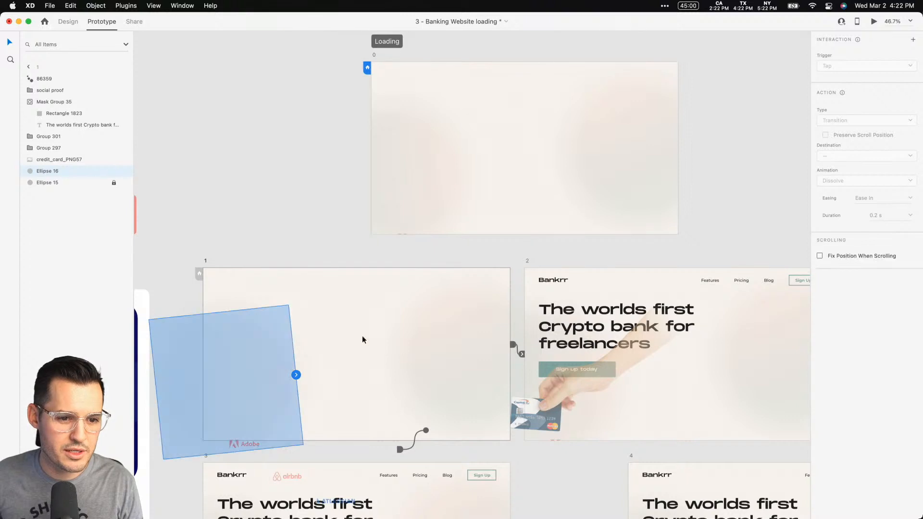
pyautogui.click(445, 313)
# - In Design mode, rotate artboard 0's Ellipse 16 to 16° and Ellipse 15 to -8°, shifting both outward toward the artboard's side edges
pyautogui.click(414, 177)
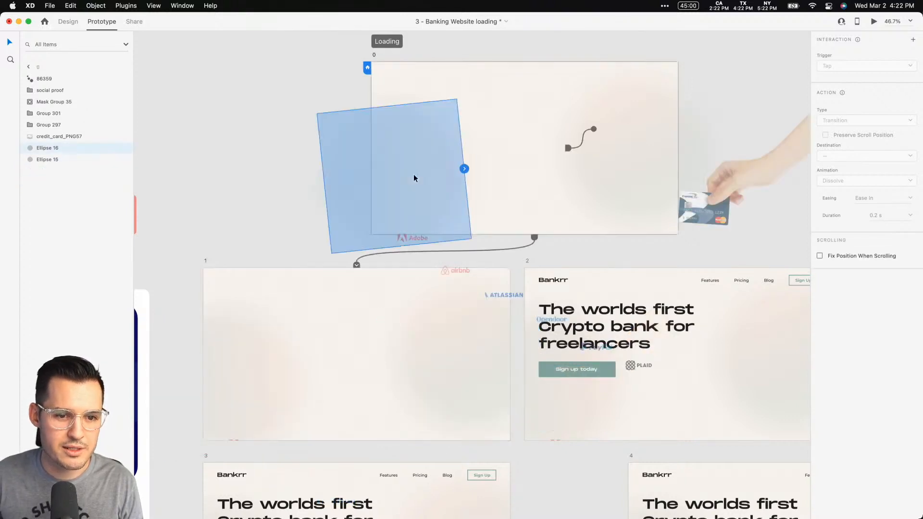
pyautogui.click(76, 21)
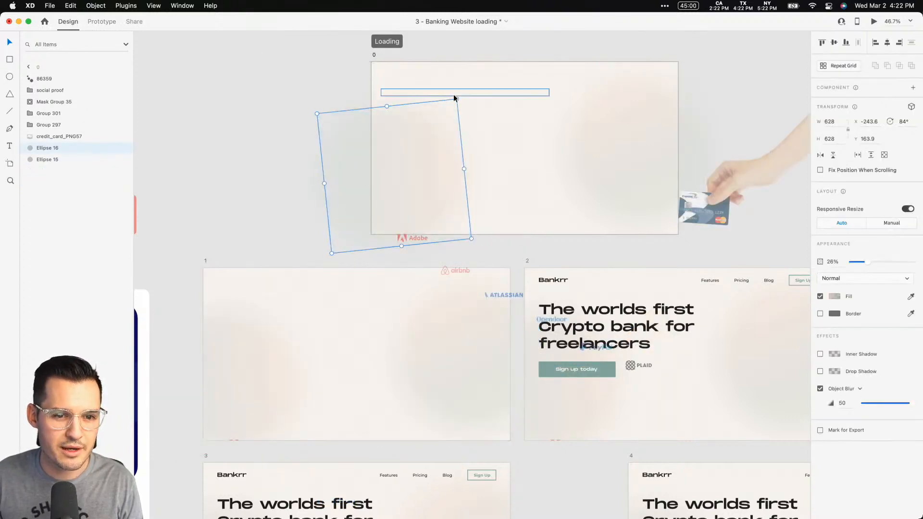
pyautogui.moveTo(458, 98); pyautogui.dragTo(336, 72)
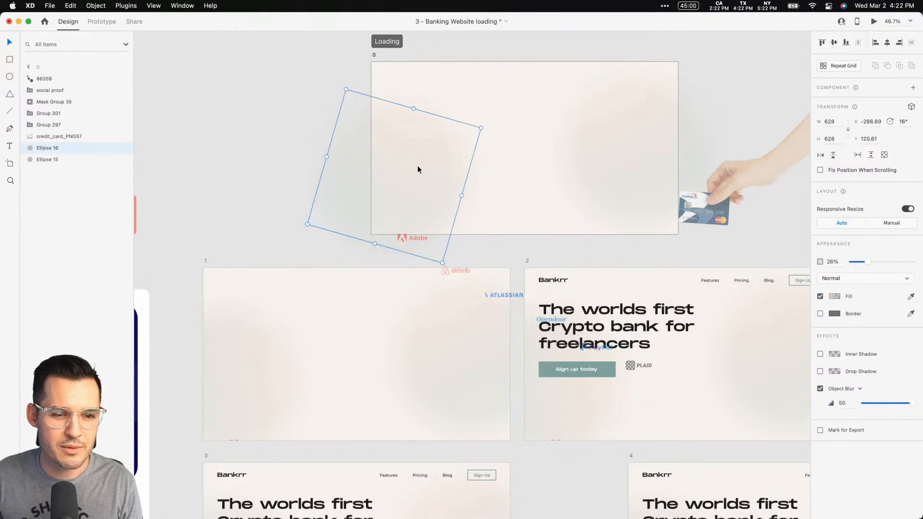
pyautogui.moveTo(418, 166); pyautogui.dragTo(370, 186)
pyautogui.click(564, 141)
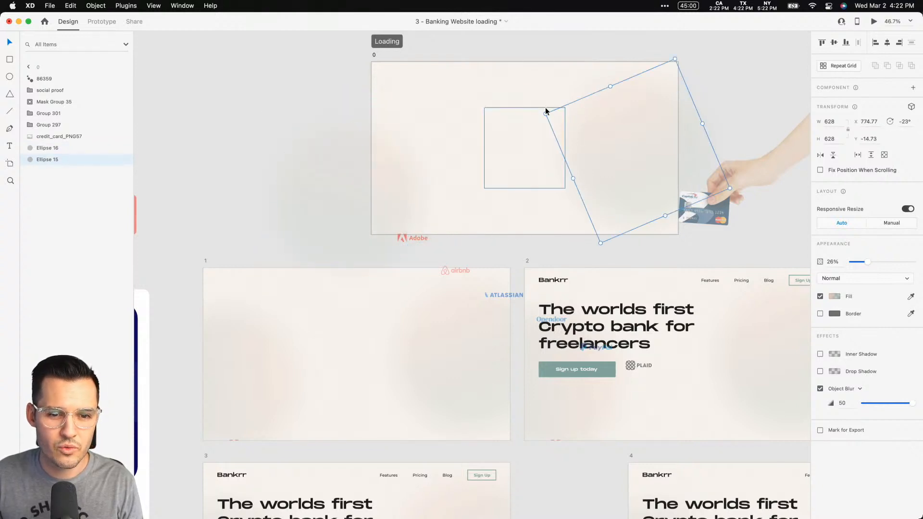
pyautogui.moveTo(608, 156); pyautogui.dragTo(665, 158)
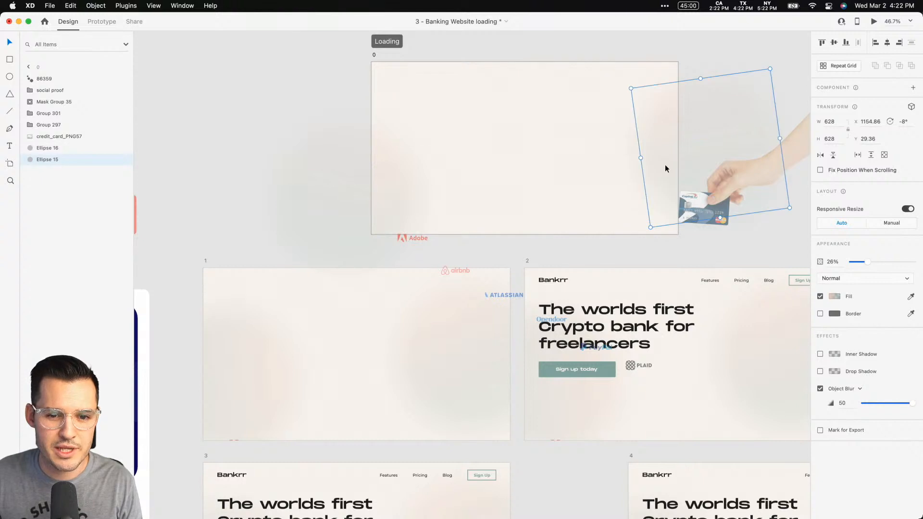
# - Preview the loading animation from artboard 0 with the repositioned background ellipses, and close the preview
pyautogui.click(375, 54)
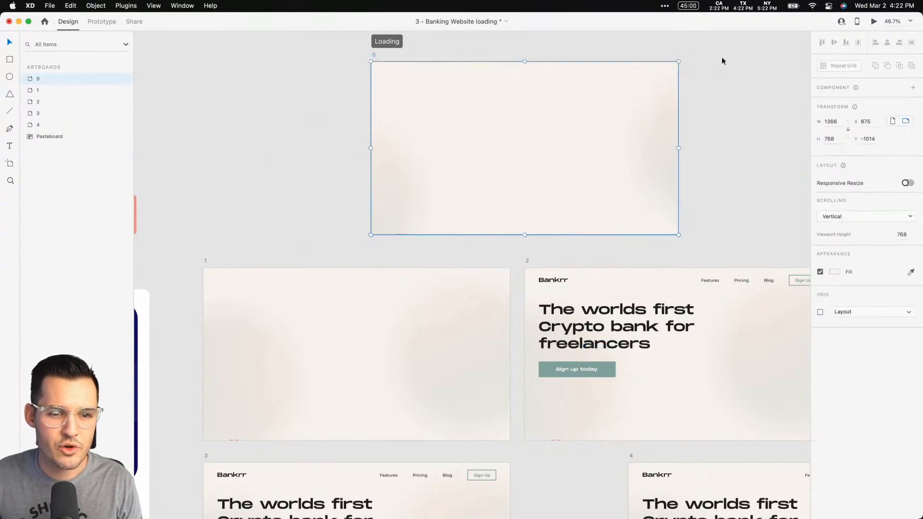
pyautogui.click(874, 21)
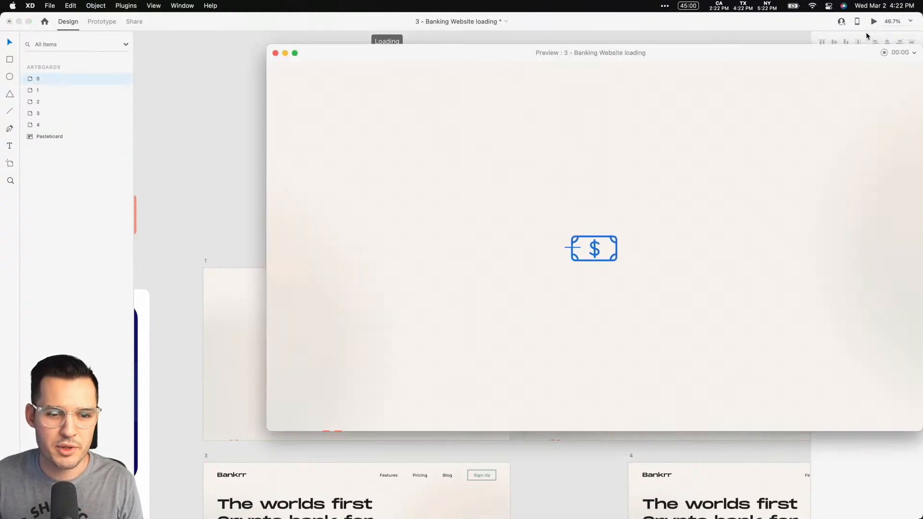
pyautogui.click(276, 53)
# - Move the Lottie animation 86359 on artboard 1 up to Y 237, keeping it at X 503
pyautogui.click(490, 171)
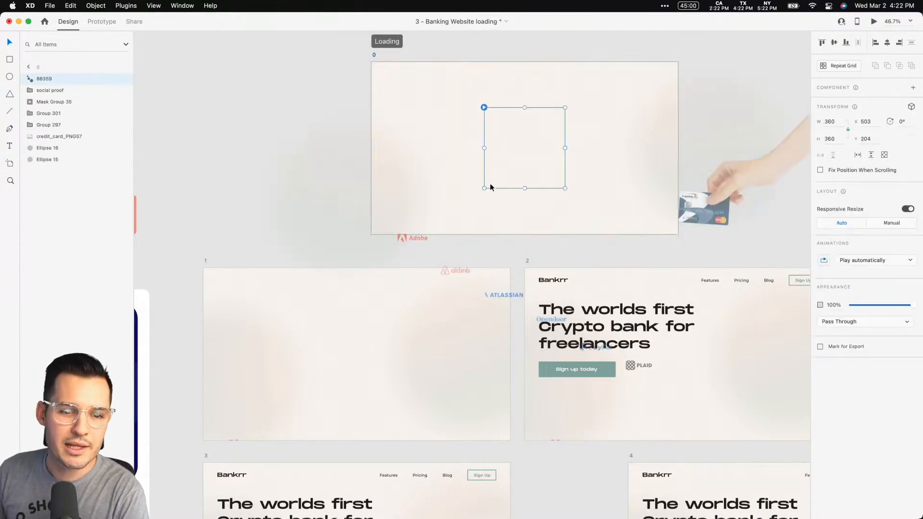
pyautogui.click(351, 440)
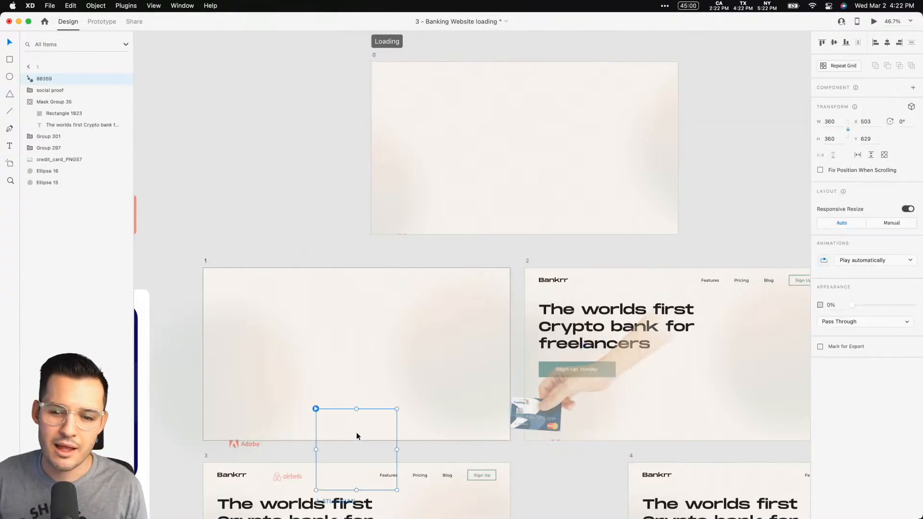
pyautogui.moveTo(356, 432); pyautogui.dragTo(370, 342)
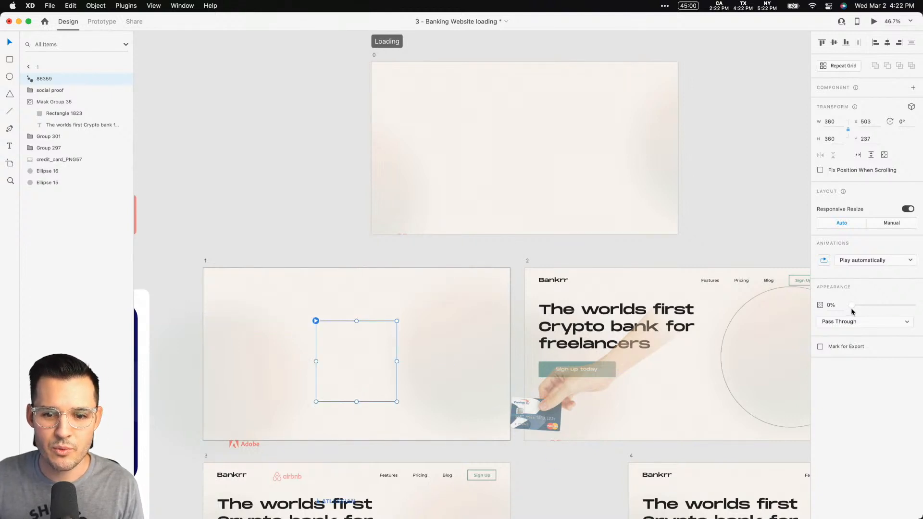
# - Play the loading animation preview from artboard 0 twice, closing the preview window each time
pyautogui.click(538, 135)
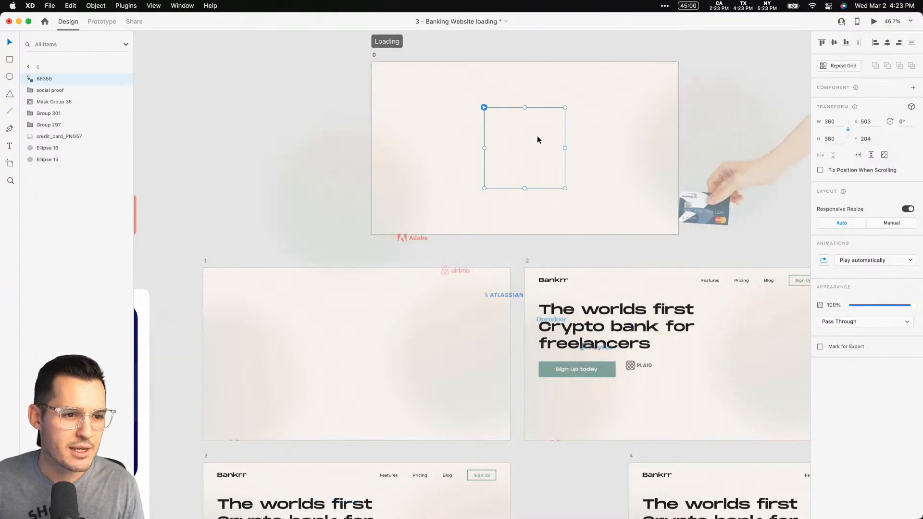
pyautogui.click(371, 55)
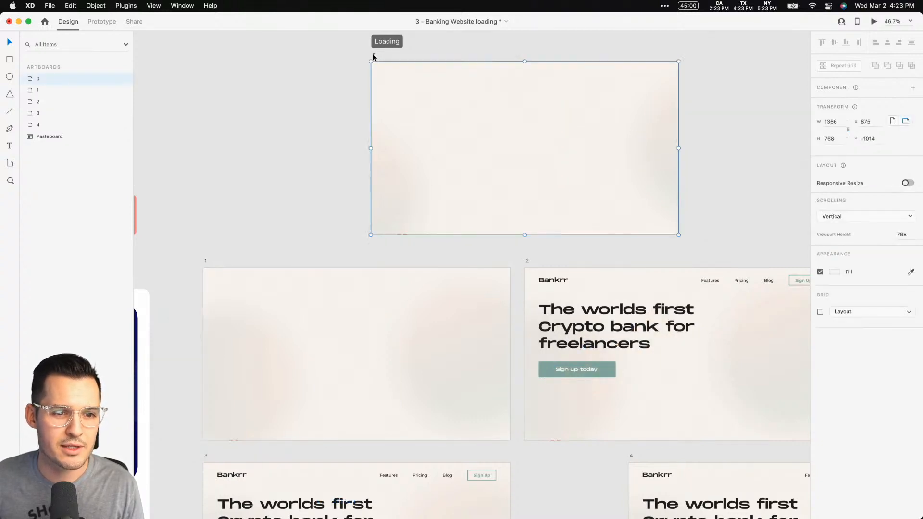
pyautogui.click(874, 22)
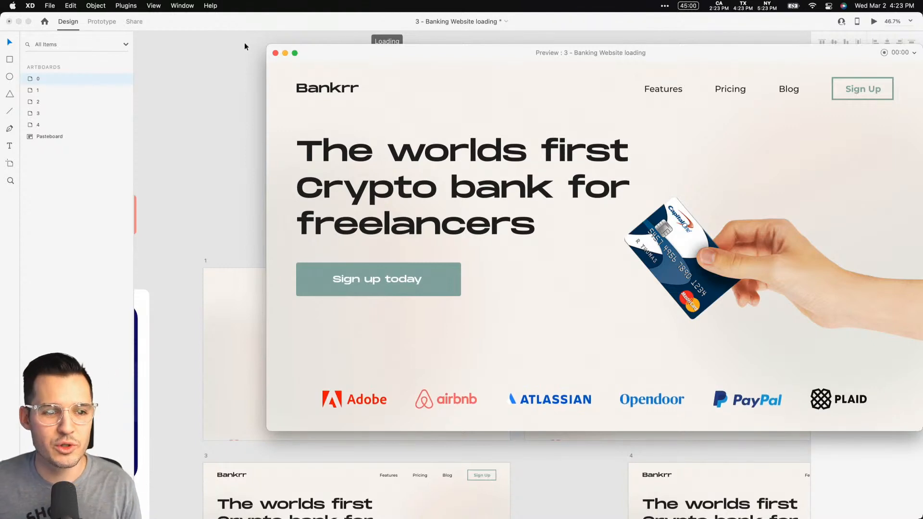
pyautogui.click(276, 53)
pyautogui.scroll(-5, 216, 109)
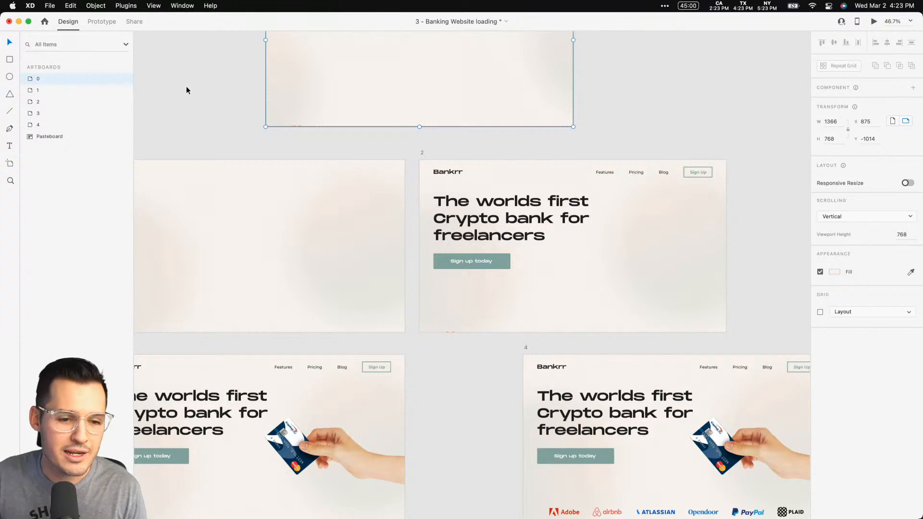
pyautogui.click(875, 22)
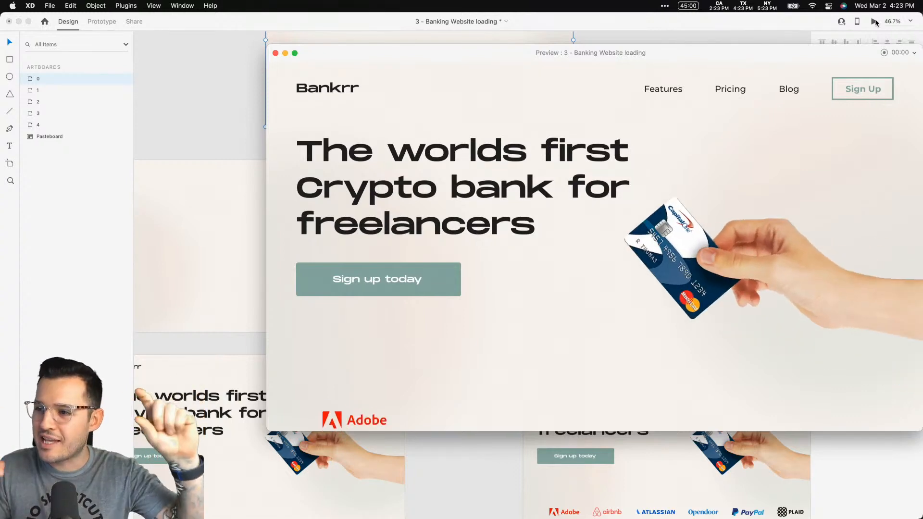
pyautogui.click(275, 53)
# - Move the Sign up today button group on artboard 2 beyond the artboard's left edge to X -342, keeping Y at 417
pyautogui.click(336, 144)
pyautogui.hscroll(-6, 639, 127)
pyautogui.hscroll(5, 639, 128)
pyautogui.scroll(-2, 640, 128)
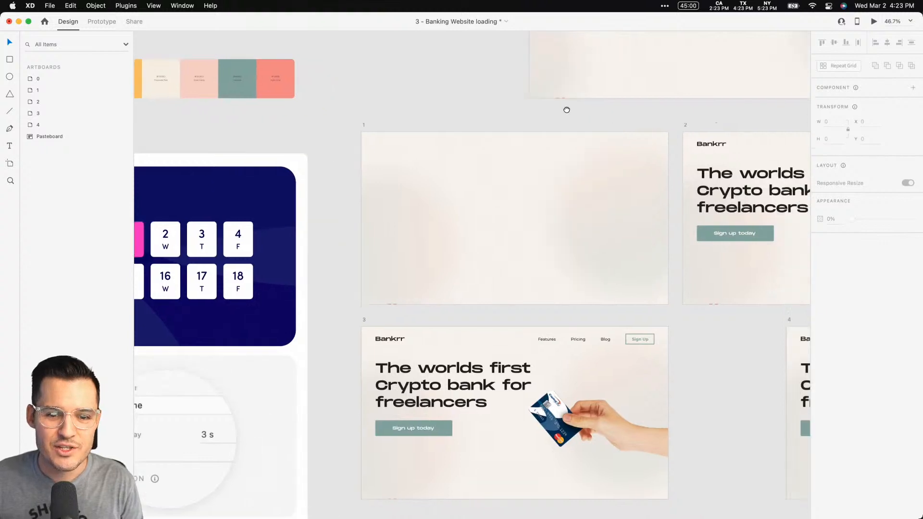
pyautogui.click(680, 217)
pyautogui.moveTo(691, 215); pyautogui.dragTo(602, 215)
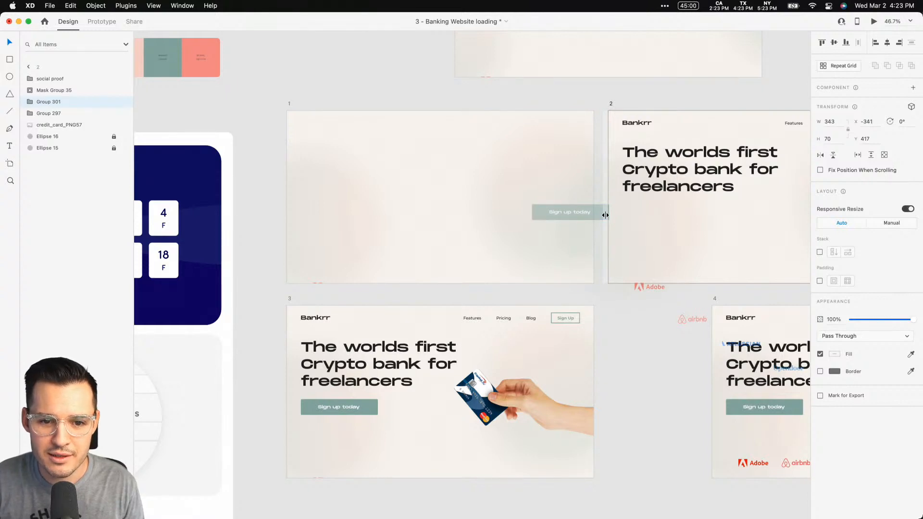
# - Preview the animation from artboard 0 to check how the Sign up today button slides in, and close the preview
pyautogui.scroll(5, 418, 141)
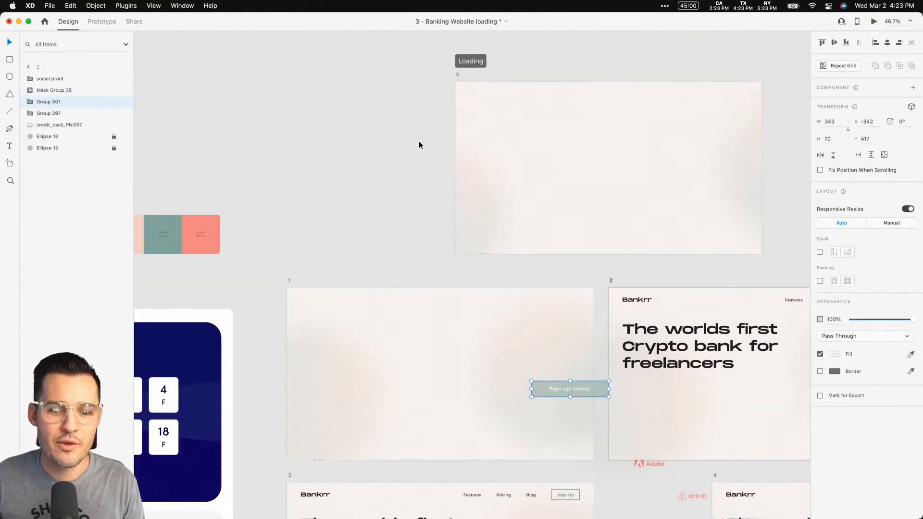
pyautogui.scroll(-1, 355, 200)
pyautogui.moveTo(355, 199); pyautogui.dragTo(258, 222)
pyautogui.click(350, 74)
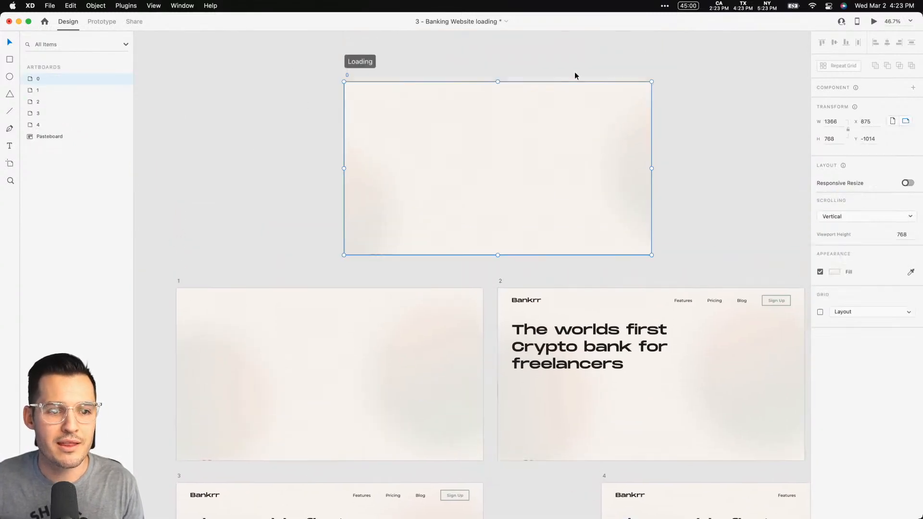
pyautogui.click(874, 22)
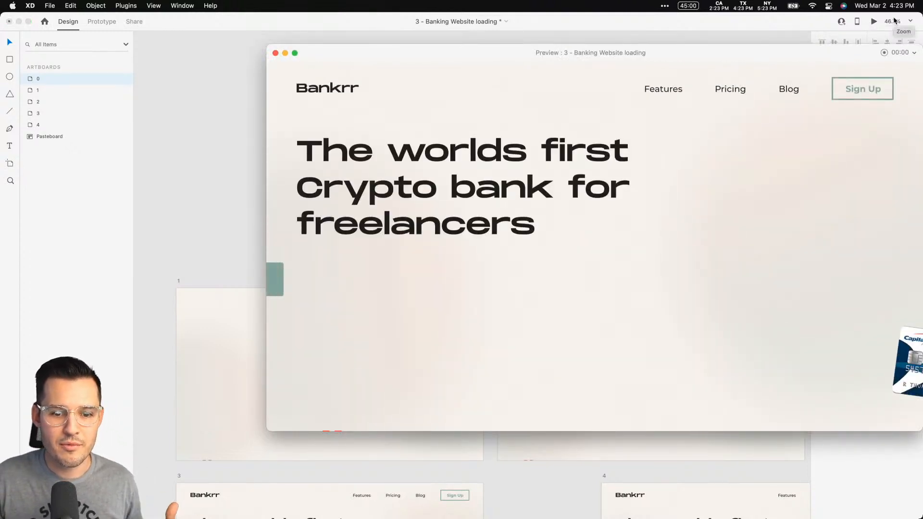
pyautogui.click(275, 53)
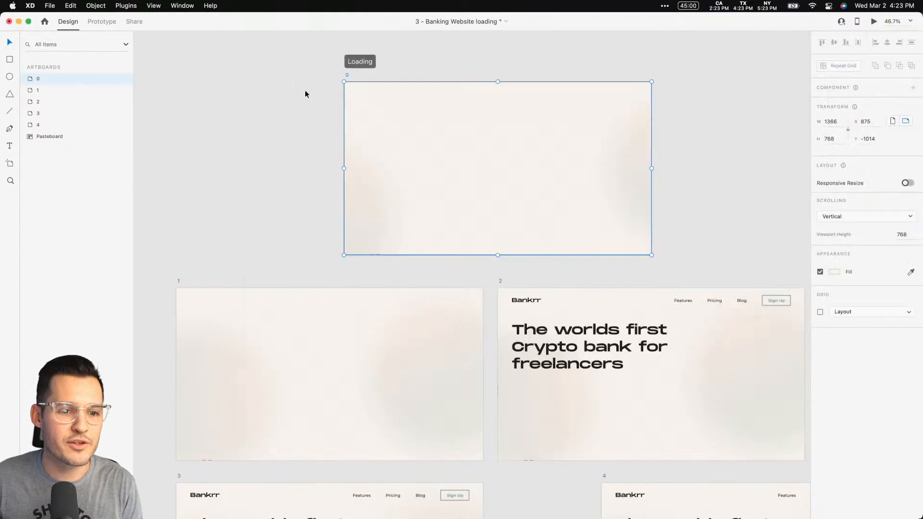
# - Examine artboard 2's headline mask group, checking its headline text and the mask shape Rectangle 1823
pyautogui.moveTo(535, 269); pyautogui.dragTo(445, 93)
pyautogui.press('z')
pyautogui.moveTo(361, 103); pyautogui.dragTo(716, 290)
pyautogui.press('v')
pyautogui.doubleClick(412, 206)
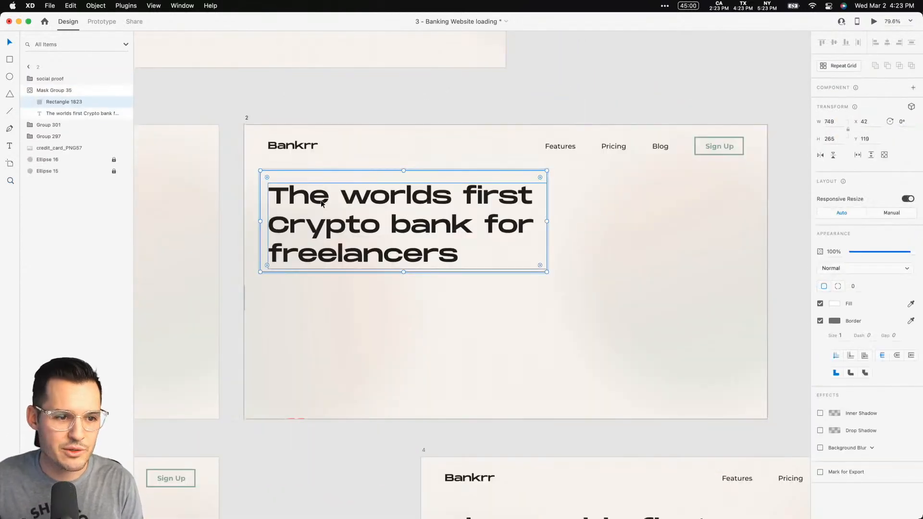
pyautogui.click(47, 113)
pyautogui.click(56, 103)
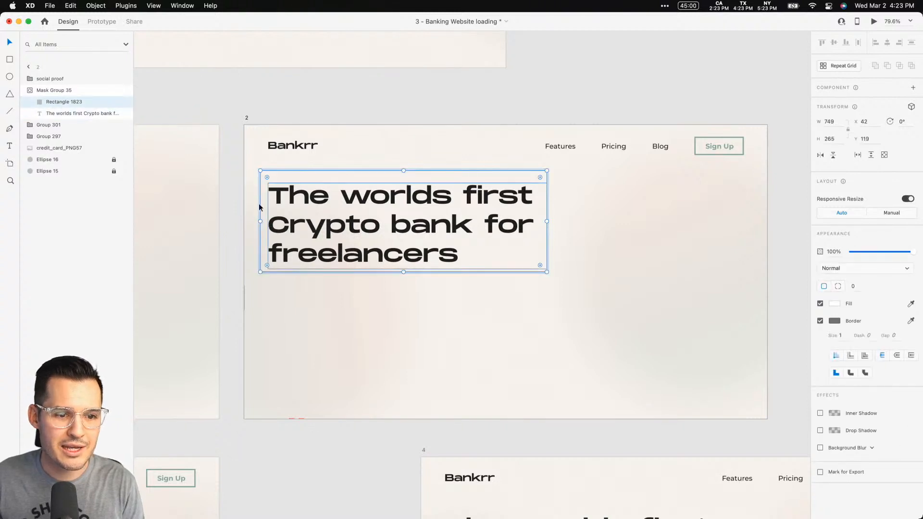
# - Reshape artboard 1's headline mask, Rectangle 1823, into a thin strip lower down by moving its lower and then its upper edge down
pyautogui.hscroll(-10, 261, 200)
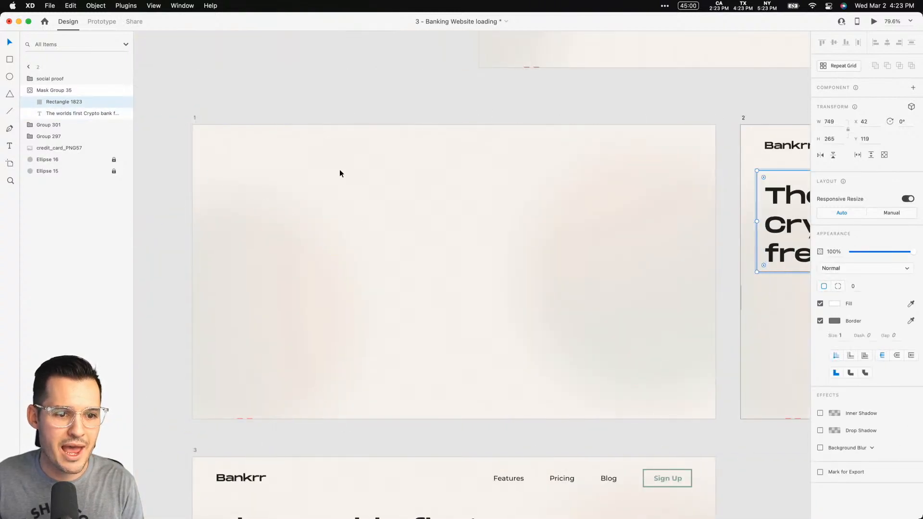
pyautogui.click(338, 189)
pyautogui.click(338, 182)
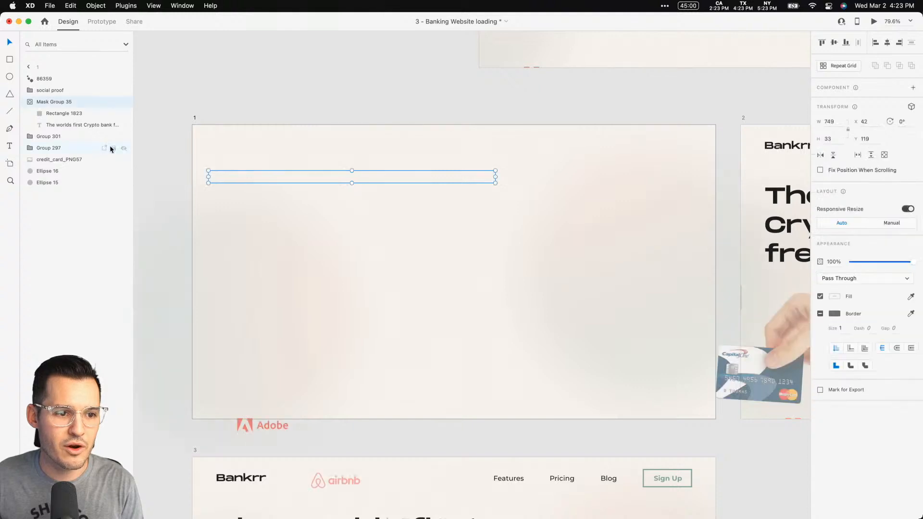
pyautogui.click(55, 116)
pyautogui.moveTo(352, 183); pyautogui.dragTo(353, 291)
pyautogui.moveTo(352, 169); pyautogui.dragTo(353, 270)
# - Preview the loading animation with the reshaped headline mask, close the preview, and return to an overview of all artboards
pyautogui.click(612, 105)
pyautogui.click(875, 22)
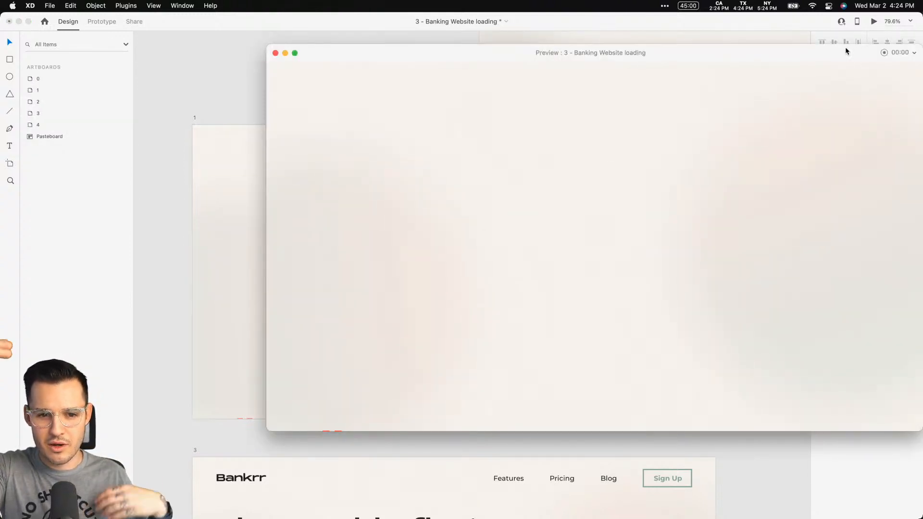
pyautogui.click(276, 53)
pyautogui.press('super+minus')
pyautogui.press('super+minus')
pyautogui.press('super+minus')
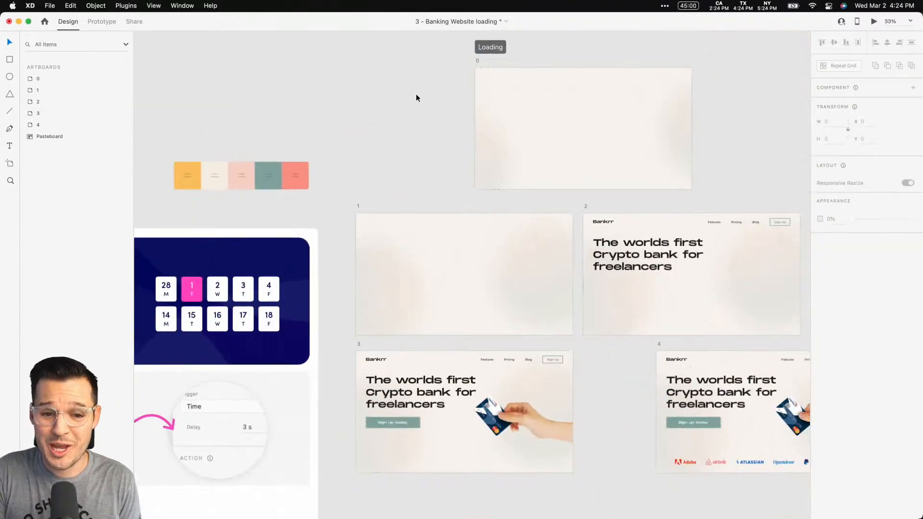
pyautogui.moveTo(439, 136); pyautogui.dragTo(373, 103)
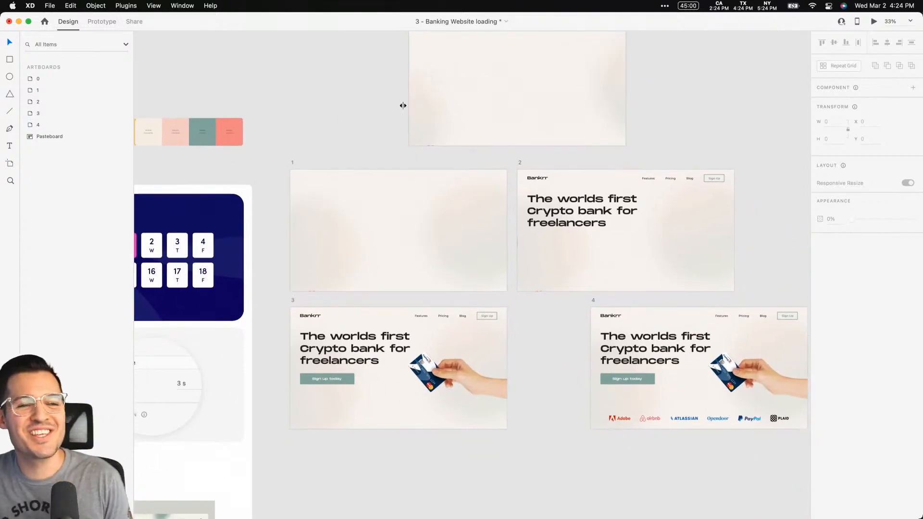
# - Switch to Discord's challenge channel in Brave and watch the window_951.mp4 feedback clip in full screen, then exit full screen
pyautogui.hotkey('ctrl', 'Left')
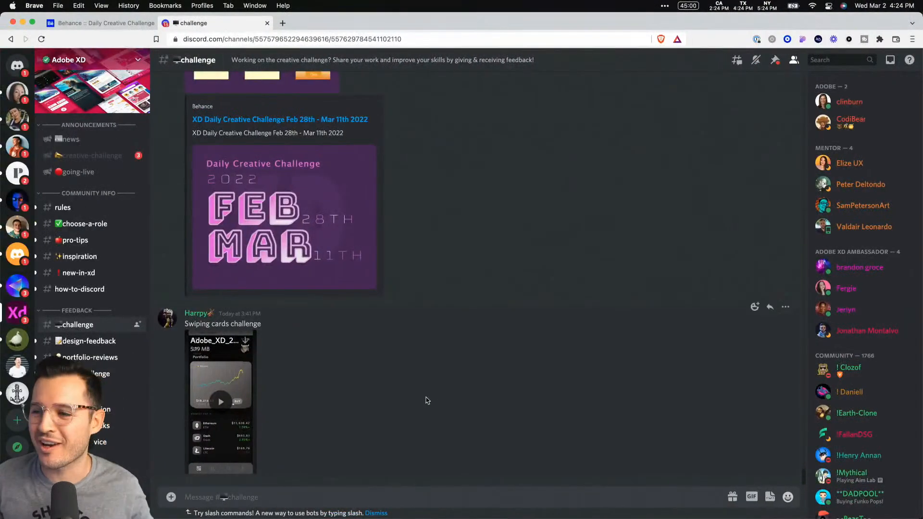
pyautogui.scroll(5, 385, 399)
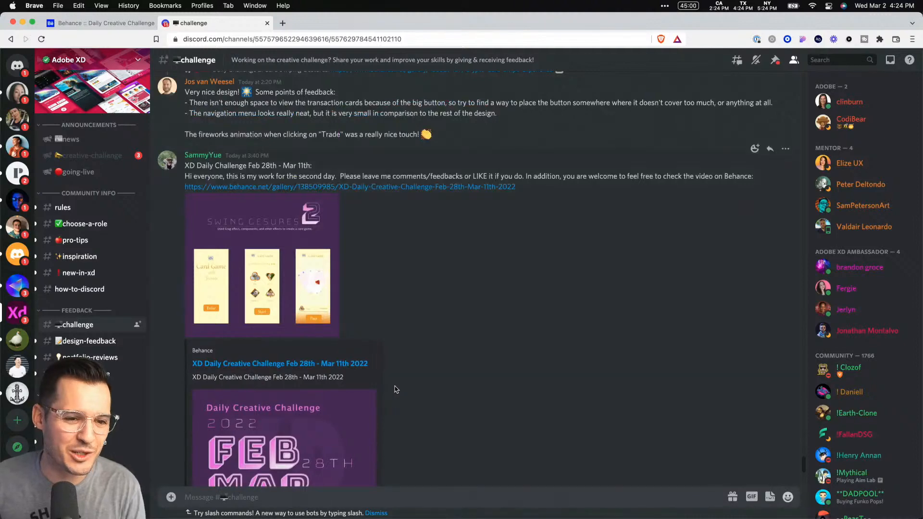
pyautogui.scroll(10, 366, 238)
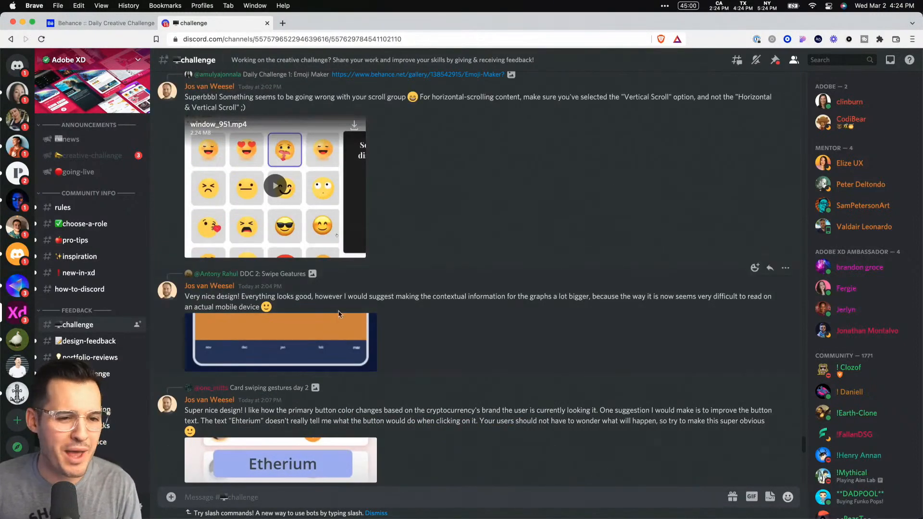
pyautogui.scroll(2, 338, 314)
pyautogui.click(284, 273)
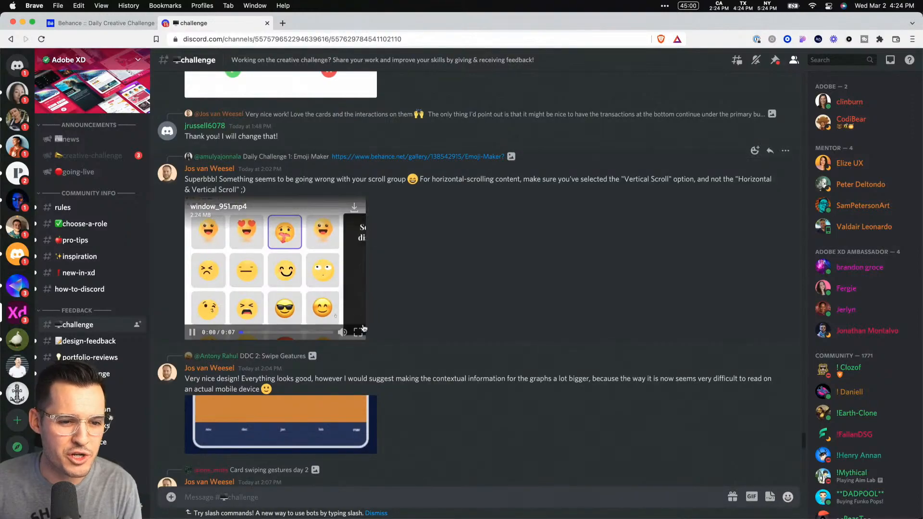
pyautogui.click(362, 333)
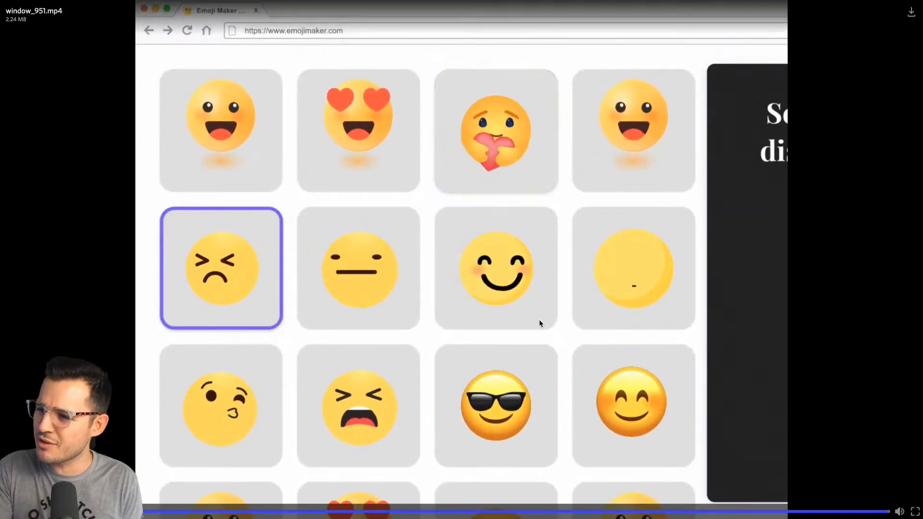
pyautogui.press('Escape')
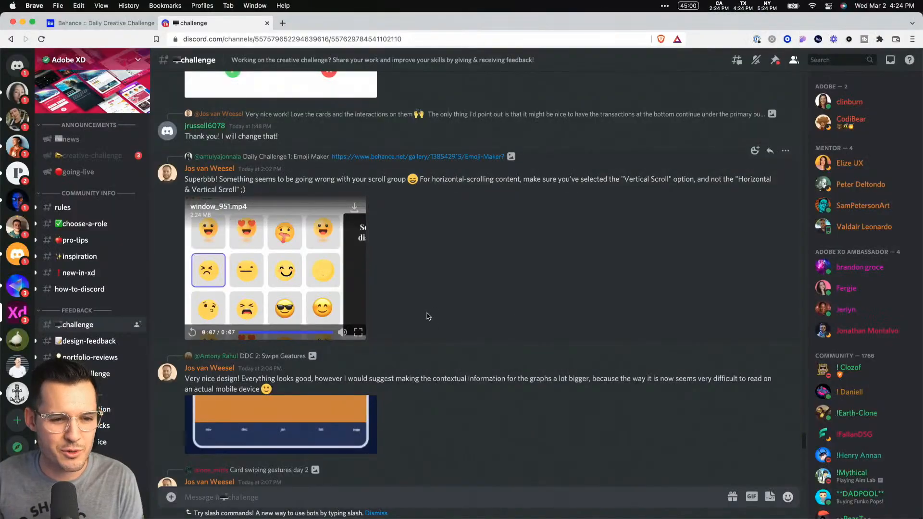
# - Open the Swiping Gestures Behance project with three phone mockups on a blue circuit background, review its screens, and appreciate it
pyautogui.scroll(15, 428, 315)
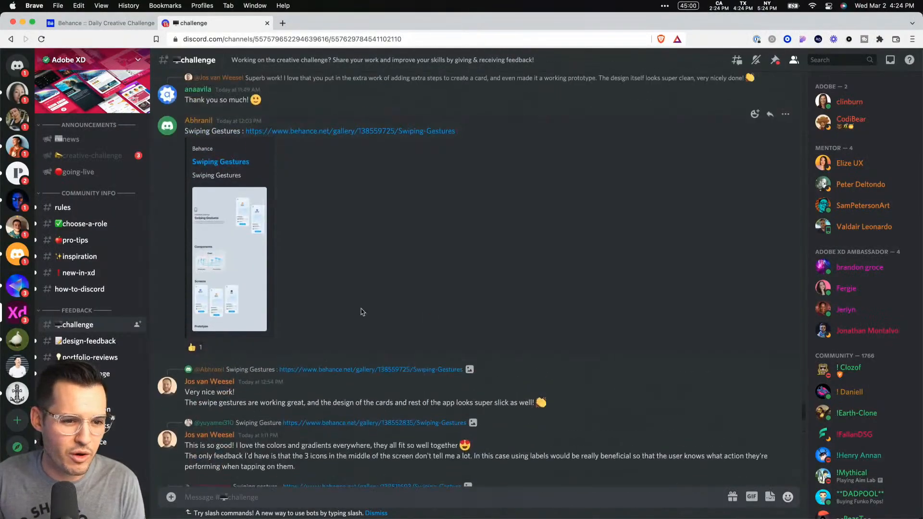
pyautogui.scroll(8, 361, 313)
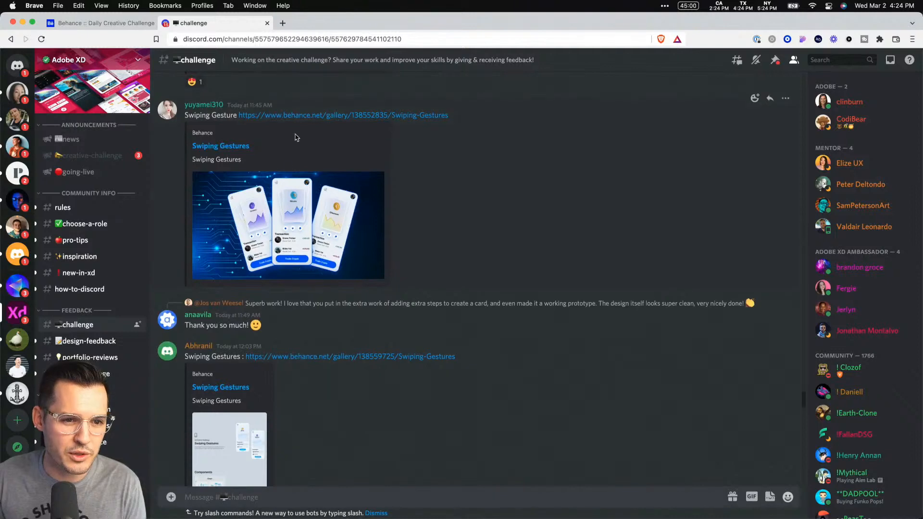
pyautogui.click(296, 116)
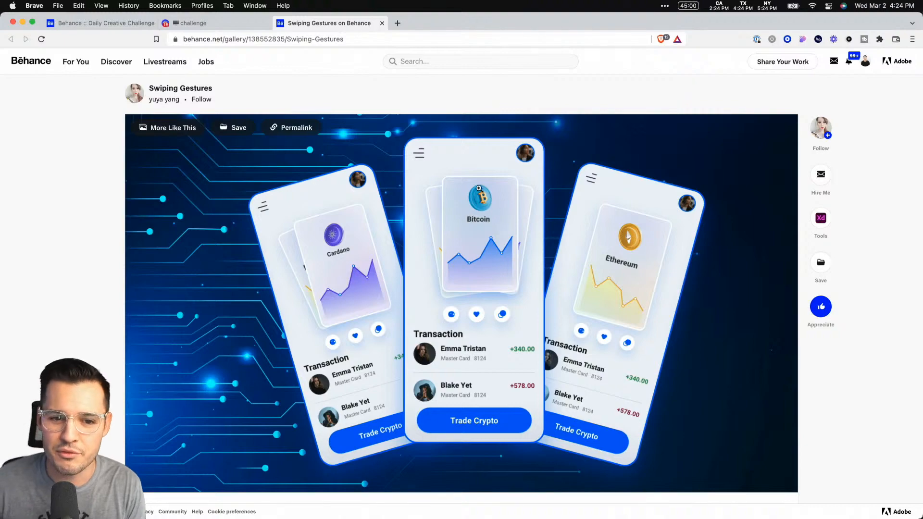
pyautogui.scroll(-20, 486, 221)
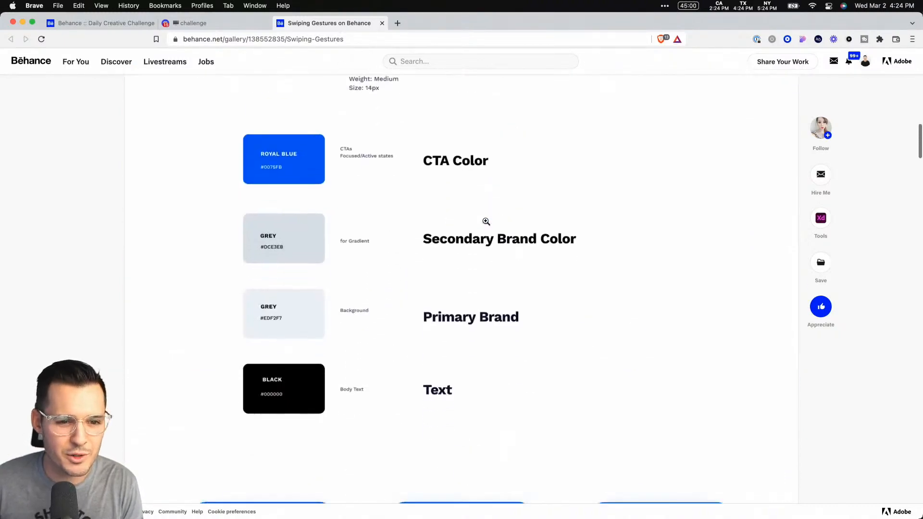
pyautogui.scroll(-2, 485, 224)
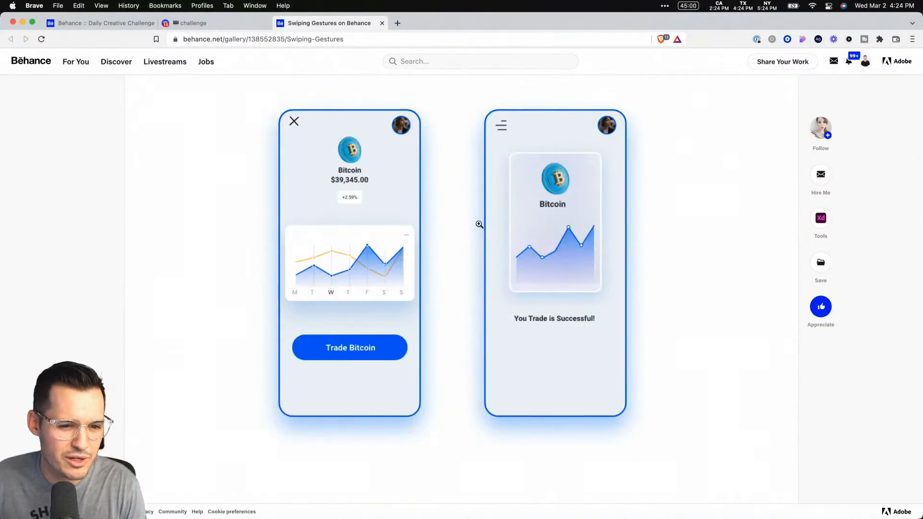
pyautogui.scroll(-10, 480, 226)
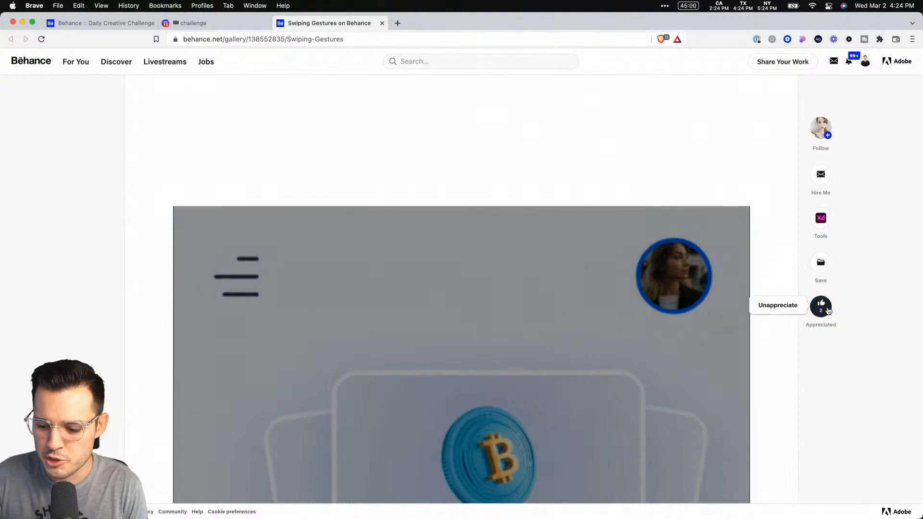